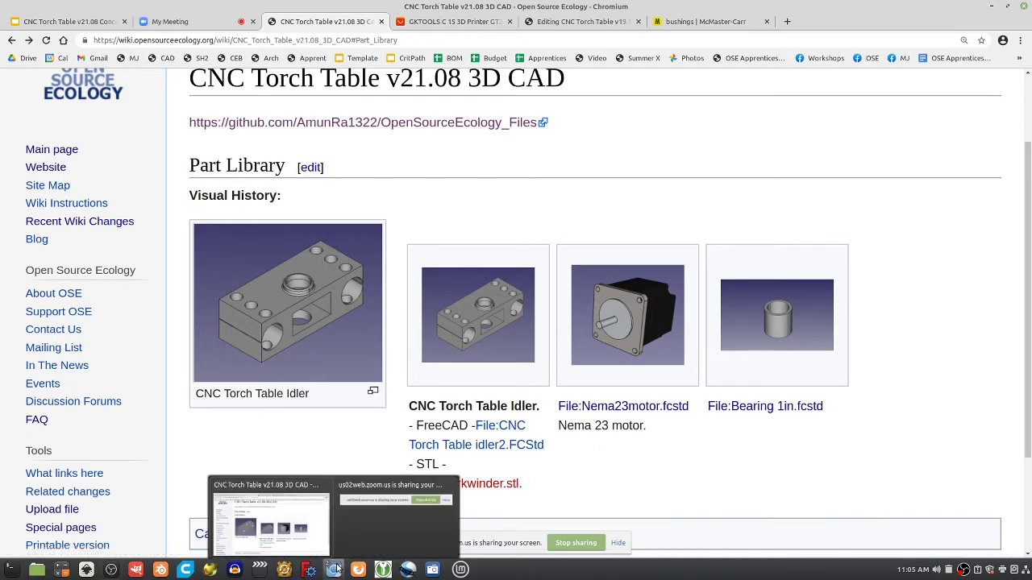
Step: Launch FreeCAD from the system's applications and maximize its window
click(461, 570)
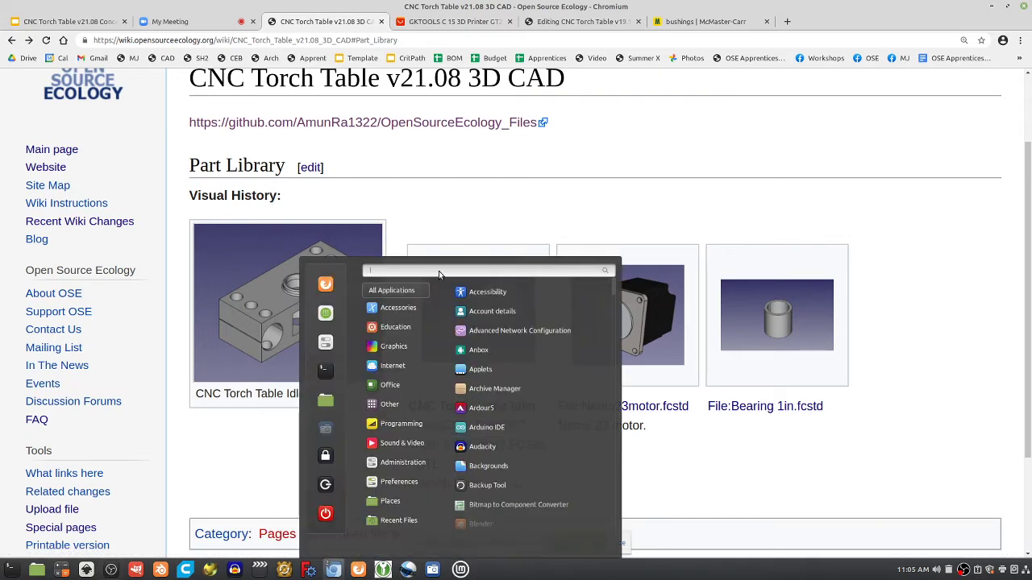
text(freecad)
click(498, 332)
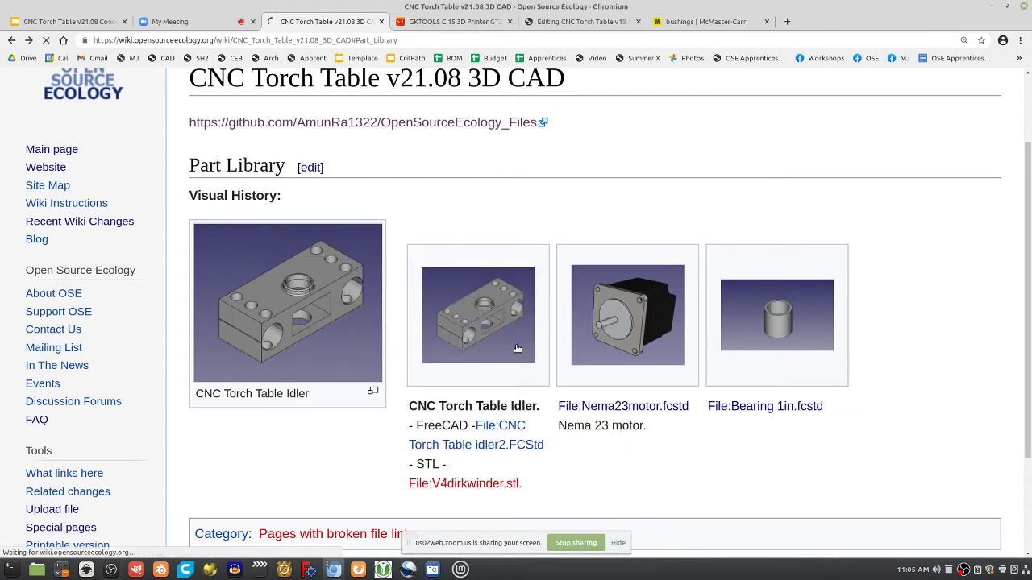
scroll(500, 145, down, 1)
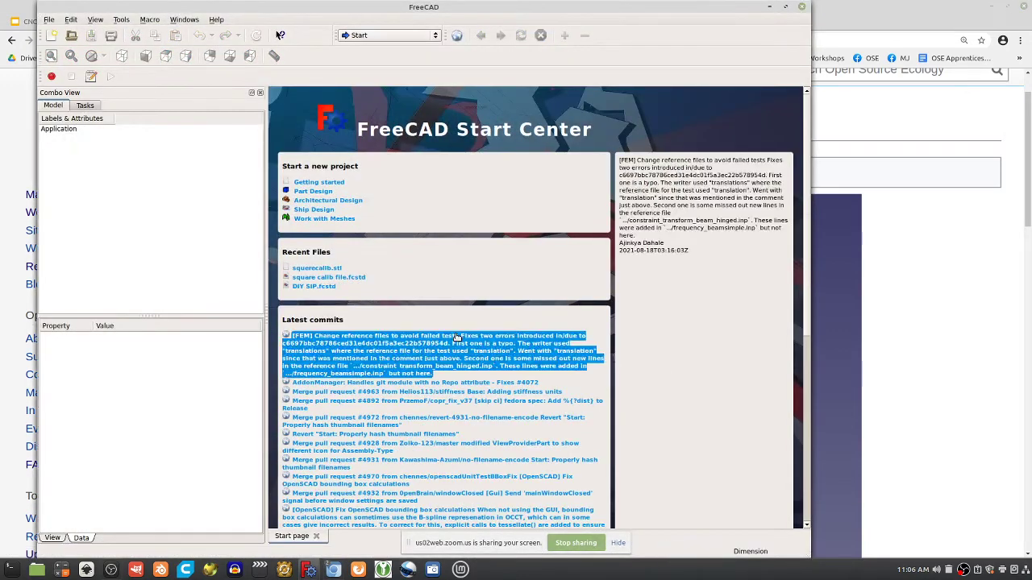
click(788, 6)
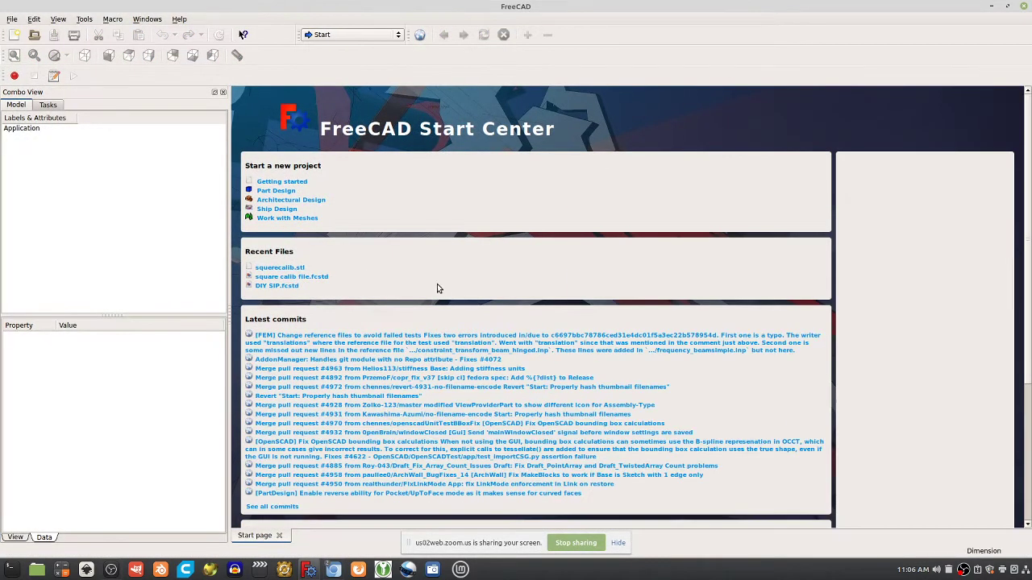
Step: Create a new empty document and switch to the Part Design workbench
click(15, 35)
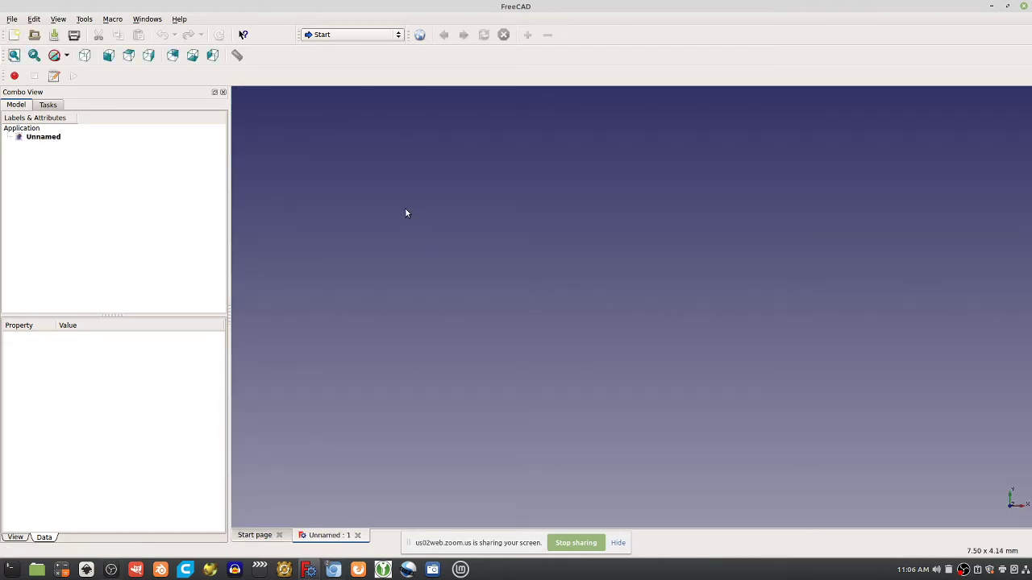
click(306, 34)
click(336, 145)
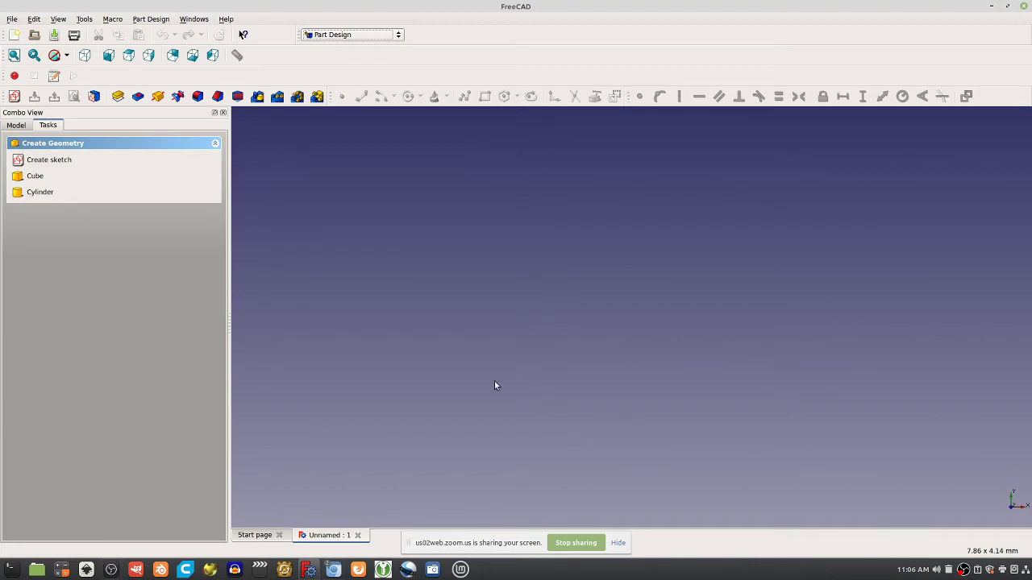
Step: Sketch a rectangle around the origin on the XY-plane and finish the sketch
click(13, 96)
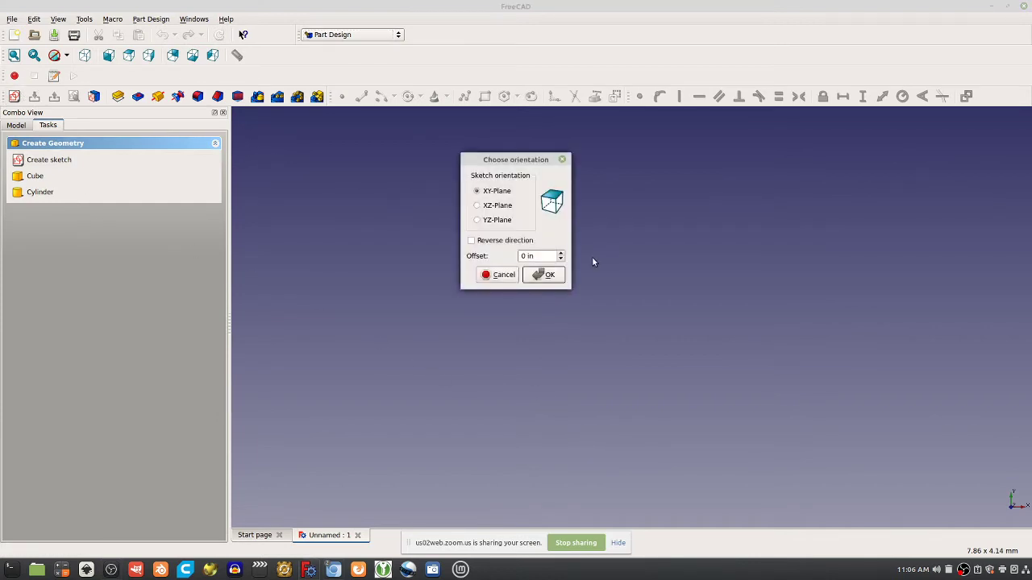
click(543, 275)
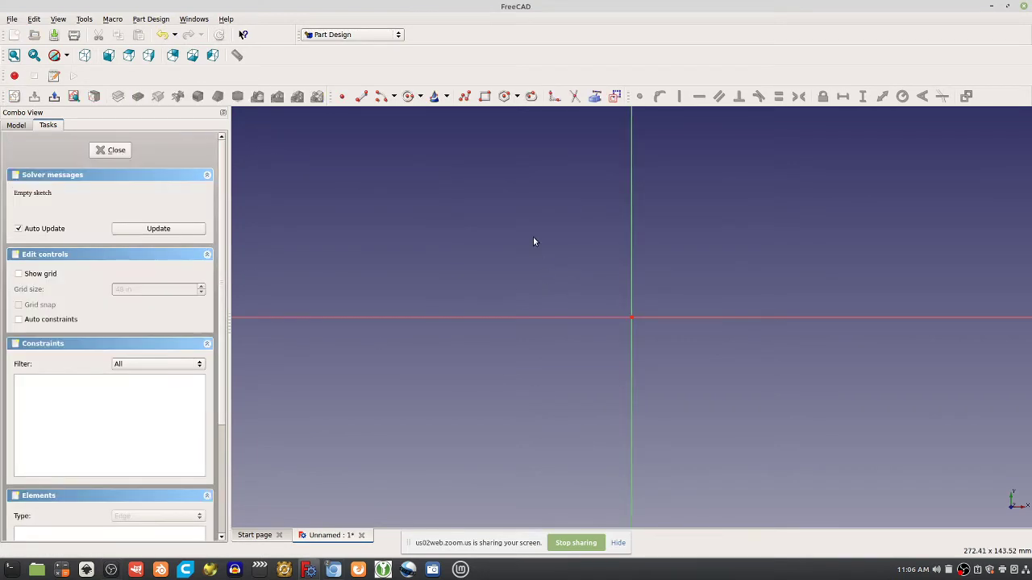
click(484, 96)
click(434, 204)
click(901, 484)
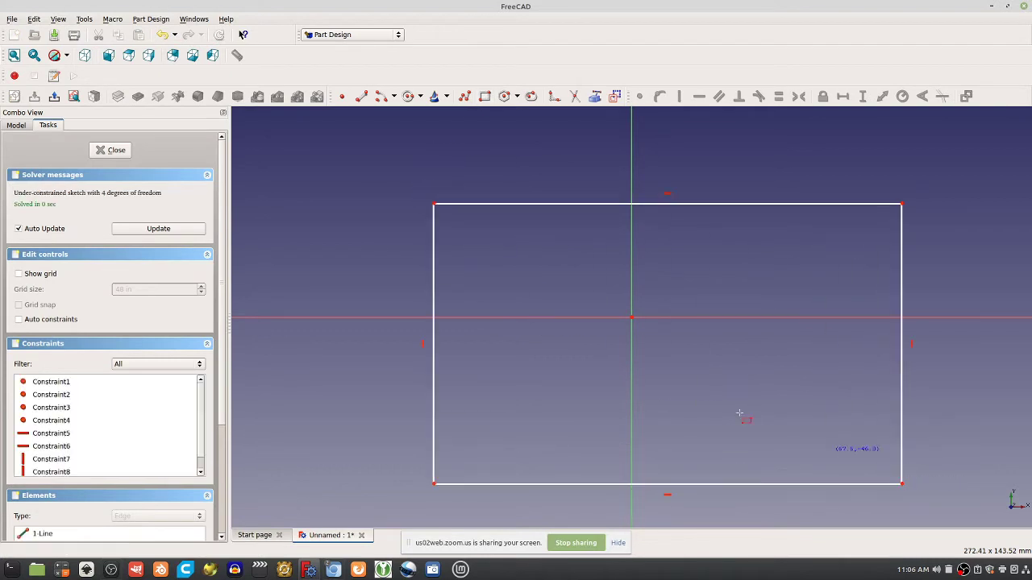
click(119, 151)
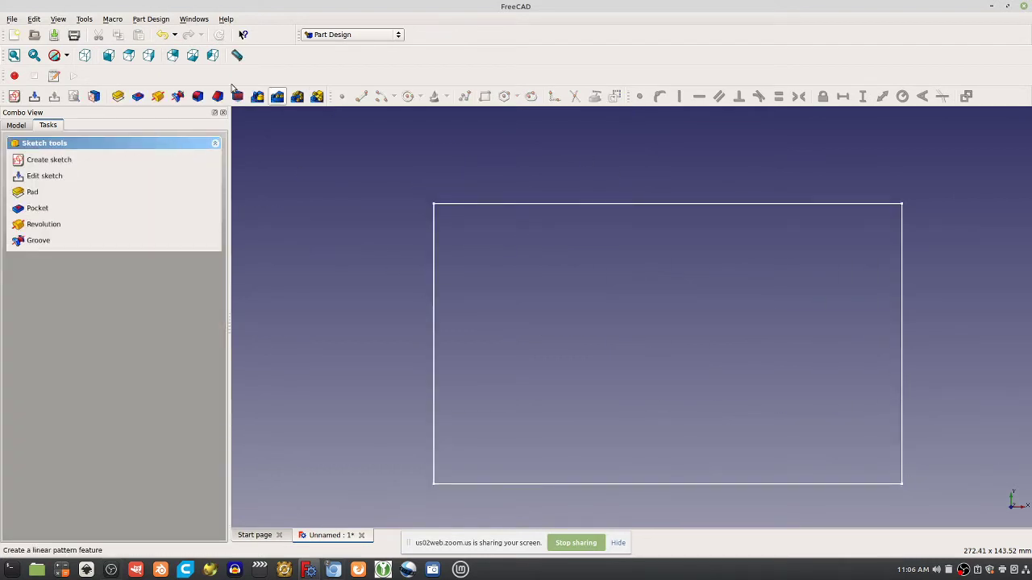
Step: Pad the rectangle sketch to a length of 2 in
click(19, 193)
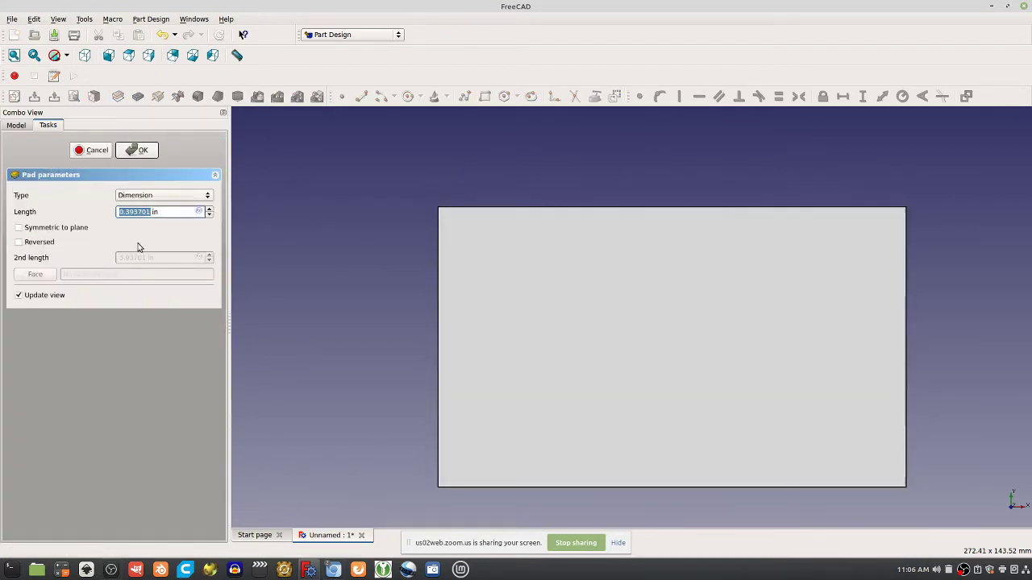
text(3)
key(Return)
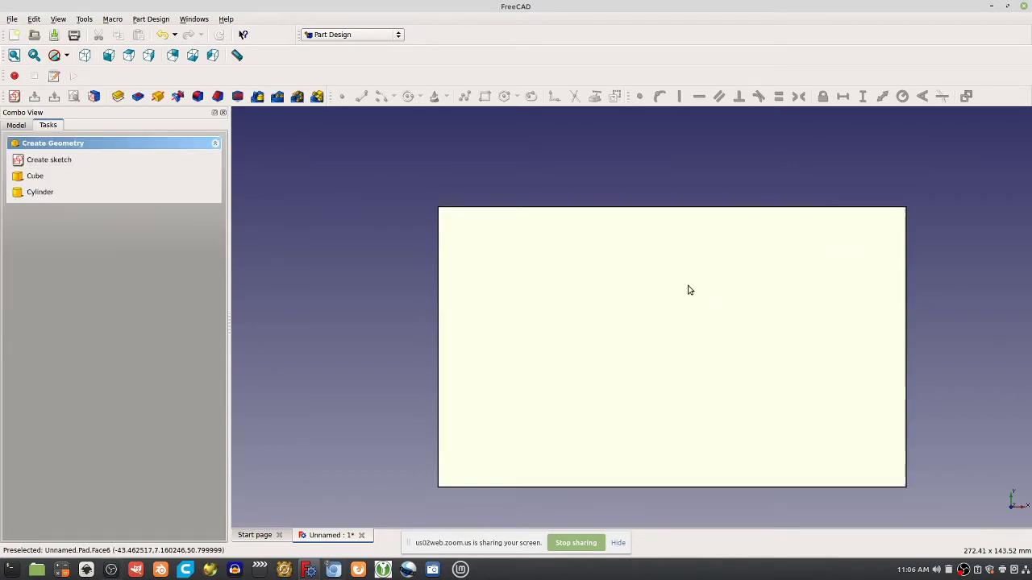
middle_drag(686, 287, 712, 330)
middle_drag(844, 444, 553, 197)
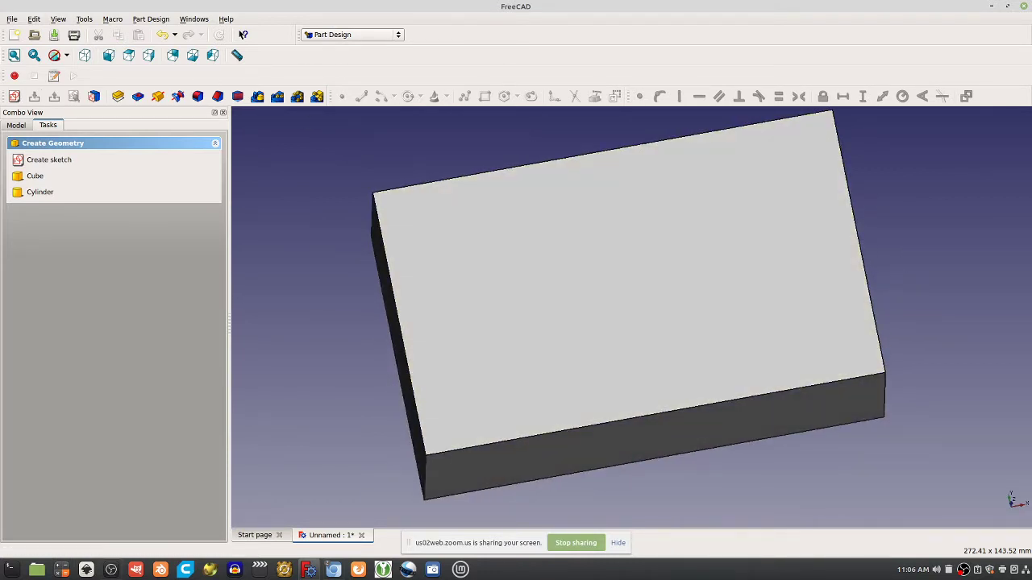
Step: Create a sketch on the pad's large upper face and close it without drawing anything
click(449, 283)
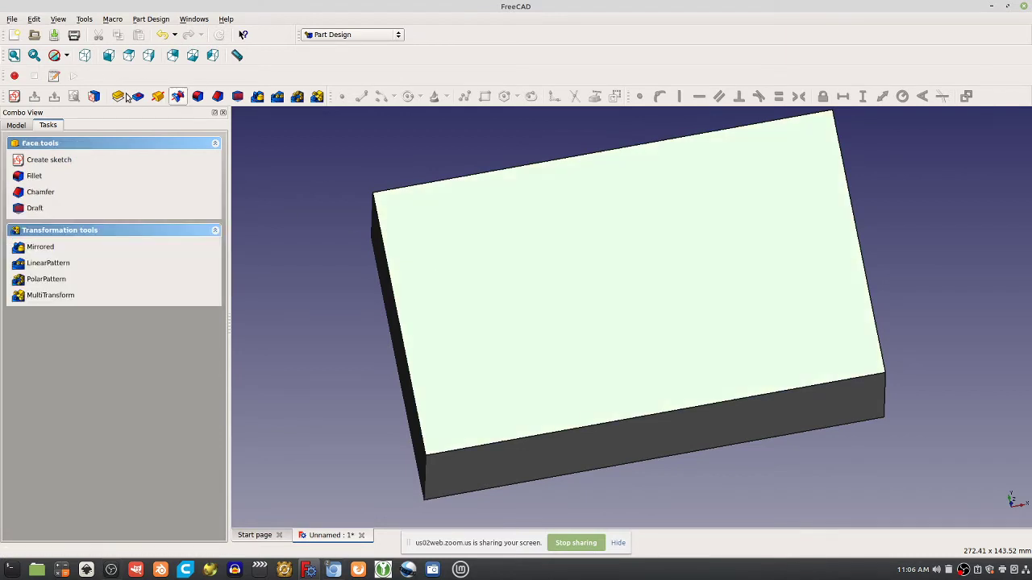
click(19, 96)
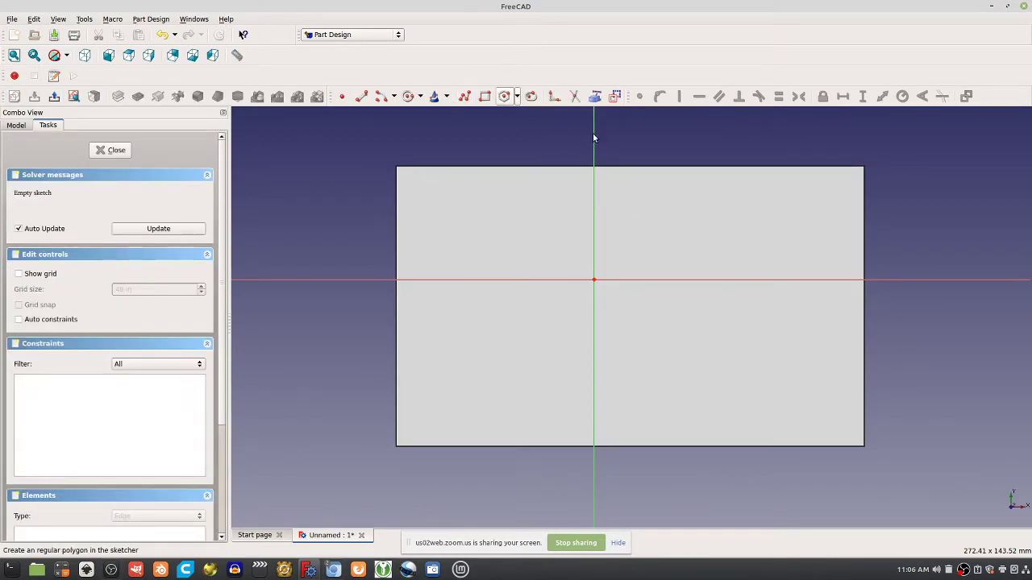
click(111, 150)
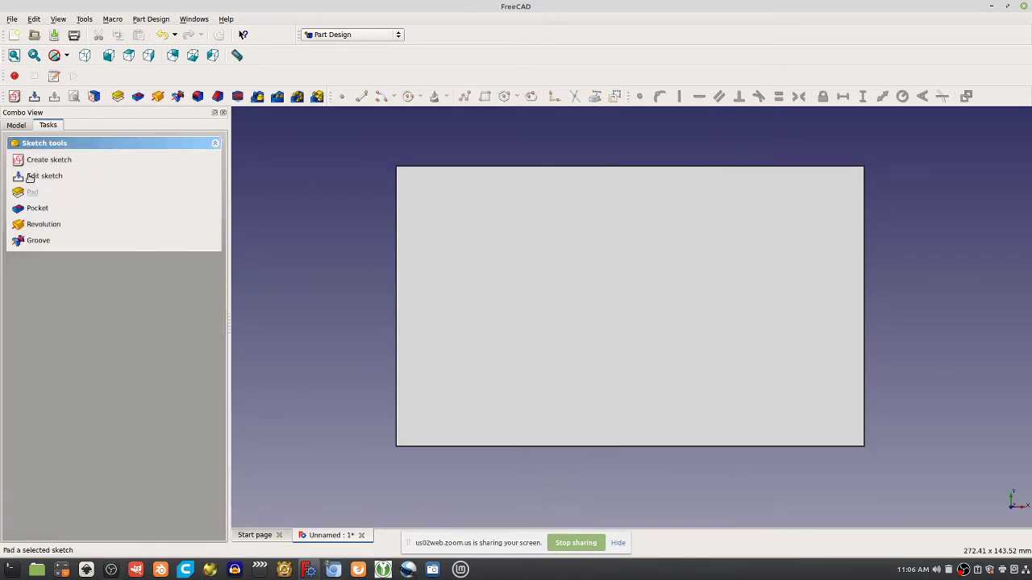
click(14, 96)
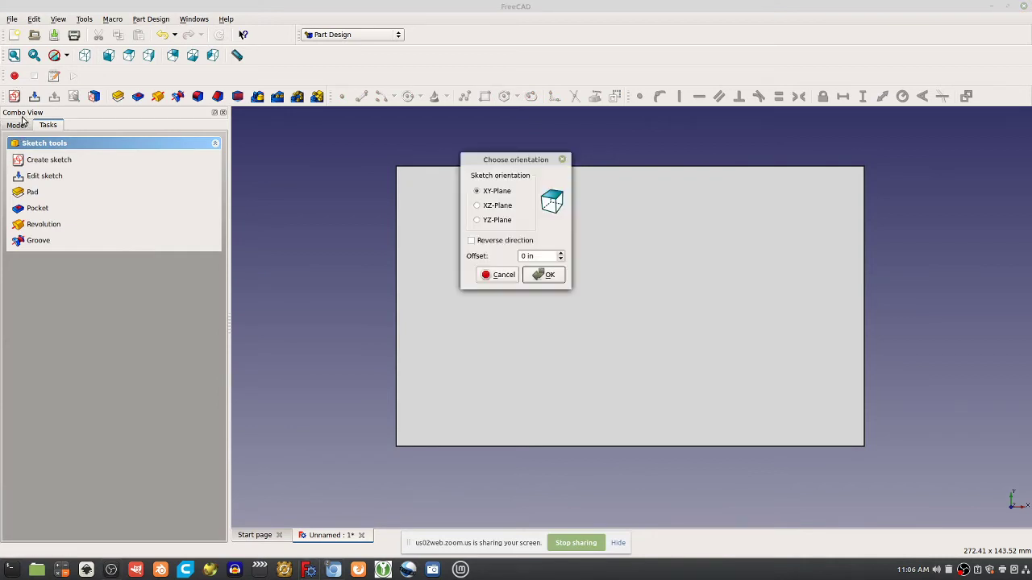
click(498, 276)
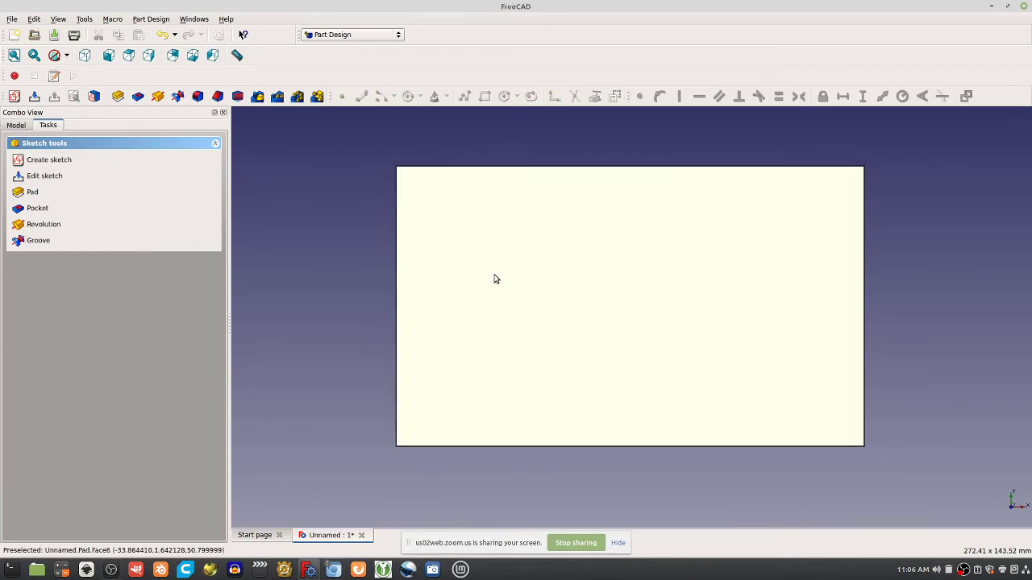
Step: Edit the pad's base sketch, reshaping the rectangle into a narrower, upright one by moving its corner
click(15, 125)
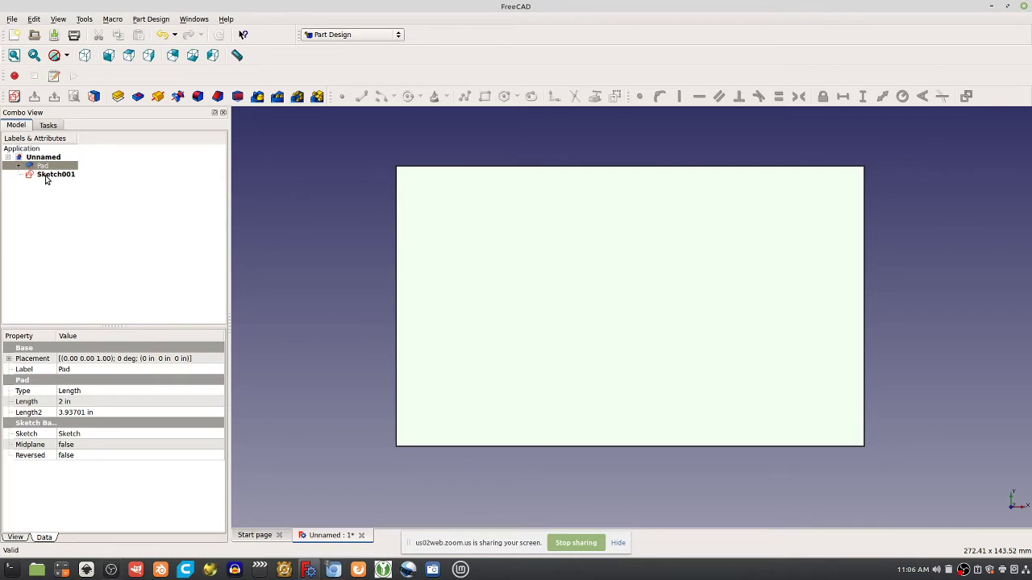
double_click(47, 174)
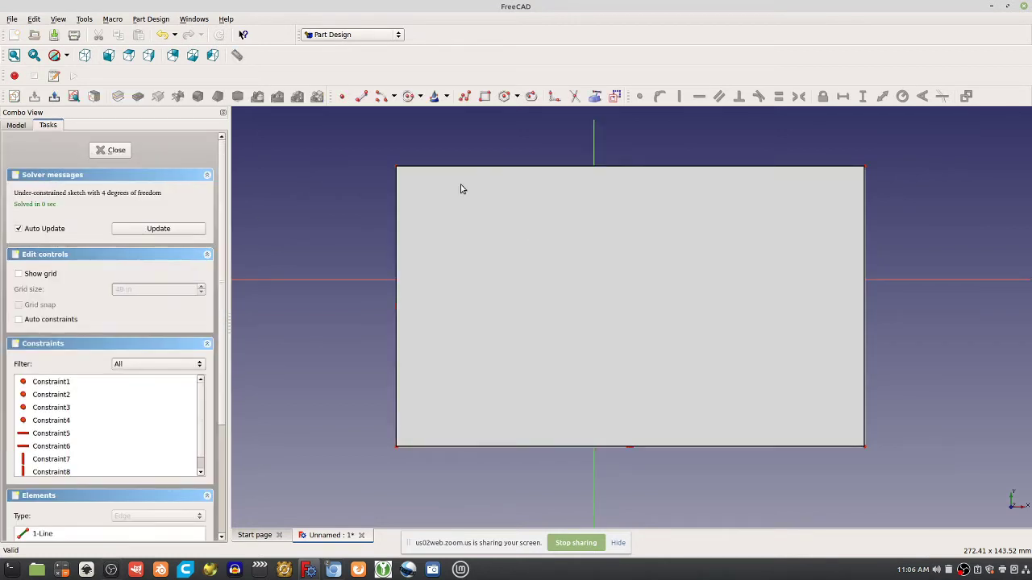
drag(864, 164, 635, 166)
scroll(764, 331, down, 3)
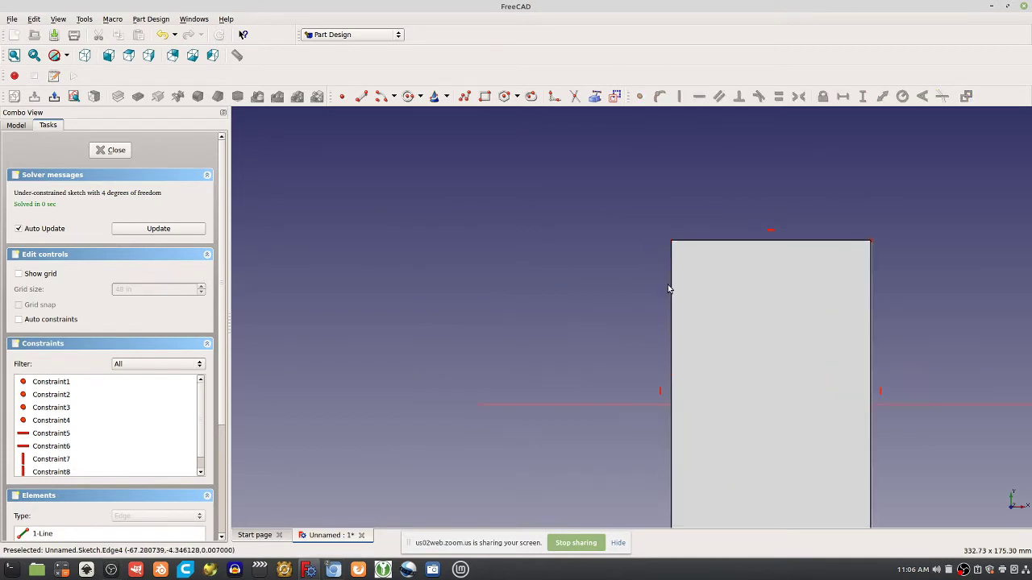
scroll(670, 242, up, 5)
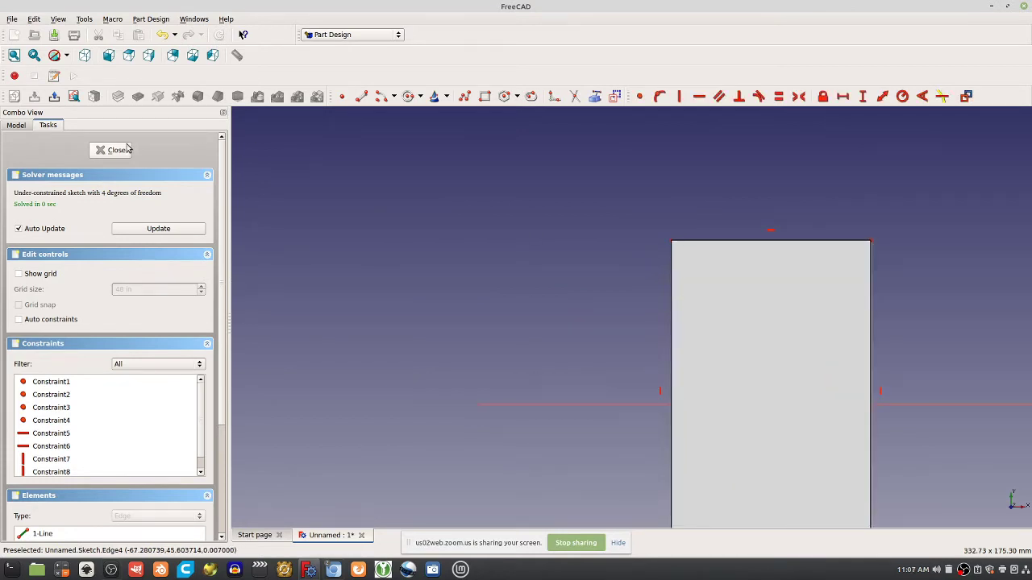
click(118, 150)
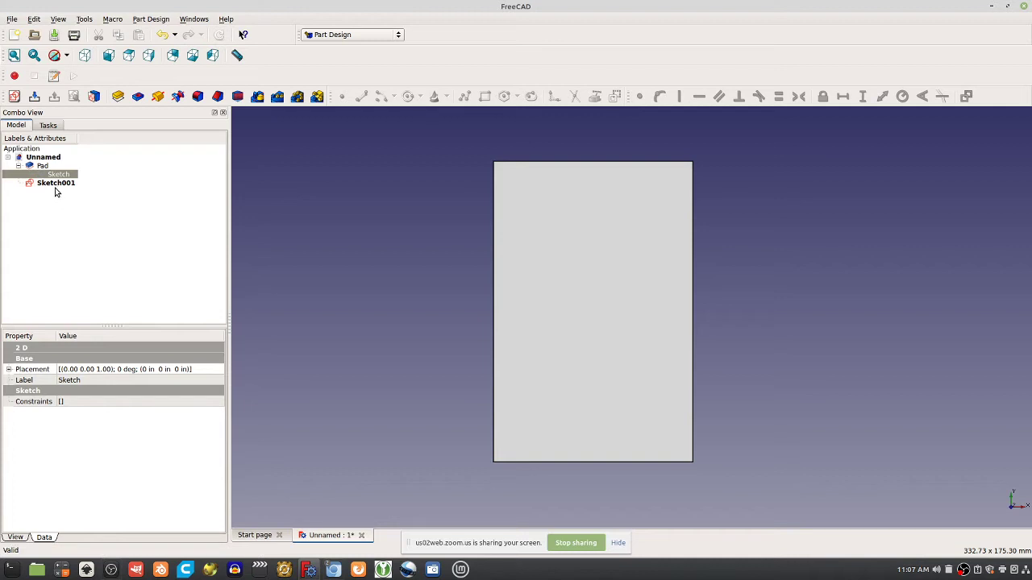
Step: Hide the pad and reopen its rectangular base sketch for editing
mouse_move(337, 573)
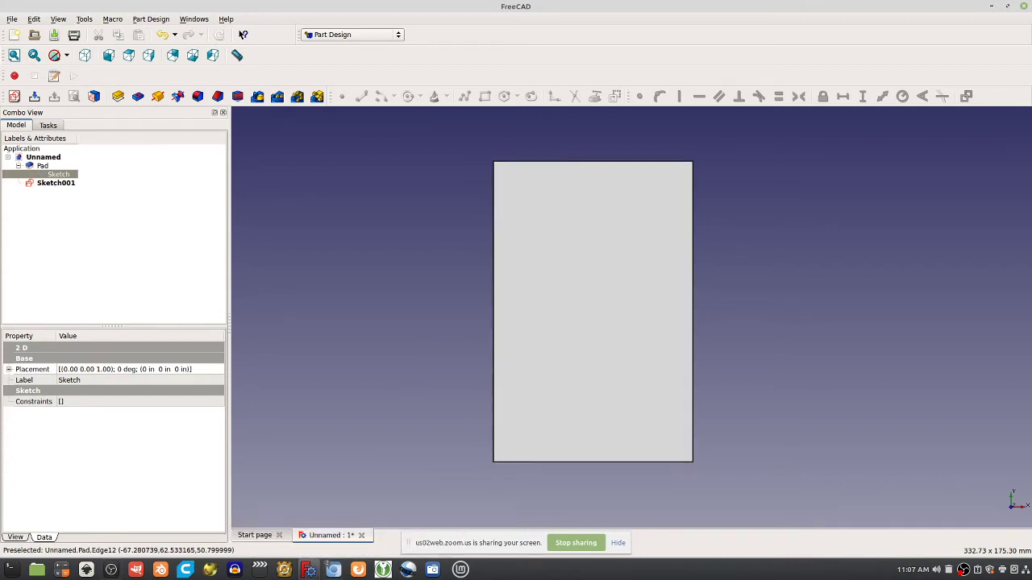
middle_drag(548, 362, 543, 249)
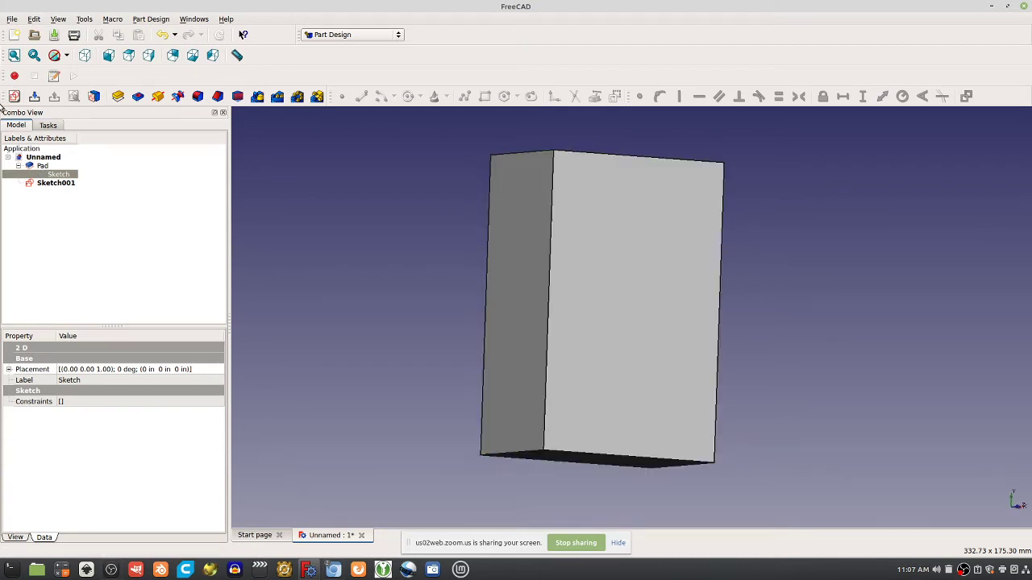
double_click(52, 175)
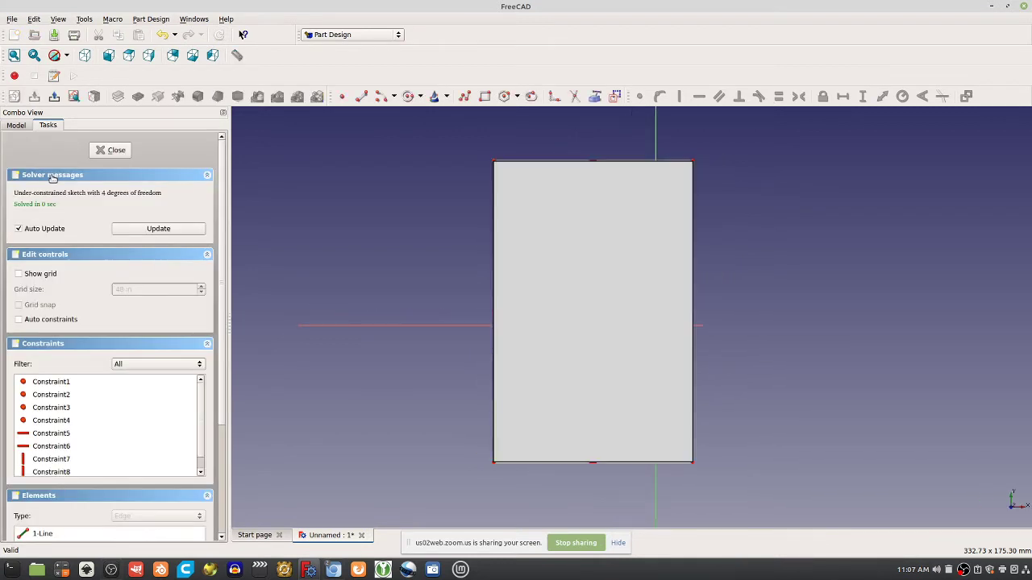
click(111, 149)
click(42, 165)
key(space)
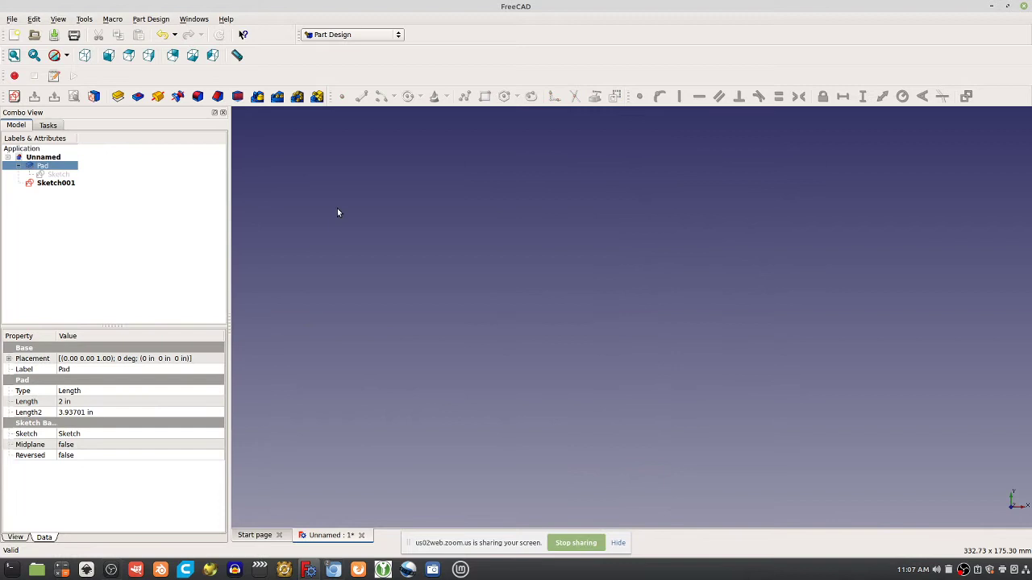
click(50, 183)
double_click(51, 183)
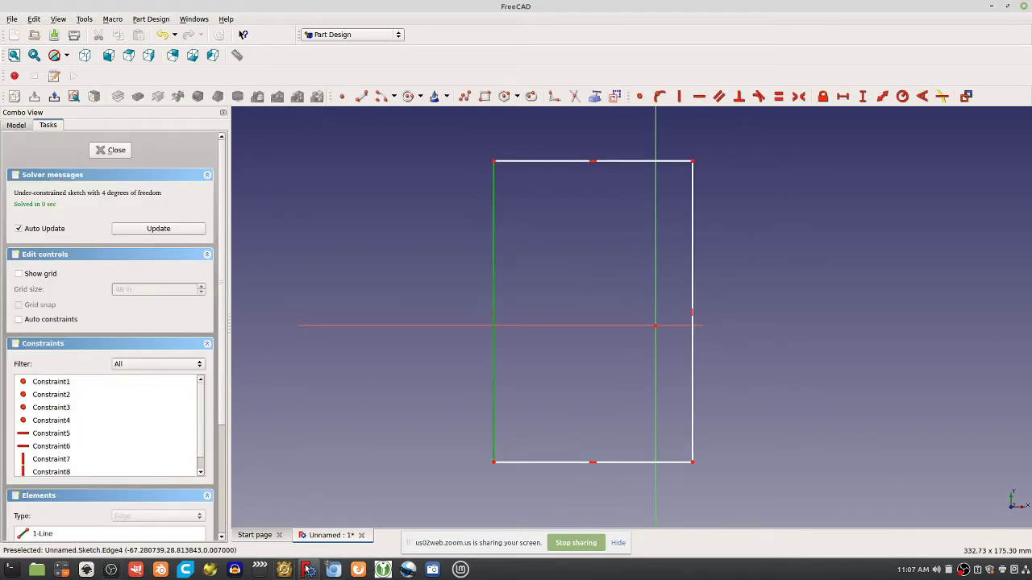
Step: Switch to the Chromium browser and close the McMaster-Carr bushings, CNC Torch Table v19.10 editing and GKTOOLS tabs
mouse_move(333, 570)
click(270, 524)
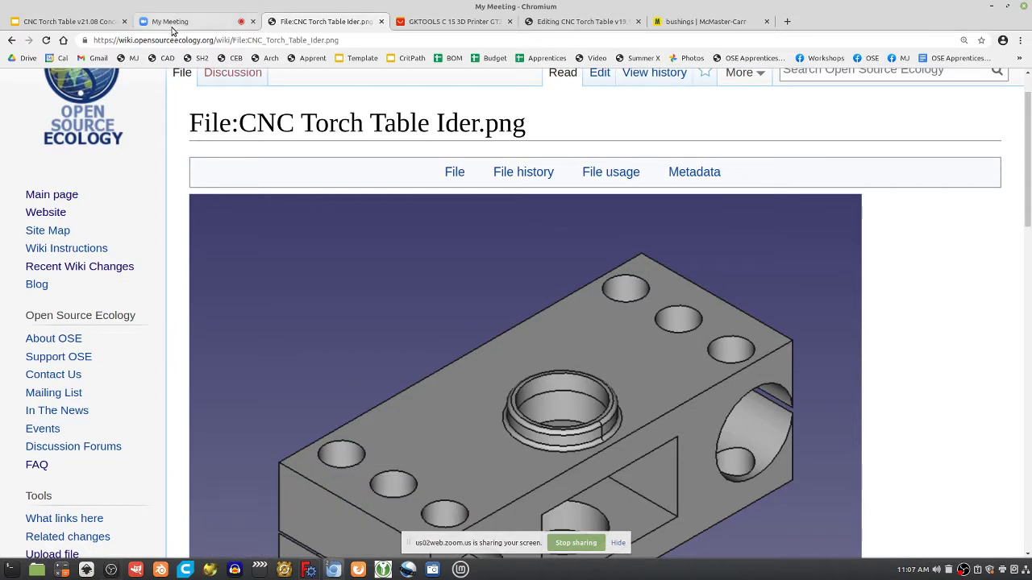
click(185, 22)
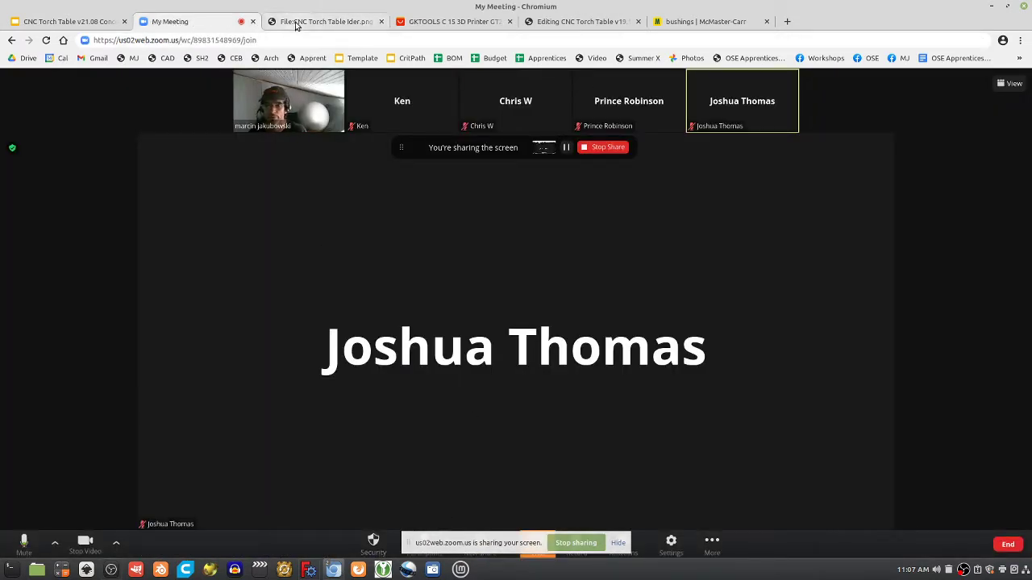
click(695, 23)
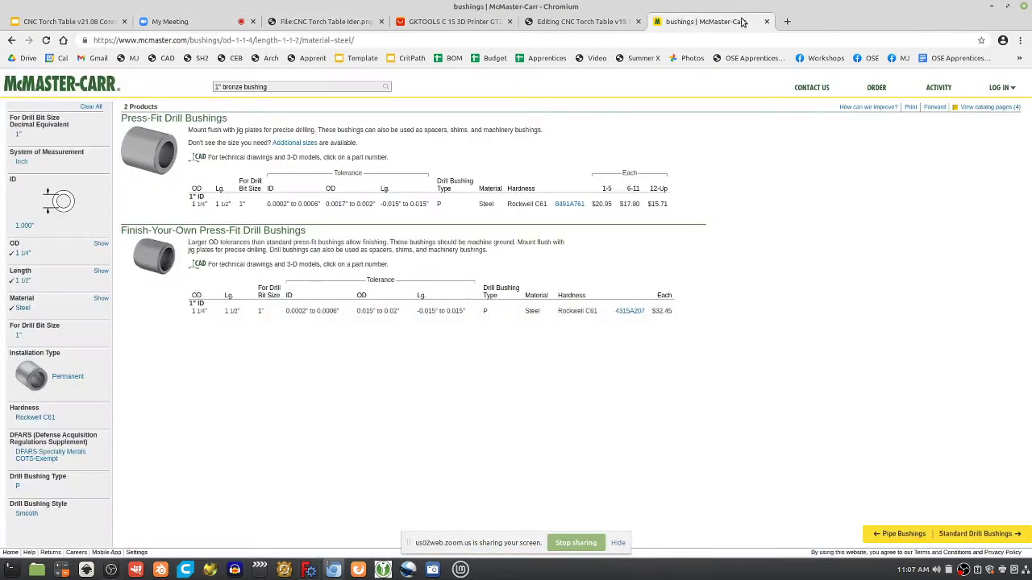
click(767, 22)
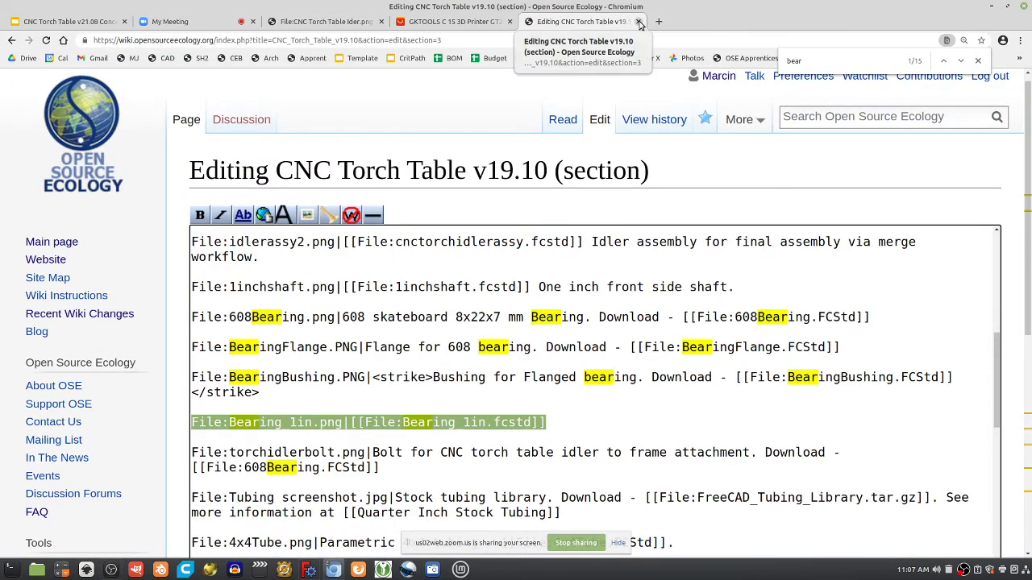
click(638, 21)
click(509, 22)
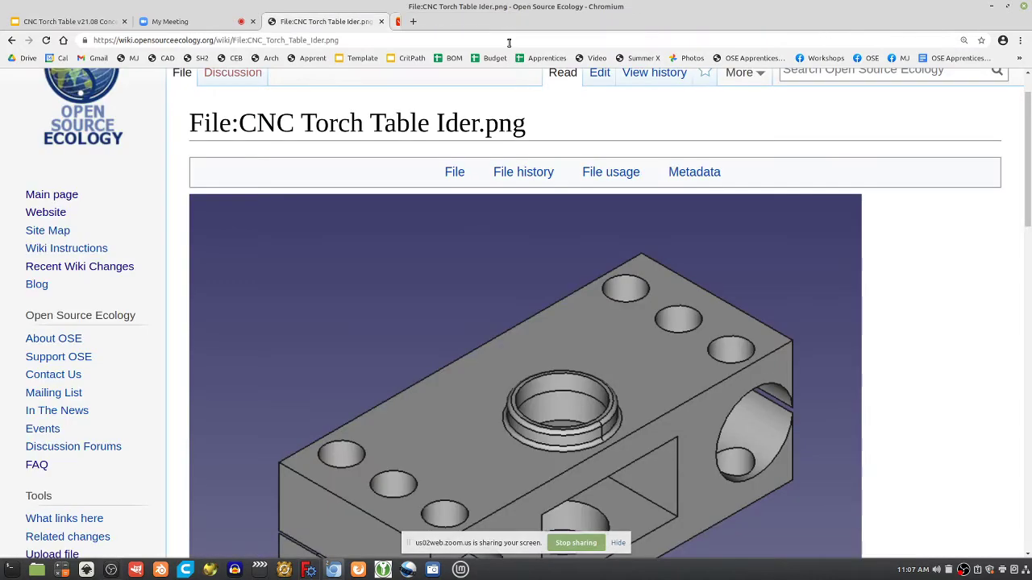
Step: Return to the video meeting tab in the browser
click(162, 22)
click(90, 22)
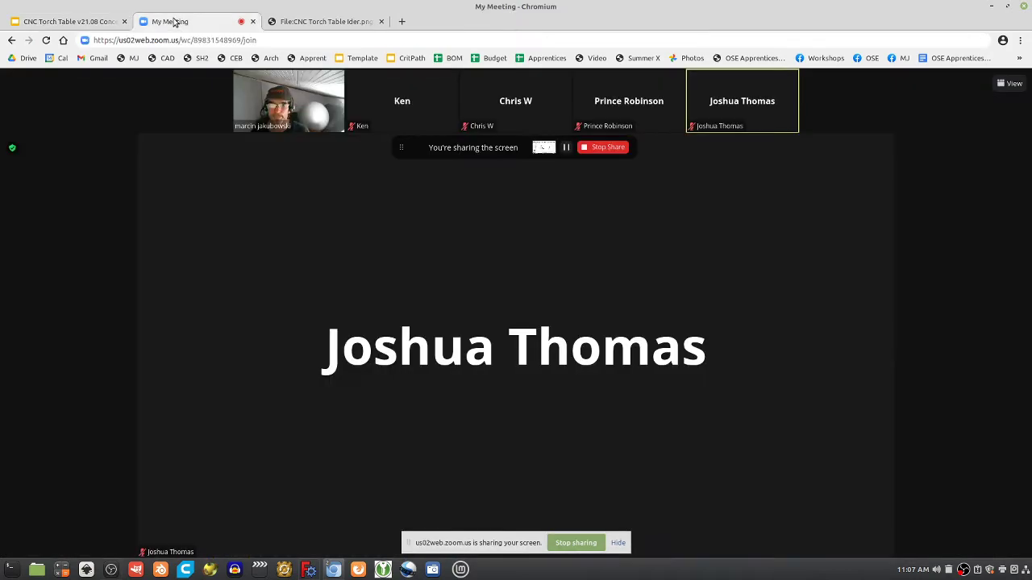
click(184, 22)
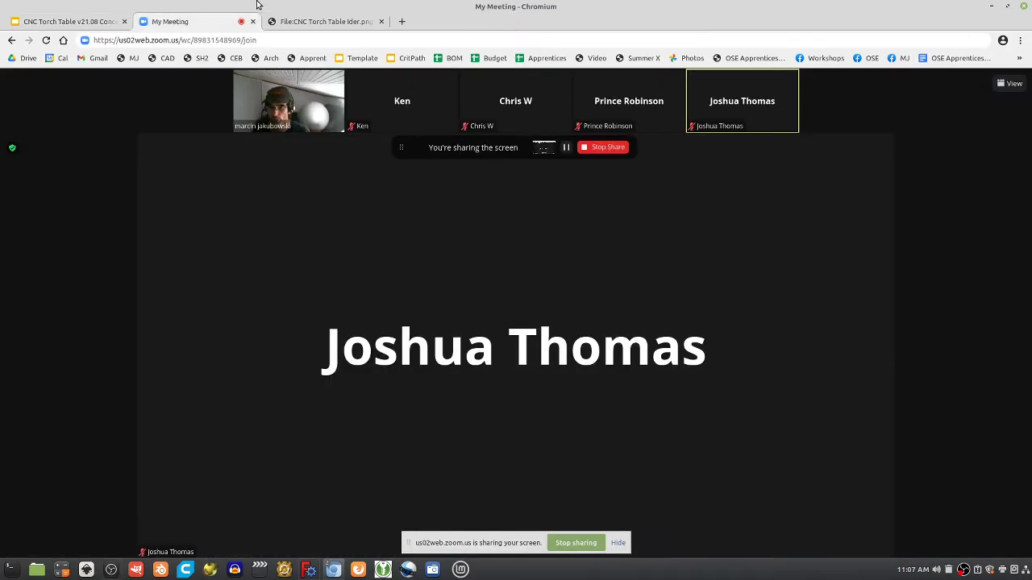
Step: View the CNC Torch Table Ider.png reference image on the wiki page and return to the FreeCAD sketch
click(322, 22)
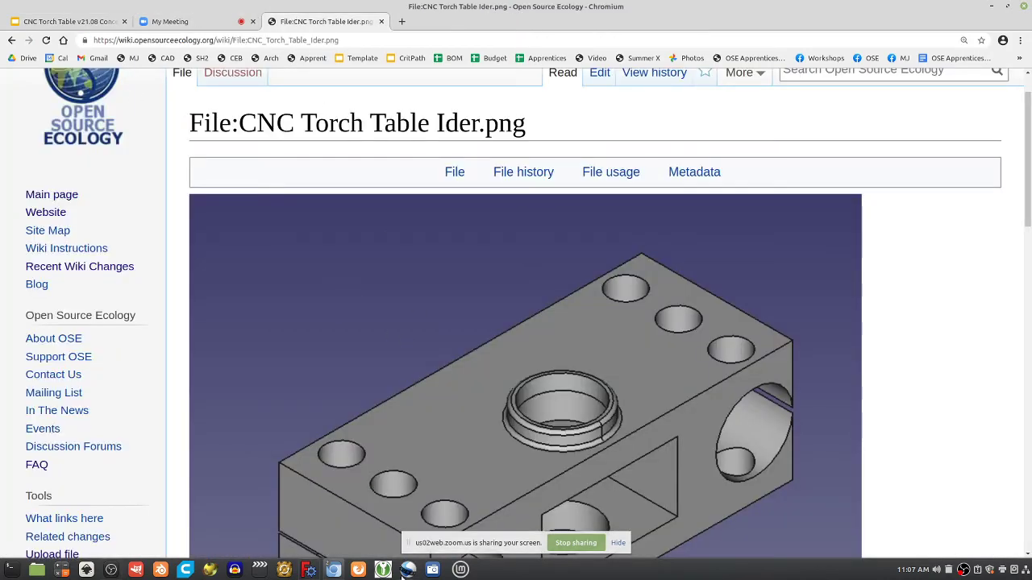
mouse_move(309, 570)
click(322, 508)
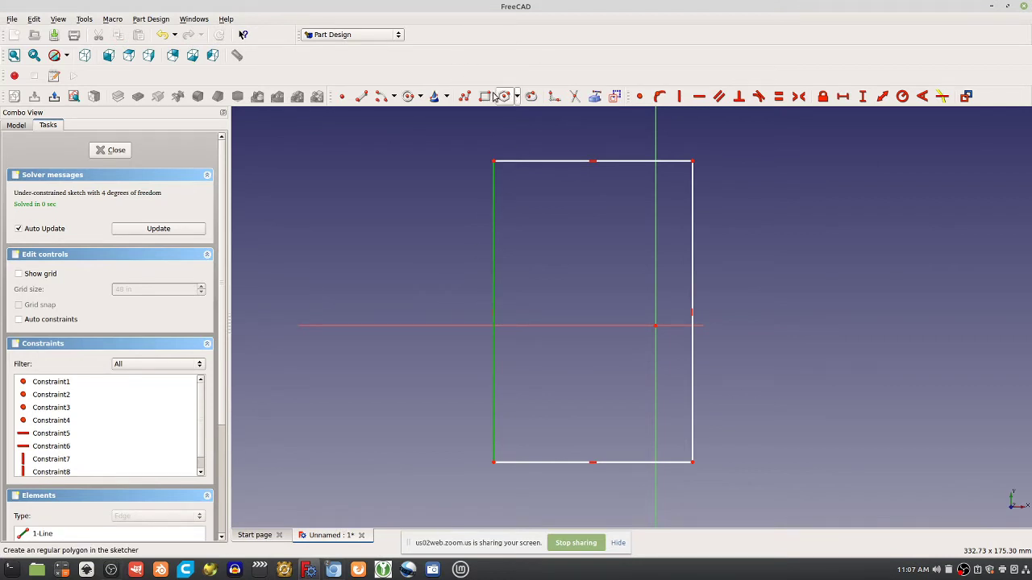
Step: Constrain the height of the base rectangle's vertical edge to 5.5 in and close the sketch
click(861, 98)
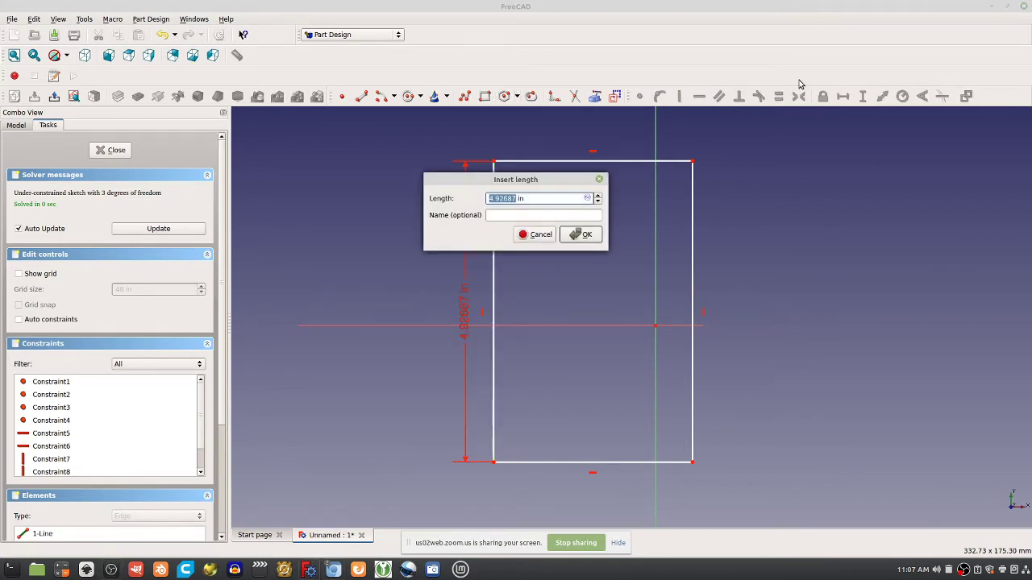
text(5.5)
key(Return)
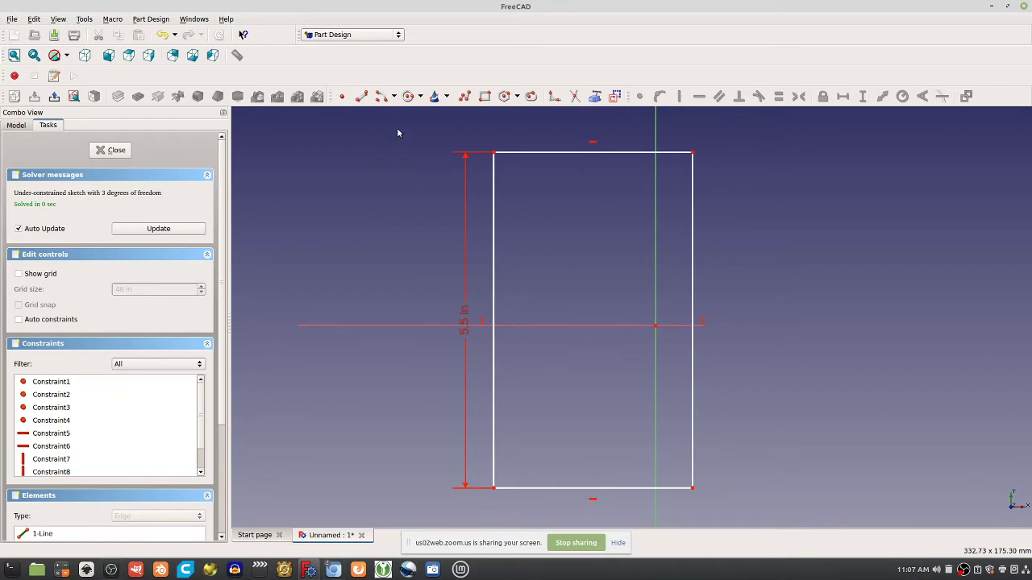
mouse_move(766, 208)
middle_down()
mouse_move(776, 315)
mouse_move(740, 281)
middle_up()
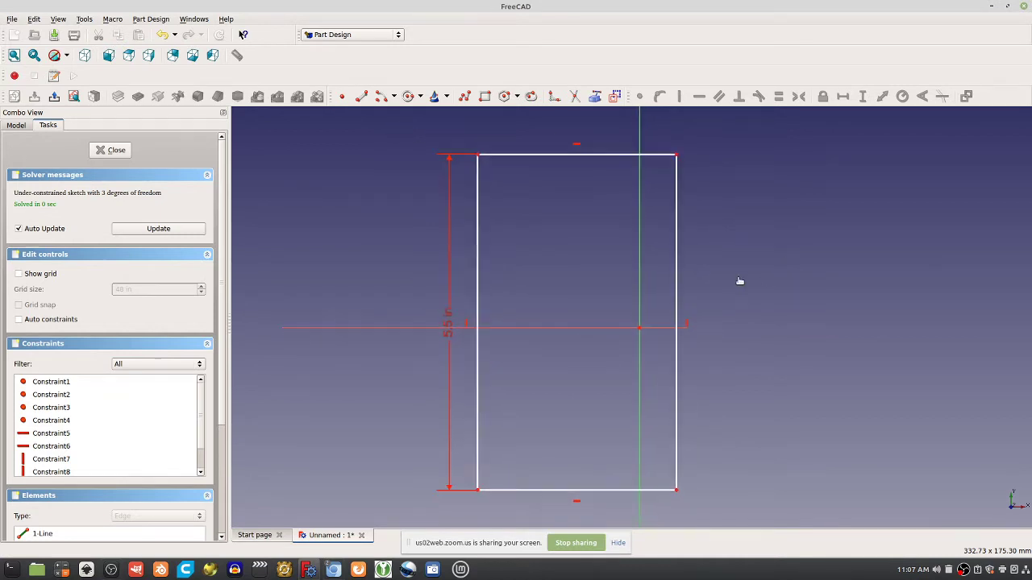
click(110, 150)
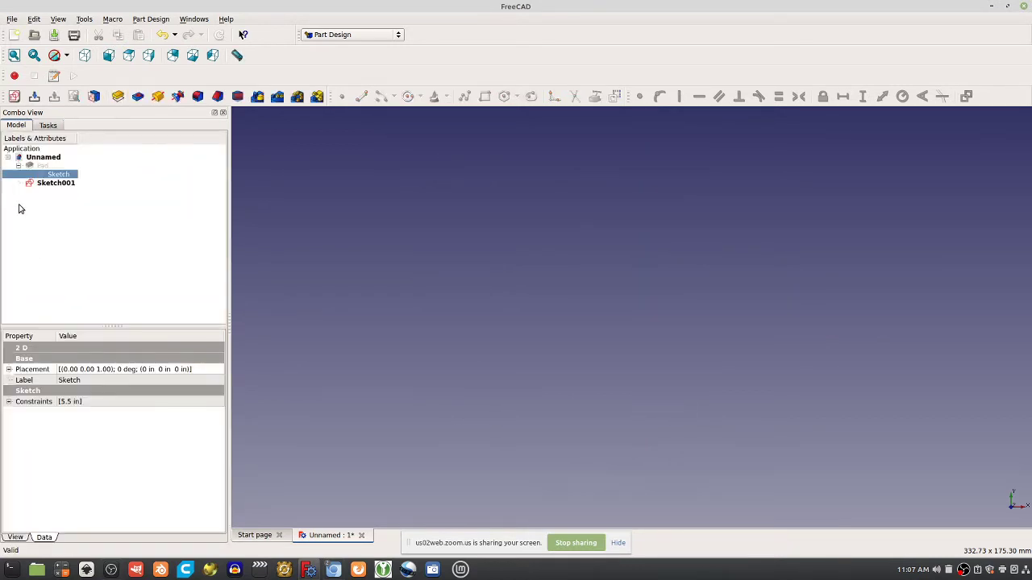
Step: Check the empty Sketch001 and make the hidden pad visible again
double_click(42, 185)
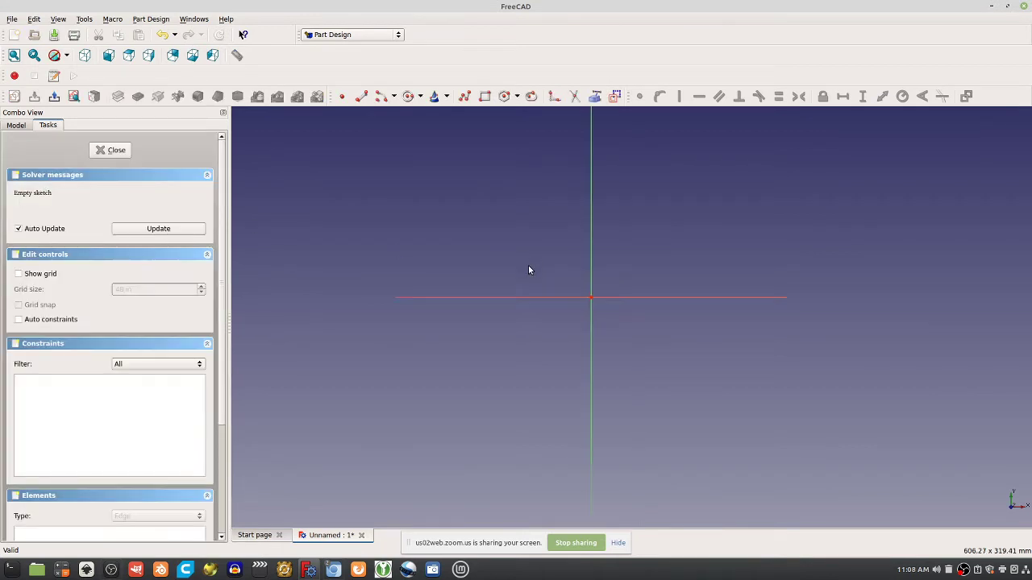
click(109, 150)
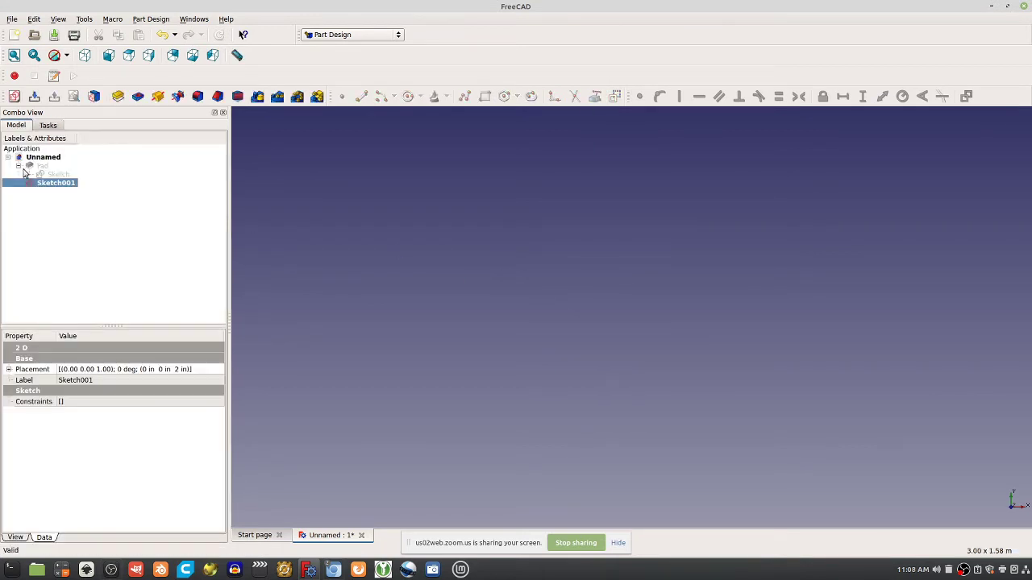
click(42, 166)
middle_drag(654, 326, 613, 306)
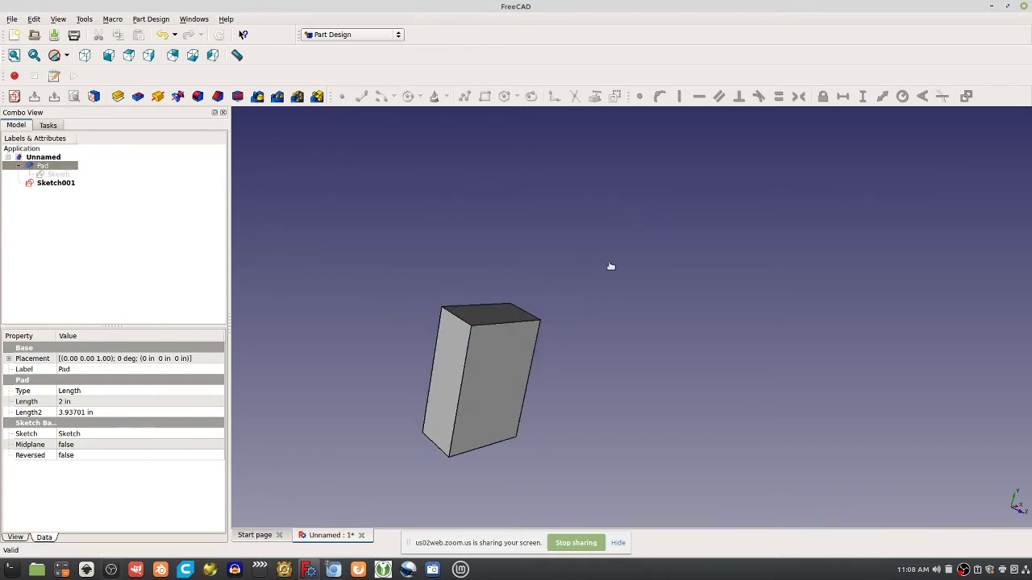
Step: Create a new sketch on the block's large face and close it without drawing anything
click(453, 267)
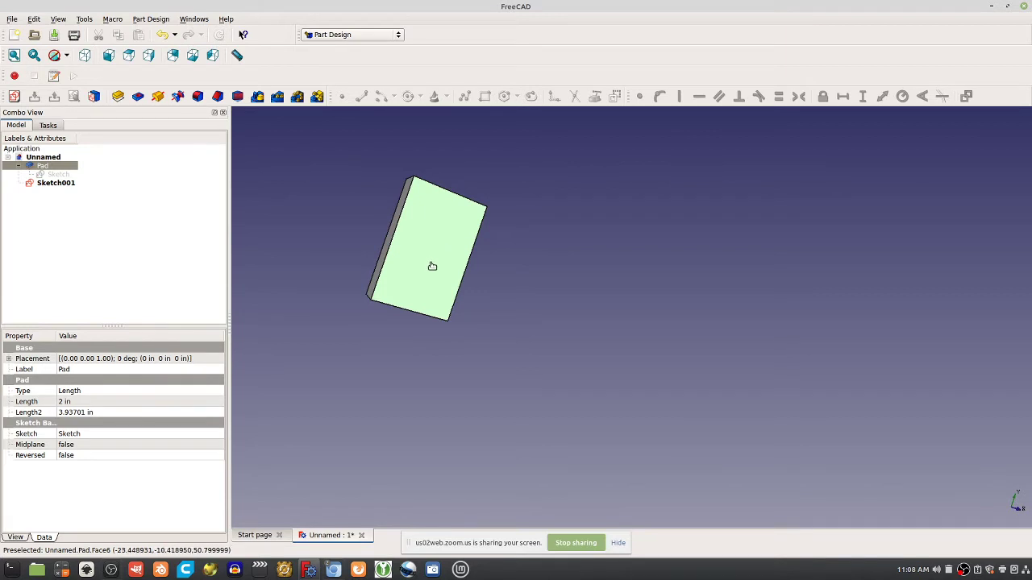
middle_drag(388, 251, 442, 265)
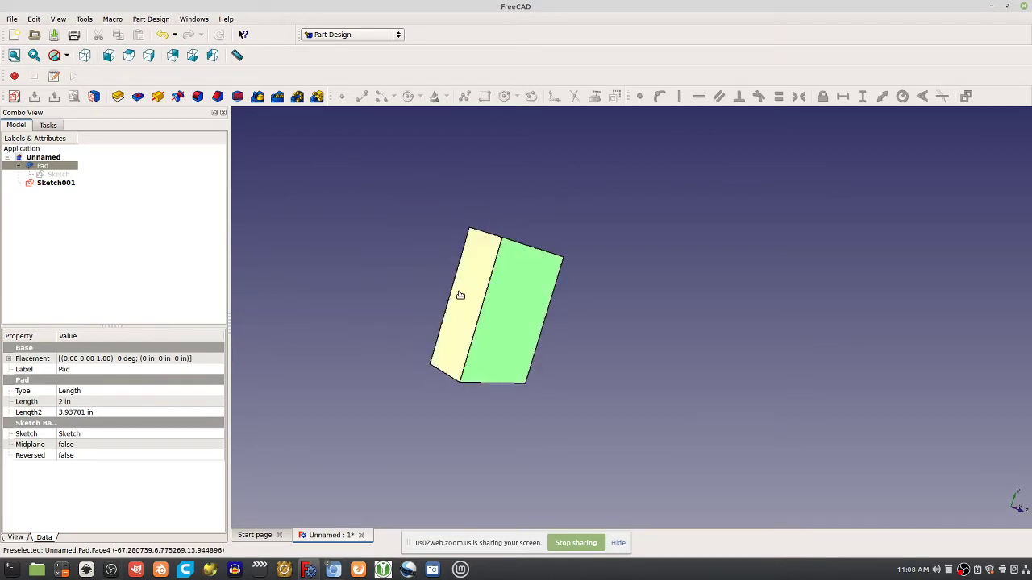
click(14, 96)
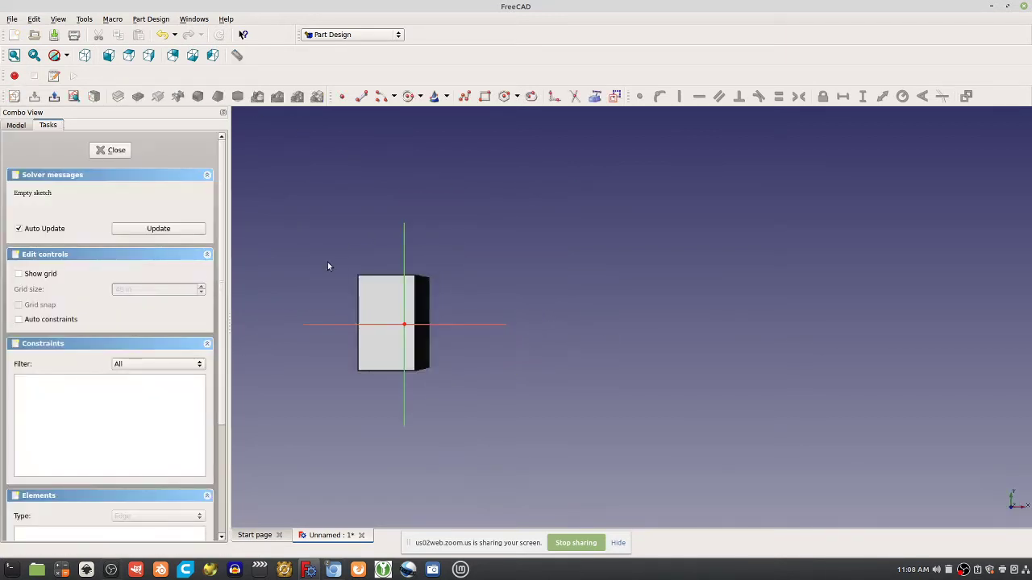
click(107, 153)
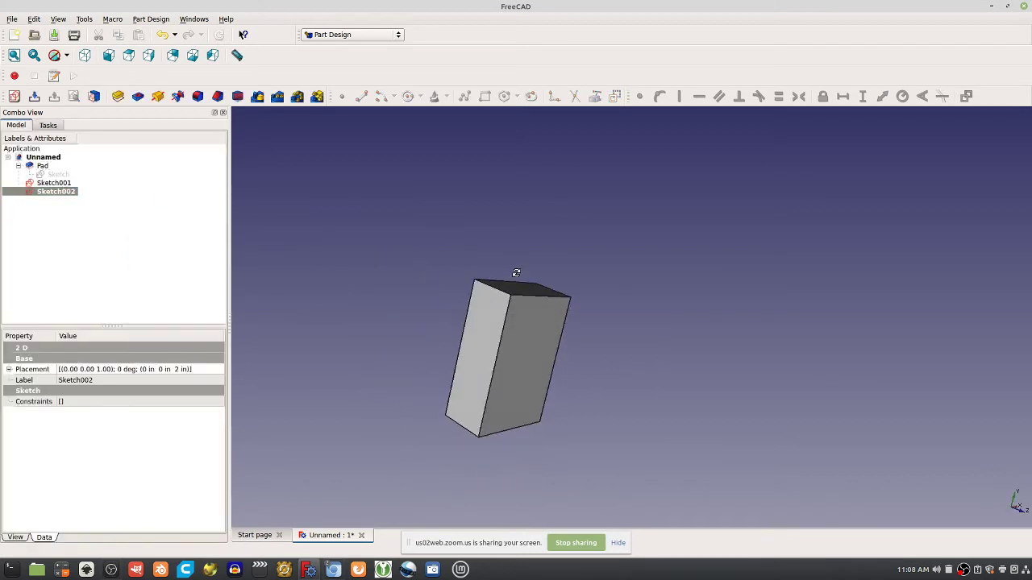
Step: Sketch a small rectangle in the middle of the block's narrow side face, starting from a corner at about (-20, 36) mm
click(488, 321)
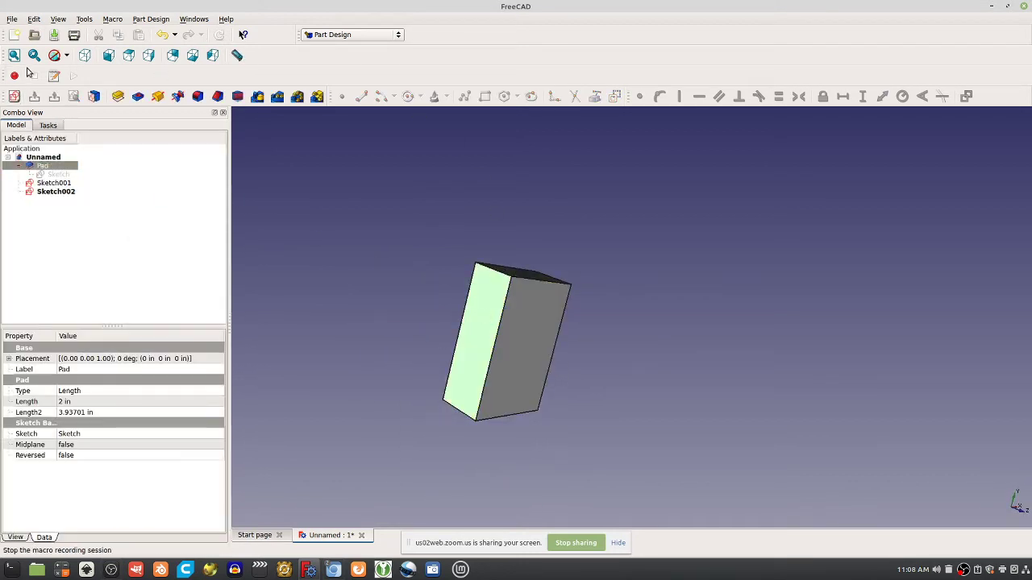
click(14, 96)
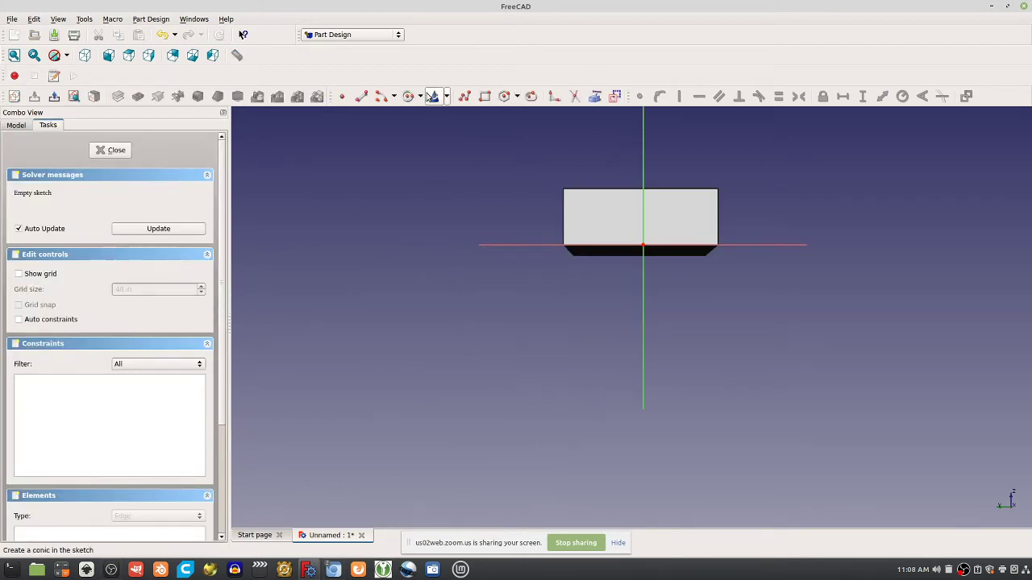
click(484, 96)
click(619, 204)
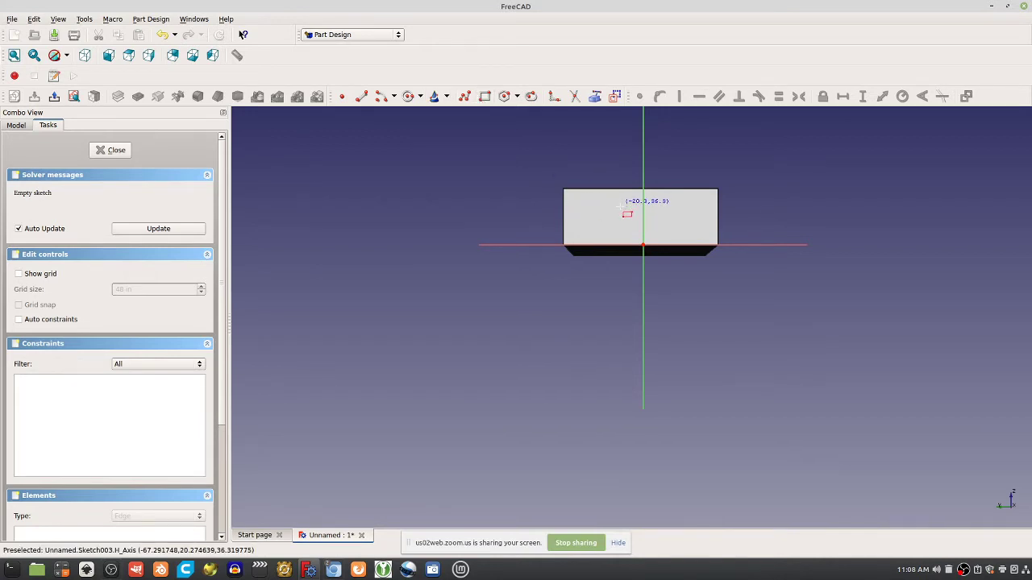
click(671, 233)
Step: Cut the rectangle through the block with a 6 in long Pocket
click(138, 96)
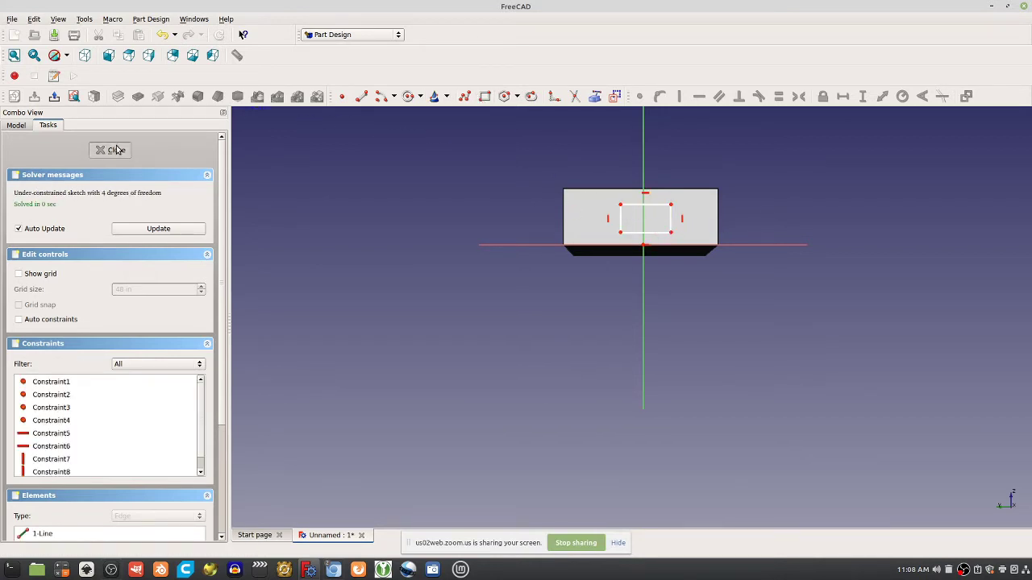
text(6)
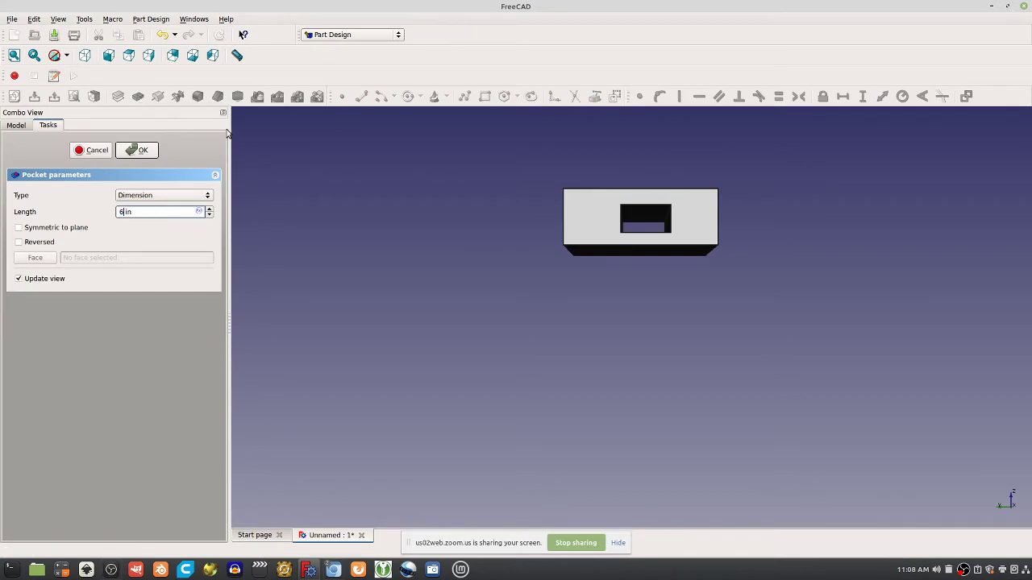
click(137, 150)
middle_drag(787, 295, 583, 244)
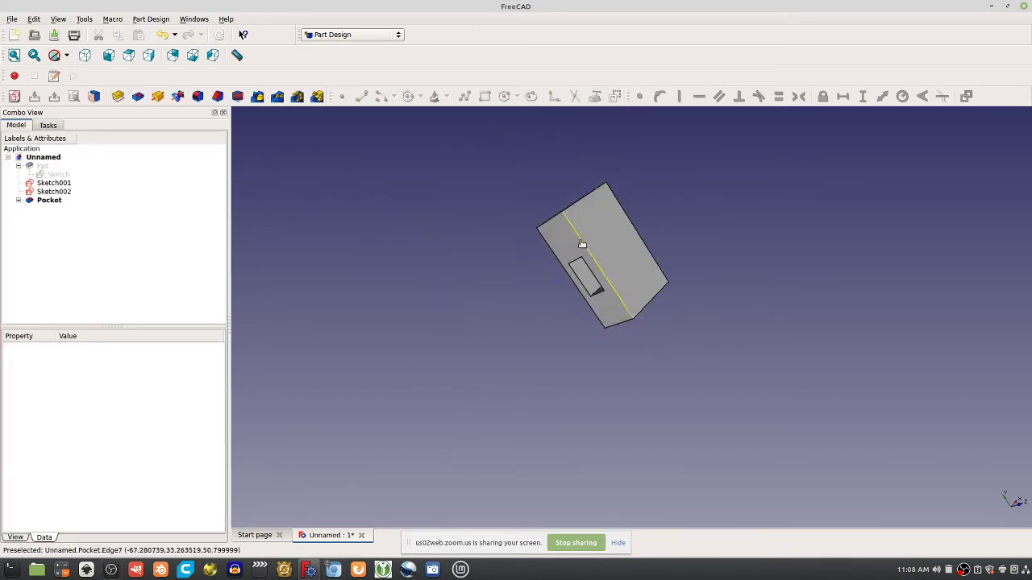
Step: Sketch a circle of about 0.54 in radius beside the rectangular pocket in a new sketch on the narrow side face
click(577, 234)
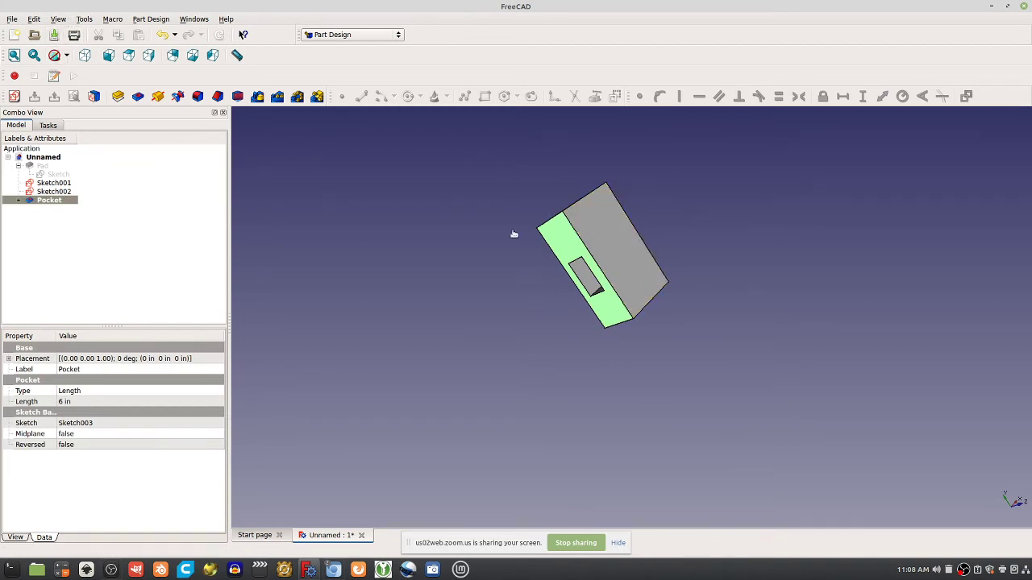
middle_drag(792, 358, 738, 384)
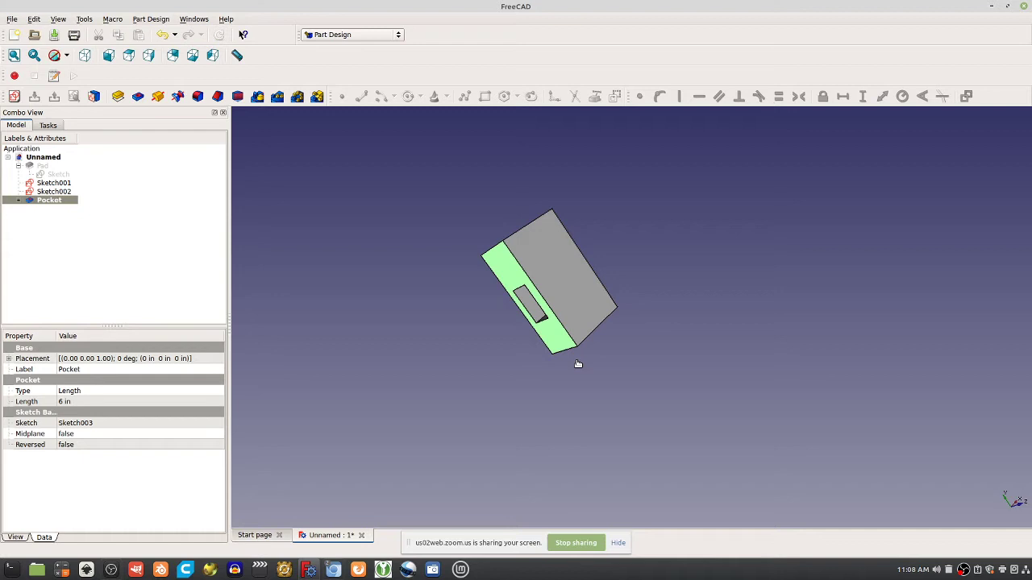
click(13, 96)
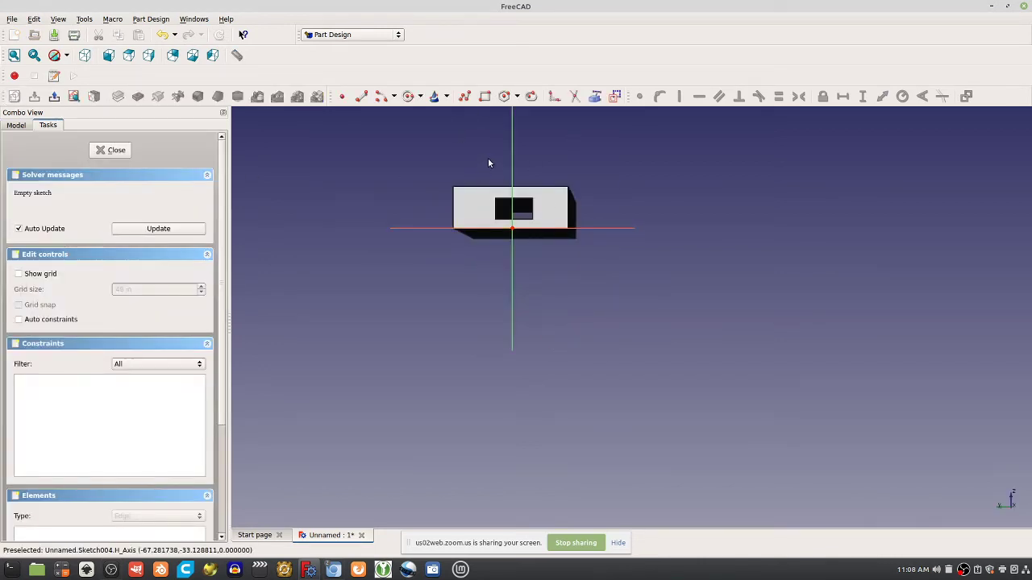
click(407, 98)
click(519, 240)
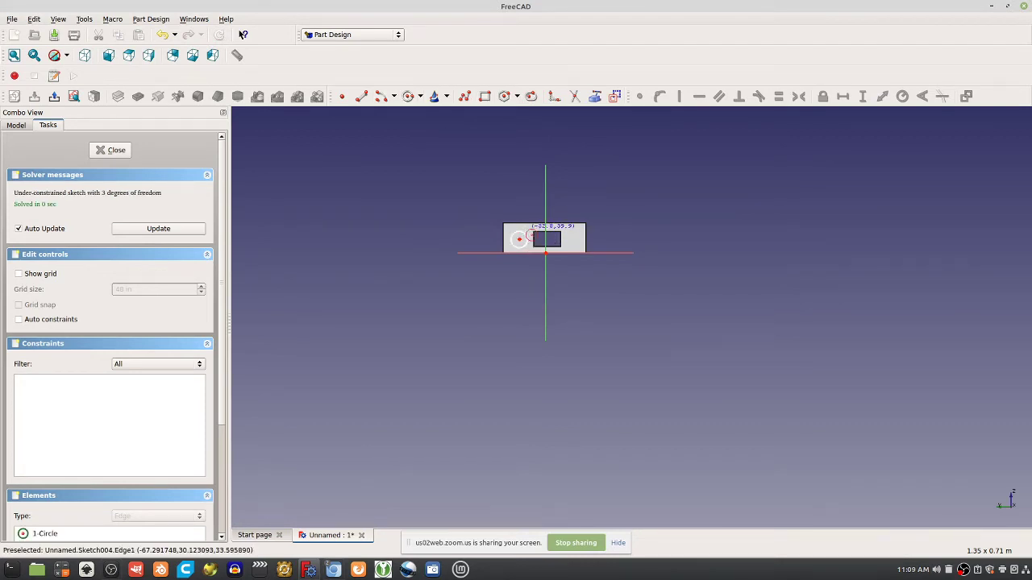
Step: Constrain the circle's radius to 0.5 in
click(526, 241)
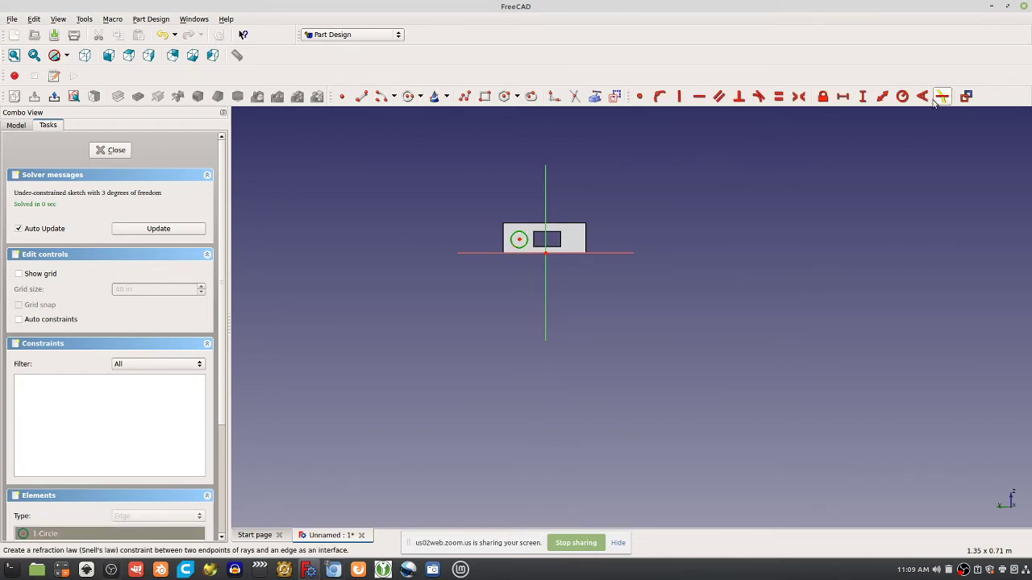
click(902, 96)
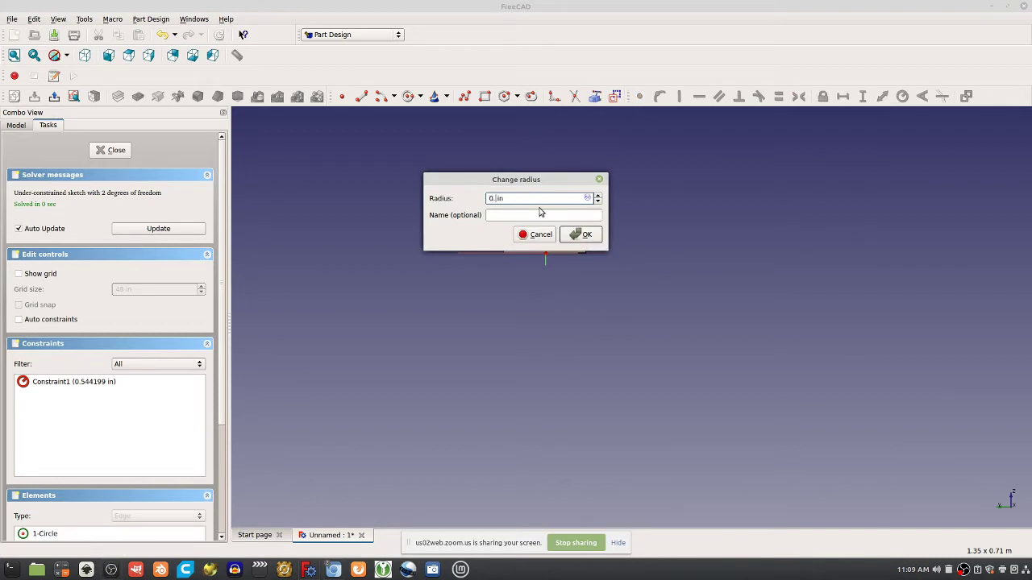
text(0.5)
key(Return)
scroll(564, 297, up, 3)
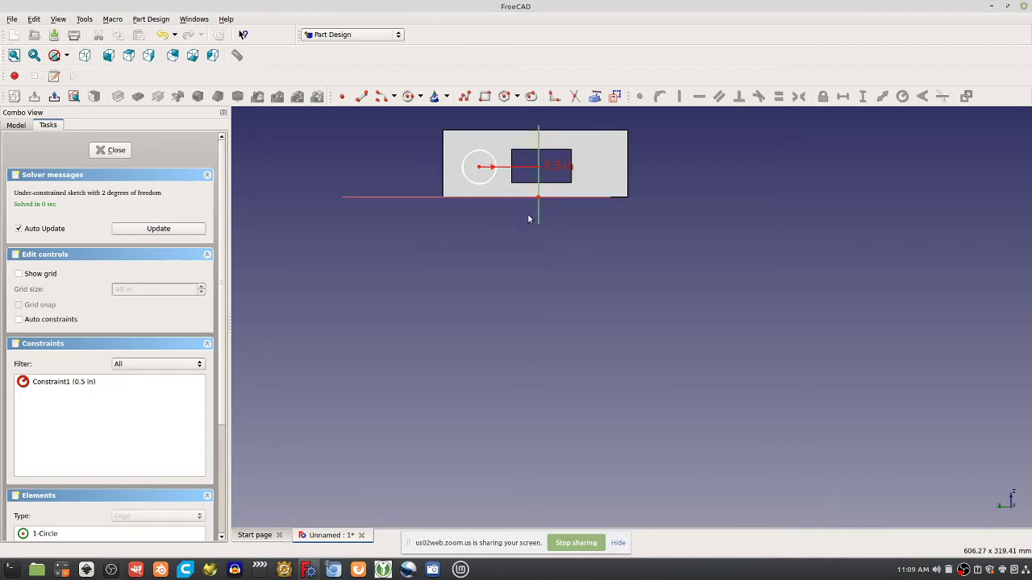
click(463, 175)
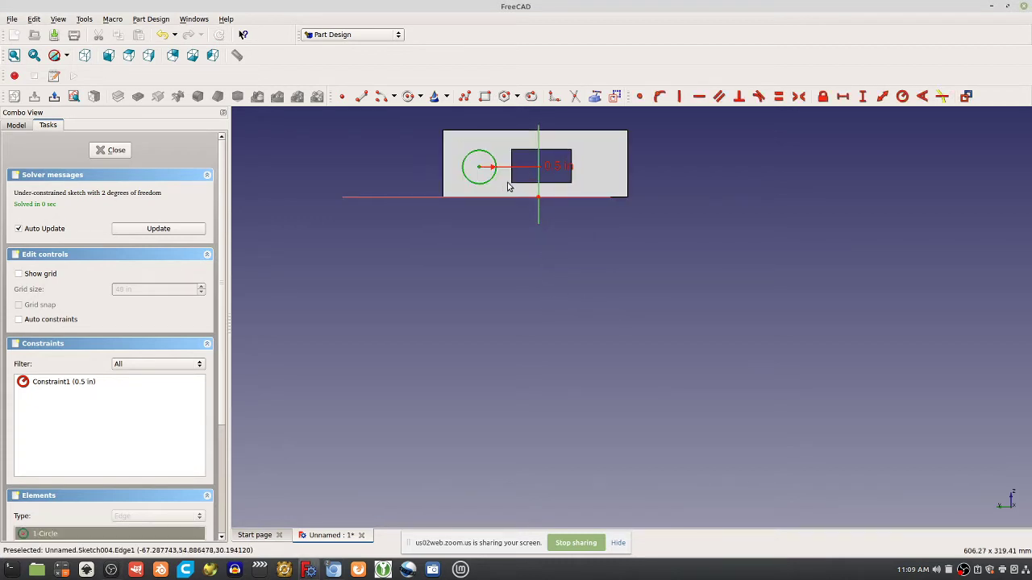
click(491, 159)
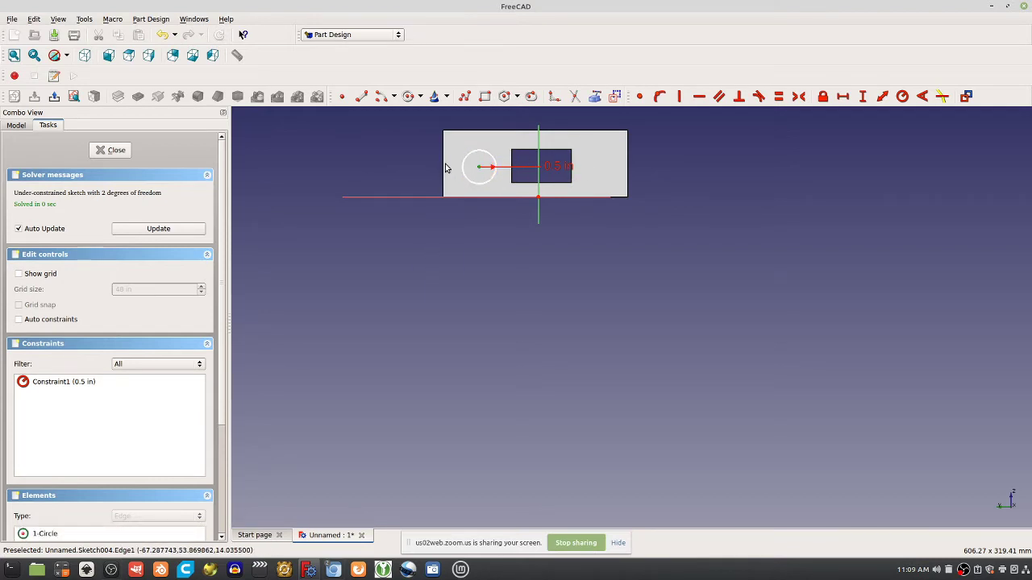
drag(454, 144, 504, 191)
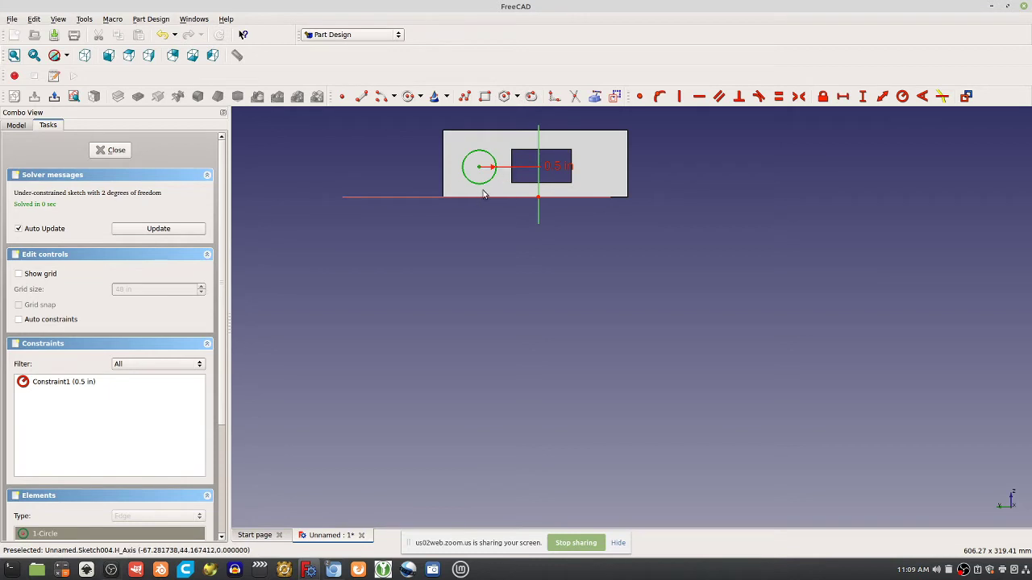
click(587, 173)
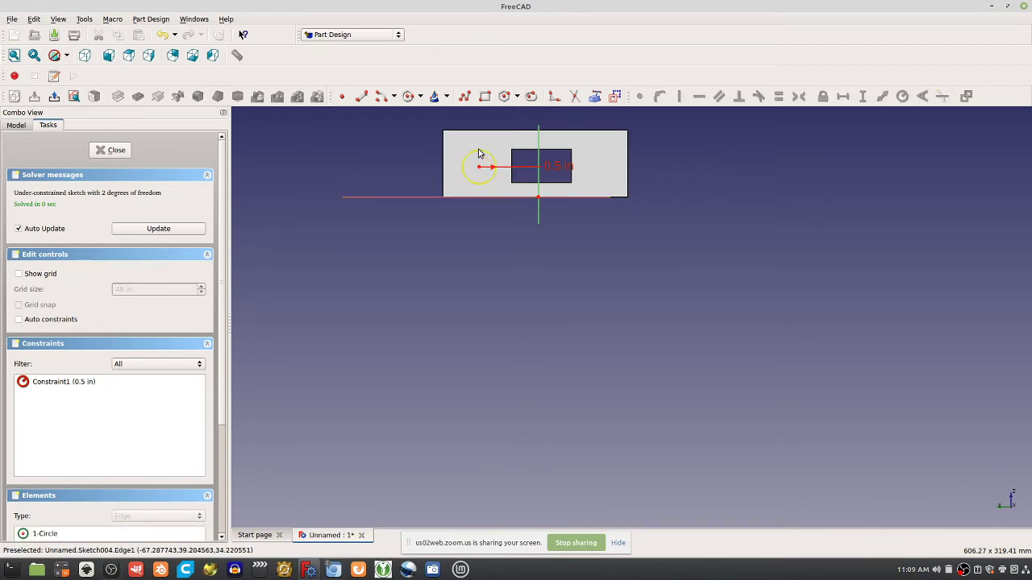
Step: Close the circle sketch and cut it into the block as a round Pocket
click(112, 151)
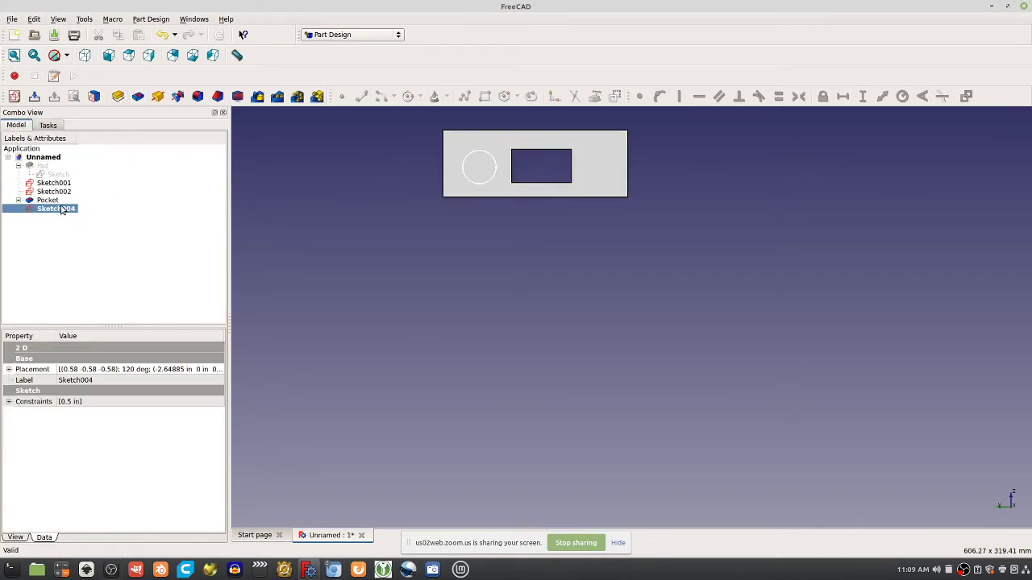
click(138, 96)
key(Return)
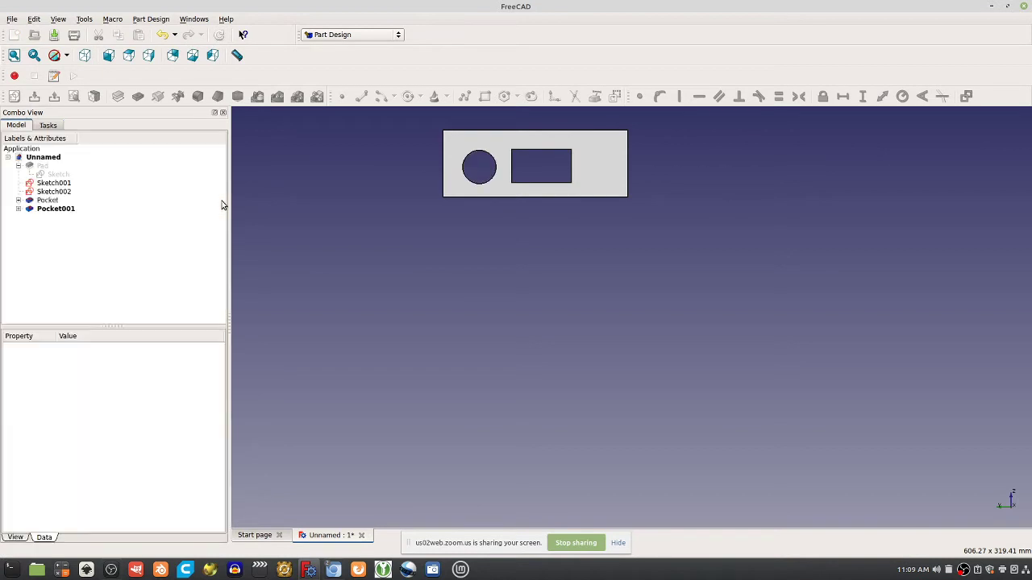
Step: Sketch a second circle on the same side face, on the opposite side of the rectangular pocket, and select it
click(612, 166)
click(14, 96)
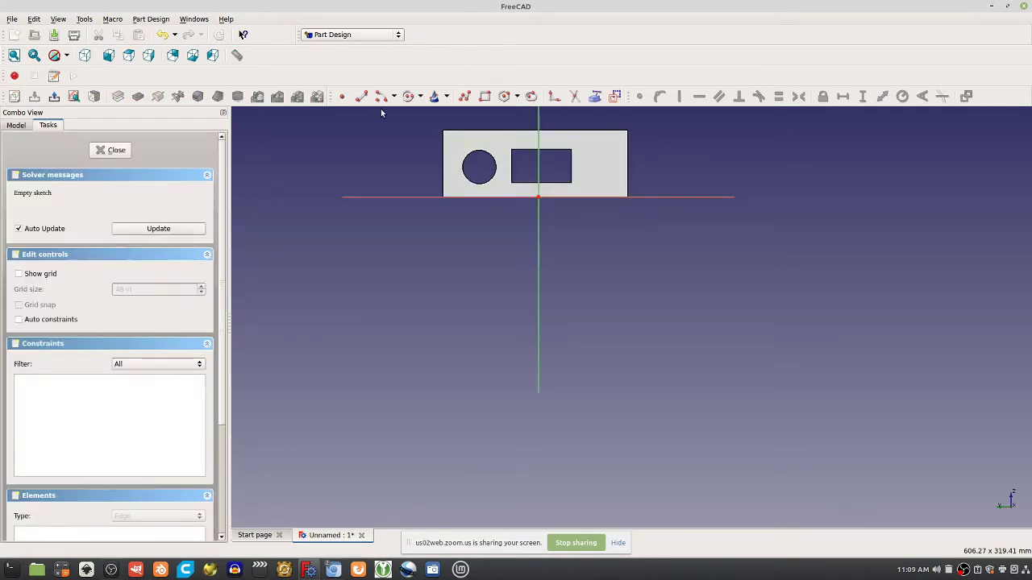
click(408, 96)
click(596, 168)
click(617, 168)
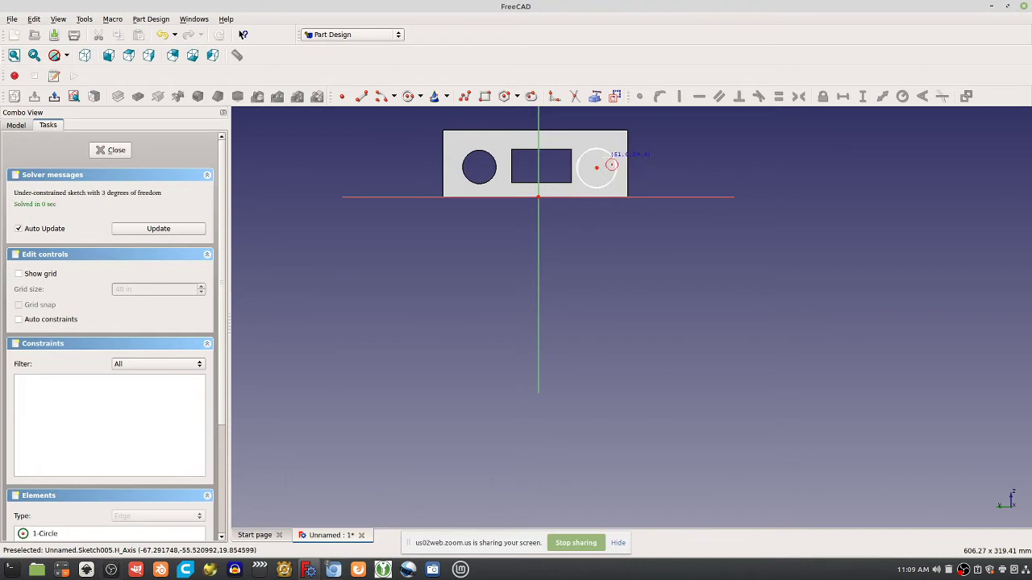
right_click(603, 154)
click(611, 153)
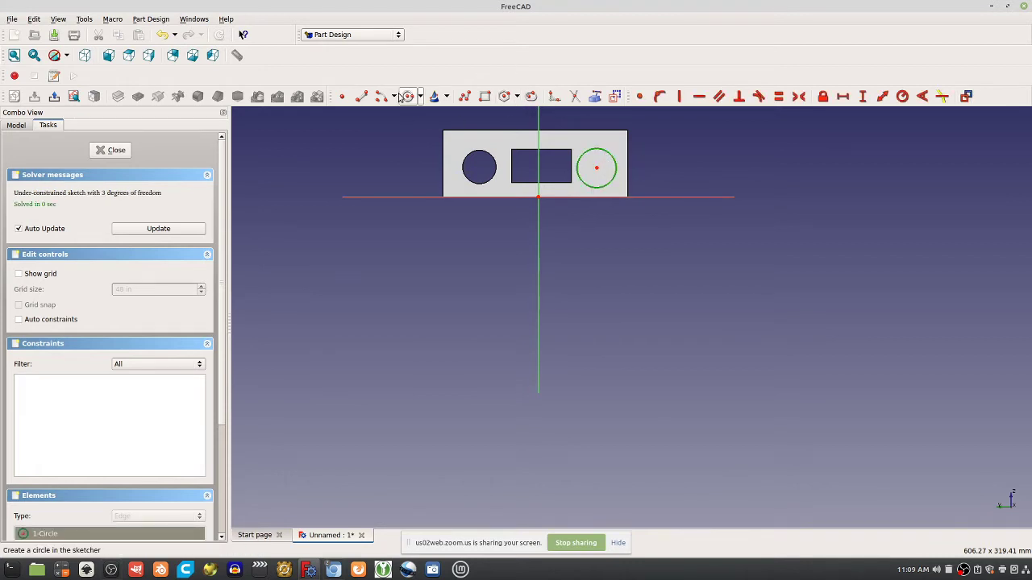
Step: Constrain the radius of the second side-face circle to 0.5 in
click(903, 97)
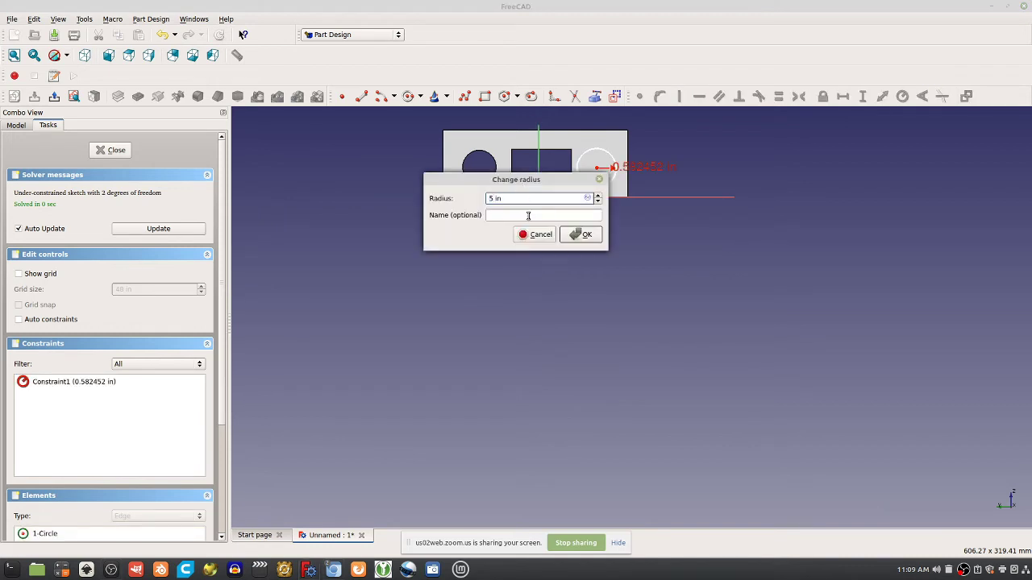
text(0.5)
key(Return)
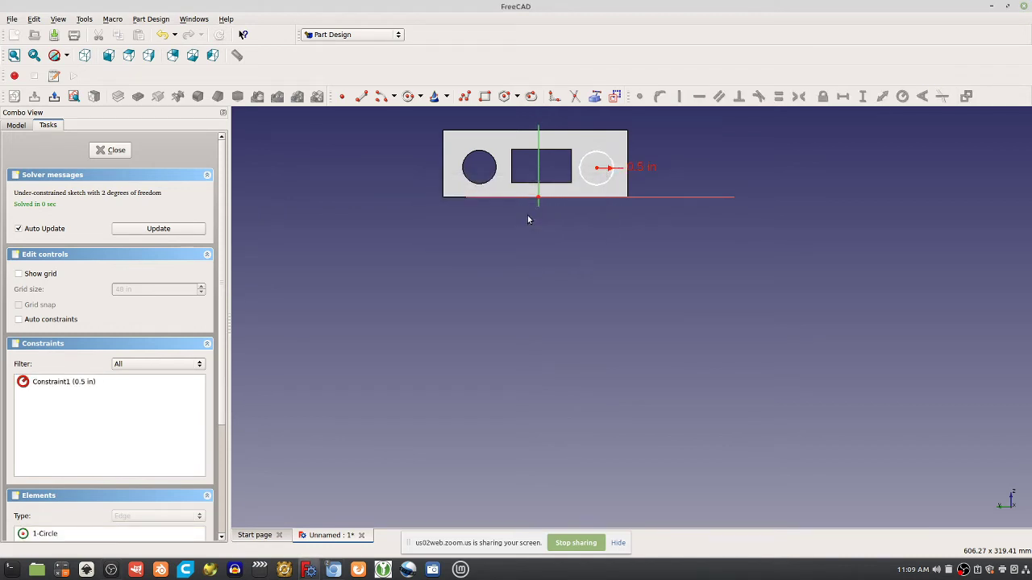
Step: Close the second circle's sketch and cut it 6 in into the block as a round Pocket
click(102, 151)
click(137, 96)
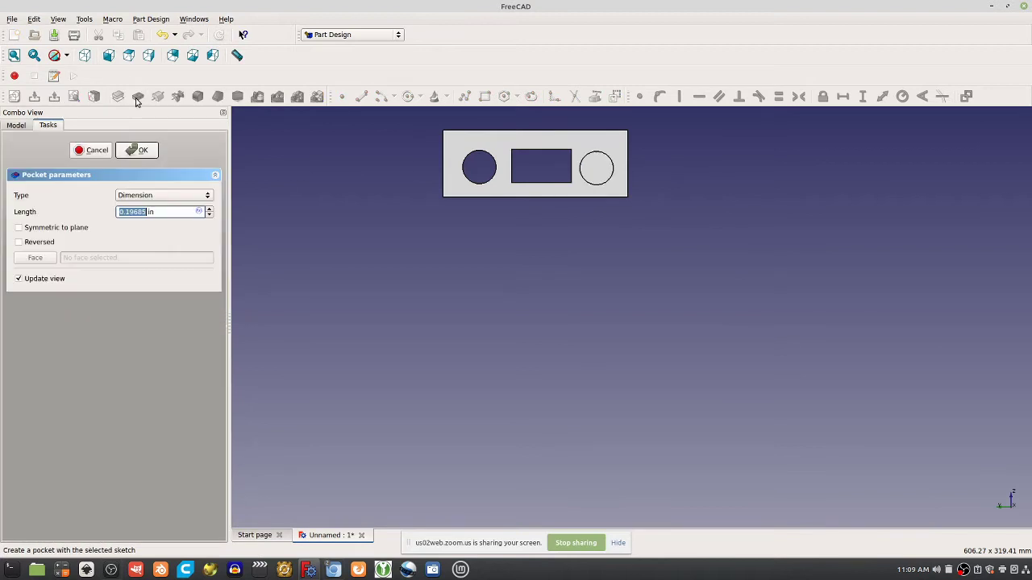
click(136, 148)
key(0)
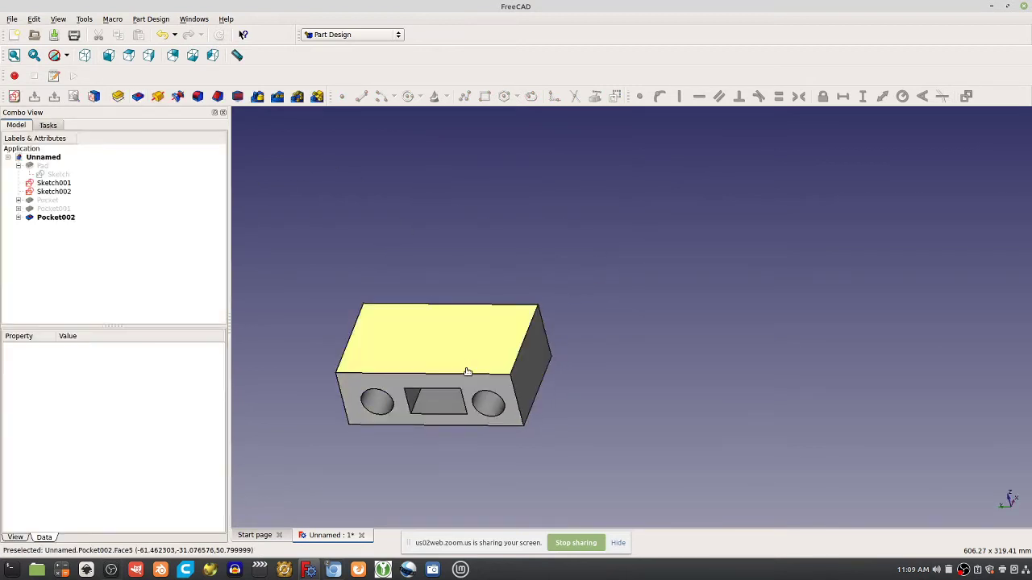
Step: Start a new sketch on the block's large face and draw a circle near the middle of that face
click(444, 353)
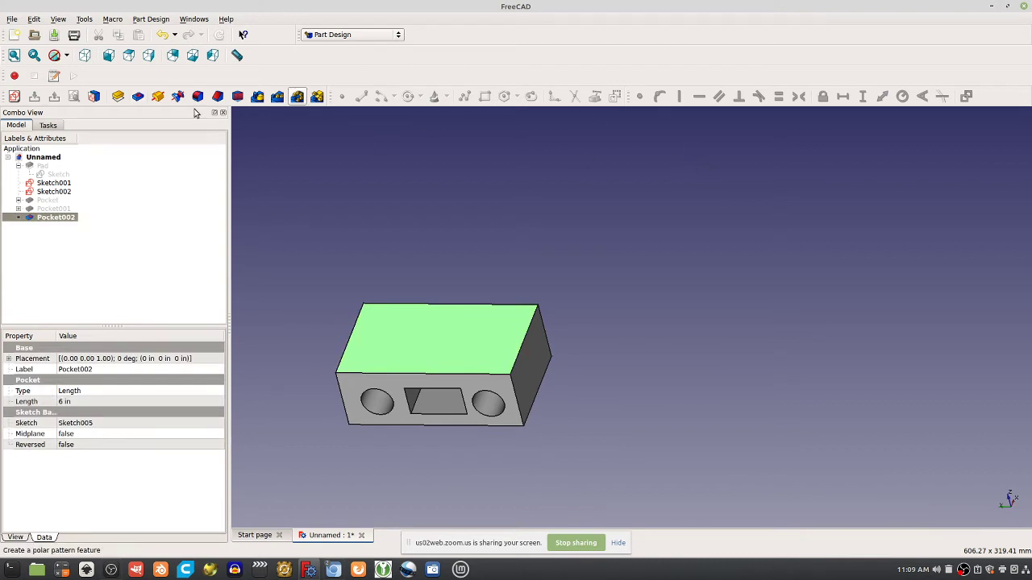
click(13, 96)
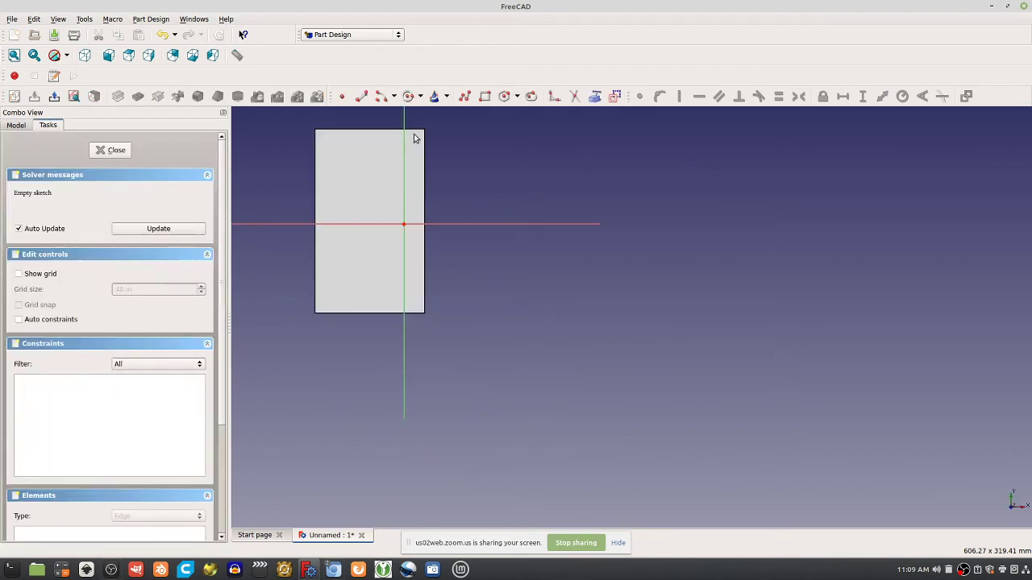
click(408, 96)
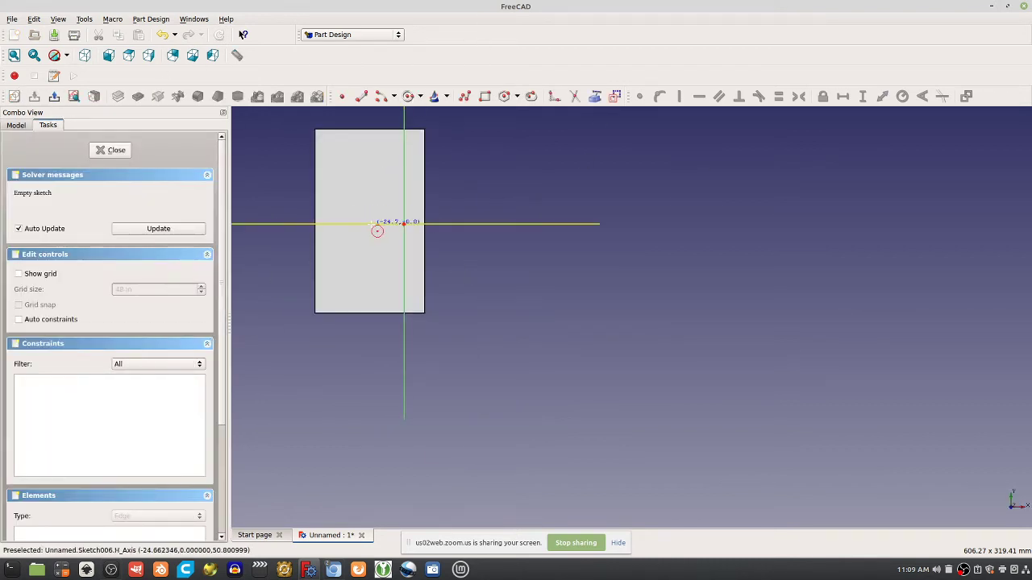
click(370, 224)
click(392, 224)
Step: Close the sketch and cut the central circle 6 in deep through the large face with Pocket
click(111, 150)
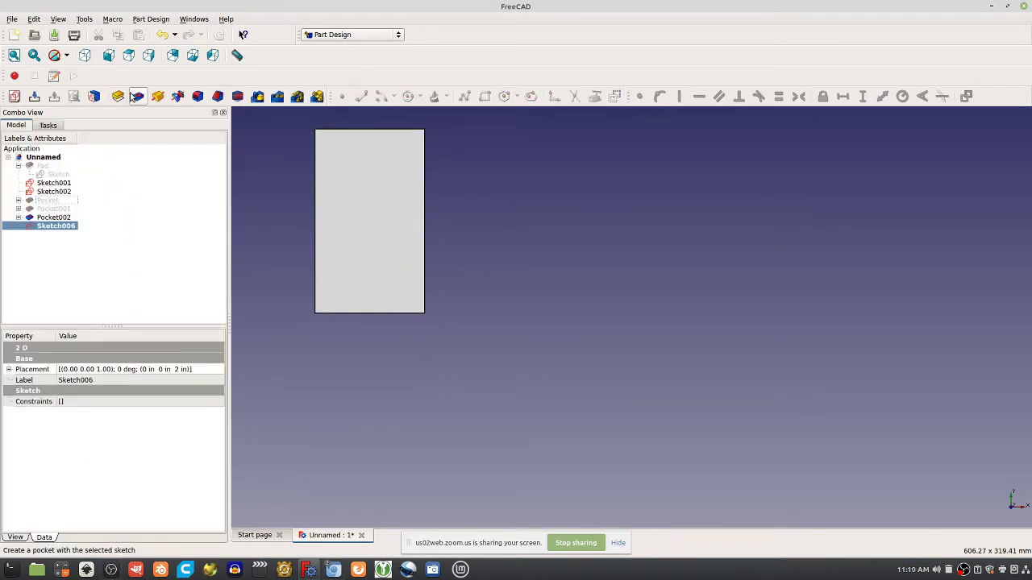
click(138, 96)
key(Return)
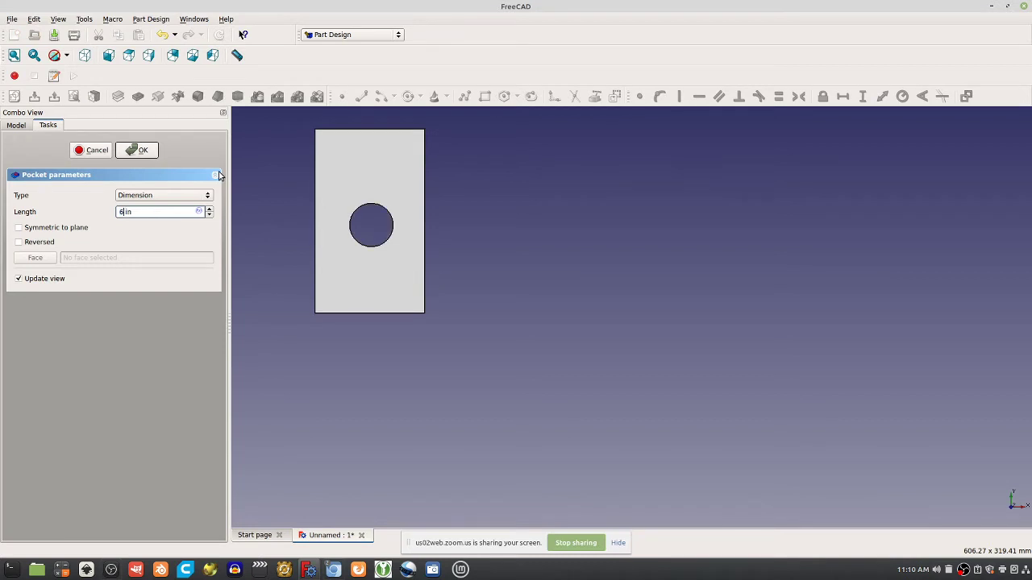
middle_drag(446, 199, 534, 188)
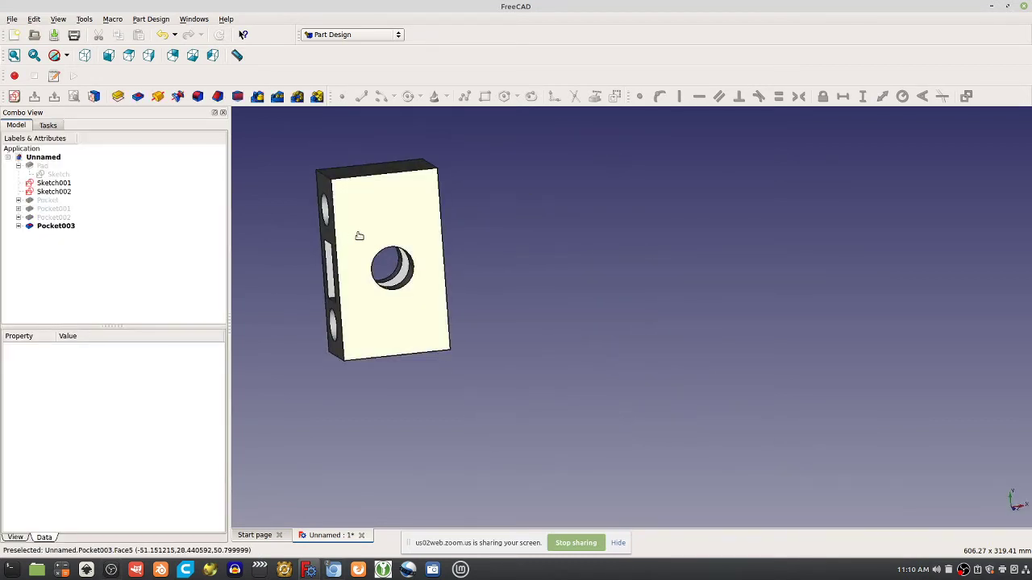
middle_drag(355, 228, 364, 201)
middle_drag(419, 242, 350, 239)
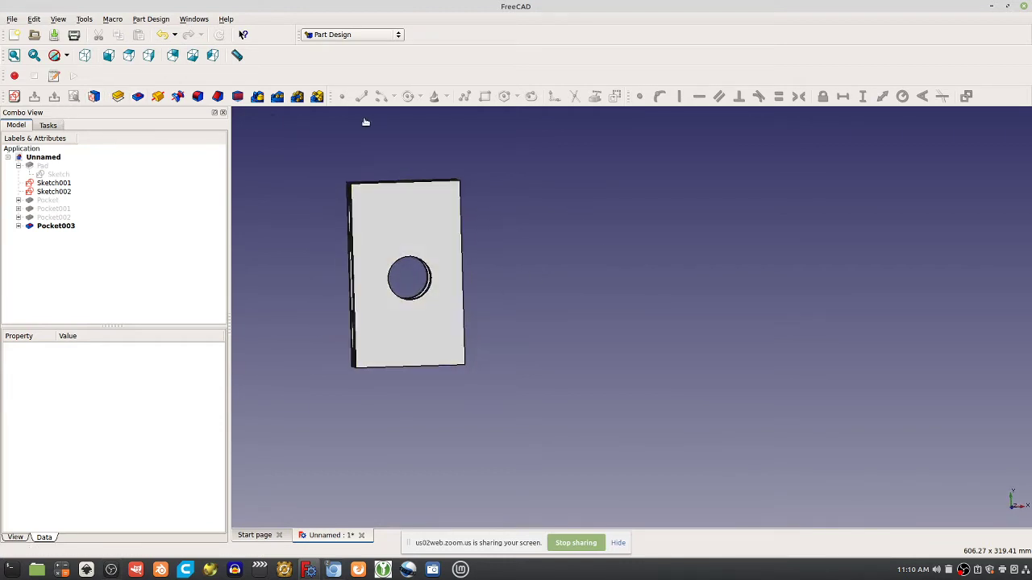
Step: Sketch four small circles around the central hole on the large face, one toward each corner
click(427, 249)
click(14, 97)
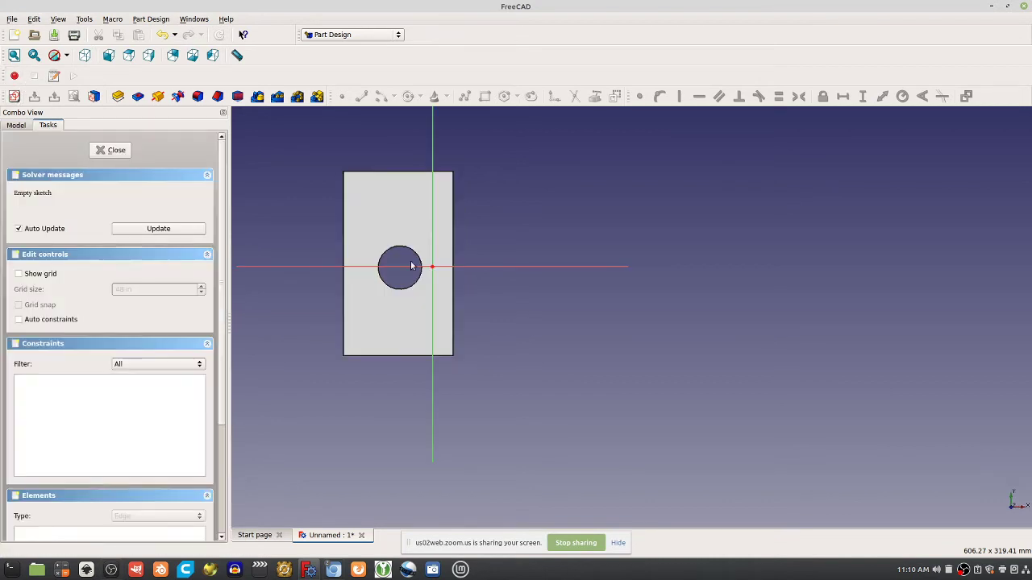
double_click(370, 219)
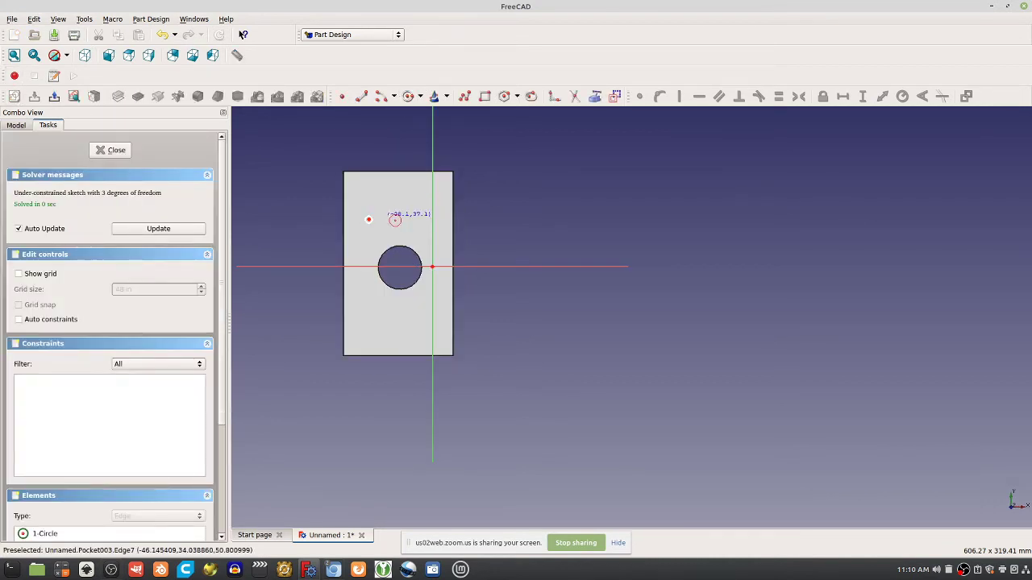
double_click(429, 222)
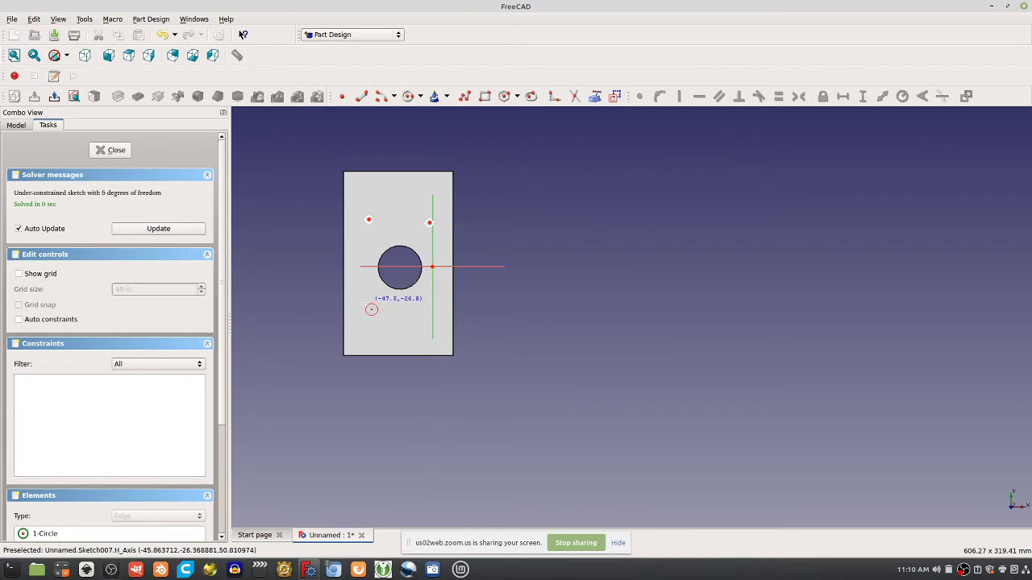
double_click(429, 310)
Step: Close the sketch and cut the four small circles into the block with Pocket
click(116, 150)
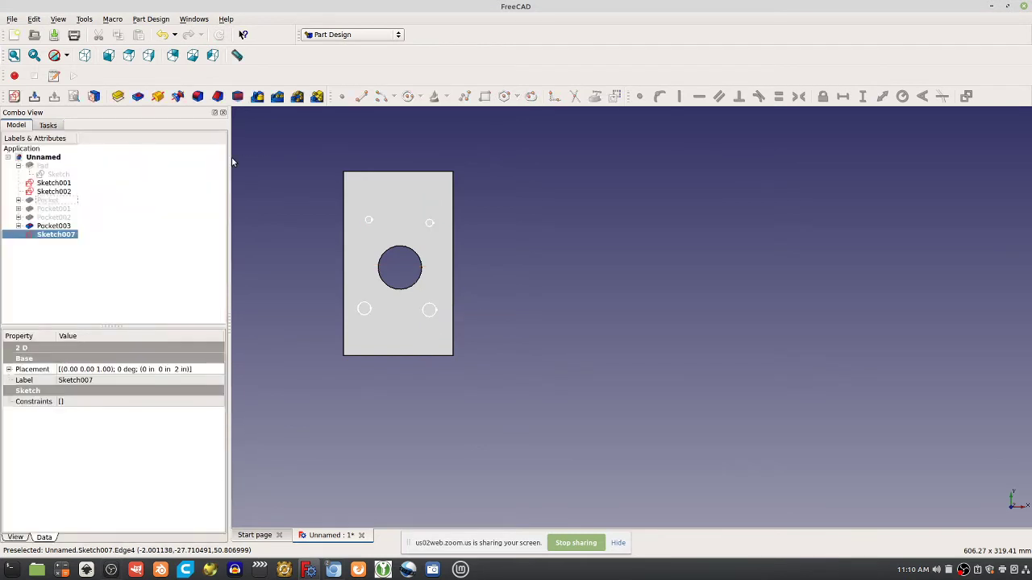
click(138, 96)
key(Return)
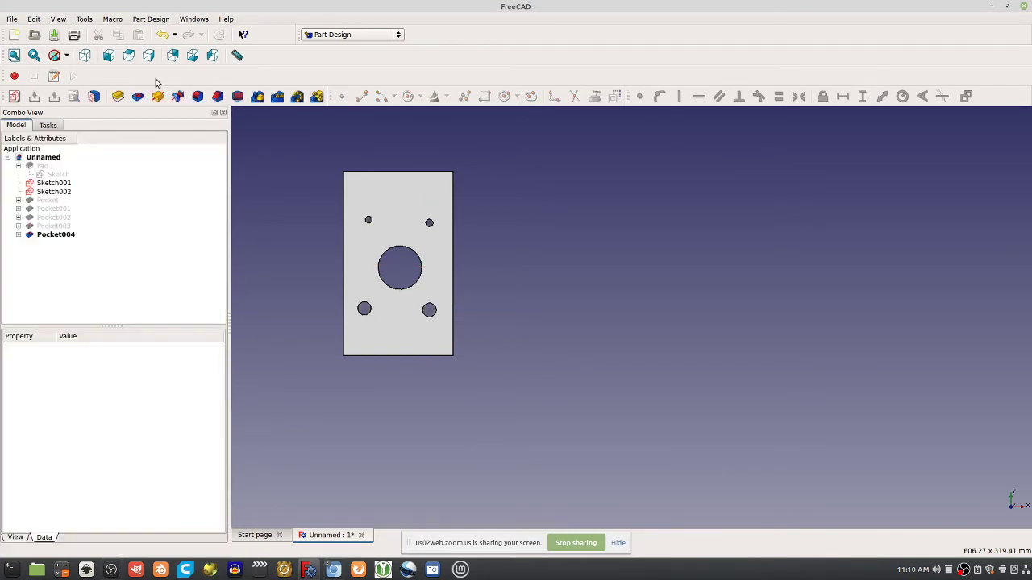
Step: Examine how the small holes and the central hole cross the side-face pockets inside the block
middle_drag(322, 233, 703, 364)
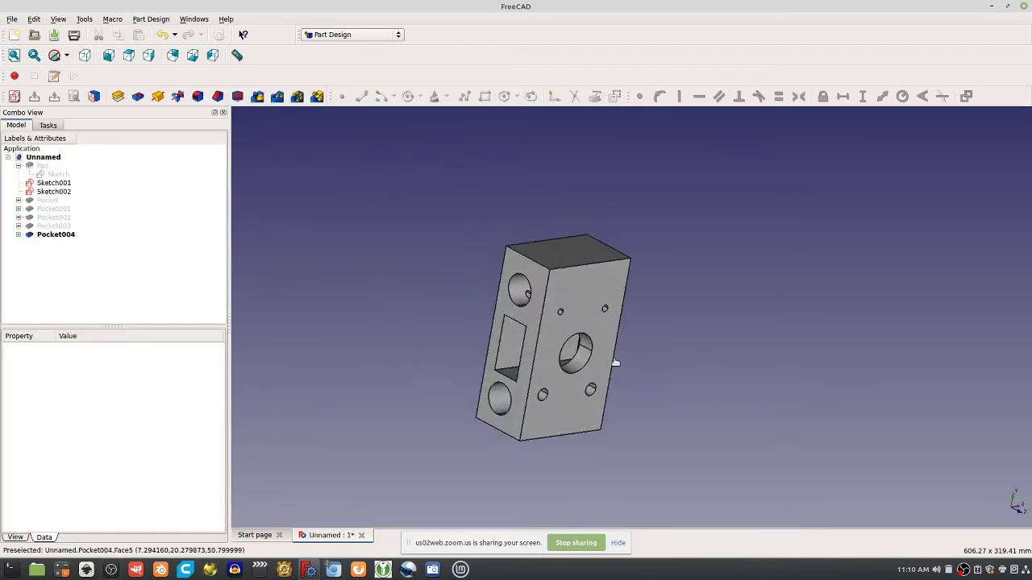
scroll(614, 363, up, 2)
middle_drag(518, 321, 681, 173)
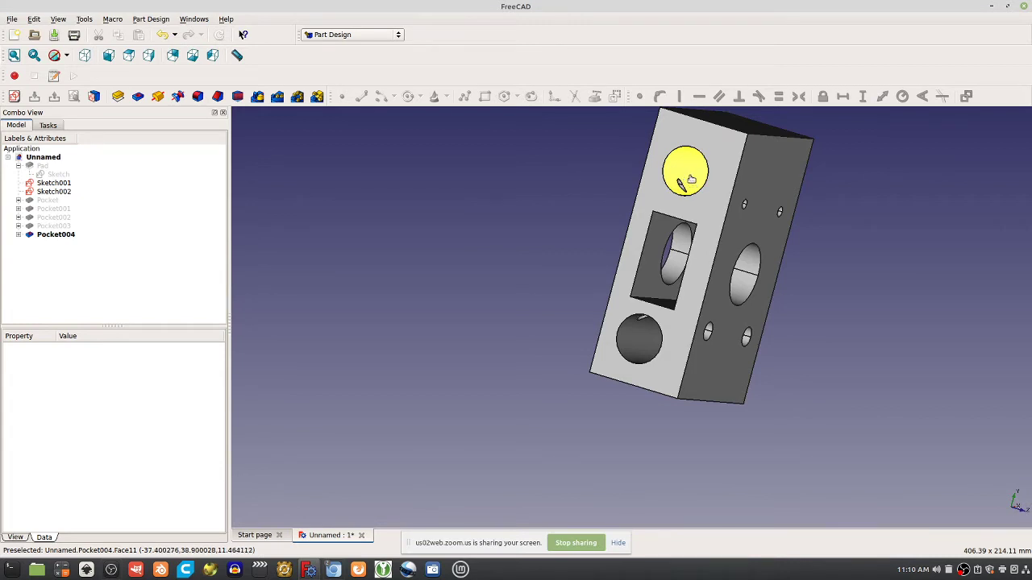
middle_drag(691, 179, 786, 261)
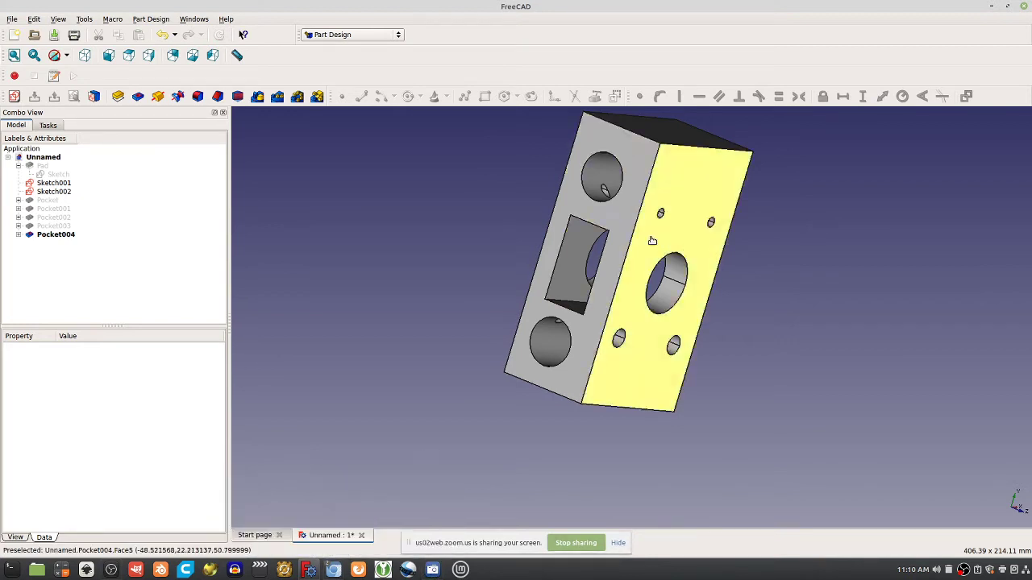
middle_drag(677, 232, 620, 228)
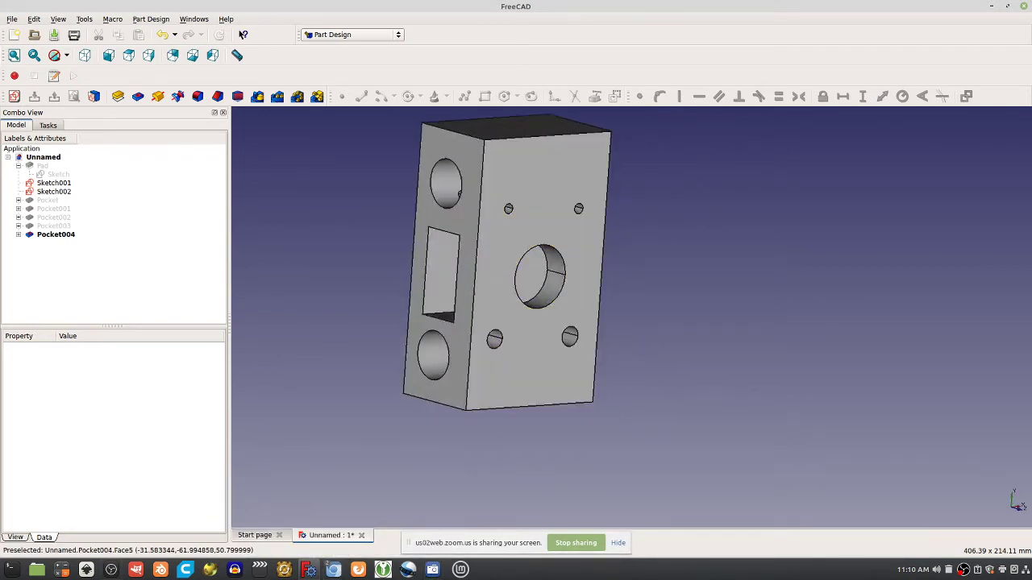
middle_drag(499, 292, 615, 287)
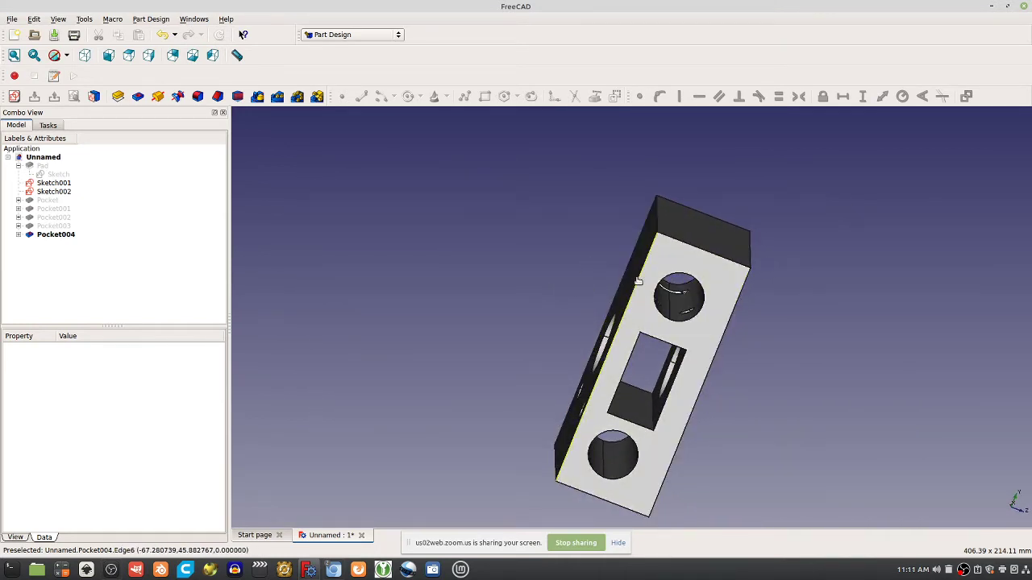
middle_drag(725, 336, 578, 339)
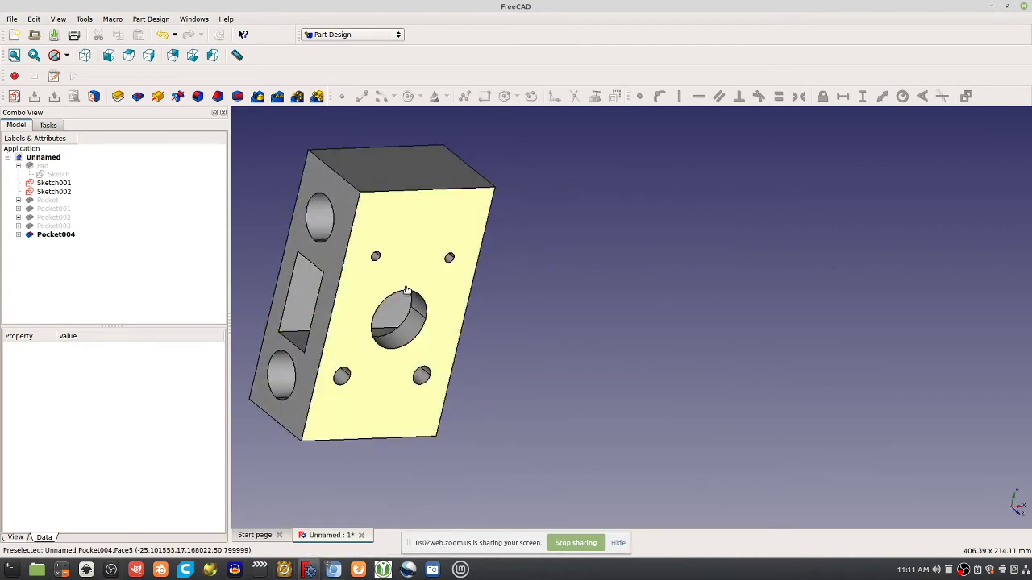
middle_drag(412, 287, 475, 249)
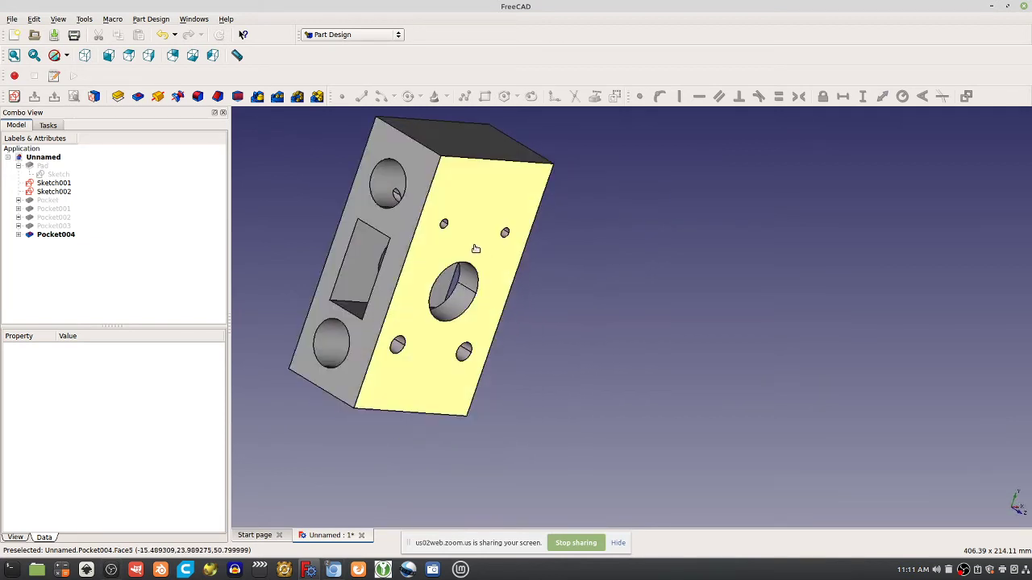
Step: Set the pocket depth of the four small holes to 1 in and inspect them inside the round side pocket
double_click(57, 235)
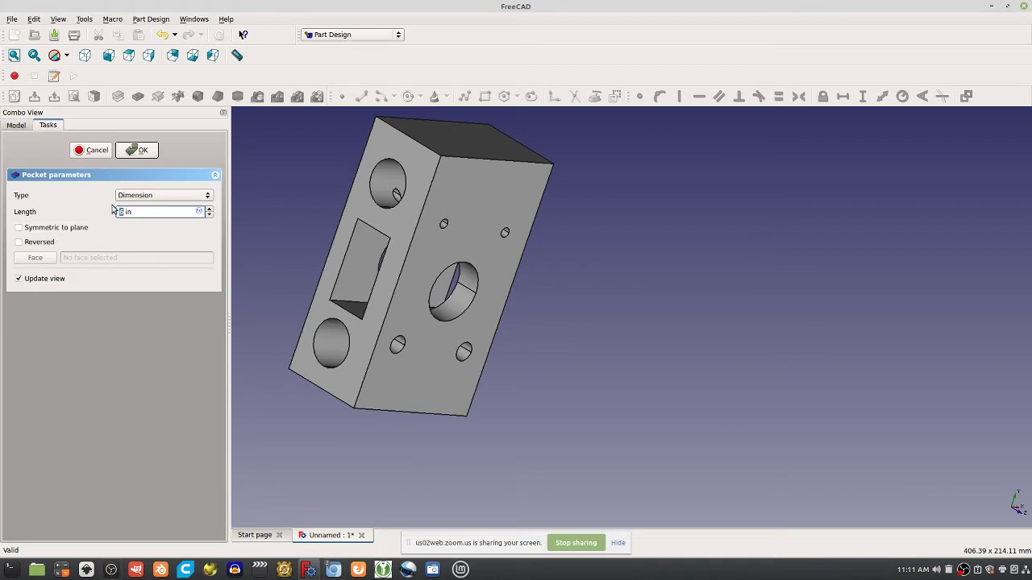
key(Return)
middle_drag(534, 272, 614, 339)
scroll(709, 355, up, 5)
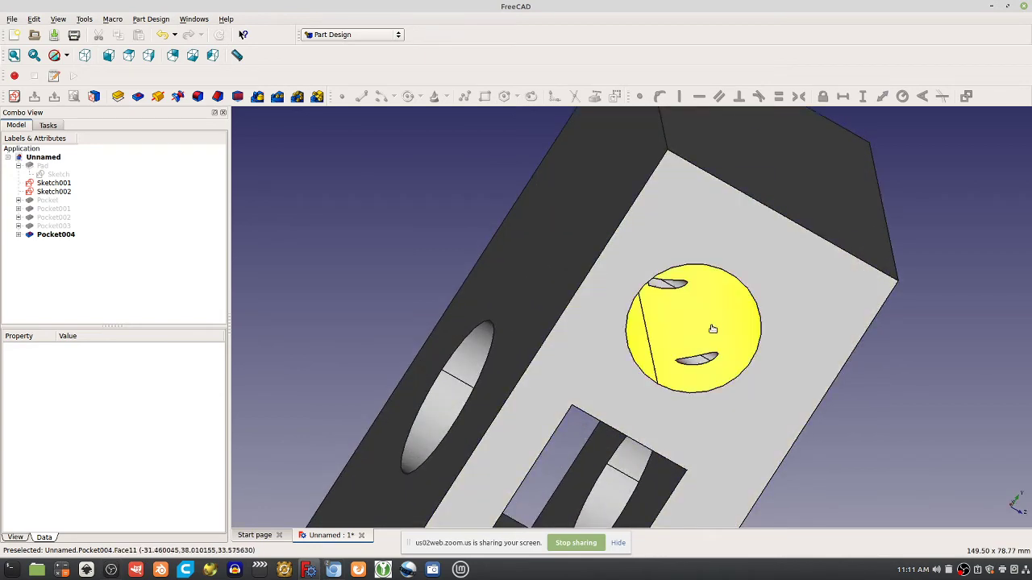
middle_drag(718, 370, 914, 363)
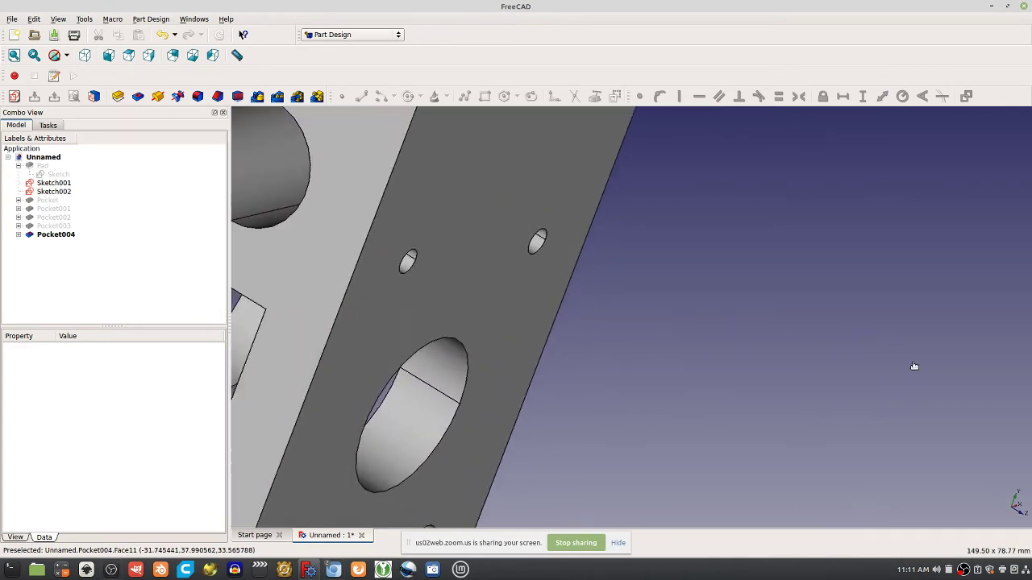
Step: Try another depth for the pocket that cuts the four small holes
double_click(56, 234)
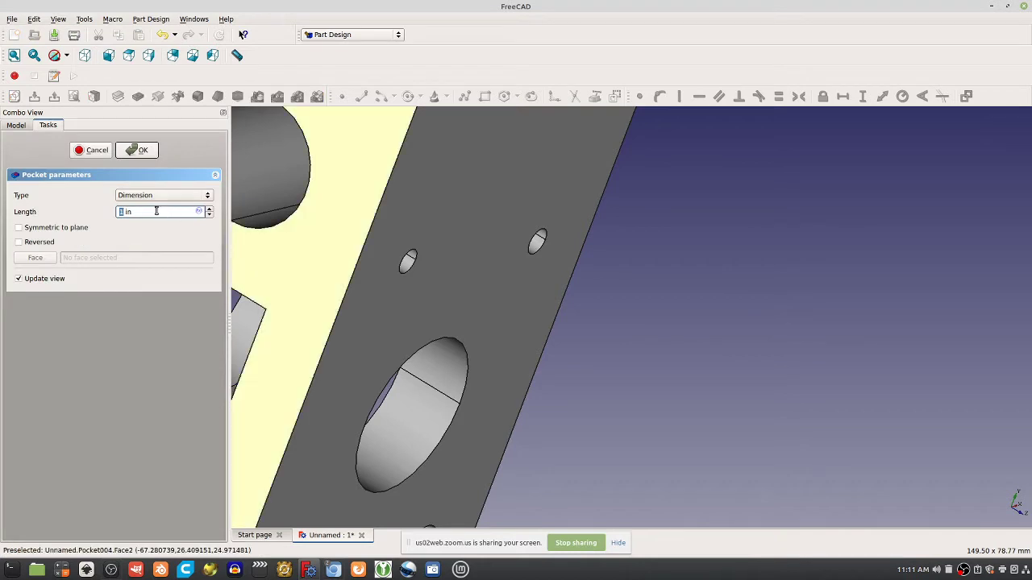
text(0.45)
key(Return)
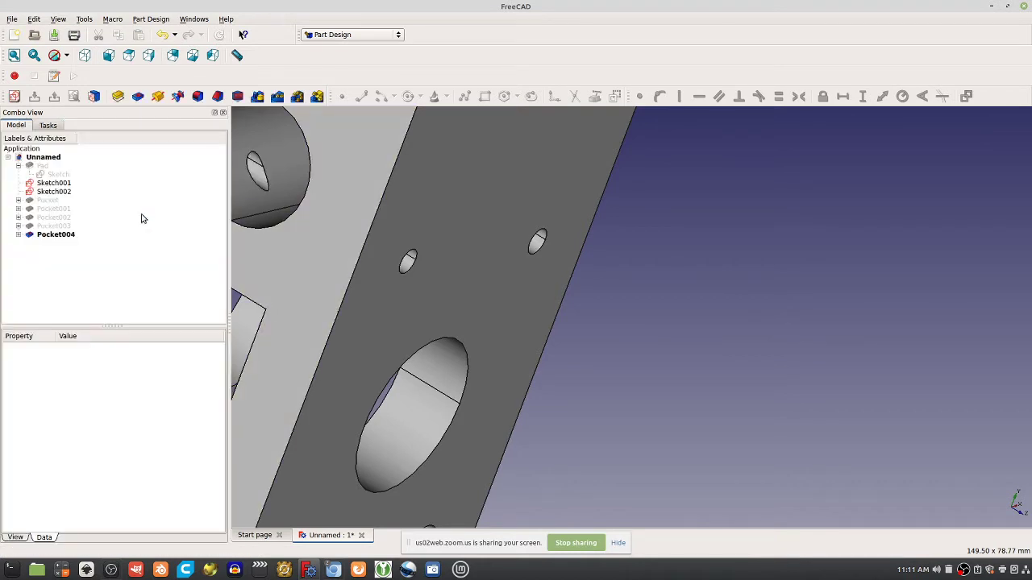
Step: Set the pocket depth of the four small holes to 0.7 in
double_click(55, 235)
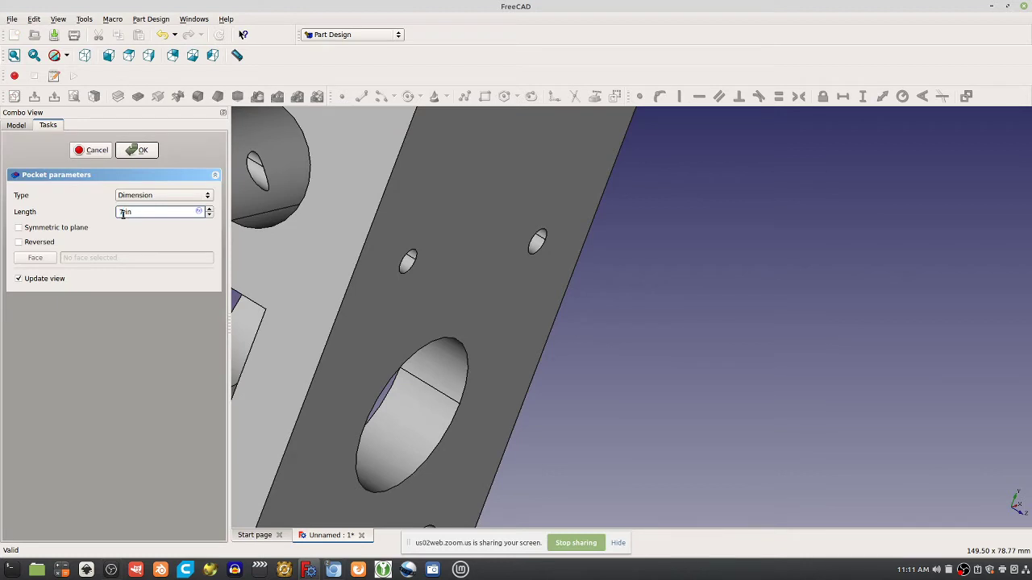
scroll(123, 213, up, 1)
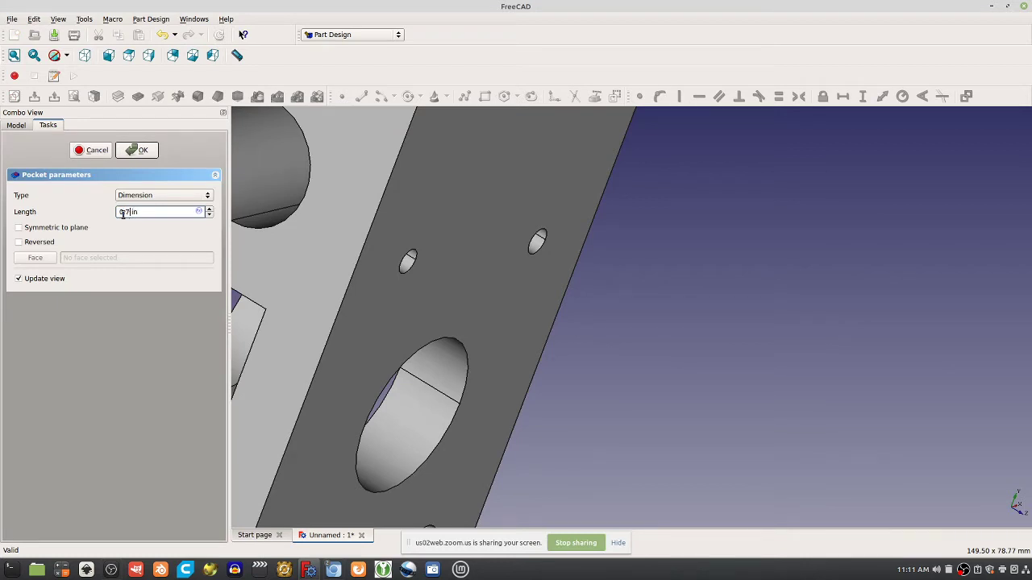
key(Return)
middle_drag(405, 341, 170, 341)
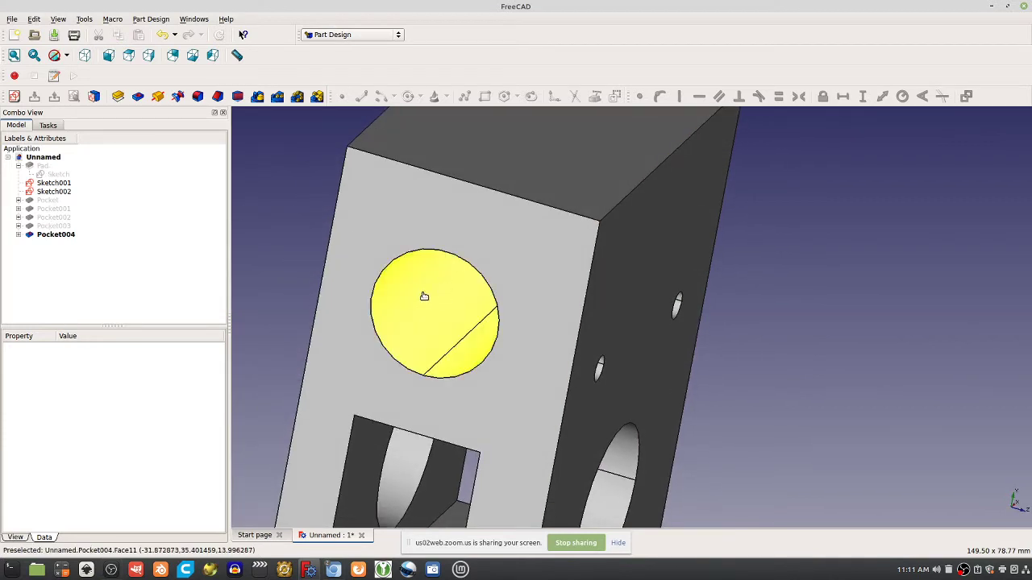
Step: Locate the central hole's pocket among the model's features, keep its parameters unchanged, and open its sketch for editing
click(54, 208)
click(53, 218)
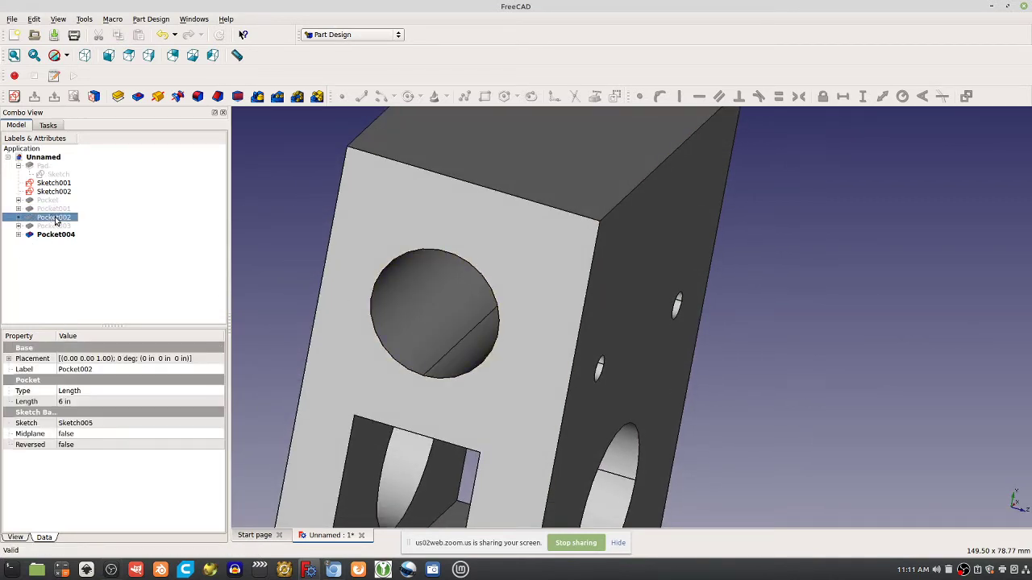
double_click(49, 233)
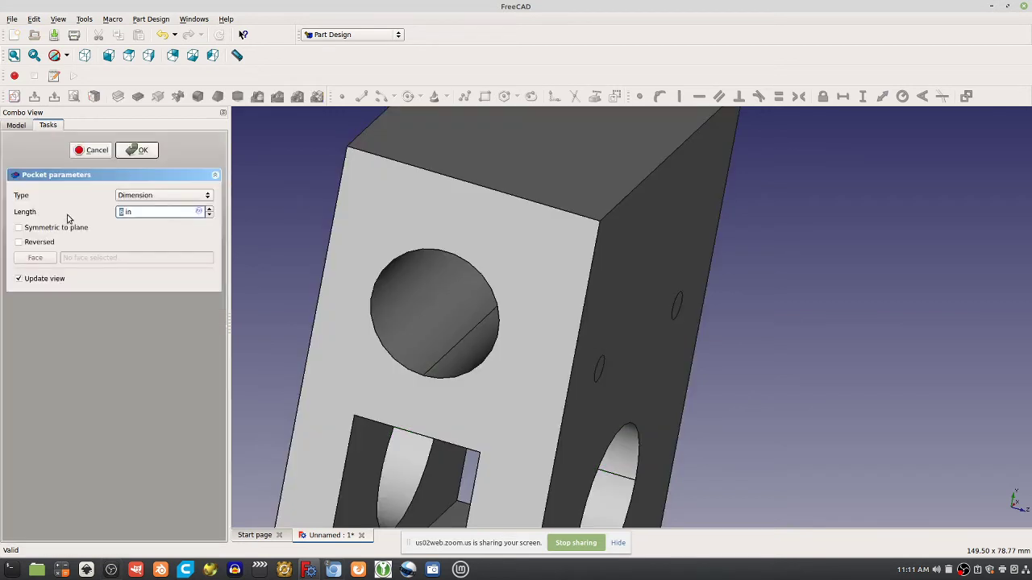
click(139, 152)
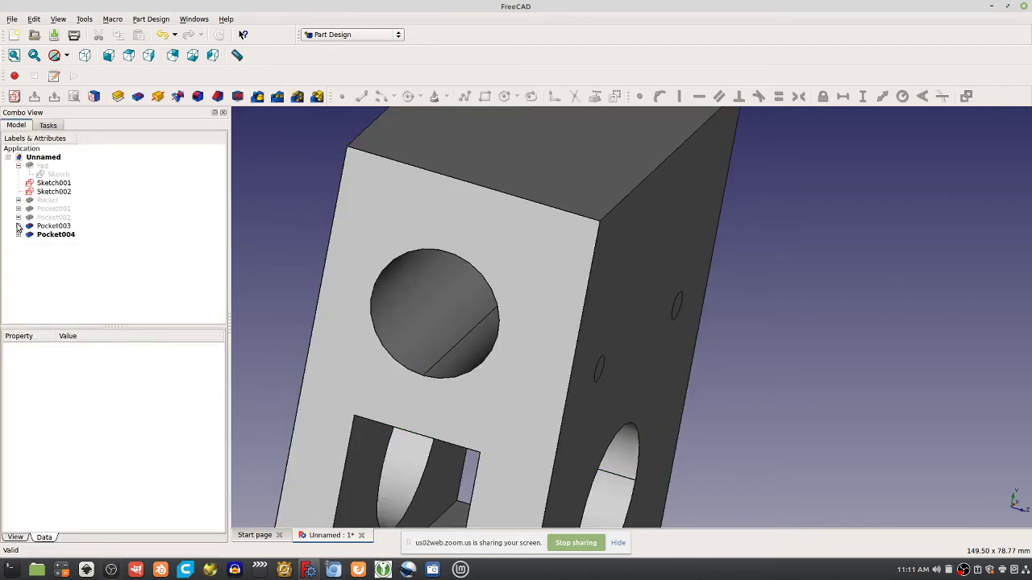
click(18, 226)
double_click(55, 235)
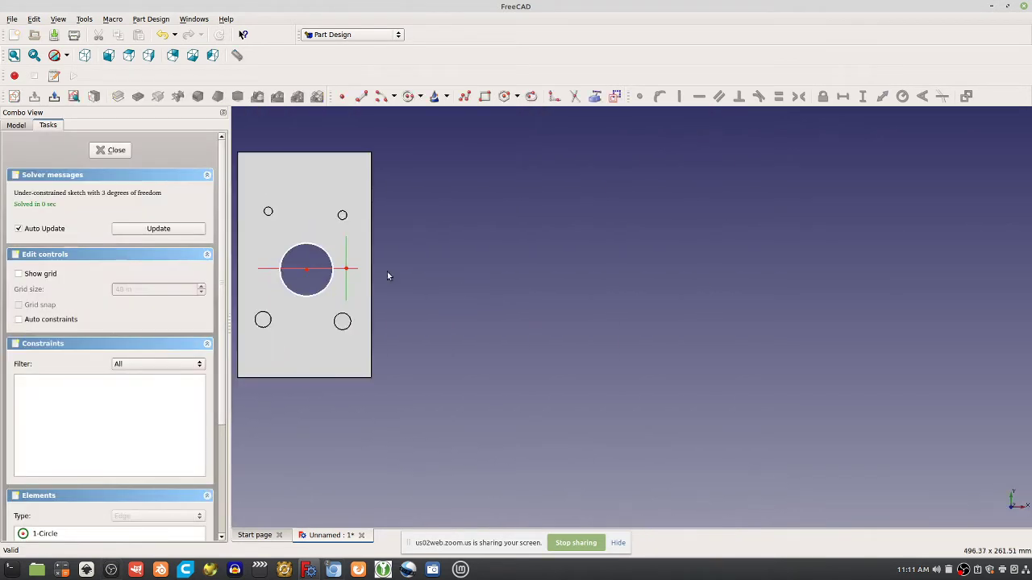
Step: Close the central hole's sketch and rename its pocket, Pocket003, as "Motor Hole"
click(115, 150)
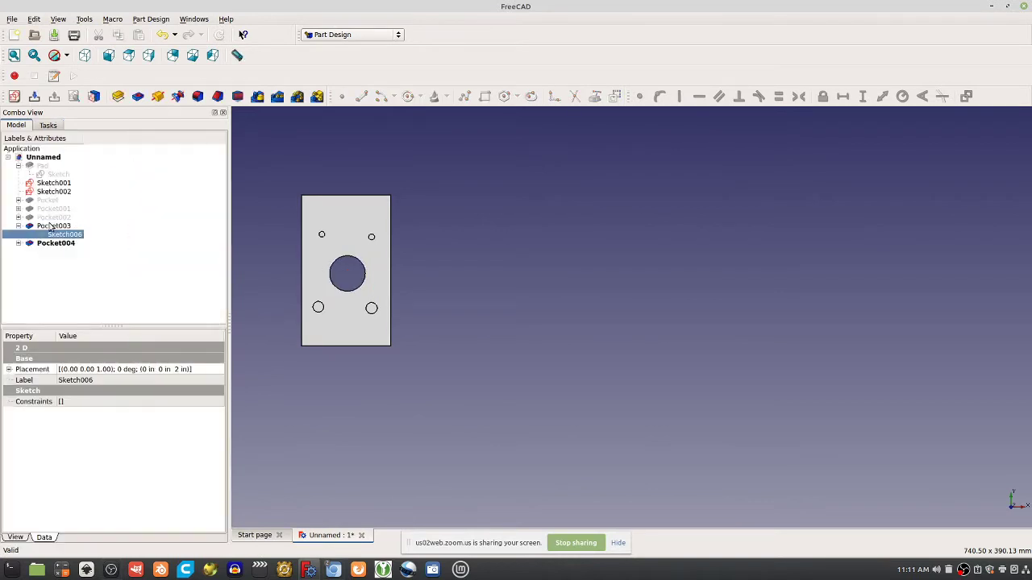
right_click(50, 228)
click(87, 398)
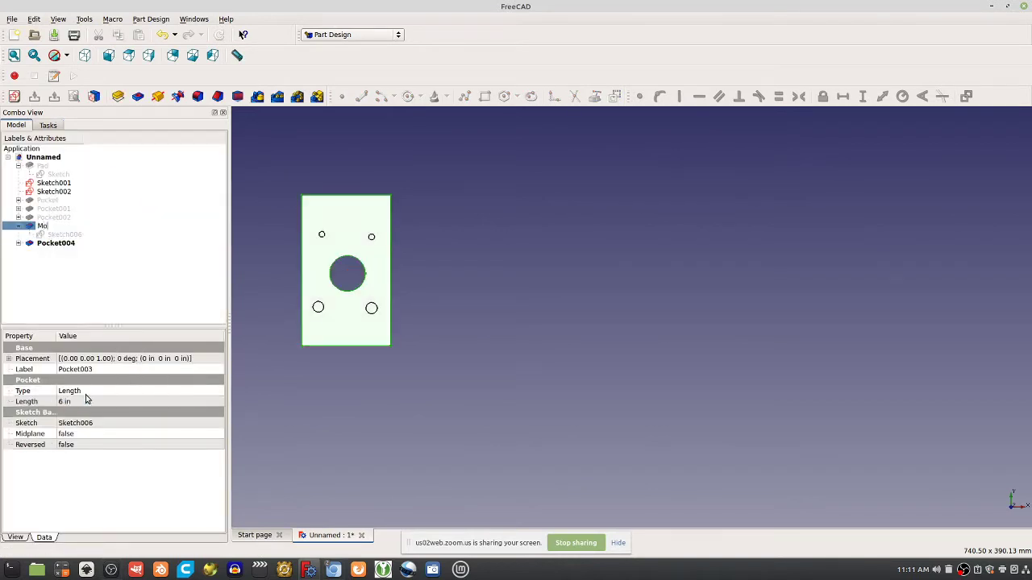
text(Motor Hole)
key(Return)
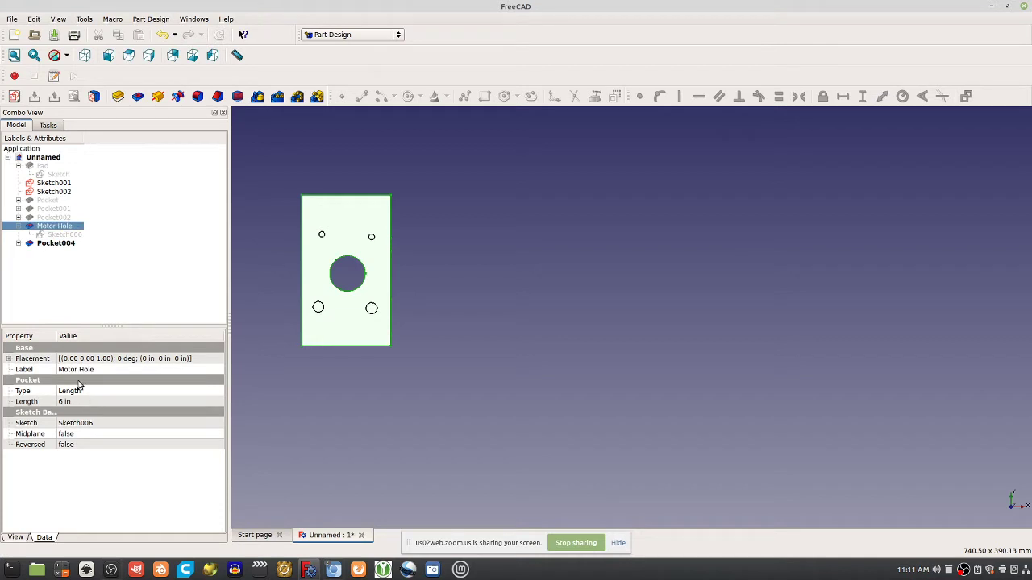
Step: Leave the Motor Hole parameters as they are, and shift the circle in Pocket002's sketch slightly outward toward the block's nearer end
double_click(47, 227)
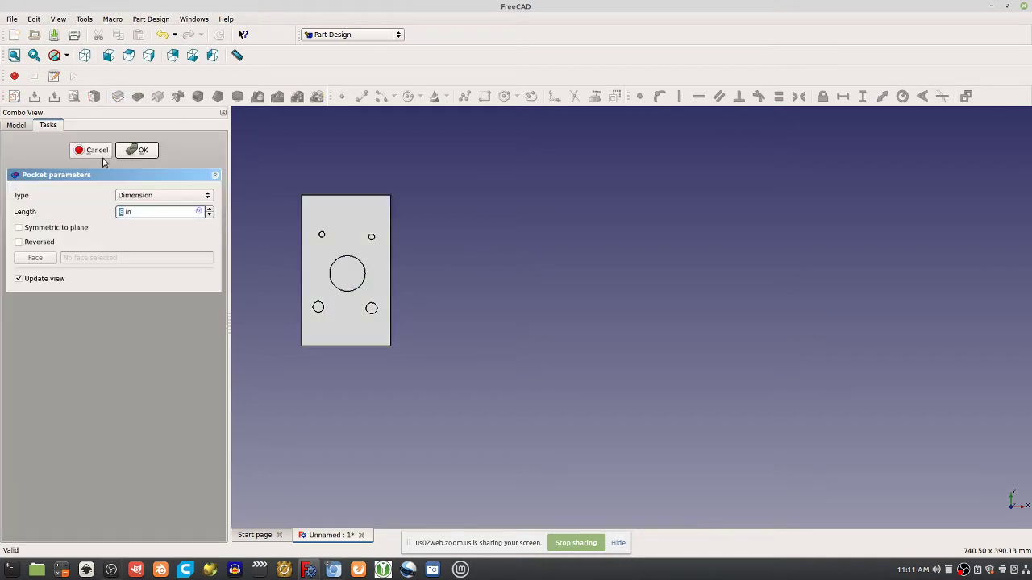
click(101, 151)
click(19, 217)
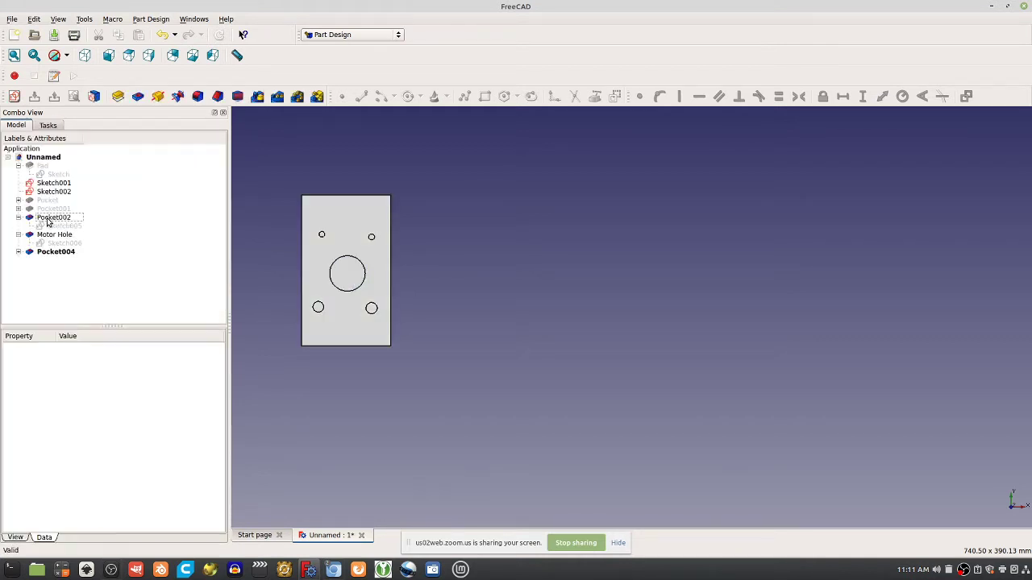
double_click(55, 226)
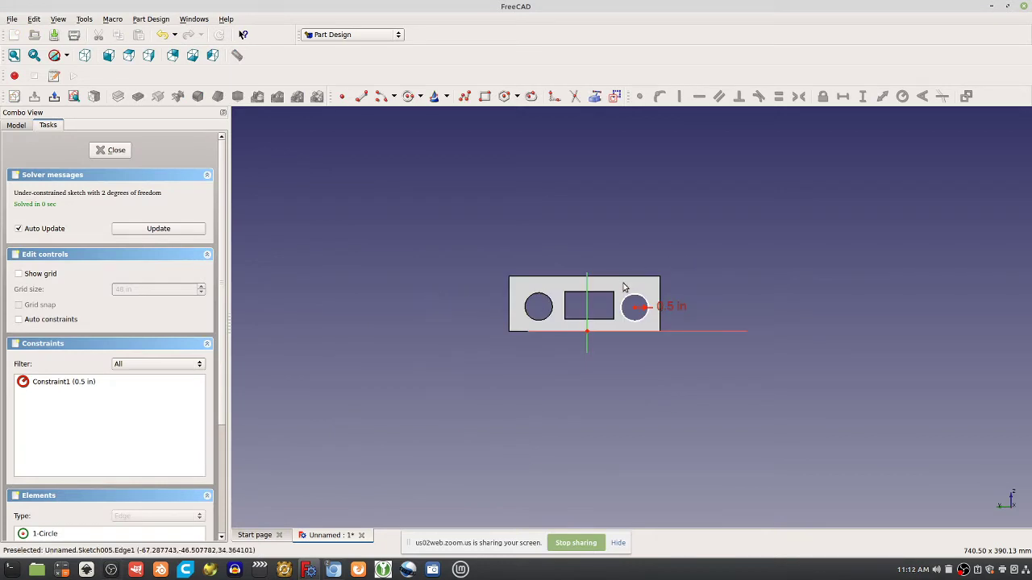
drag(635, 308, 643, 308)
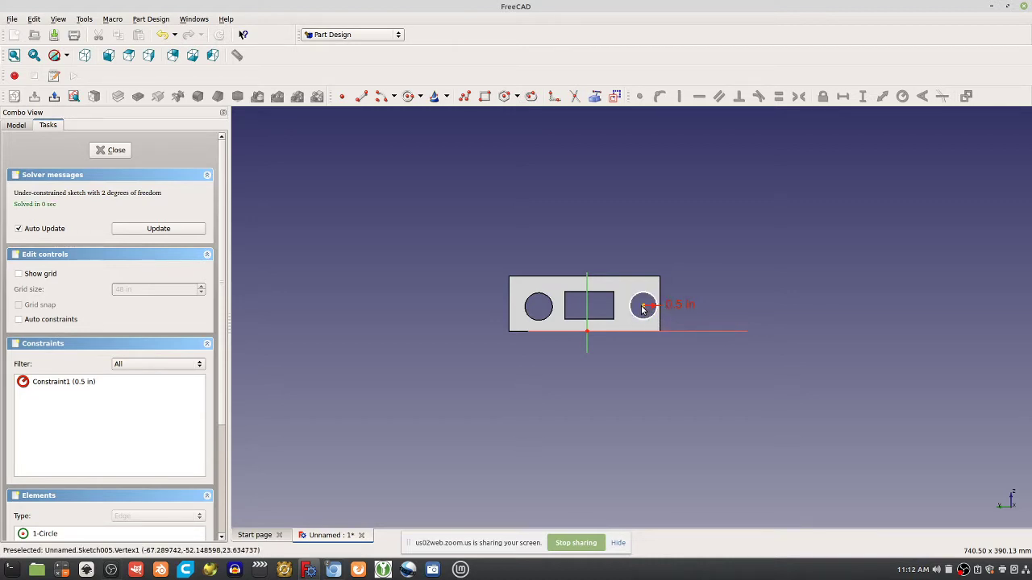
drag(642, 309, 639, 310)
drag(638, 308, 640, 308)
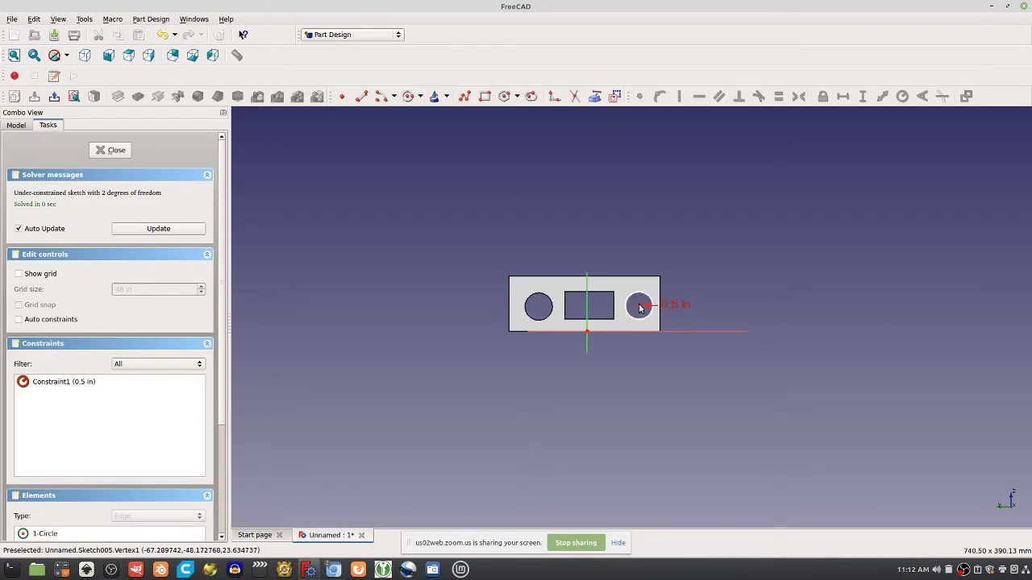
drag(639, 308, 641, 309)
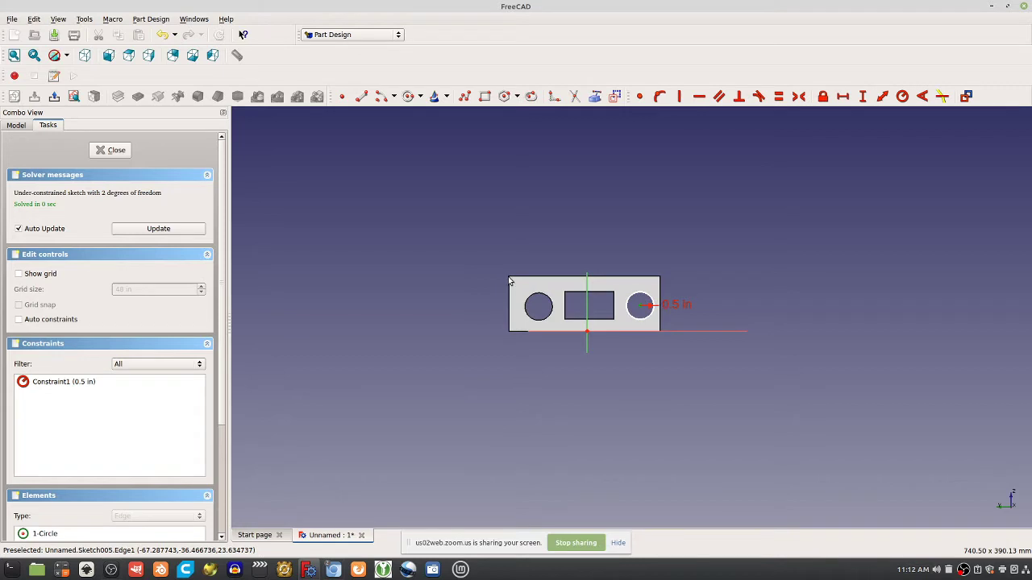
click(111, 151)
Step: Rename Pocket002 as "Second Motor Hole"
click(50, 218)
right_click(42, 218)
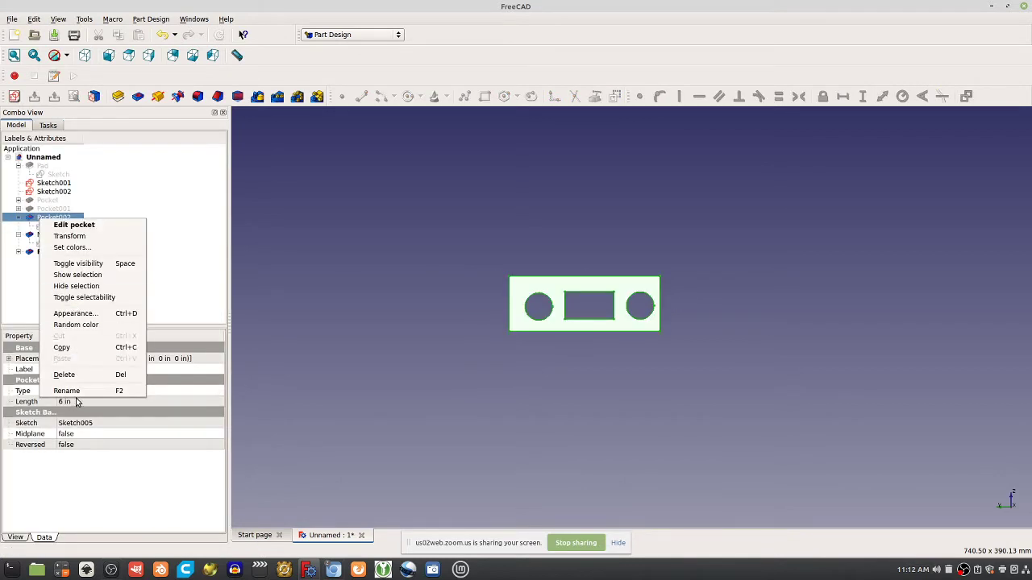
click(73, 390)
text(Se)
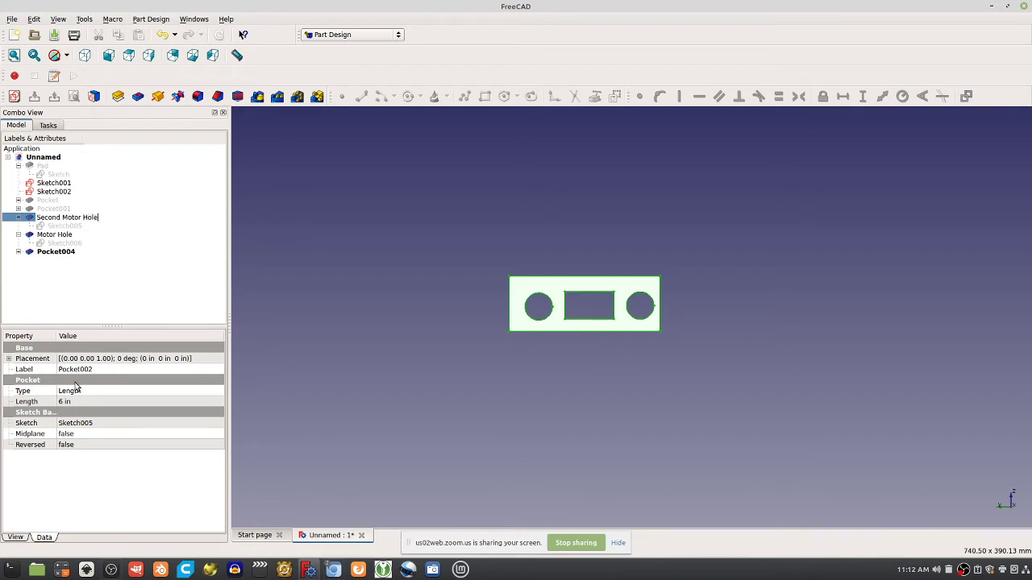
text(cond Motor Hole)
key(Return)
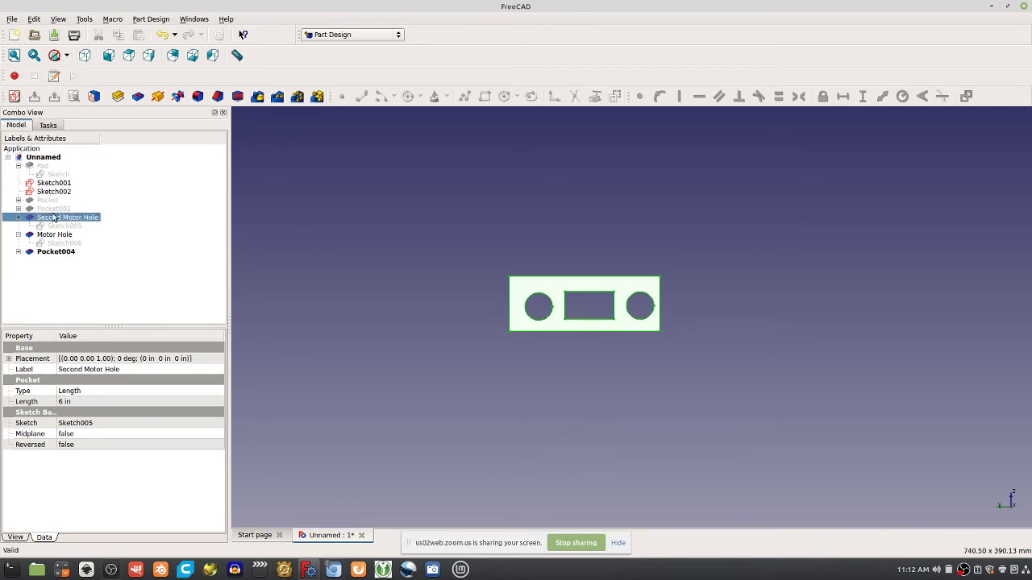
Step: Check the sketch under Pocket001 and rename that pocket as "First Motor hole"
click(19, 208)
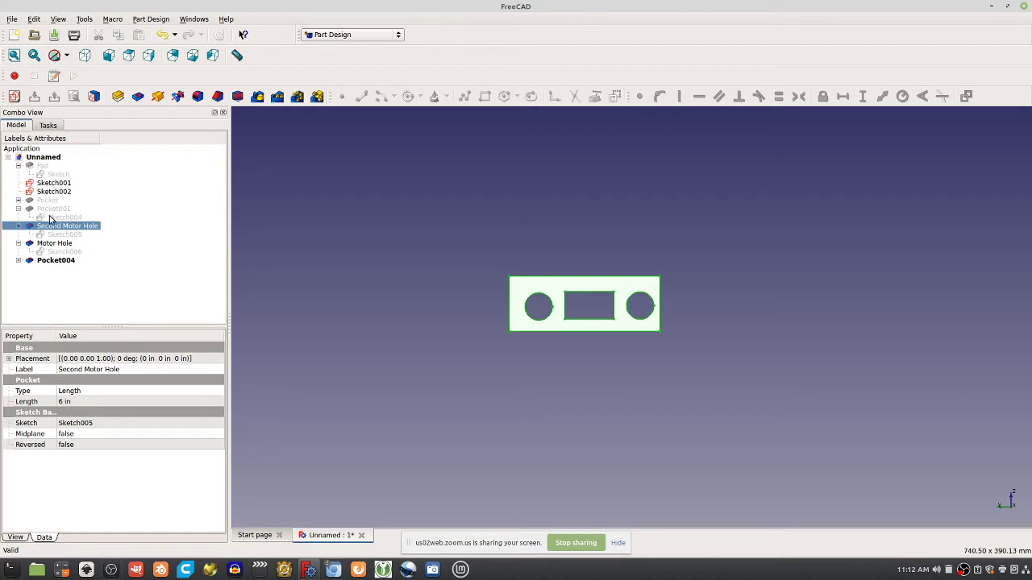
double_click(55, 218)
click(111, 150)
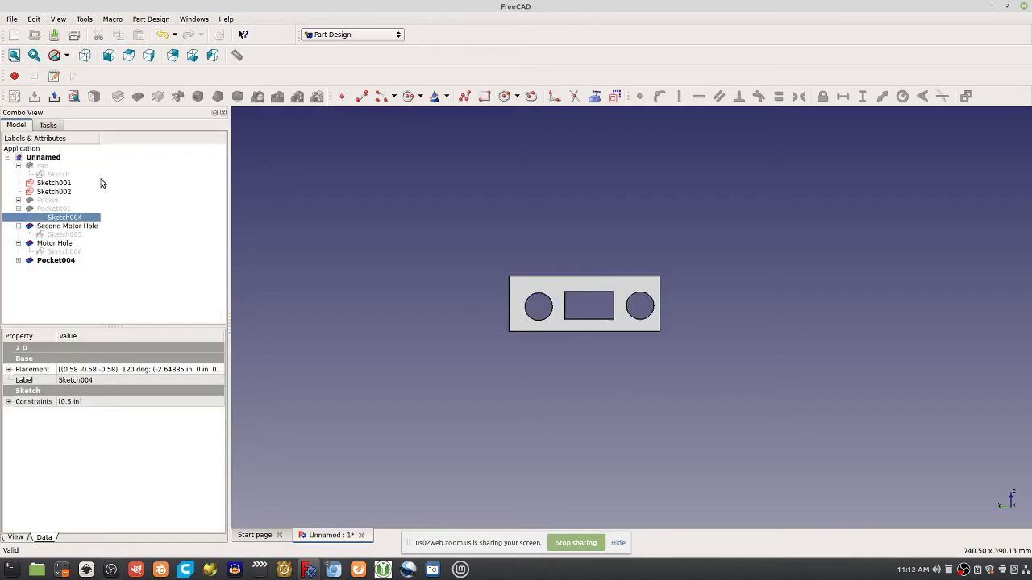
right_click(53, 209)
click(103, 381)
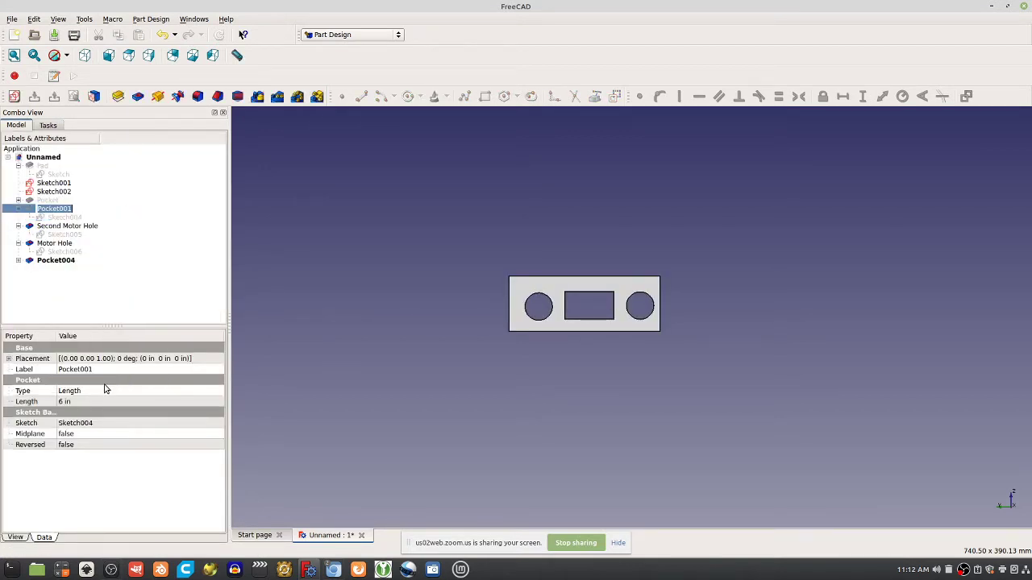
text(First Motor hole)
key(Return)
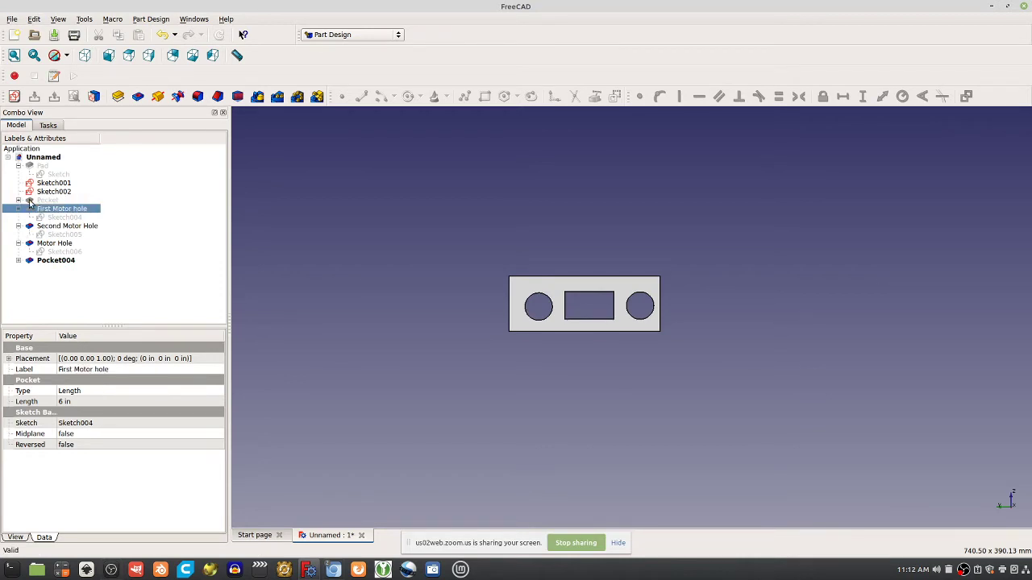
Step: Check the rectangular opening's sketch and rename its pocket as "Belt Through"
double_click(50, 216)
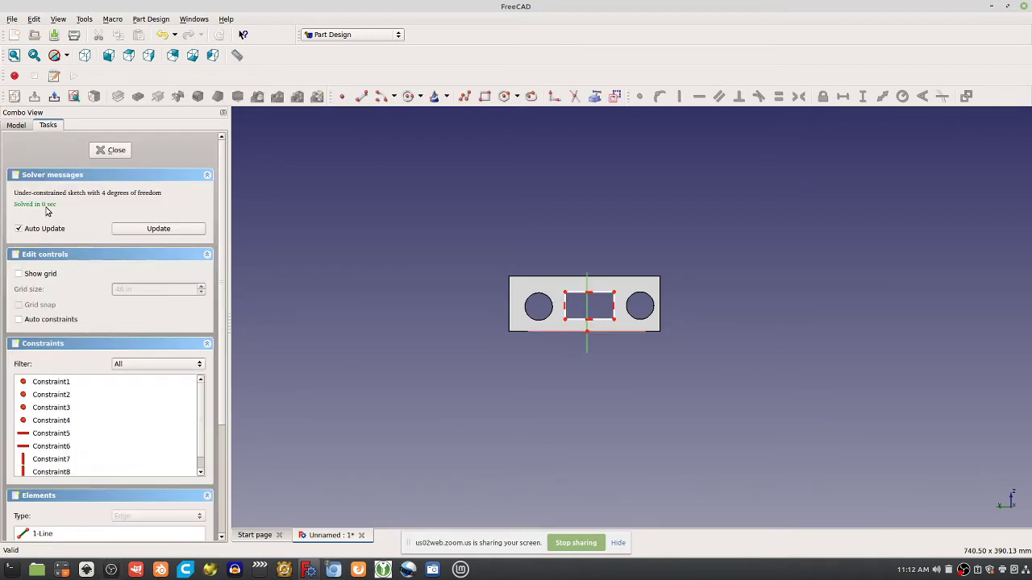
click(117, 152)
click(46, 200)
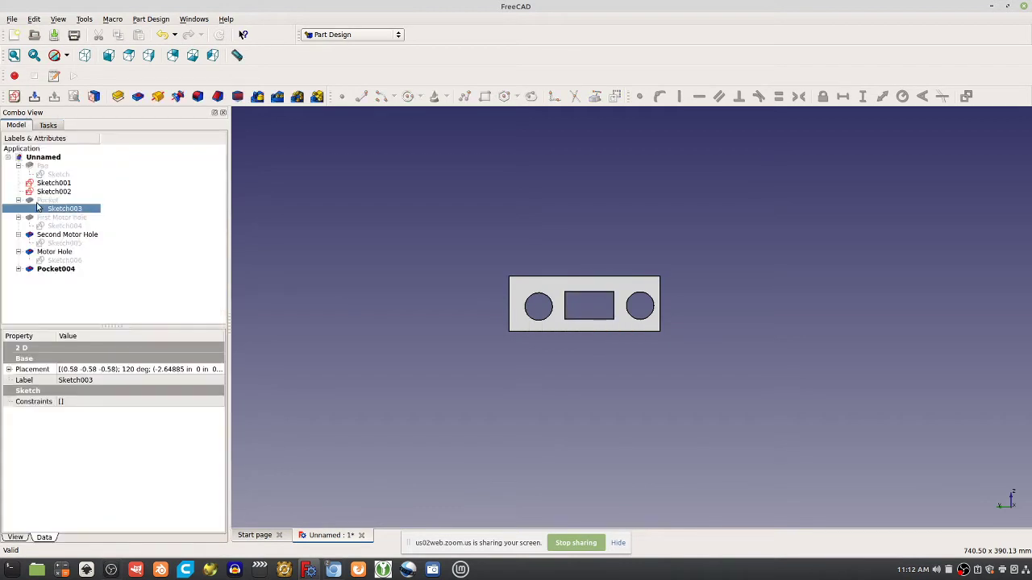
right_click(39, 201)
click(65, 373)
text(Bel)
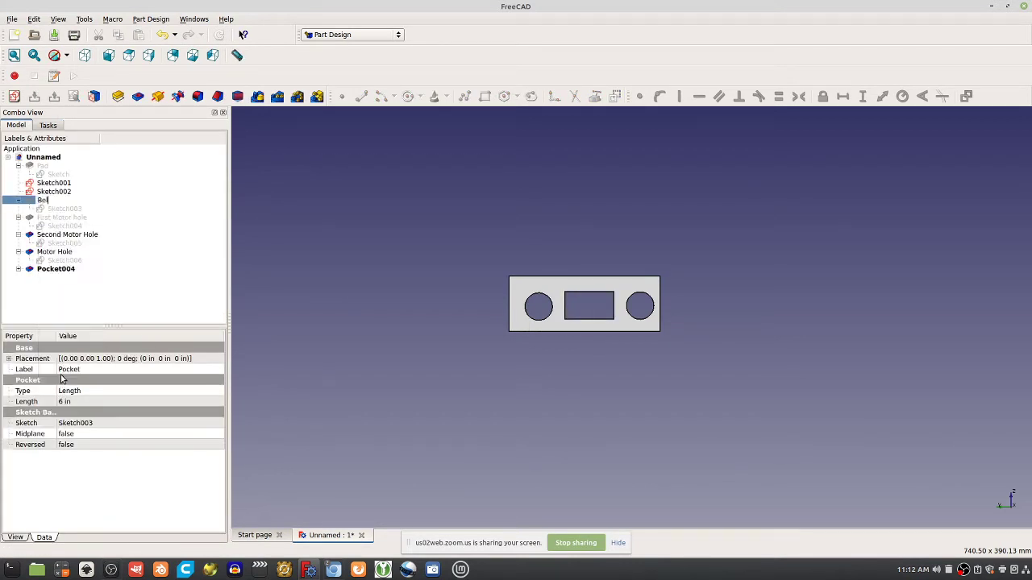
text(t Through)
key(Return)
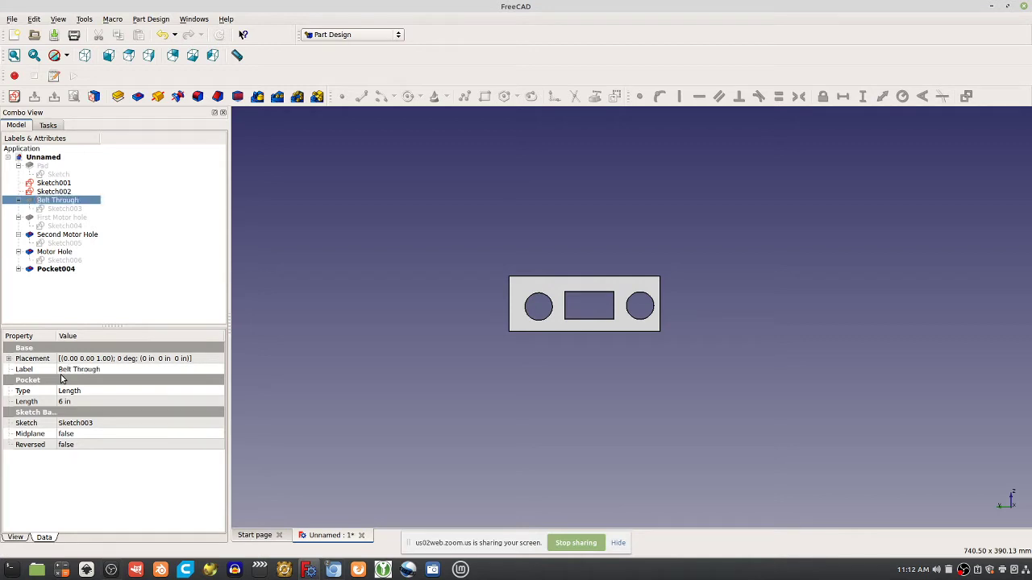
Step: Check the base sketch and rename the block's pad as "Body of Motor Piee"
double_click(52, 175)
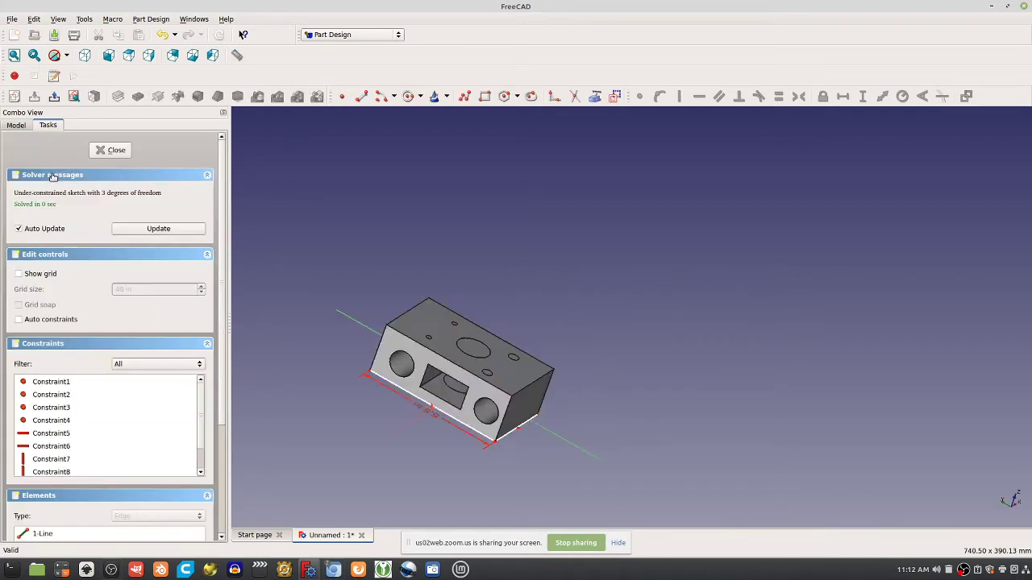
click(109, 150)
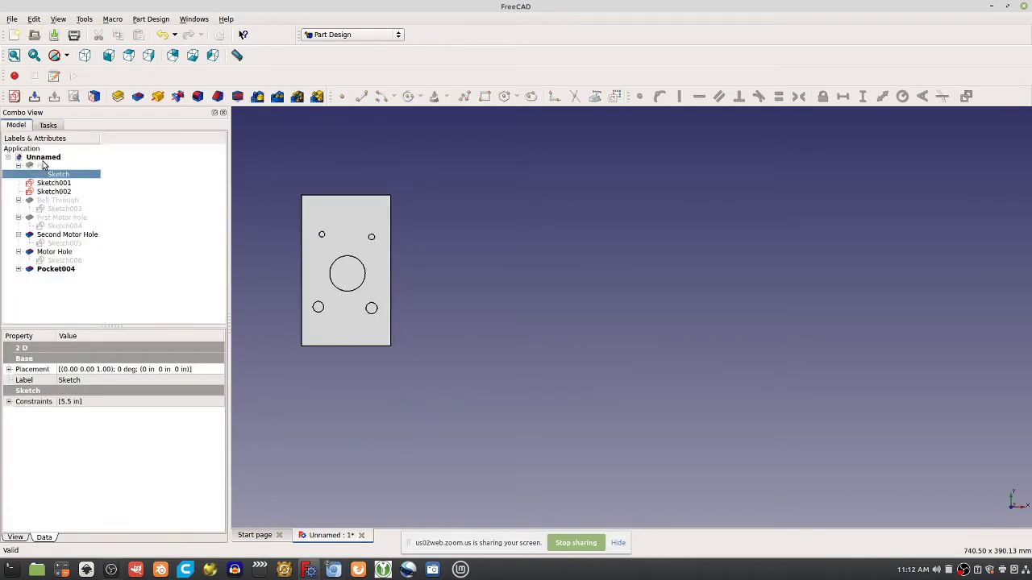
click(44, 165)
right_click(35, 167)
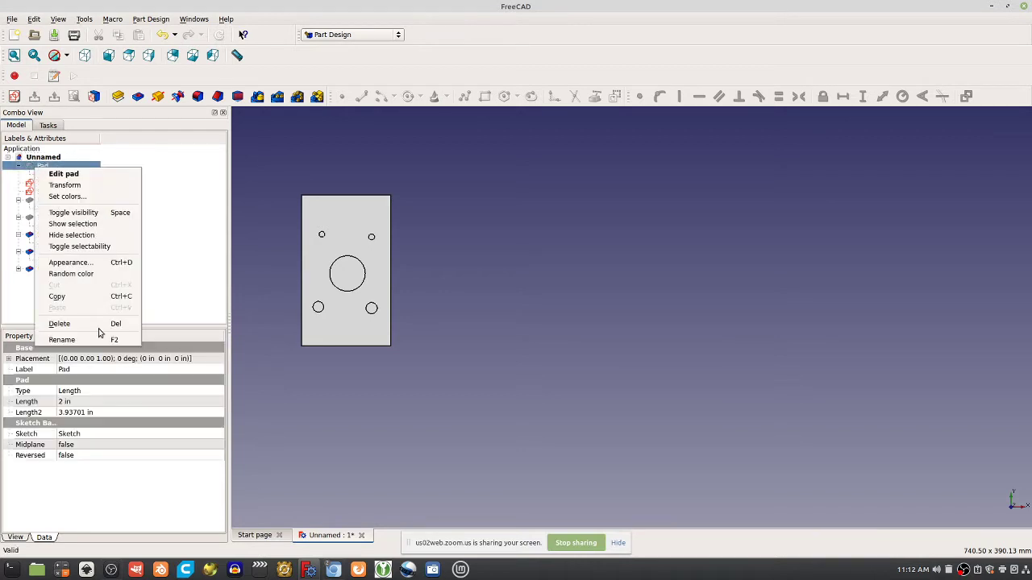
click(96, 342)
text(Bod)
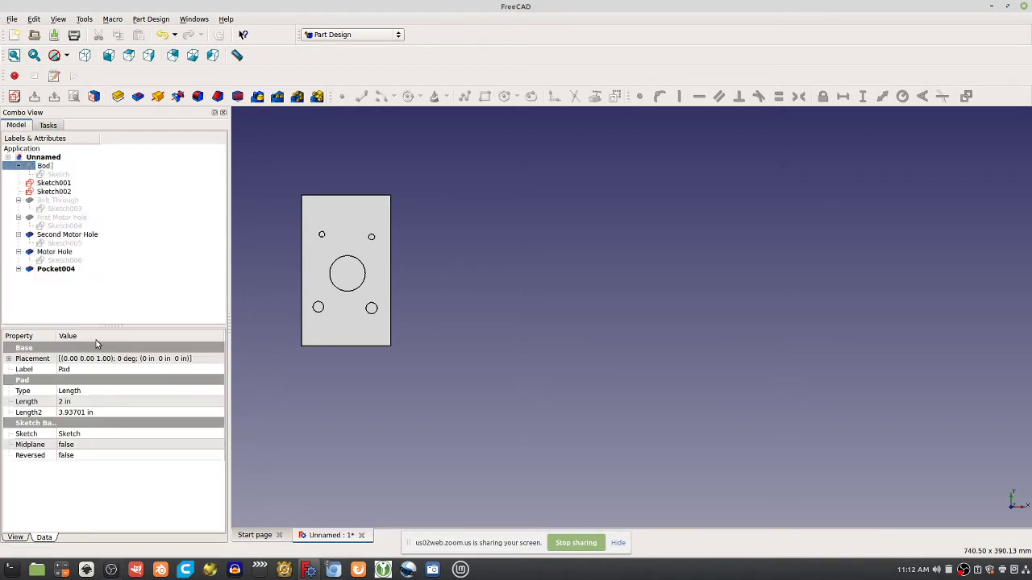
text(y of Motor Piee)
key(Return)
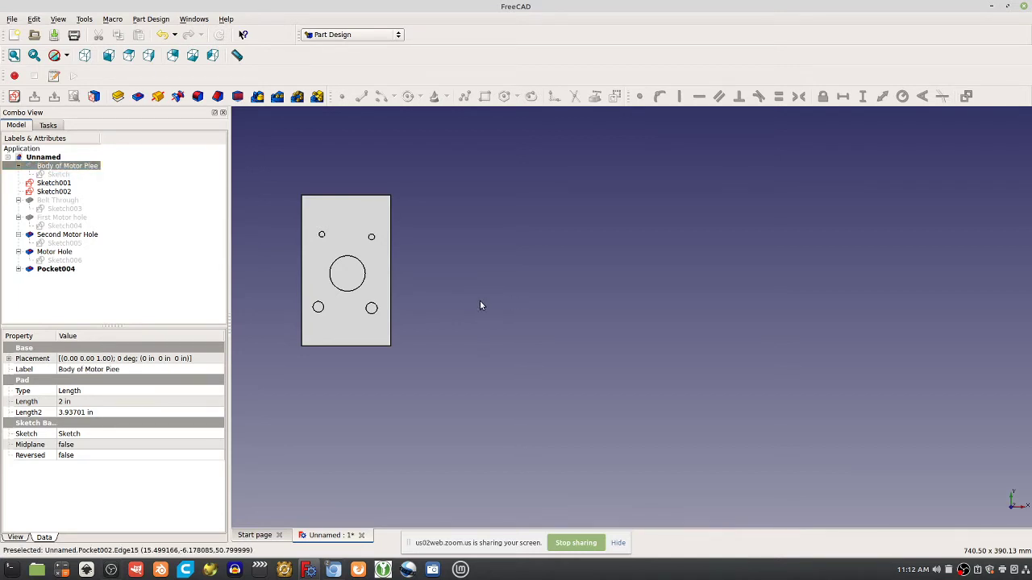
Step: Hide the Second Motor Hole and Motor Hole features and inspect the holes of the final block from several sides
drag(481, 303, 392, 307)
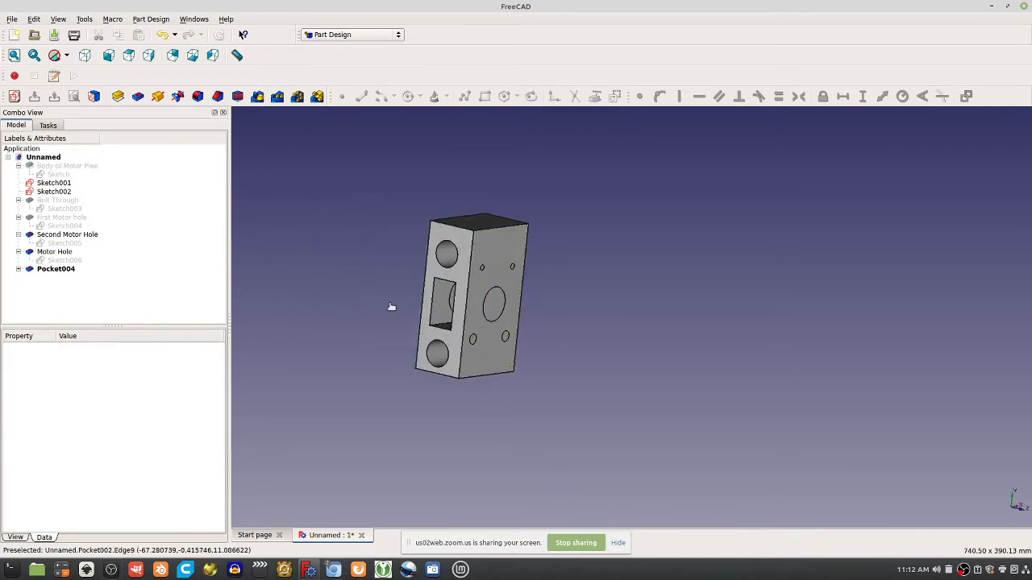
click(48, 251)
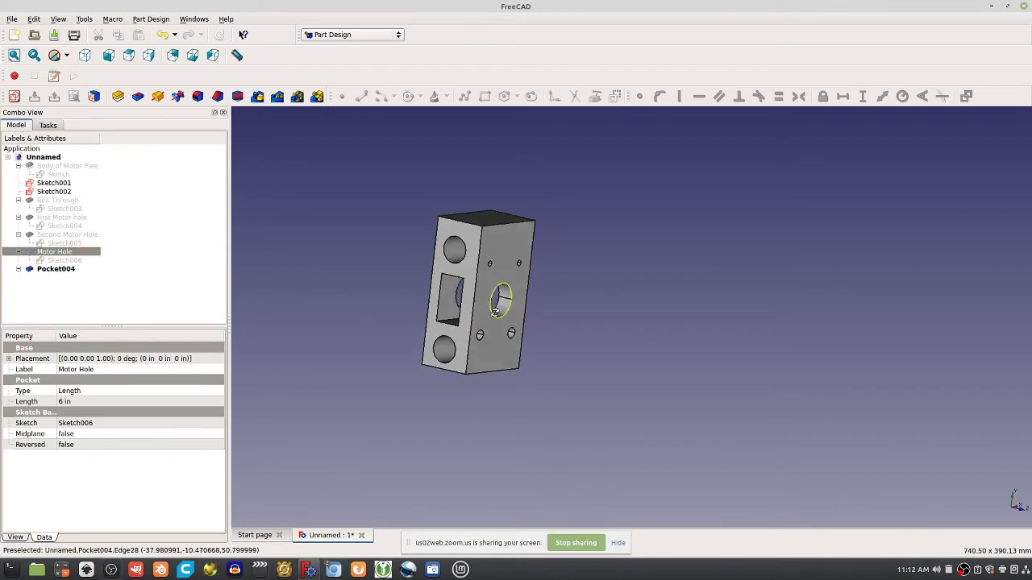
drag(507, 314, 592, 306)
click(687, 294)
drag(687, 294, 368, 223)
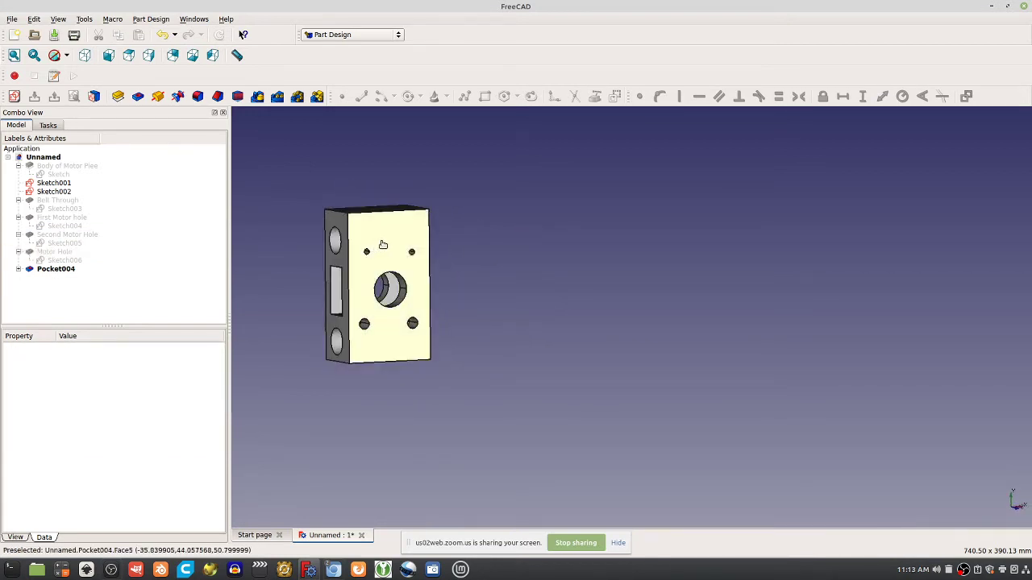
middle_drag(441, 241, 573, 231)
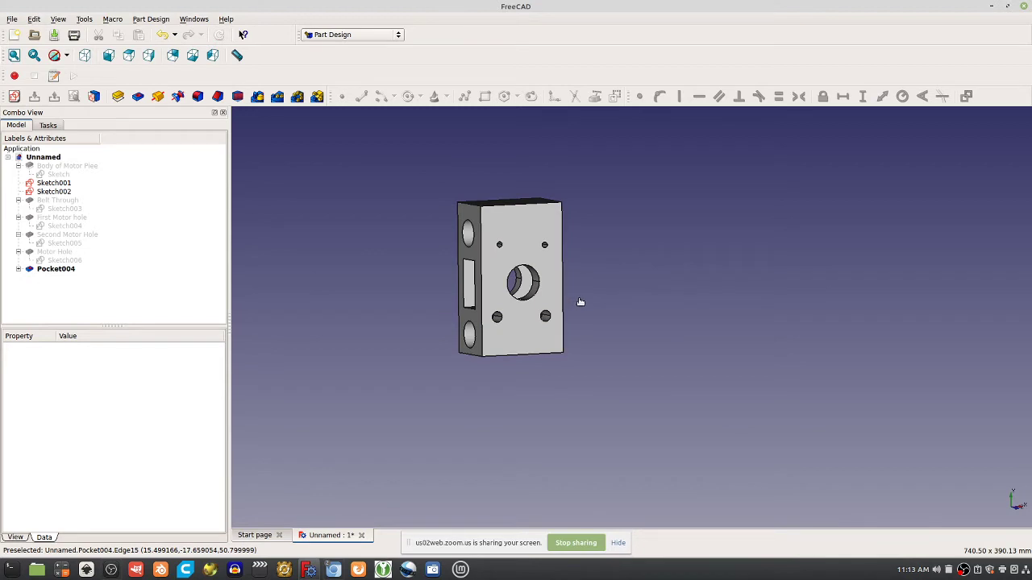
middle_drag(577, 302, 554, 259)
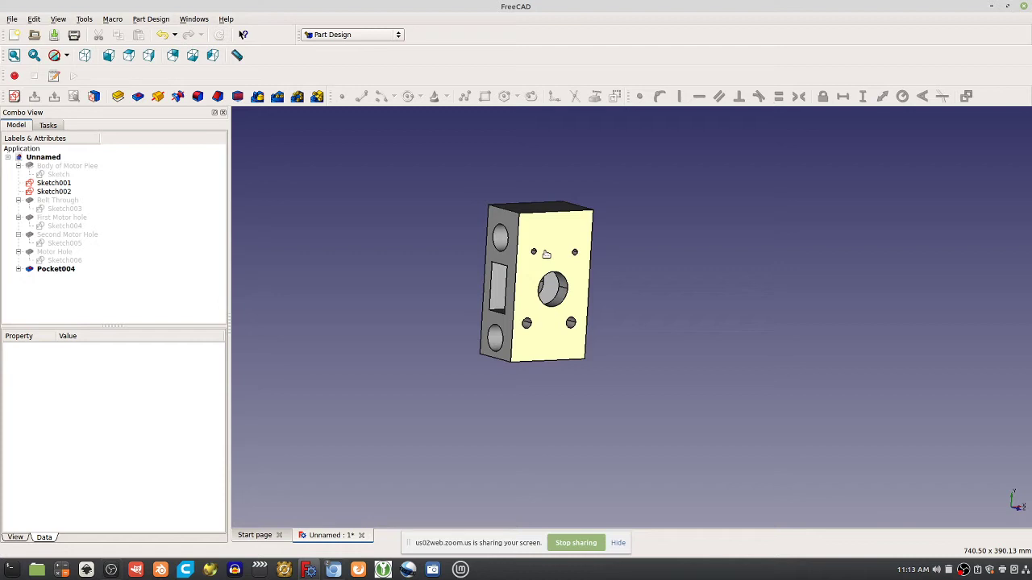
middle_drag(608, 290, 686, 355)
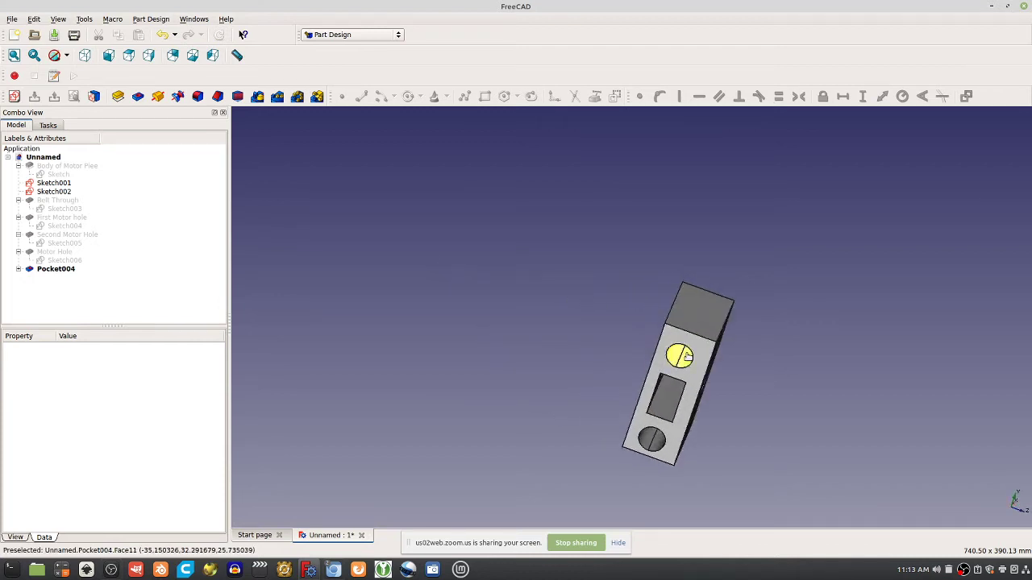
middle_drag(741, 392, 448, 258)
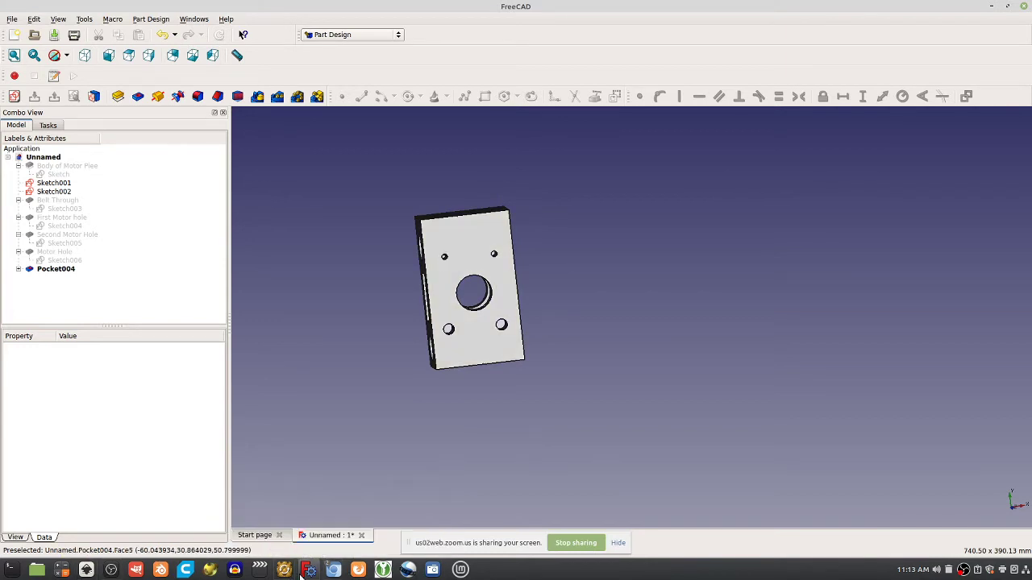
Step: Switch to Chromium, return to the CNC Torch Table v21.08 3D CAD page, and open the Nema23motor.fcstd file page
click(333, 571)
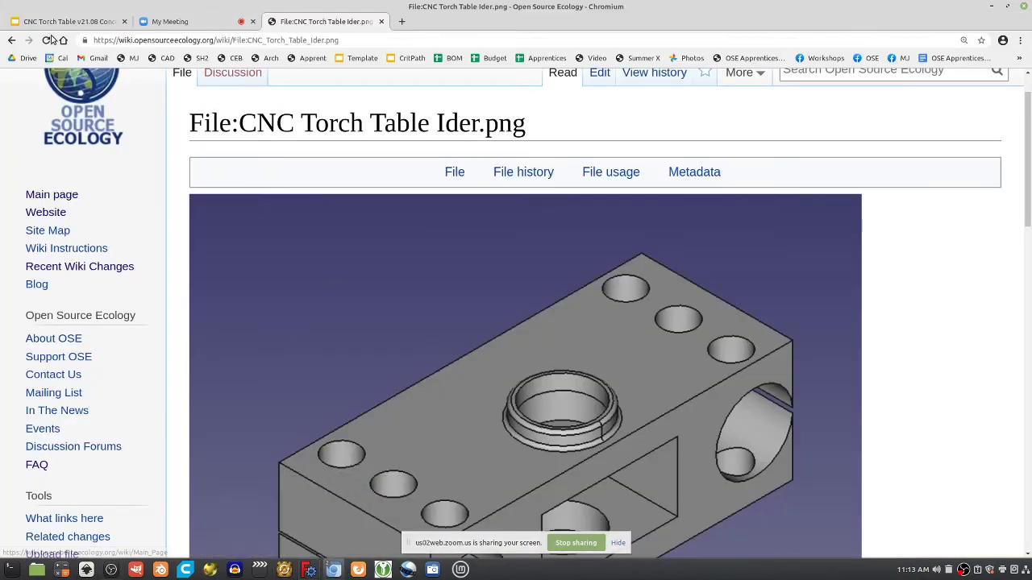
click(14, 41)
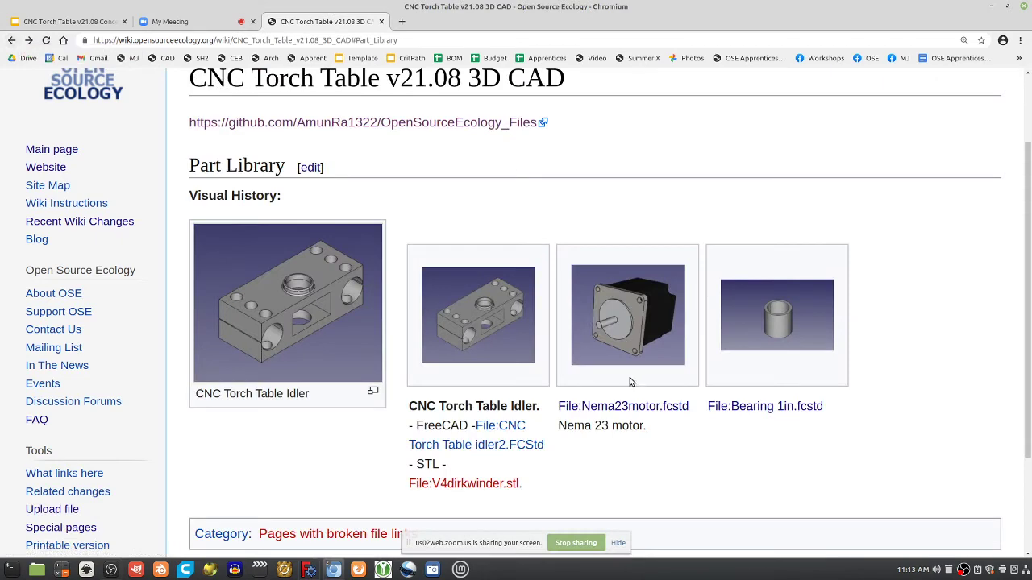
click(647, 405)
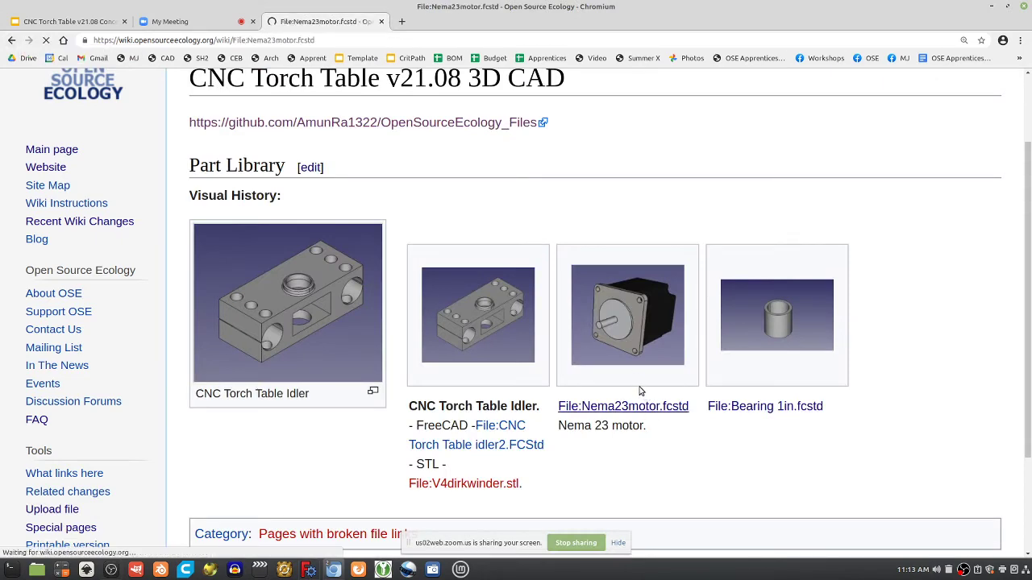
Step: Download the Nema 23 motor file to the Desktop, saving it as Nema23motor.fcstd instead of a .zip file
click(268, 263)
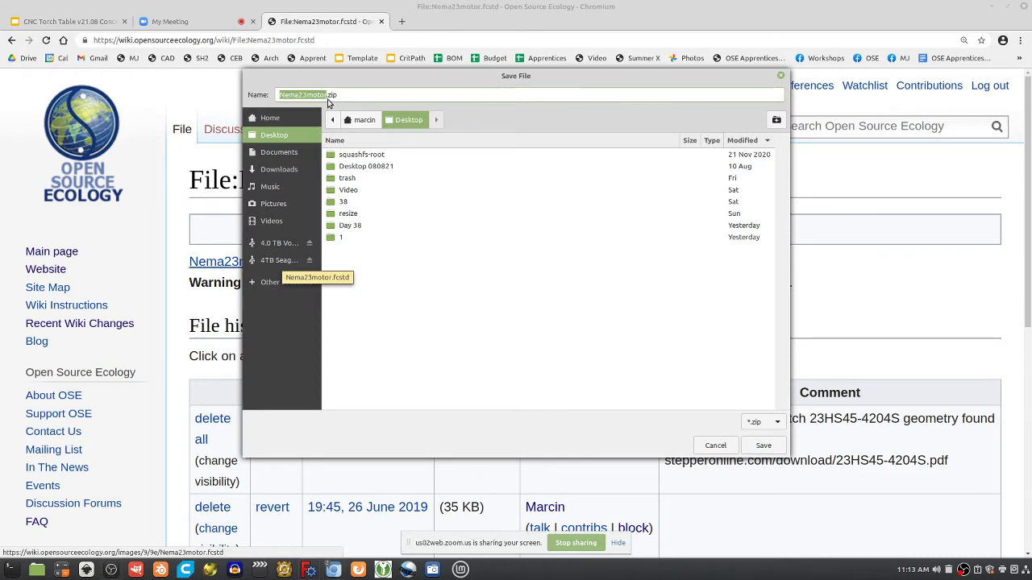
drag(328, 95, 355, 94)
key(Return)
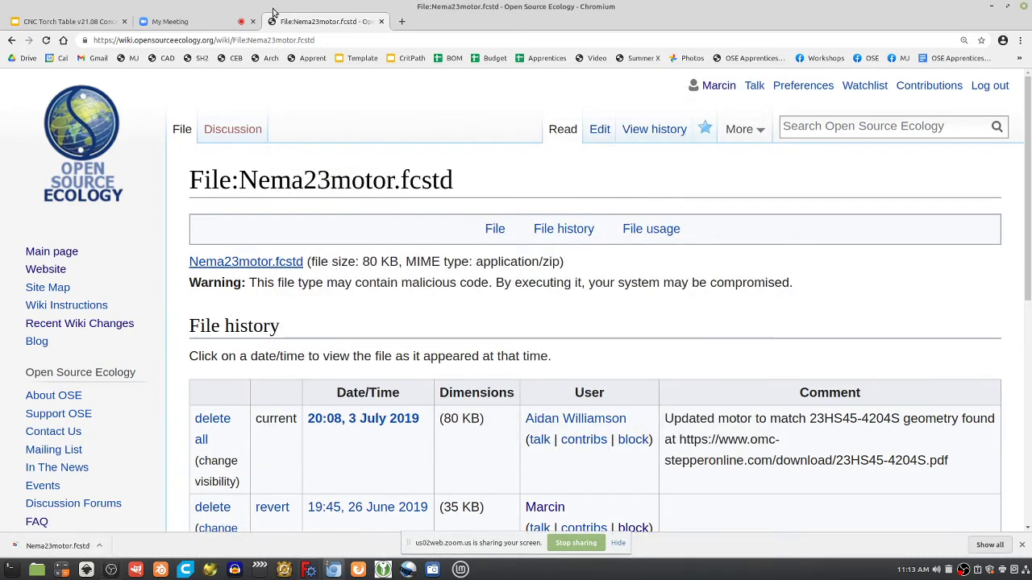
Step: Switch to FreeCAD and merge Nema23motor.fcstd from the Desktop into the open motor block document
double_click(385, 5)
click(386, 6)
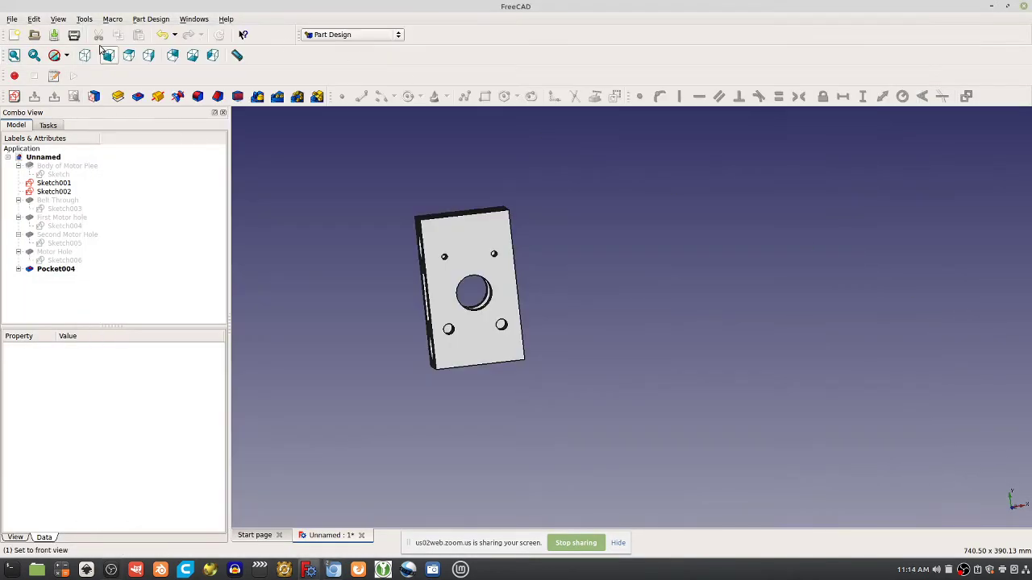
click(13, 20)
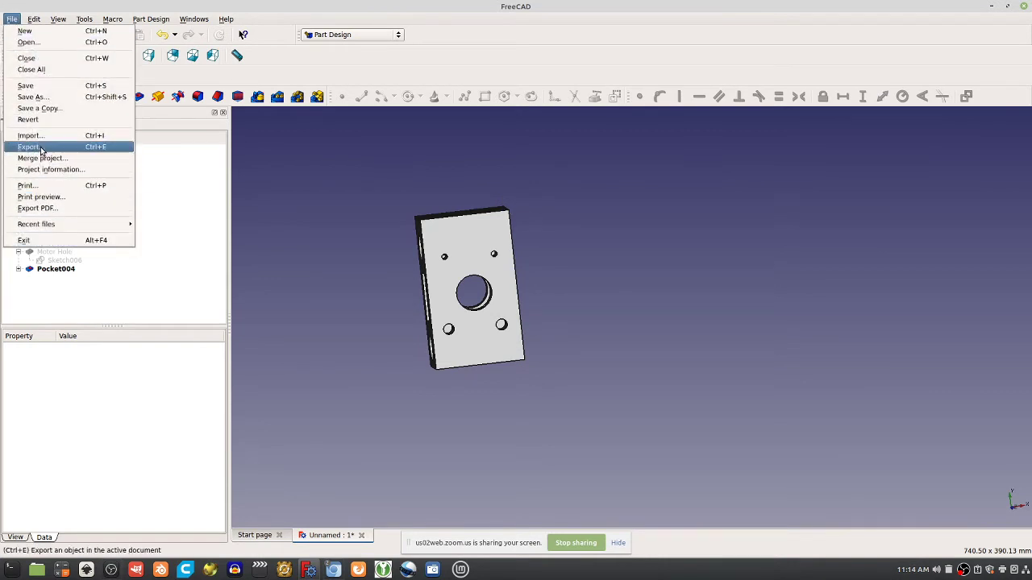
click(361, 241)
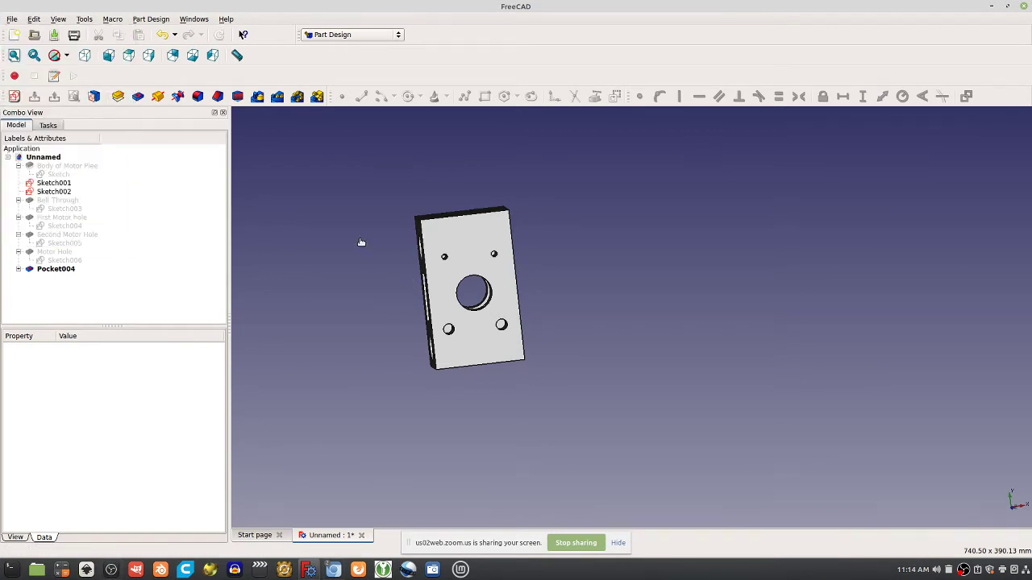
click(13, 19)
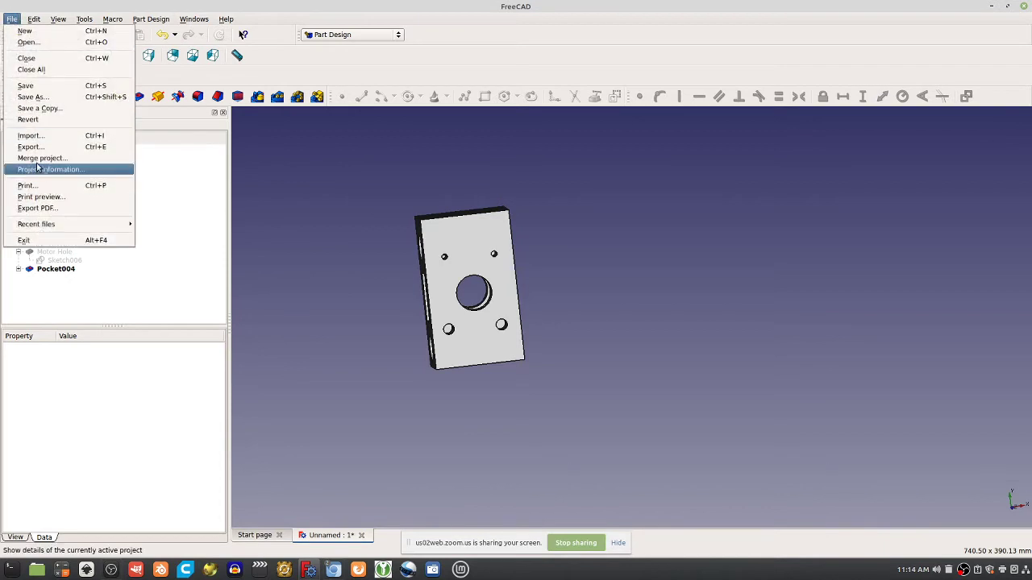
click(28, 154)
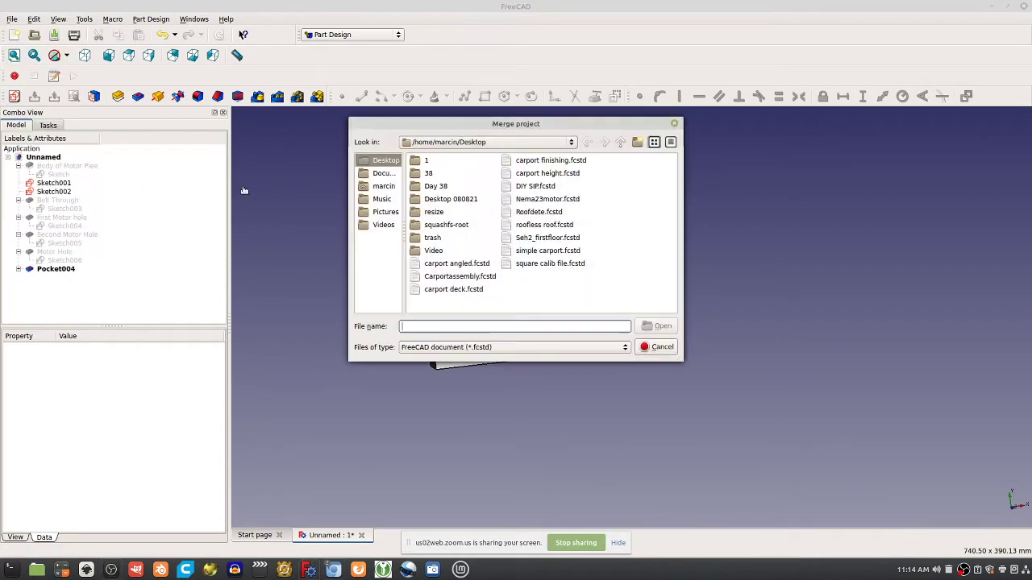
double_click(542, 201)
Step: Examine how the merged Nema 23 motor and its mounting holes sit against the block from several sides
middle_drag(630, 331, 887, 322)
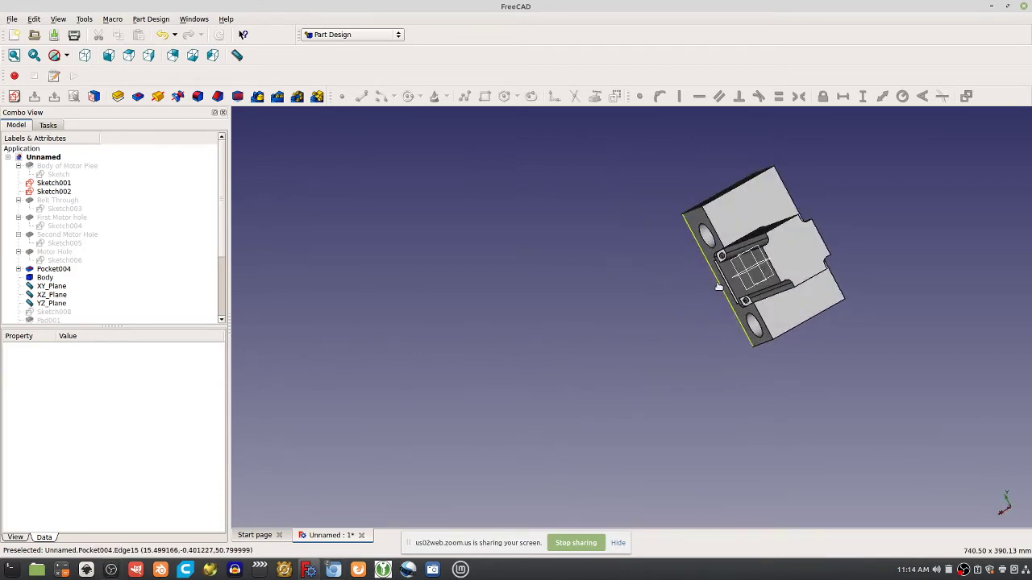
scroll(887, 323, up, 3)
middle_drag(943, 357, 887, 306)
click(606, 270)
scroll(606, 270, up, 5)
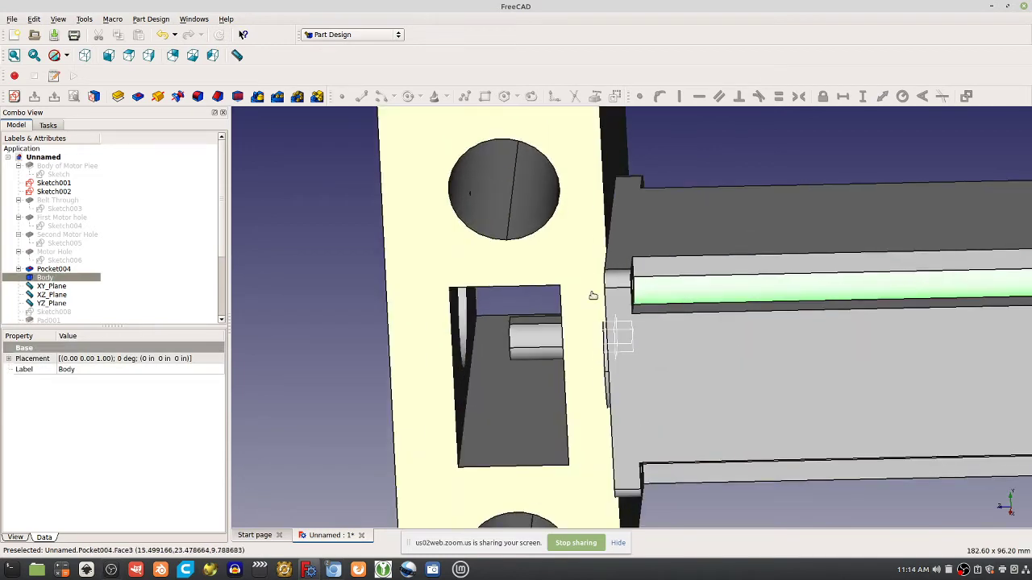
middle_drag(594, 295, 753, 321)
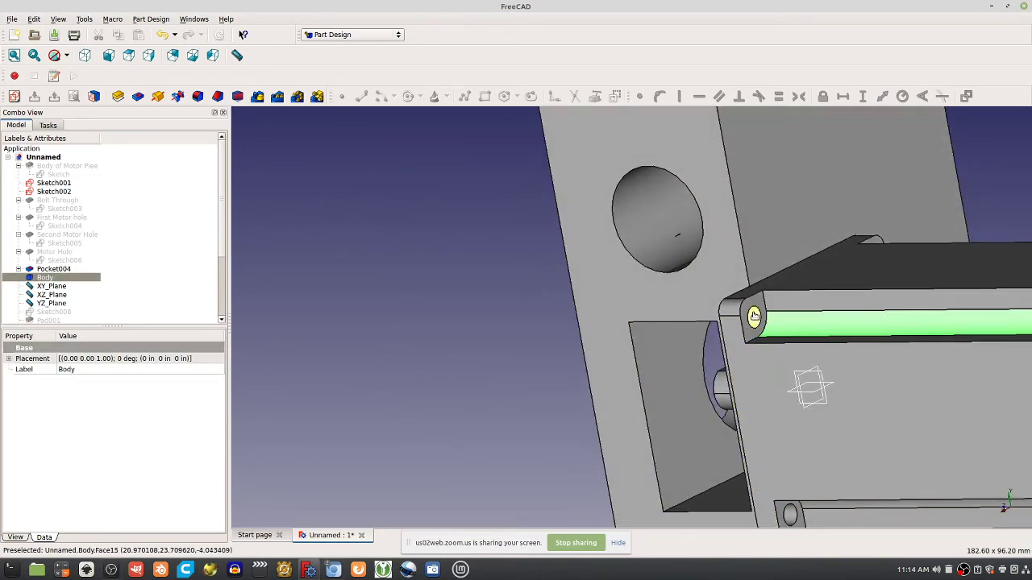
middle_drag(810, 302, 646, 255)
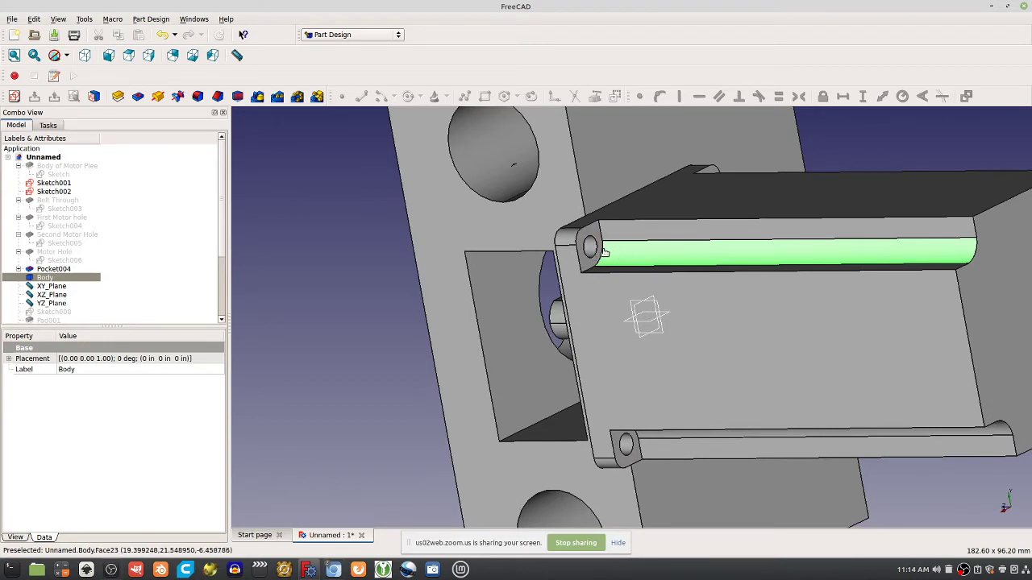
shift+middle_drag(749, 245, 756, 223)
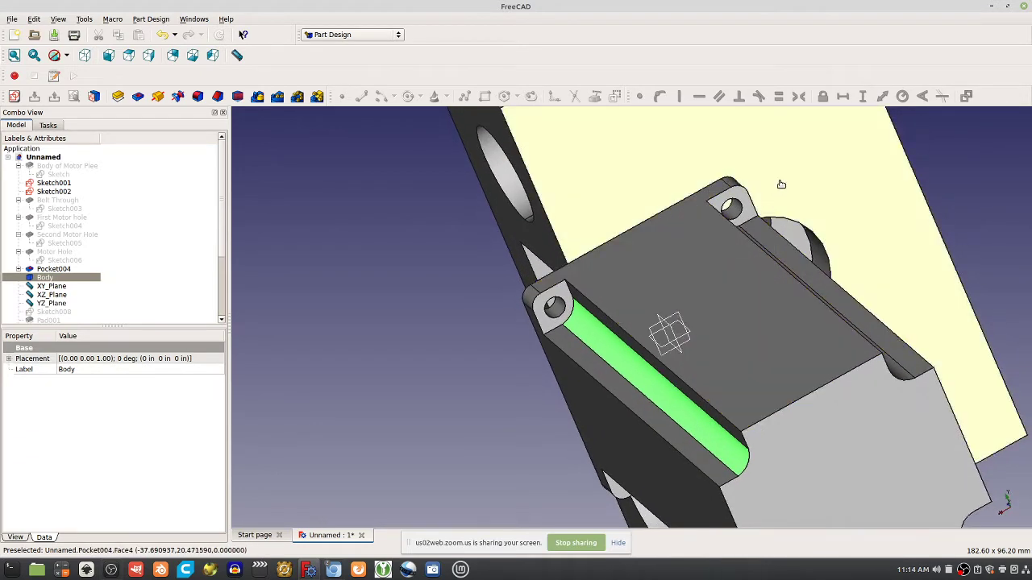
shift+middle_drag(592, 259, 559, 237)
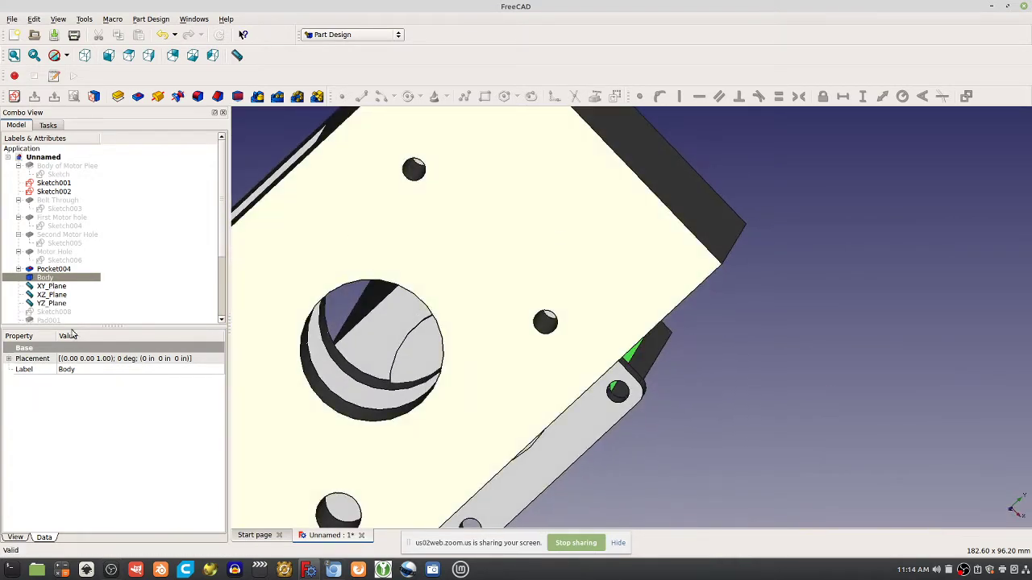
Step: Switch to Chromium, check slides 3 and 4 of the CNC Torch Table v21.08 Conceptual Design presentation, and return to FreeCAD
click(333, 570)
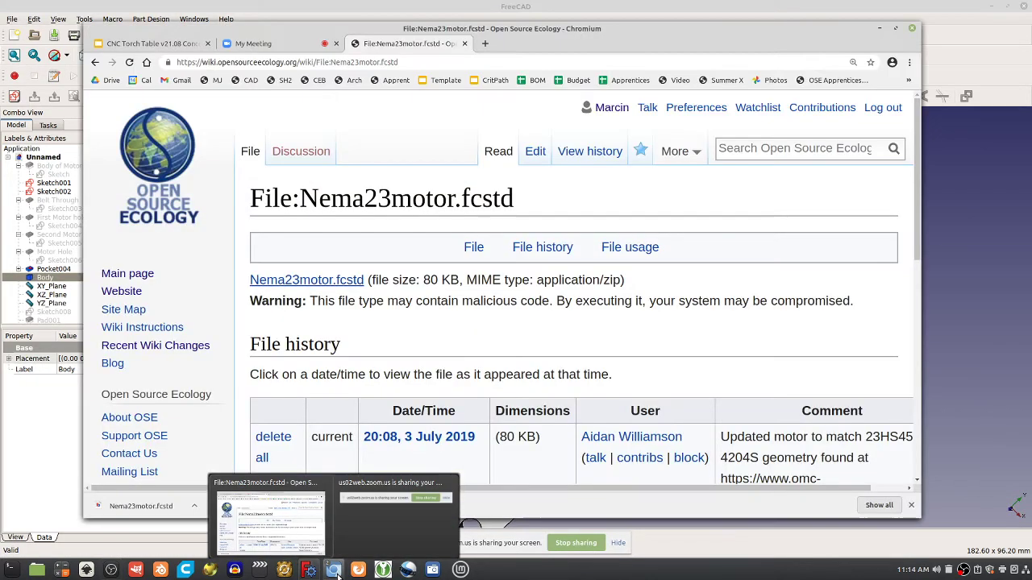
click(144, 42)
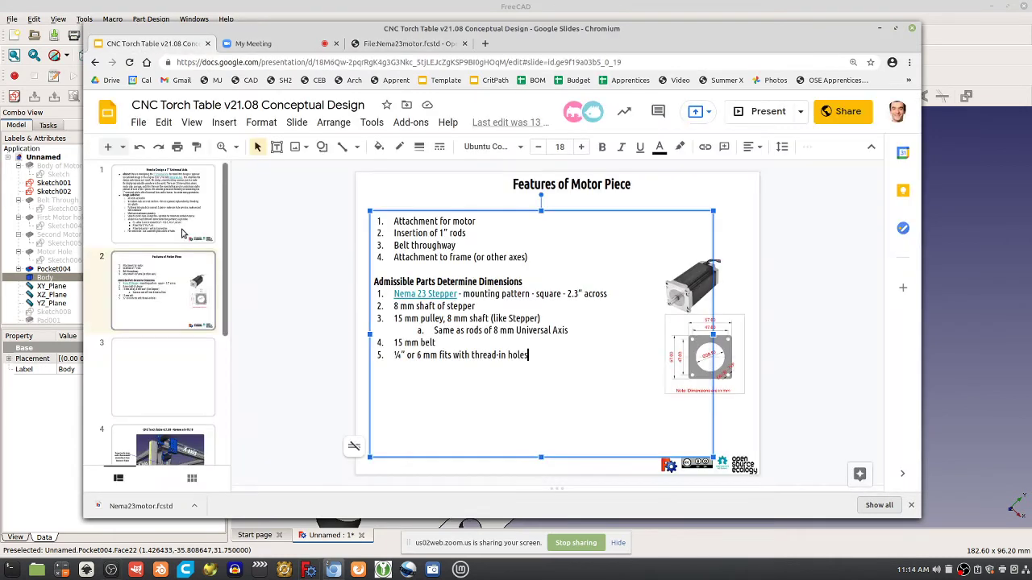
scroll(169, 322, down, 1)
click(169, 323)
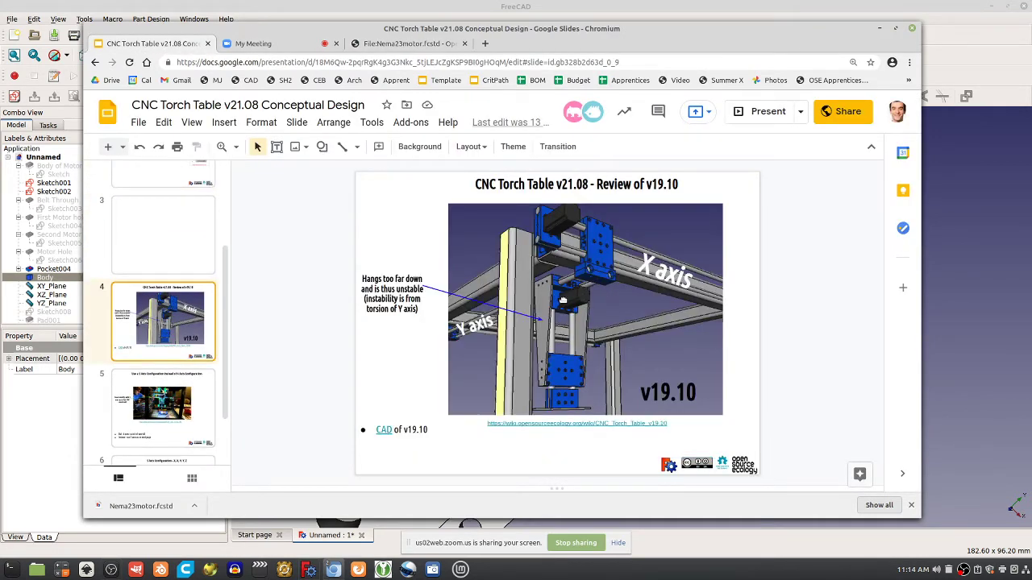
key(Up)
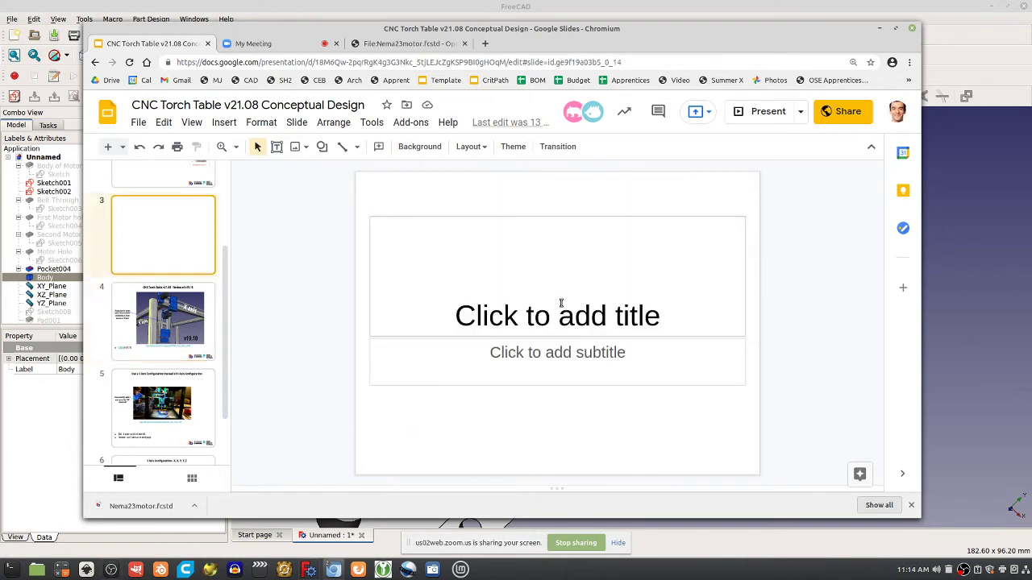
click(937, 326)
Step: Examine the block's hole pattern and the motor's position on it from below, the side and above
scroll(451, 387, down, 3)
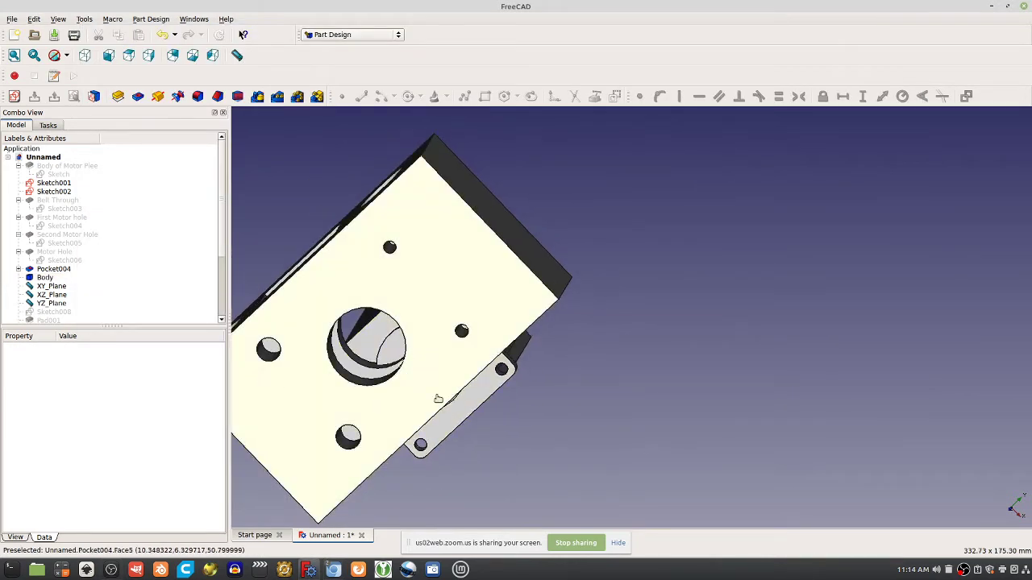
mouse_move(336, 572)
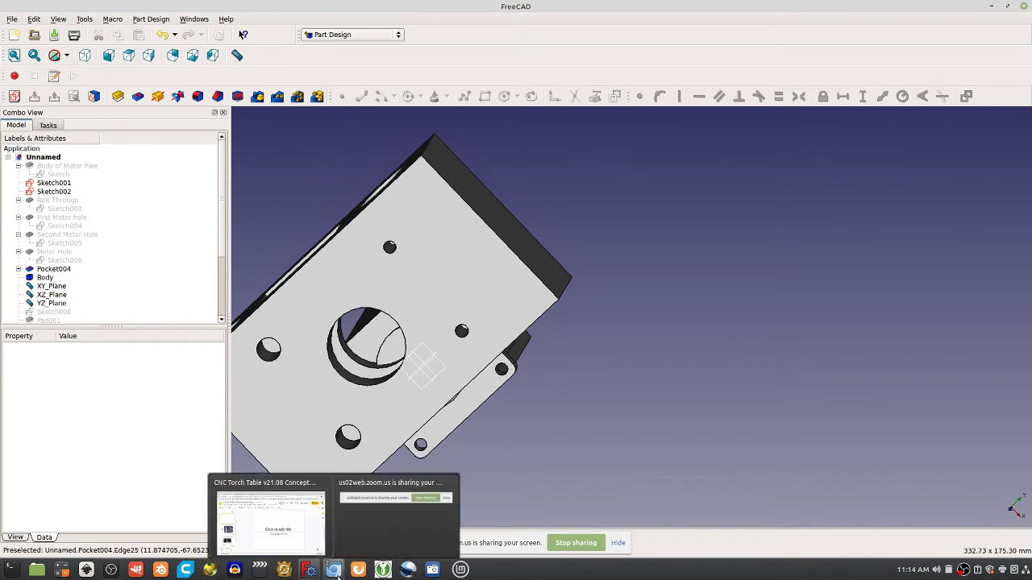
middle_drag(569, 335, 532, 339)
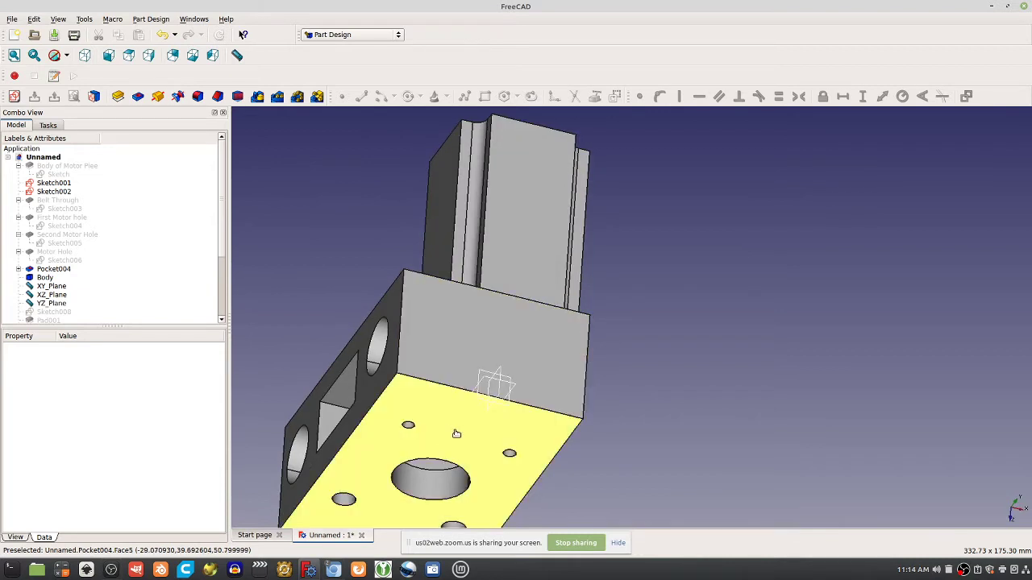
middle_drag(456, 425, 456, 461)
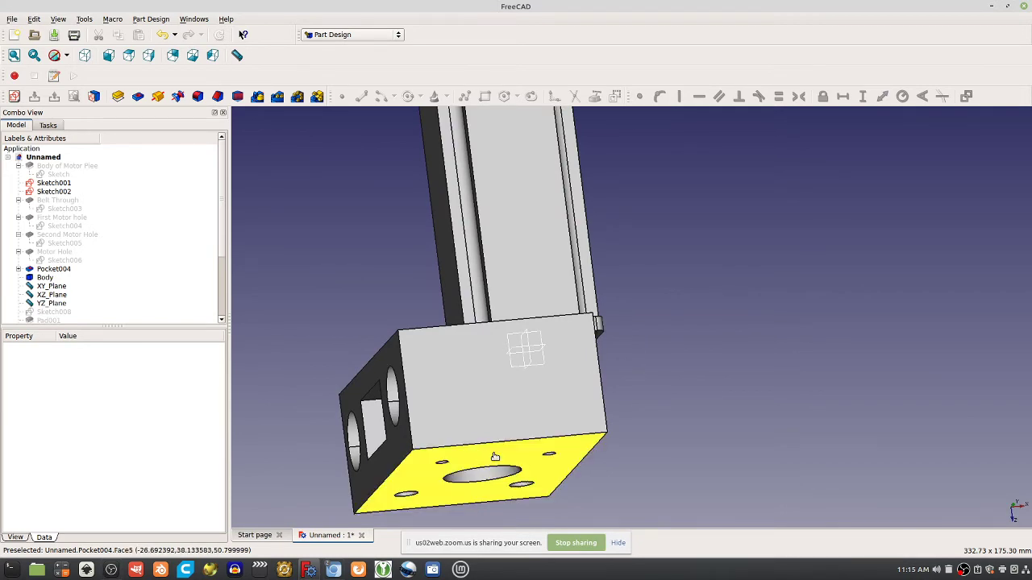
middle_drag(492, 415, 540, 271)
click(534, 362)
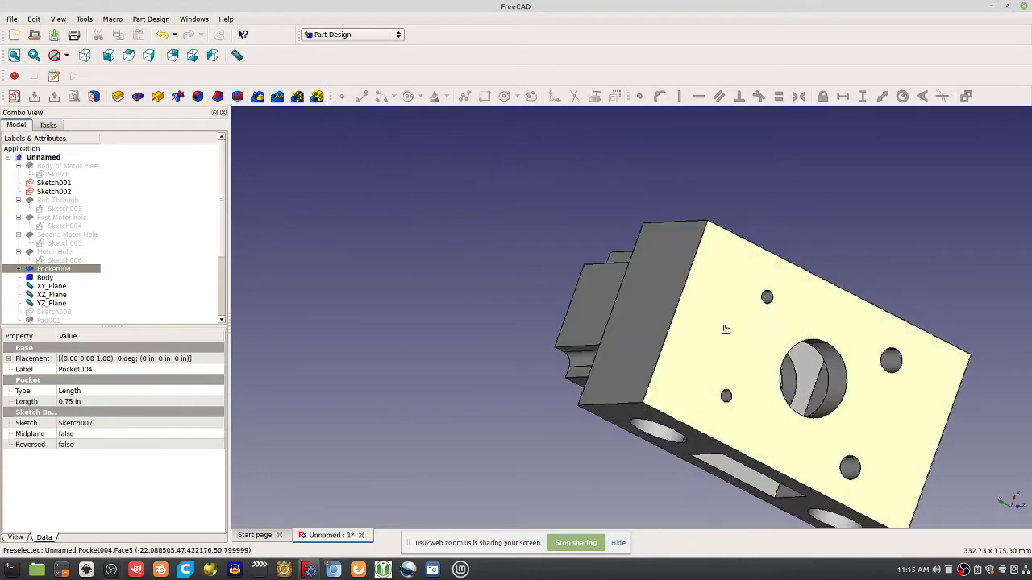
middle_drag(726, 329, 877, 373)
middle_drag(559, 299, 627, 248)
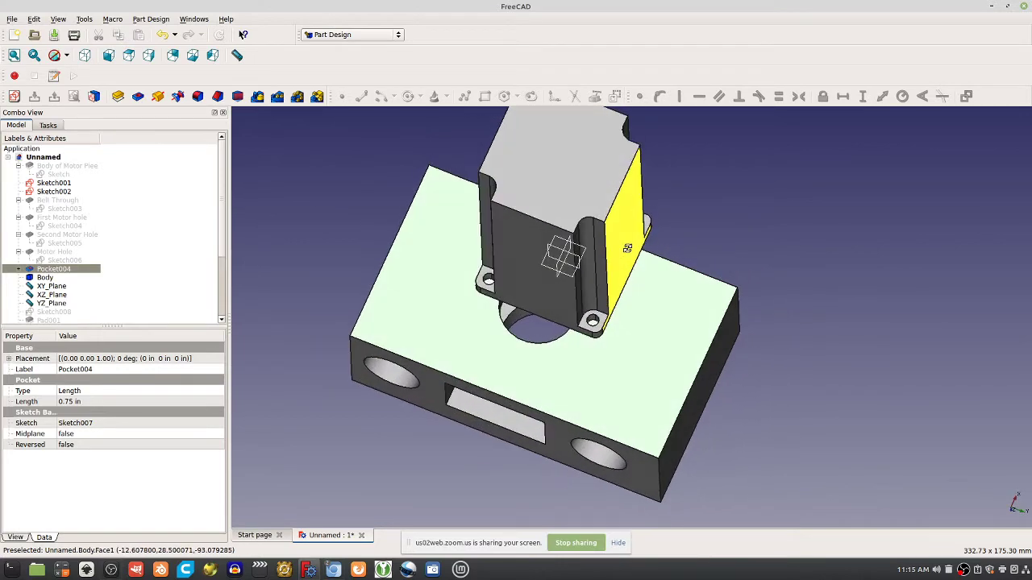
click(398, 468)
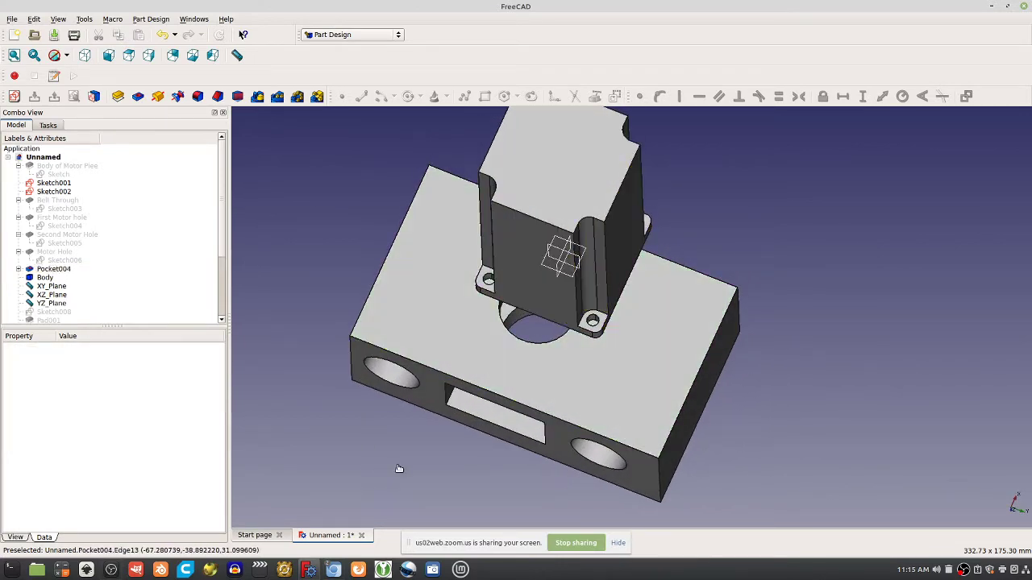
Step: Switch to Chromium and open the CNC Torch Table v19.10 page on the Open Source Ecology wiki
click(335, 568)
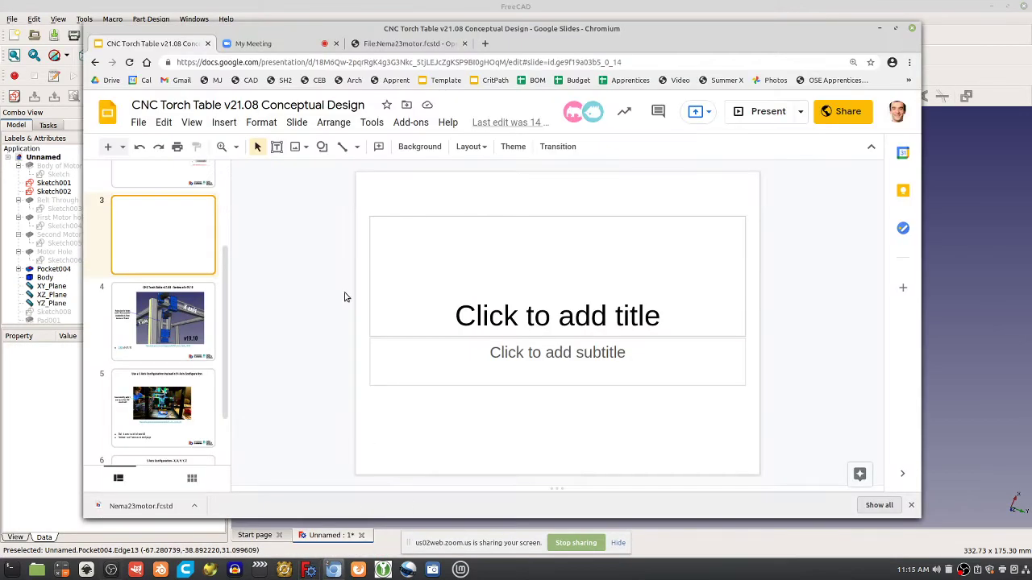
click(455, 45)
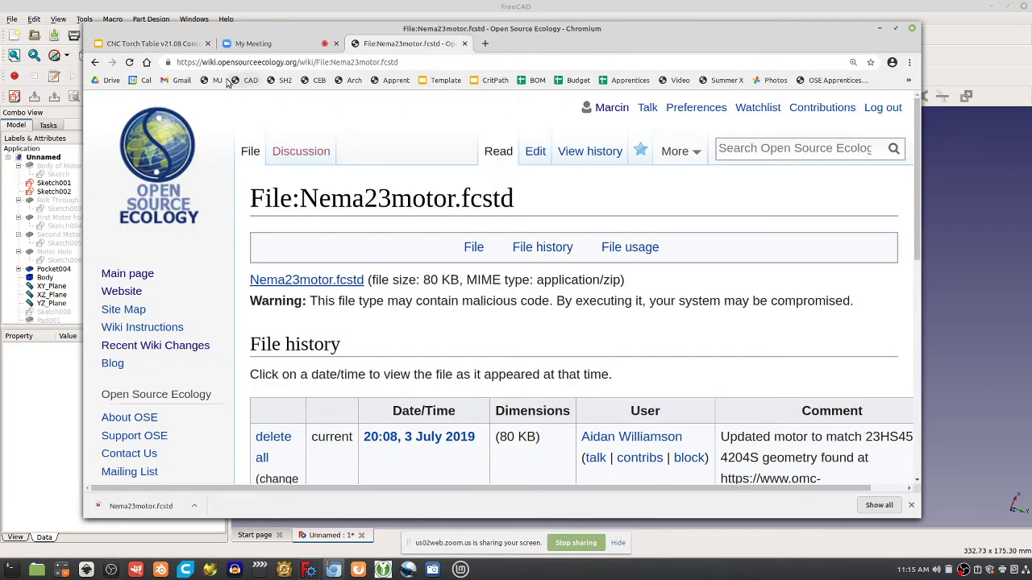
click(284, 80)
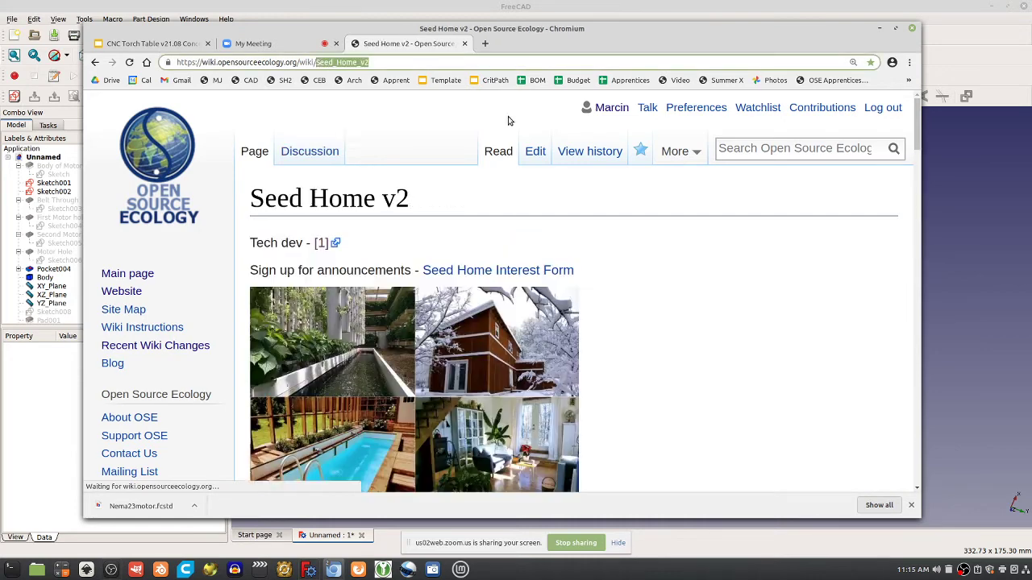
text(C)
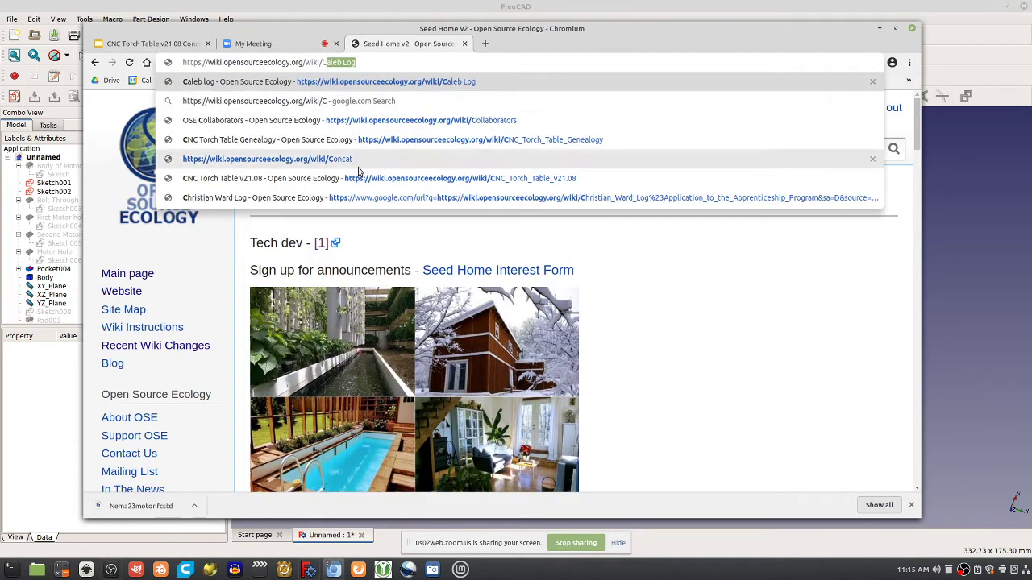
click(459, 178)
drag(384, 62, 427, 65)
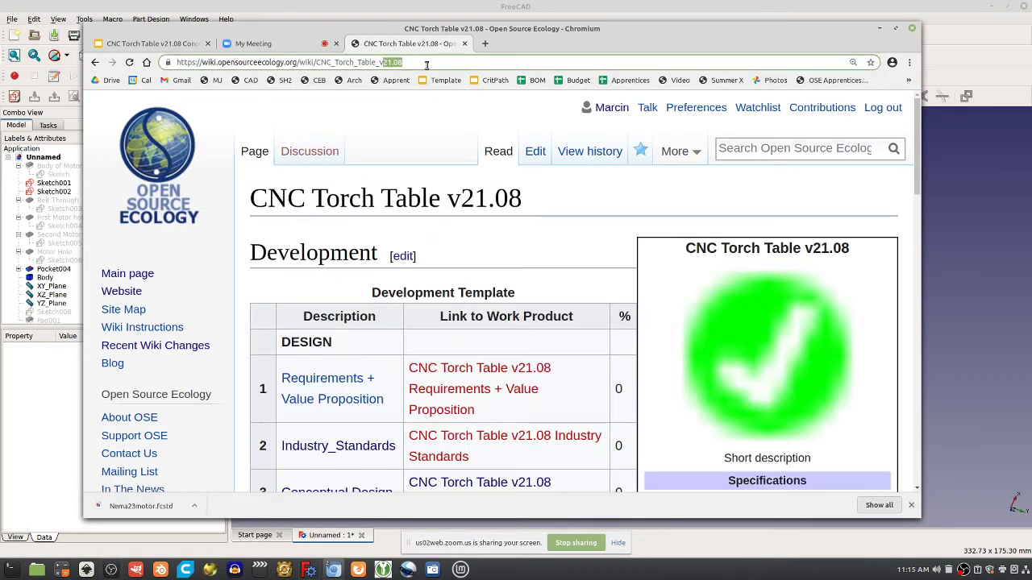
text(19.10)
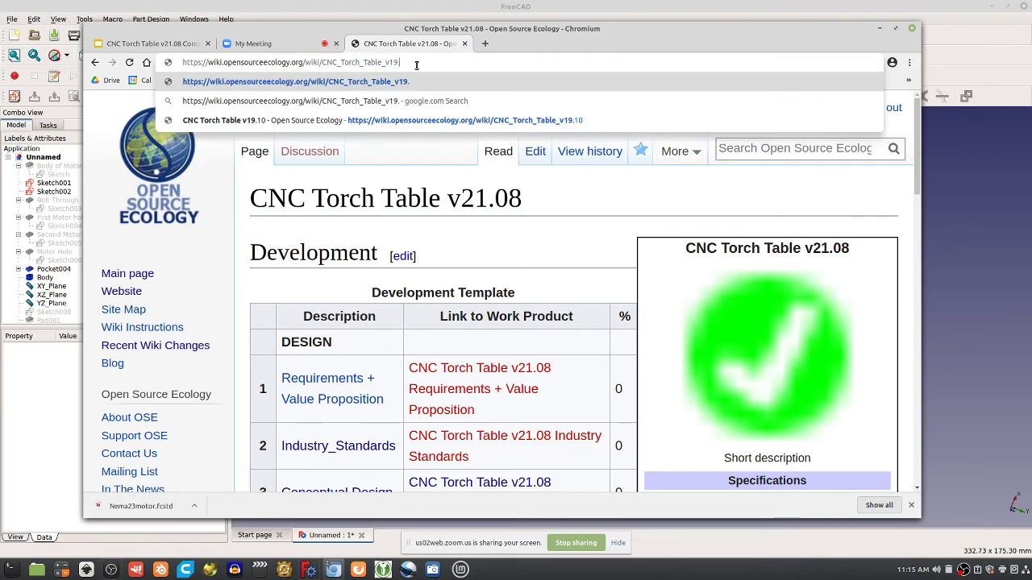
key(Return)
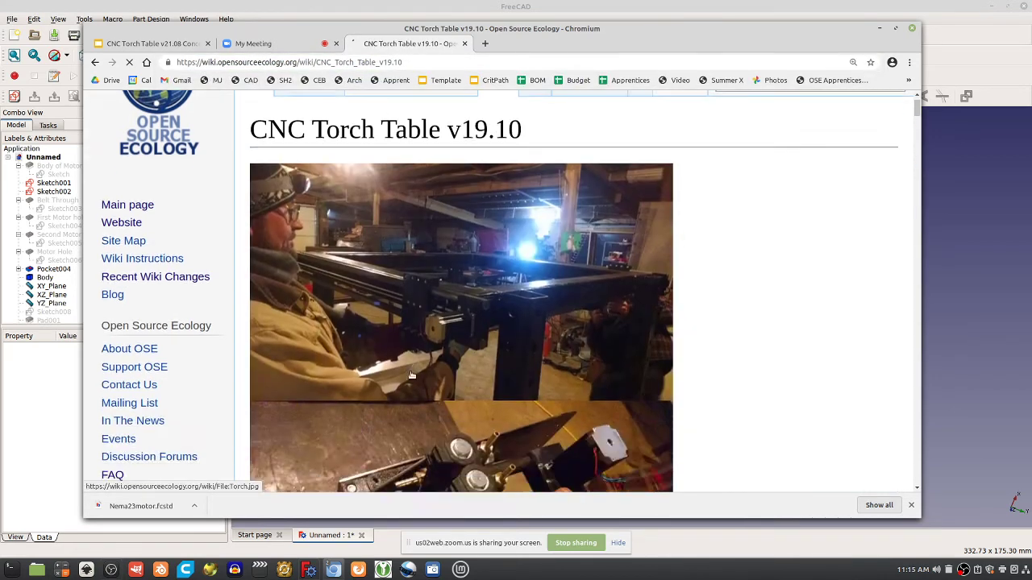
Step: Look through the CNC Torch Table v19.10 wiki page's galleries of mechanical and electronic FreeCAD parts
scroll(215, 399, down, 10)
scroll(216, 399, down, 15)
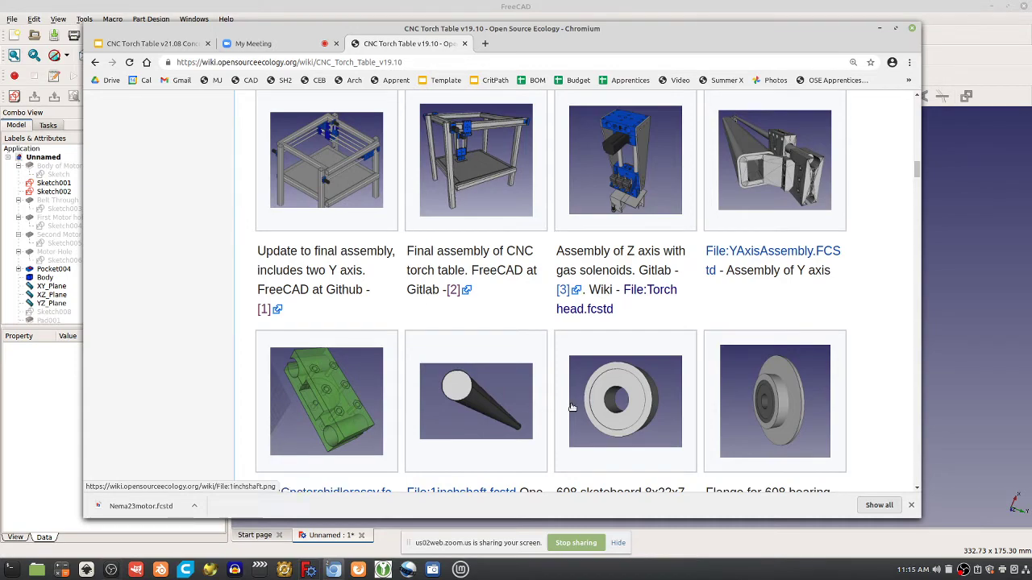
scroll(573, 410, down, 5)
scroll(576, 414, down, 8)
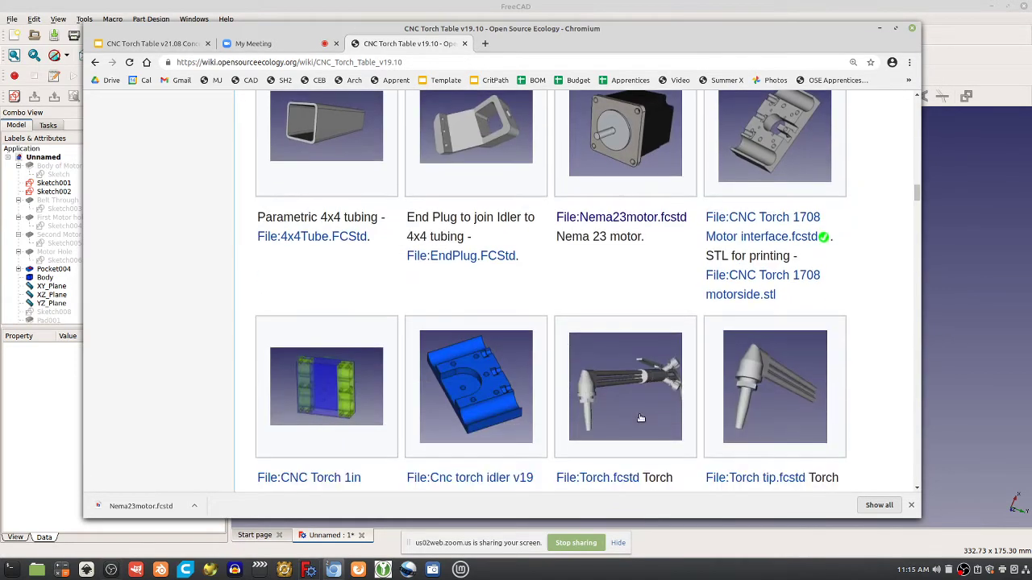
scroll(607, 418, down, 10)
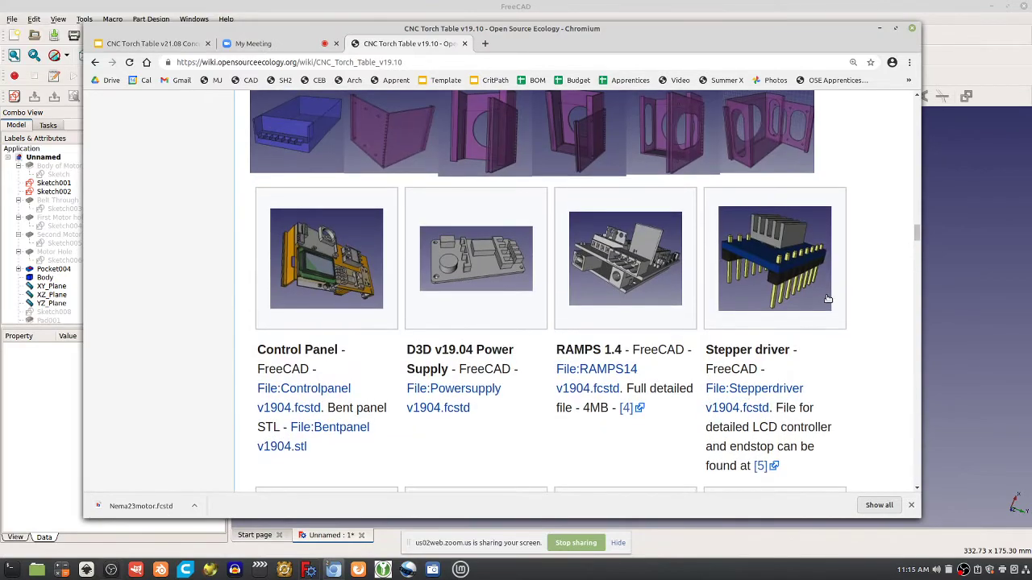
scroll(912, 234, up, 3)
Step: Jump to the page's Frame section and open the GitLab link for the final CNC torch table assembly
drag(915, 227, 916, 95)
scroll(315, 344, down, 5)
scroll(315, 344, down, 6)
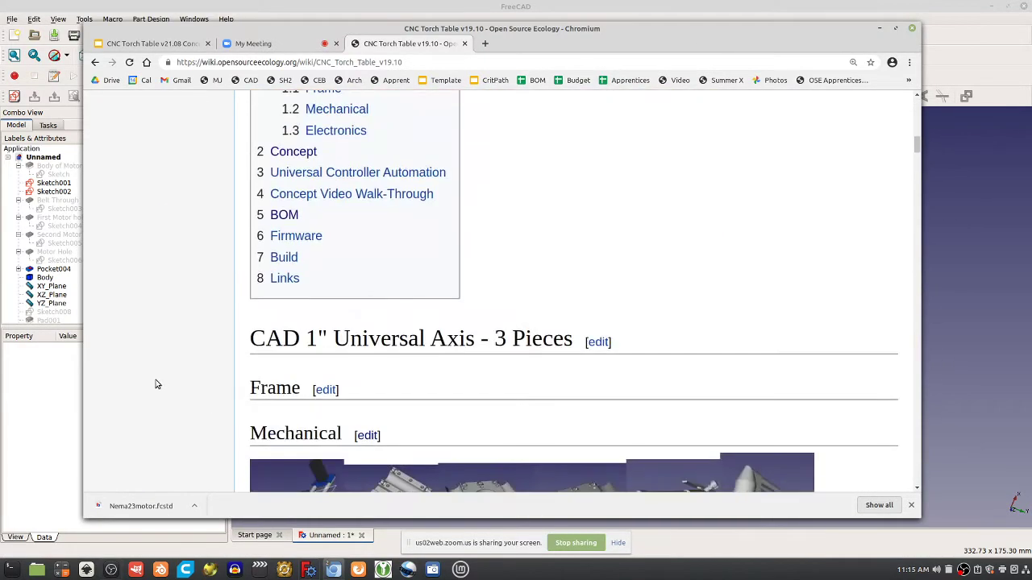
scroll(334, 202, up, 2)
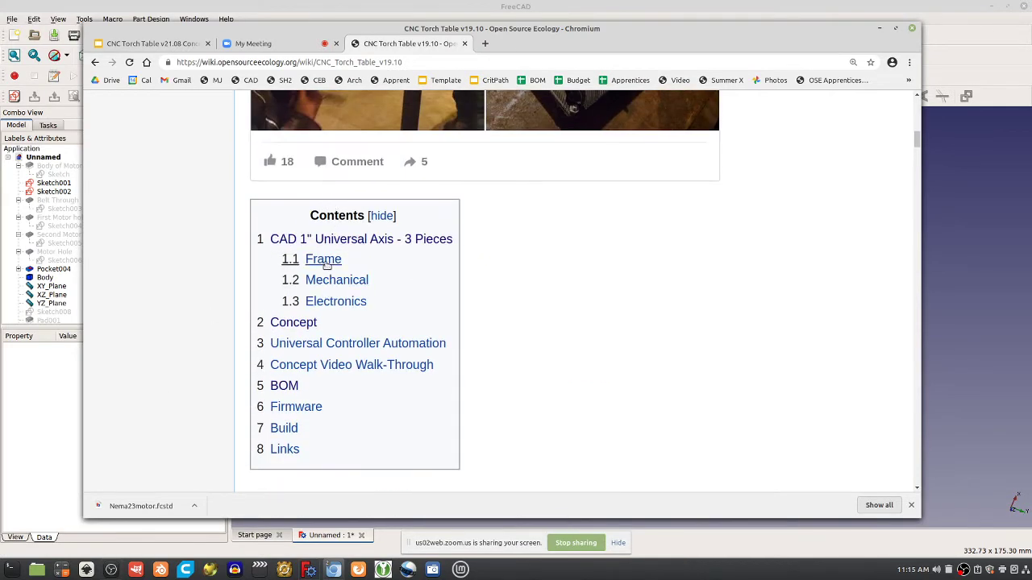
click(327, 258)
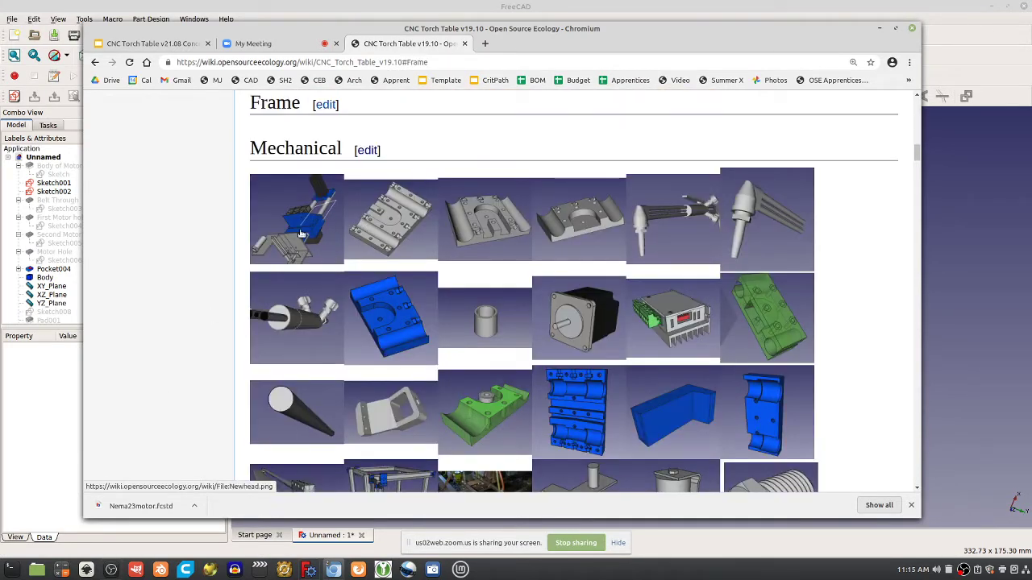
scroll(321, 234, down, 6)
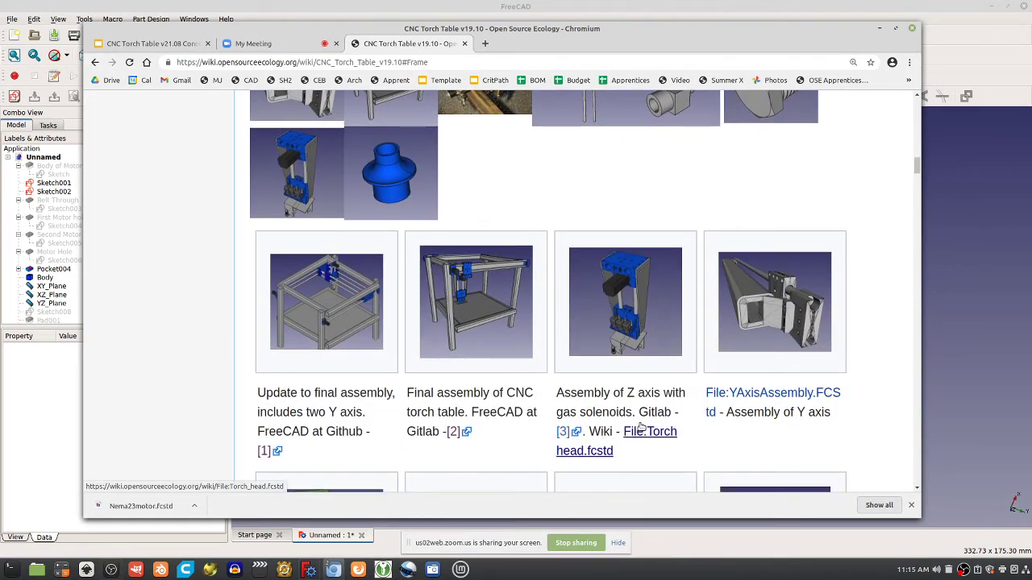
click(455, 433)
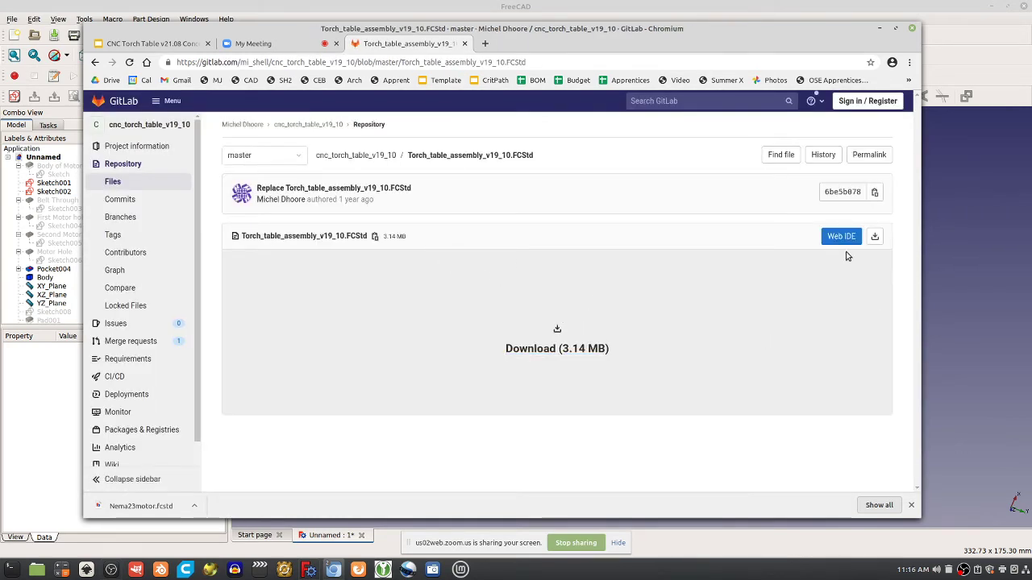
Step: Download the Torch_table_assembly_v19_10 file to the Desktop under the name torch.fcstd
click(539, 351)
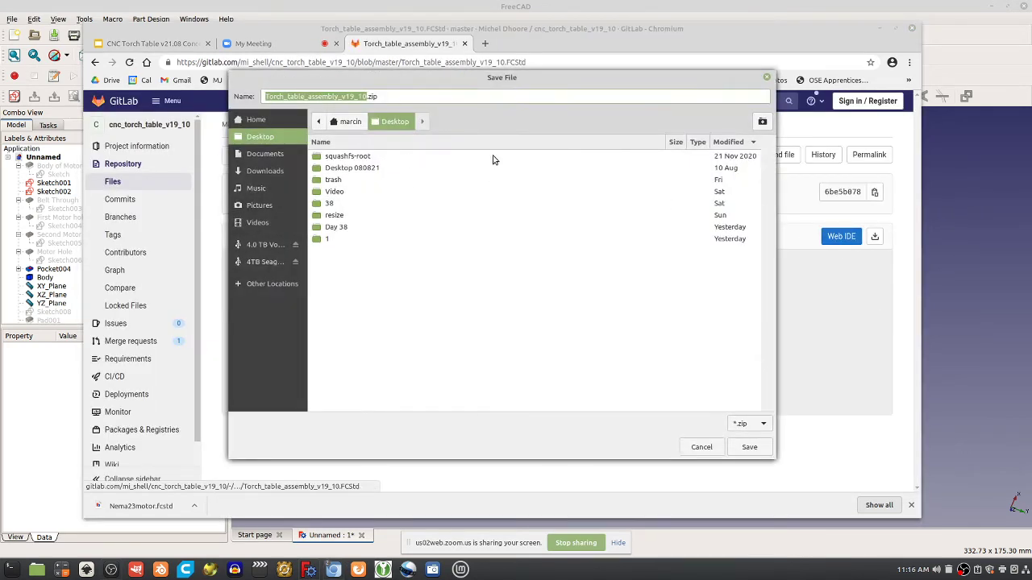
click(375, 96)
key(BackSpace)
key(BackSpace)
key(BackSpace)
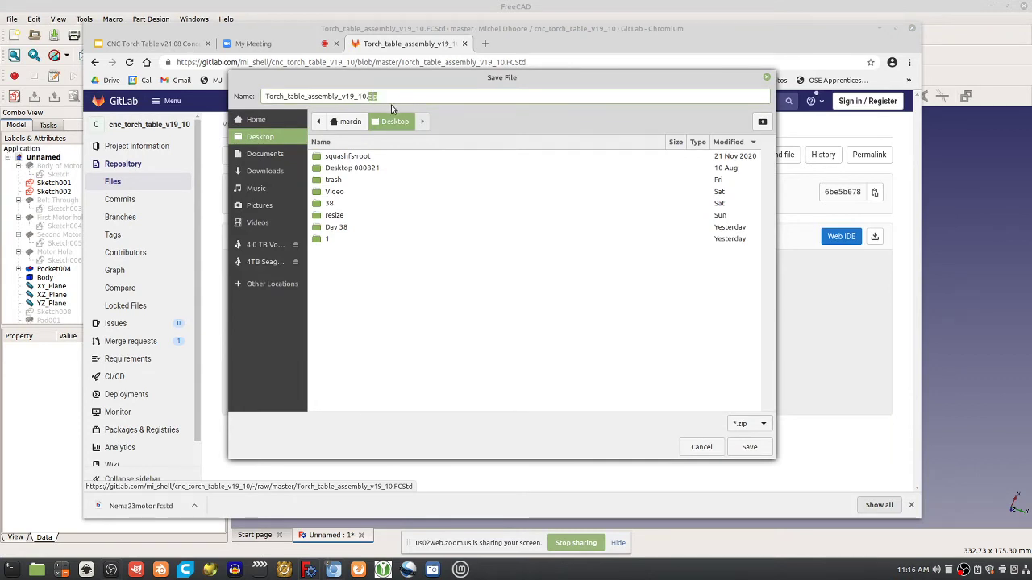
text(fcstd)
drag(368, 96, 255, 98)
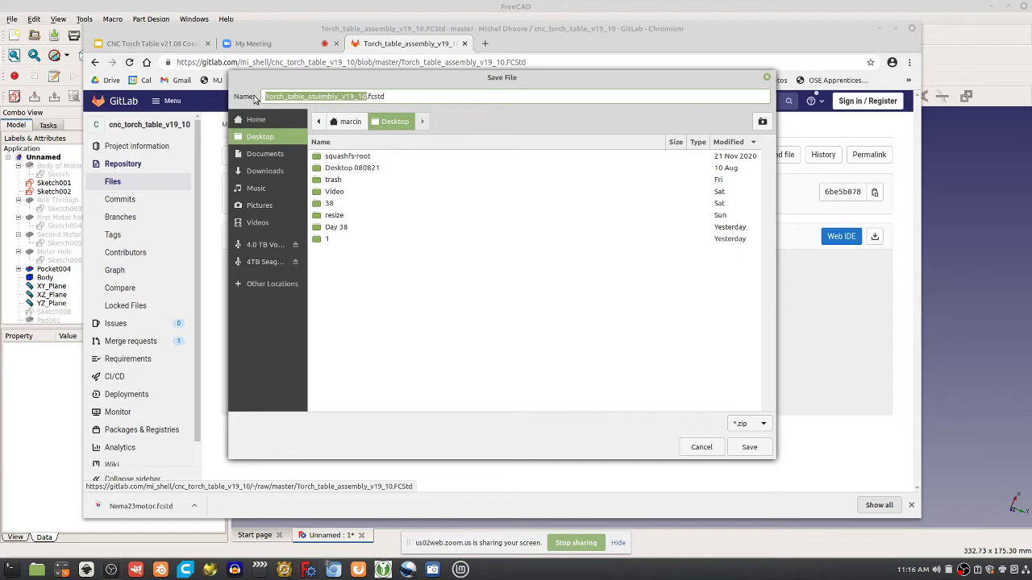
text(torch)
key(Return)
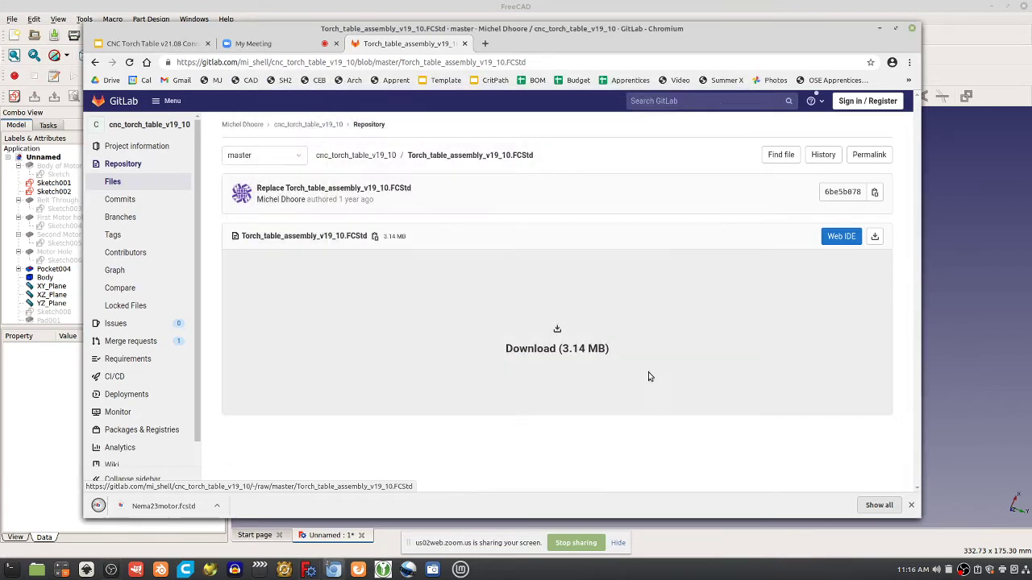
Step: Switch to FreeCAD, create a new document and open the downloaded torch.fcstd assembly
click(1018, 340)
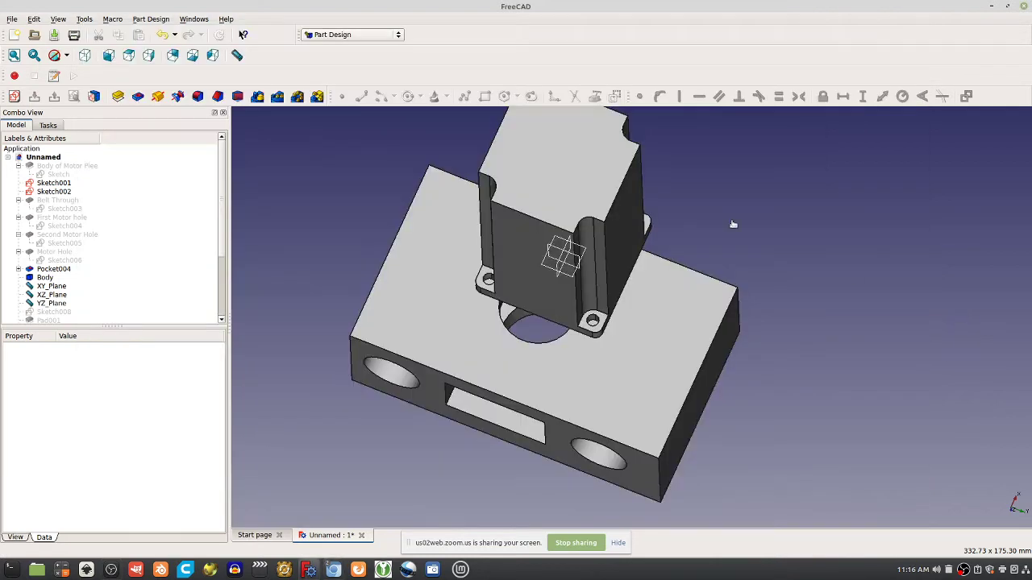
click(14, 35)
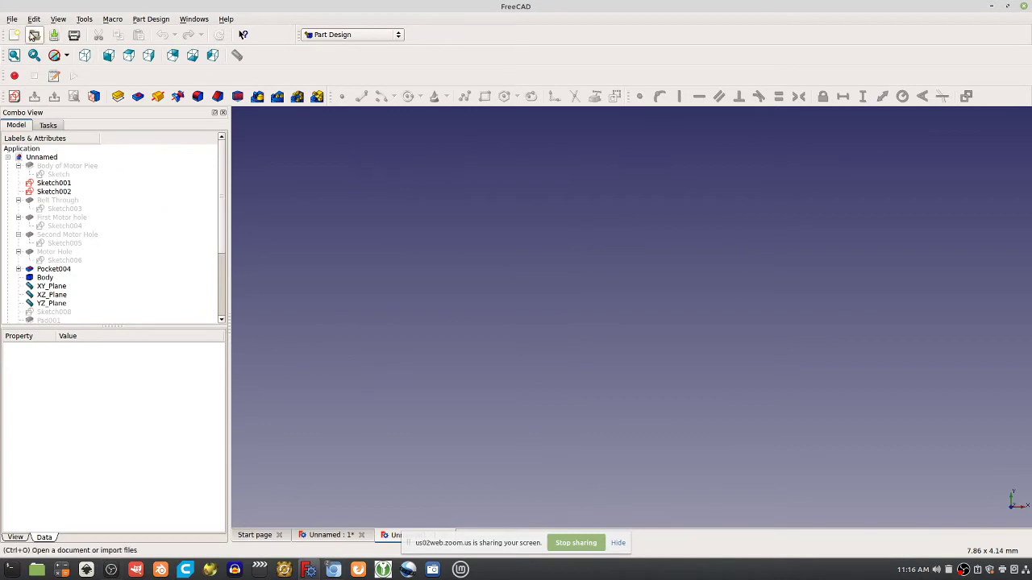
click(34, 34)
double_click(623, 212)
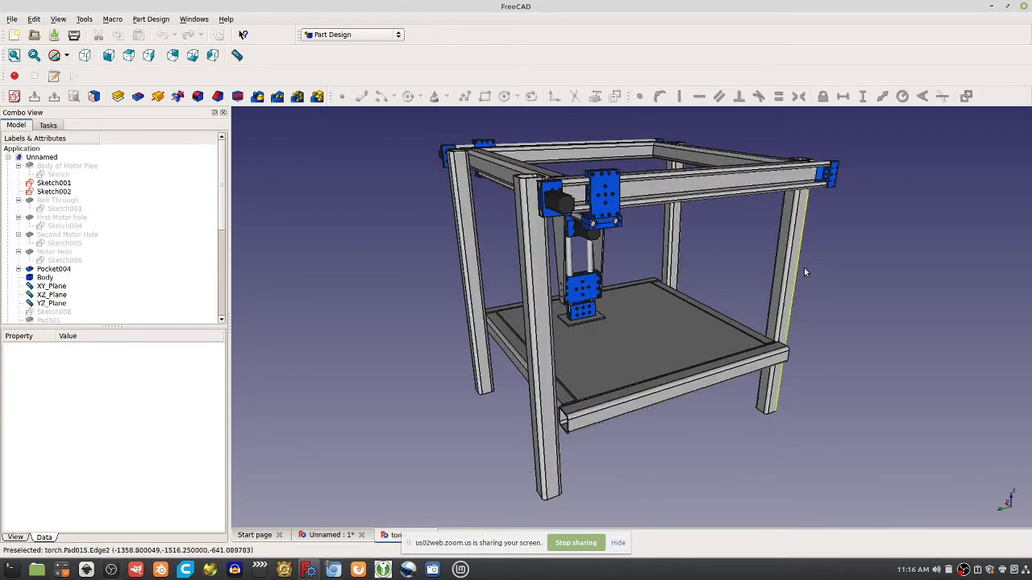
Step: Examine the torch table assembly, focusing on how the motor mounts to the blue block at the frame's corner
middle_drag(593, 201, 638, 261)
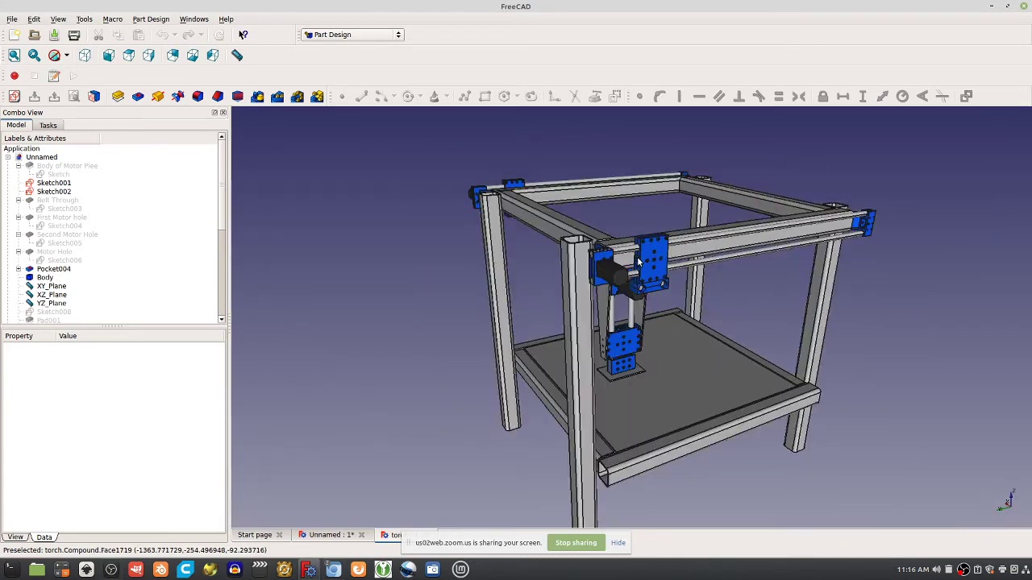
scroll(645, 256, up, 2)
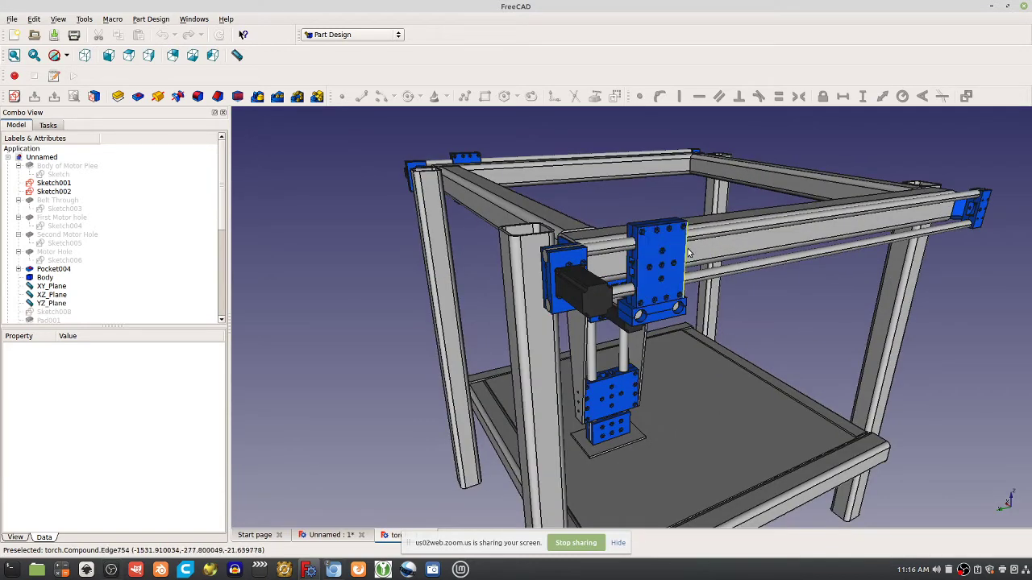
mouse_move(649, 284)
middle_down()
mouse_move(613, 282)
mouse_move(645, 278)
middle_up()
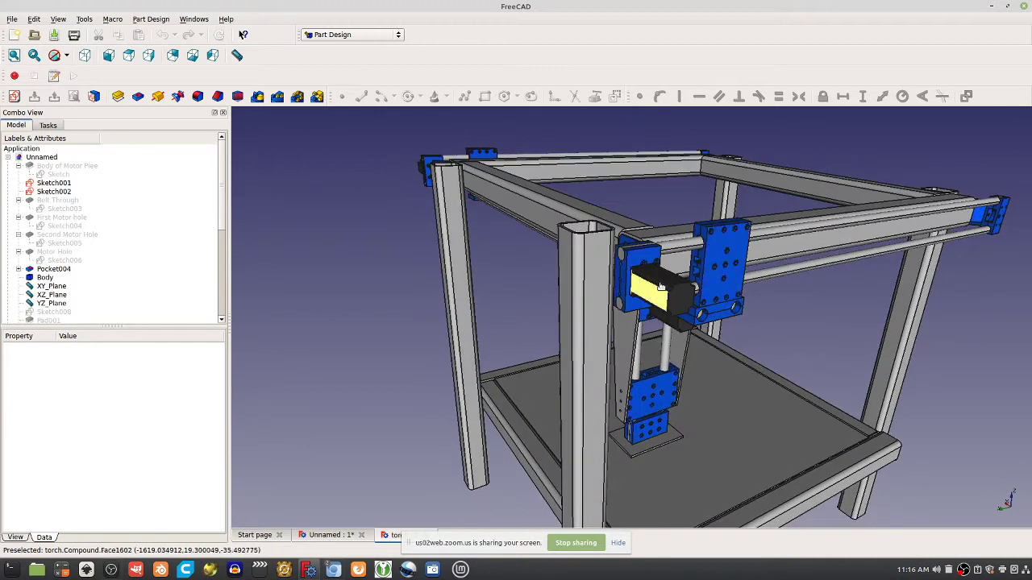
scroll(637, 274, up, 5)
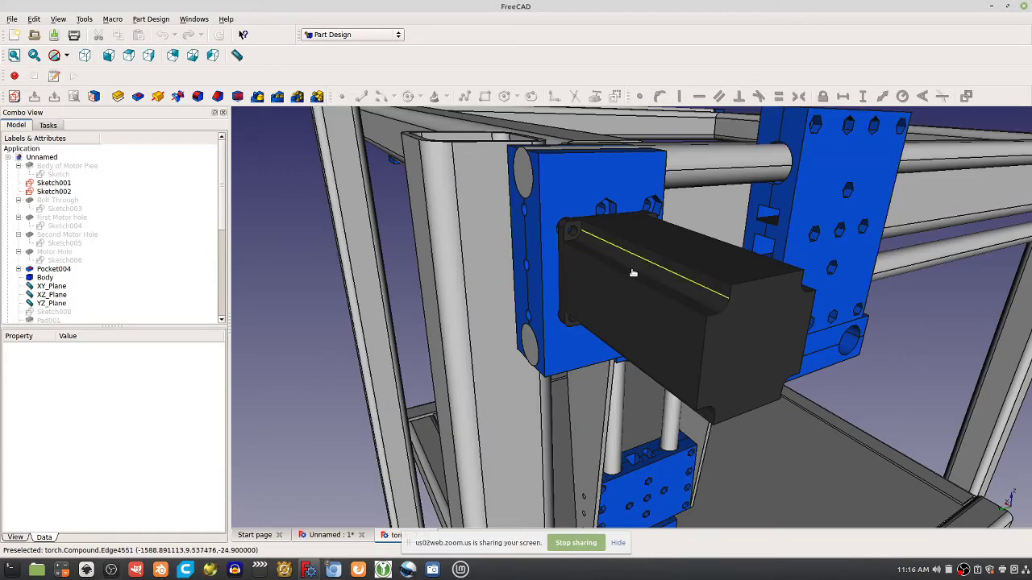
click(560, 233)
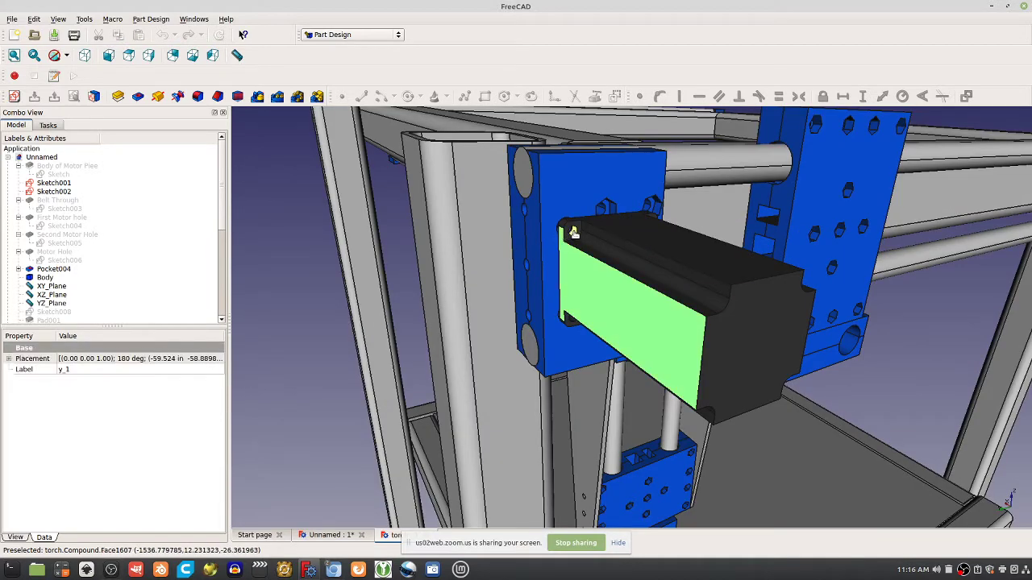
middle_drag(572, 232, 618, 219)
middle_drag(737, 241, 585, 232)
scroll(566, 226, down, 5)
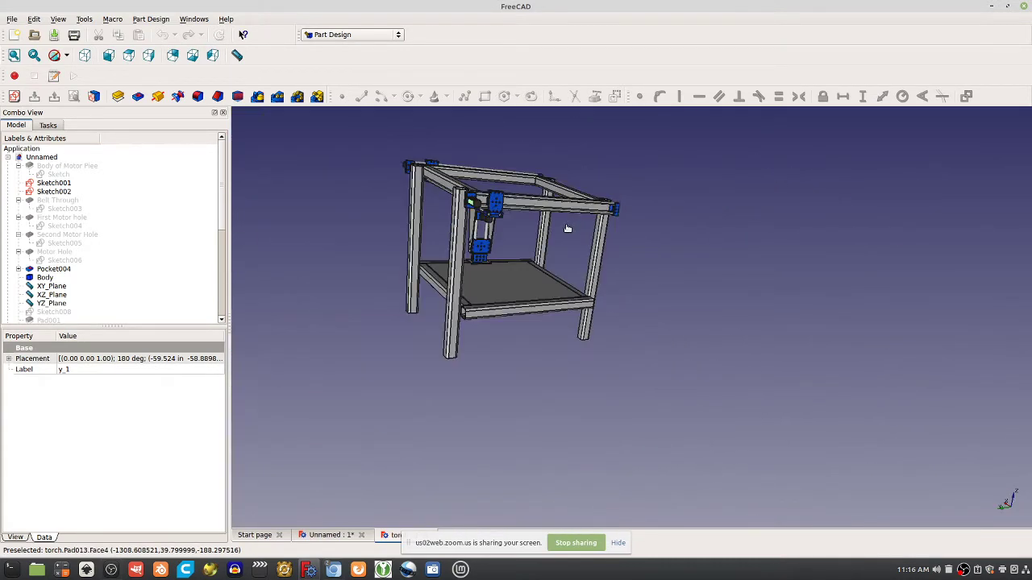
scroll(451, 197, up, 3)
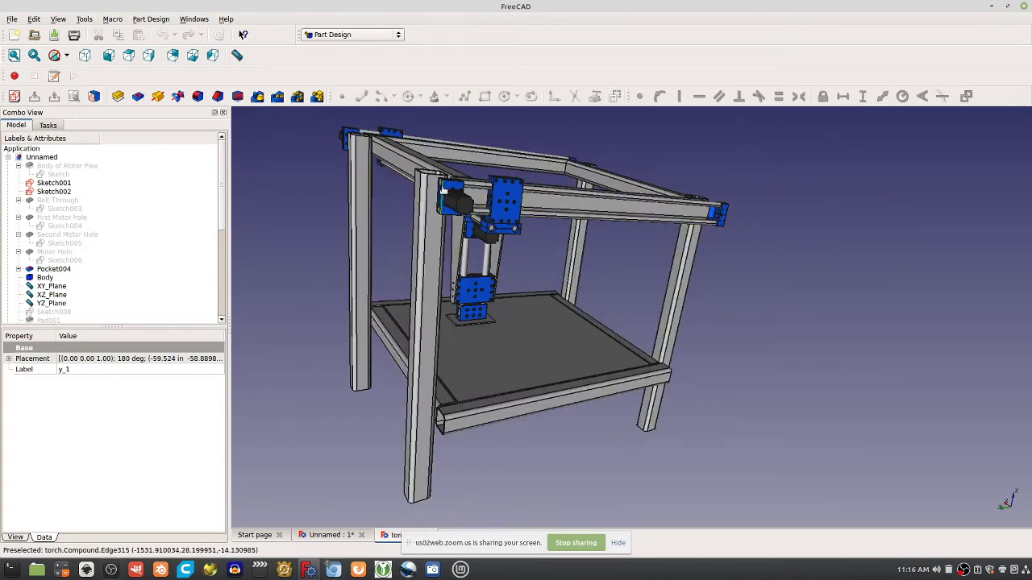
Step: Copy the y_1 axis assembly without its unselected dependencies and paste it into a new document, fitting it in view
click(452, 202)
key(ctrl+c)
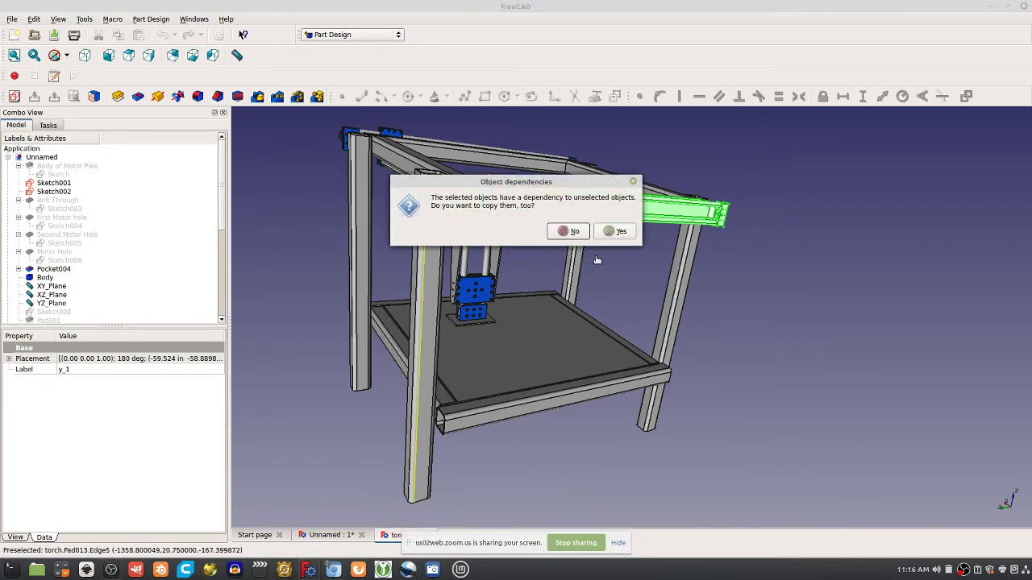
click(573, 232)
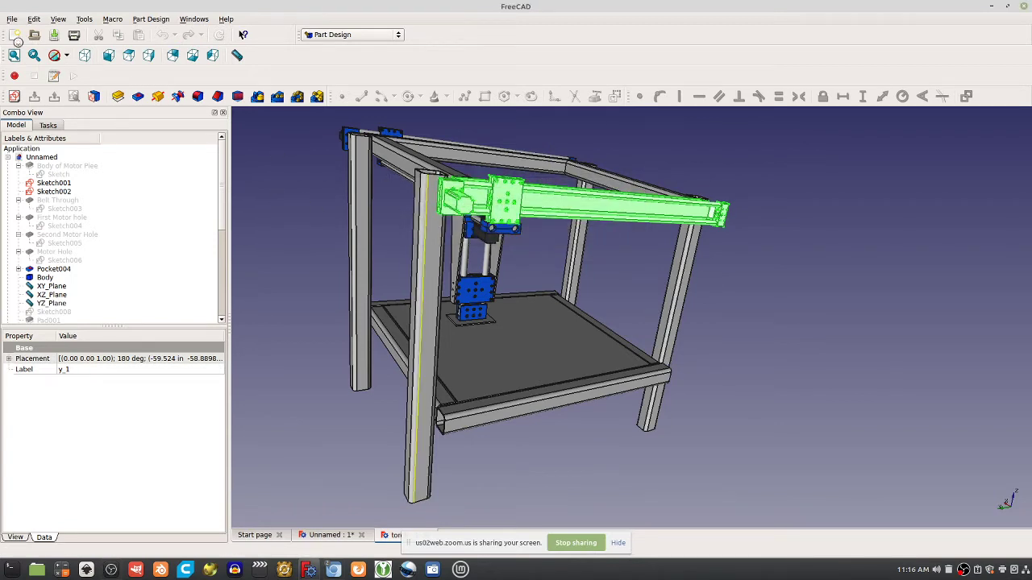
click(15, 38)
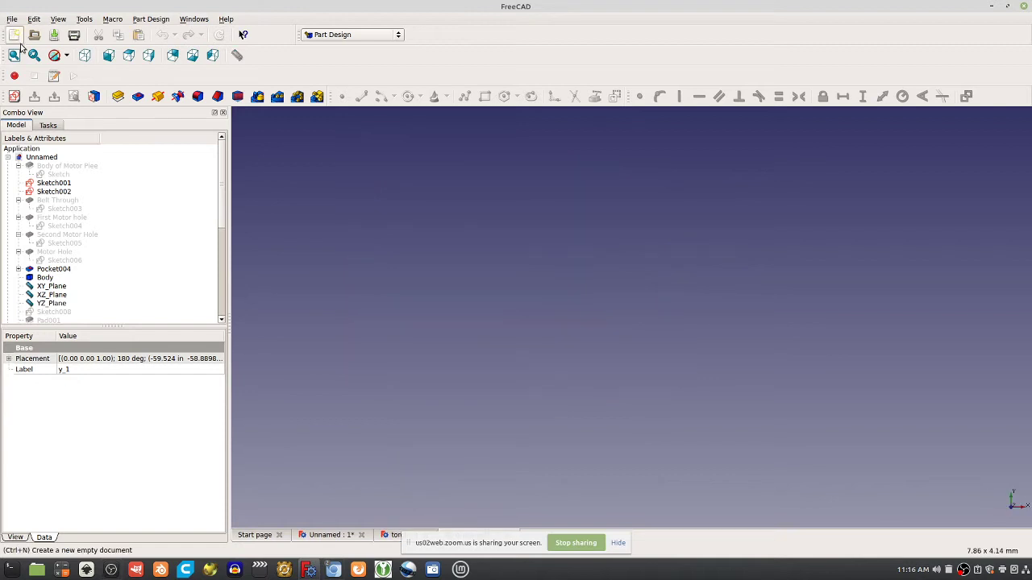
key(ctrl+v)
click(14, 55)
Step: Examine the motor and the neighbouring carriage block on the copied axis up close
middle_drag(623, 313, 767, 448)
scroll(749, 327, up, 9)
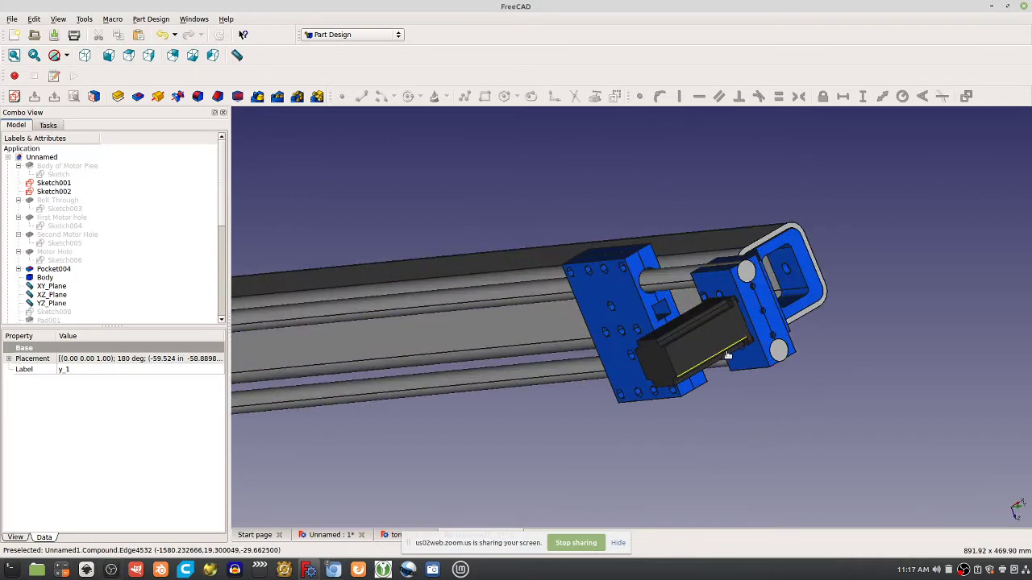
scroll(749, 327, up, 5)
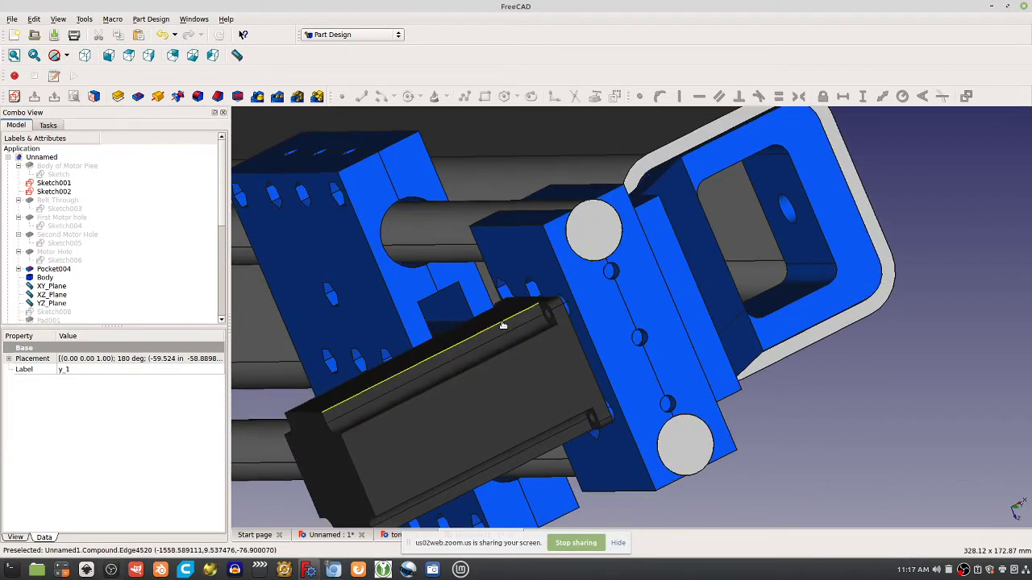
middle_drag(521, 316, 688, 330)
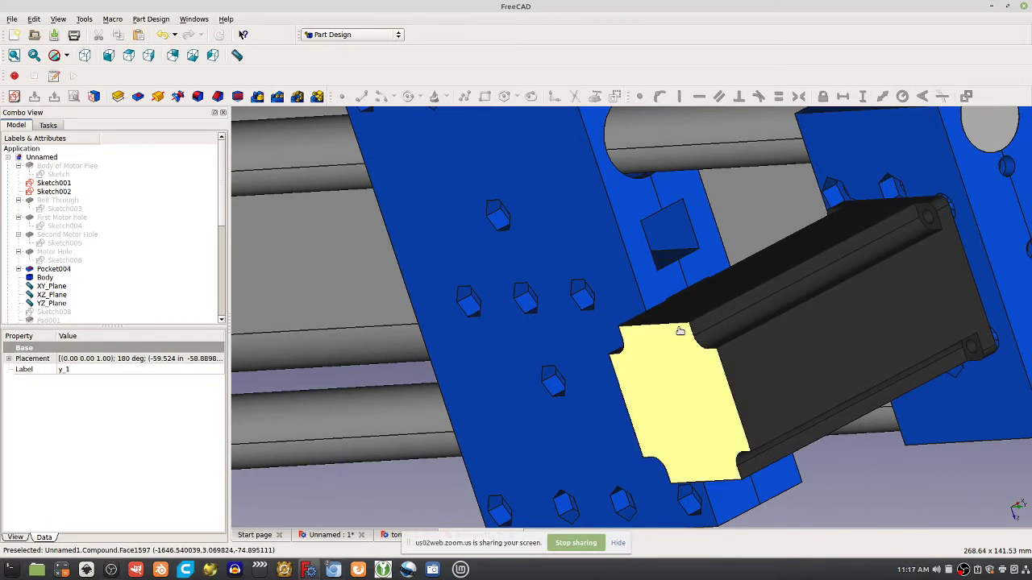
scroll(679, 331, up, 10)
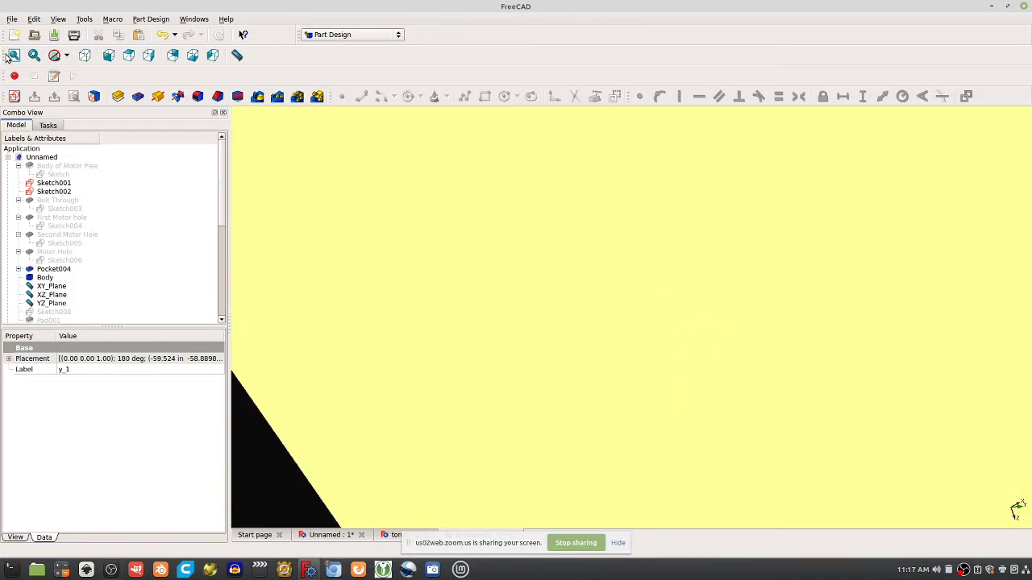
Step: Examine the axis's motor end from several angles, including the motor block's holes, the shaft ends and the square tube's end plug
click(13, 55)
middle_drag(919, 340, 817, 349)
scroll(711, 335, up, 5)
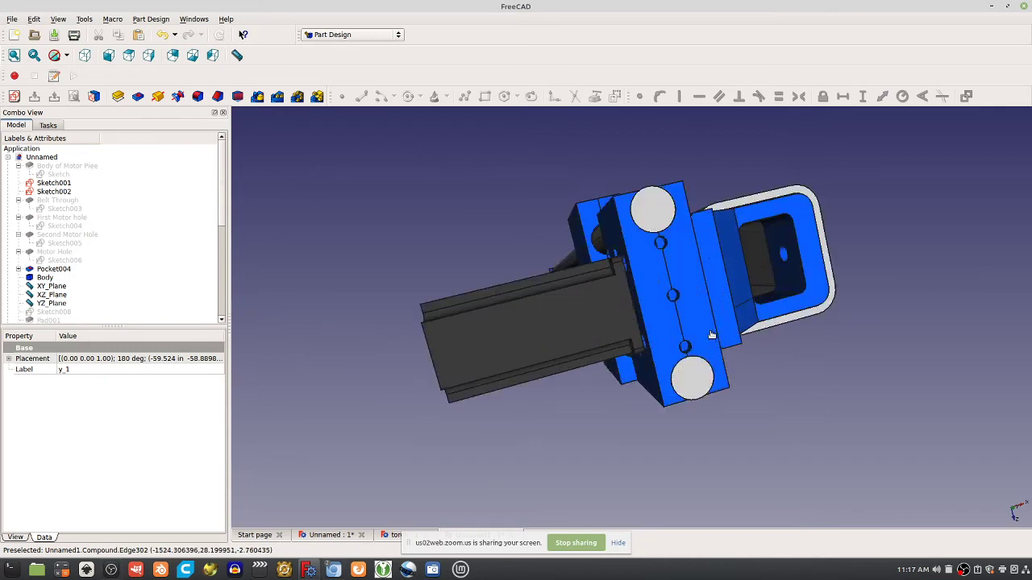
middle_drag(622, 264, 637, 268)
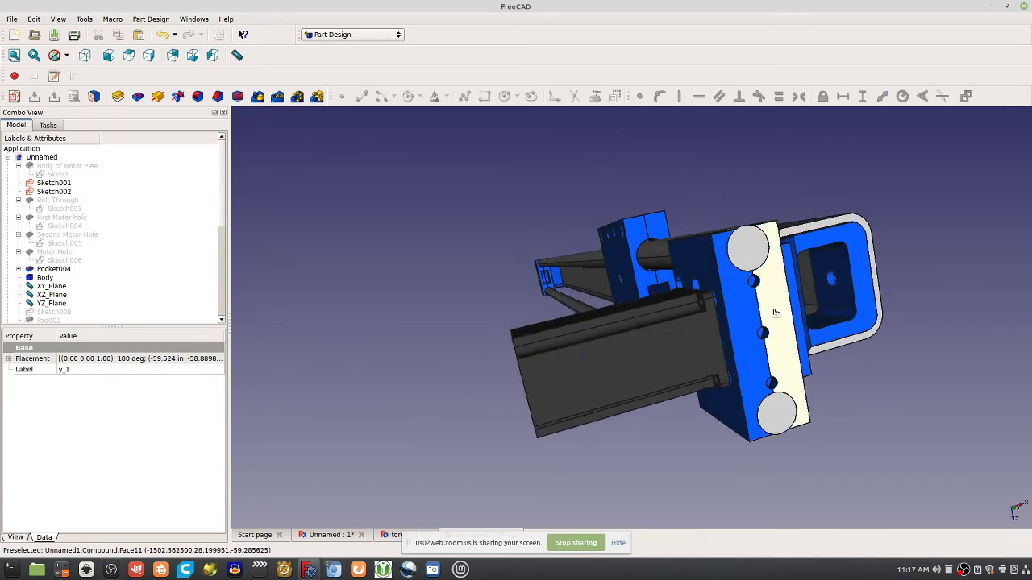
middle_drag(776, 313, 728, 314)
middle_drag(427, 323, 369, 362)
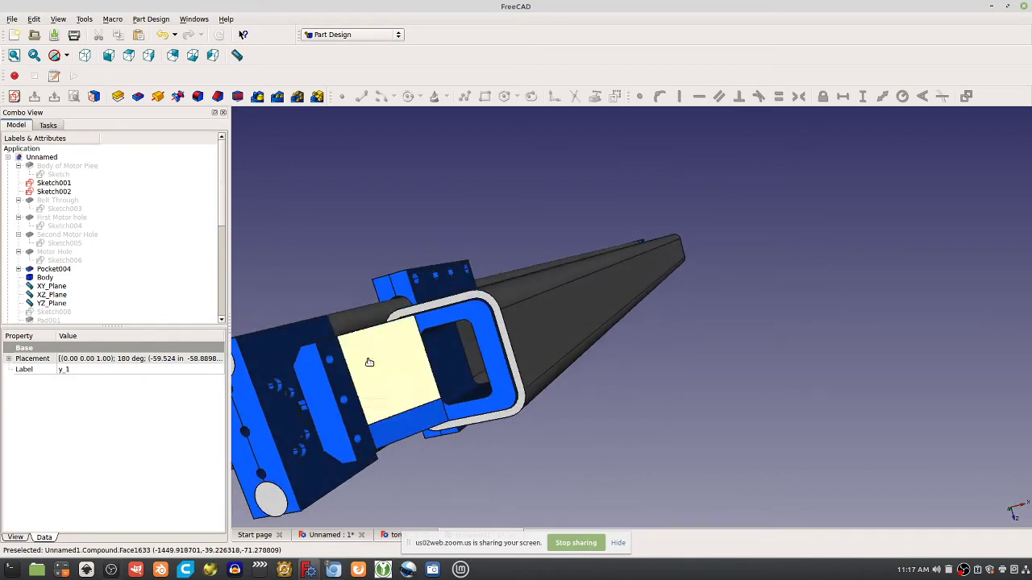
scroll(272, 387, up, 5)
scroll(272, 387, down, 3)
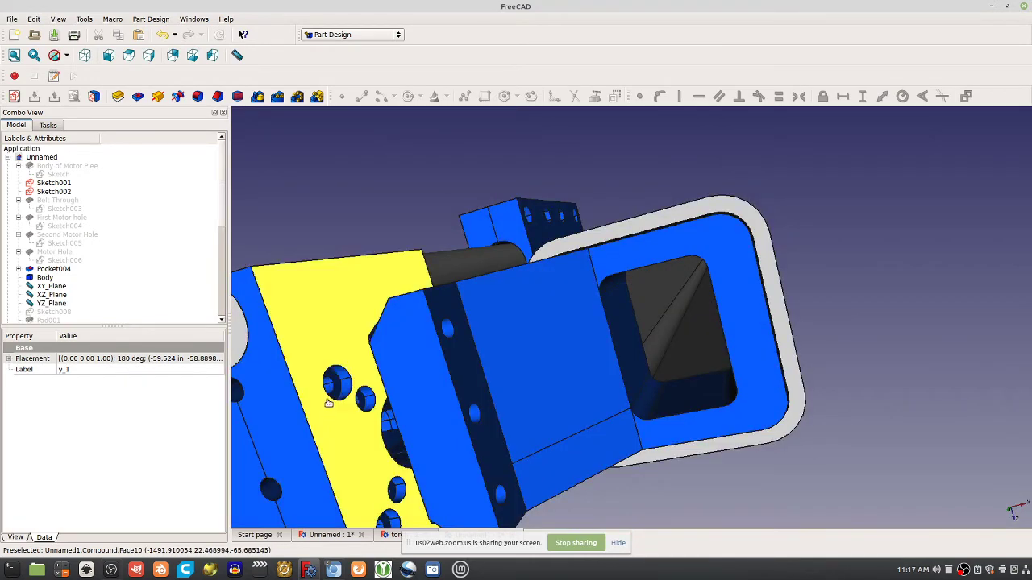
mouse_move(328, 403)
middle_down()
mouse_move(334, 387)
mouse_move(341, 393)
middle_up()
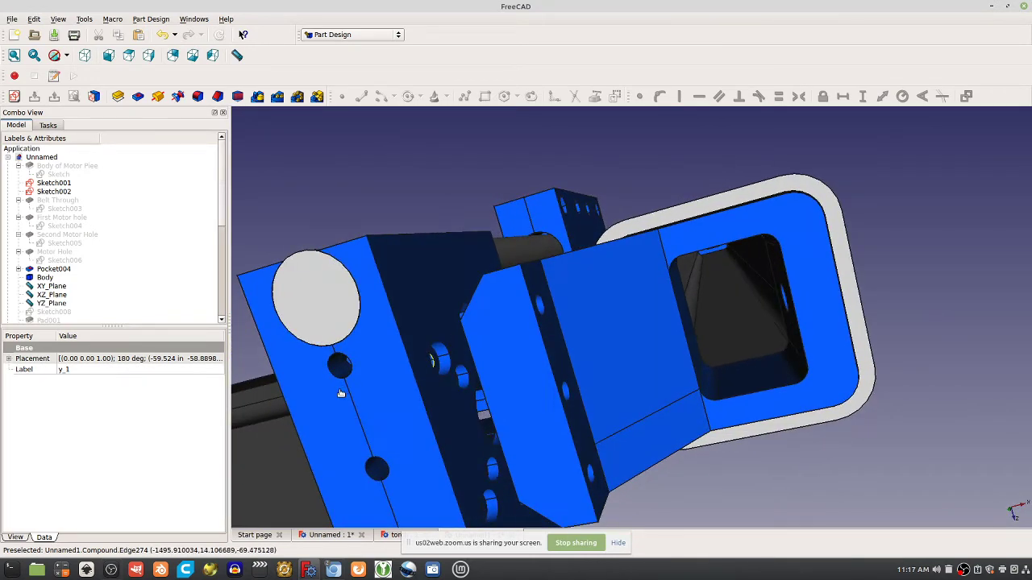
scroll(341, 393, down, 5)
scroll(345, 396, up, 2)
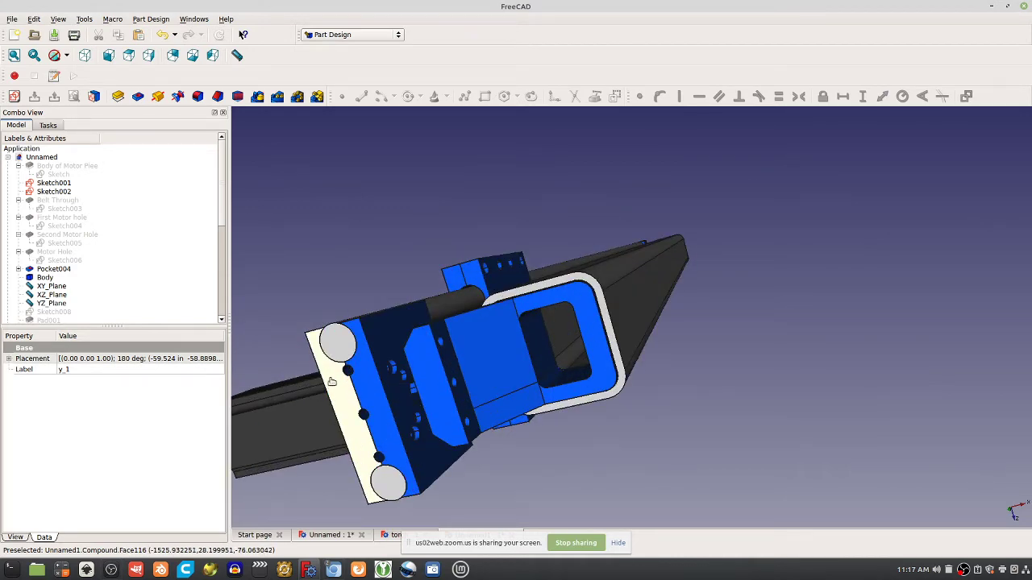
Step: Examine the copied axis's motor end from several angles, including the motor block's side holes and the rod ends
middle_drag(330, 381, 556, 398)
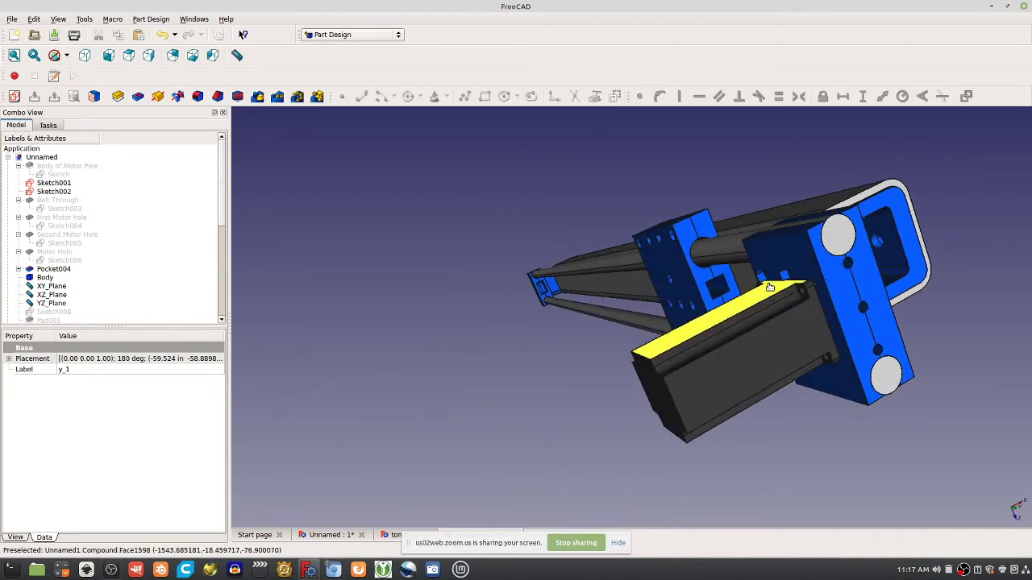
middle_drag(770, 287, 684, 376)
double_click(918, 325)
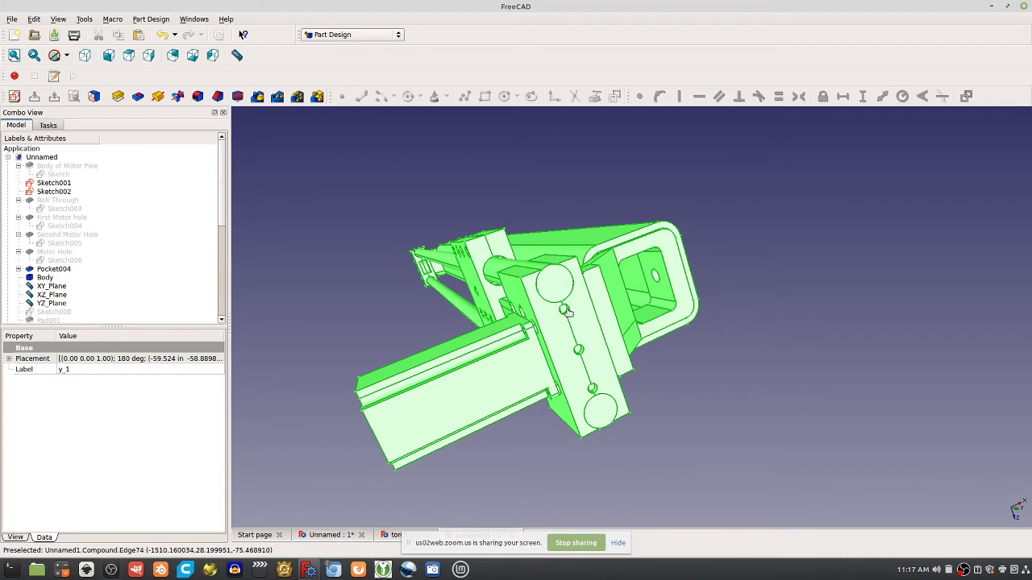
middle_drag(564, 327, 683, 305)
click(717, 296)
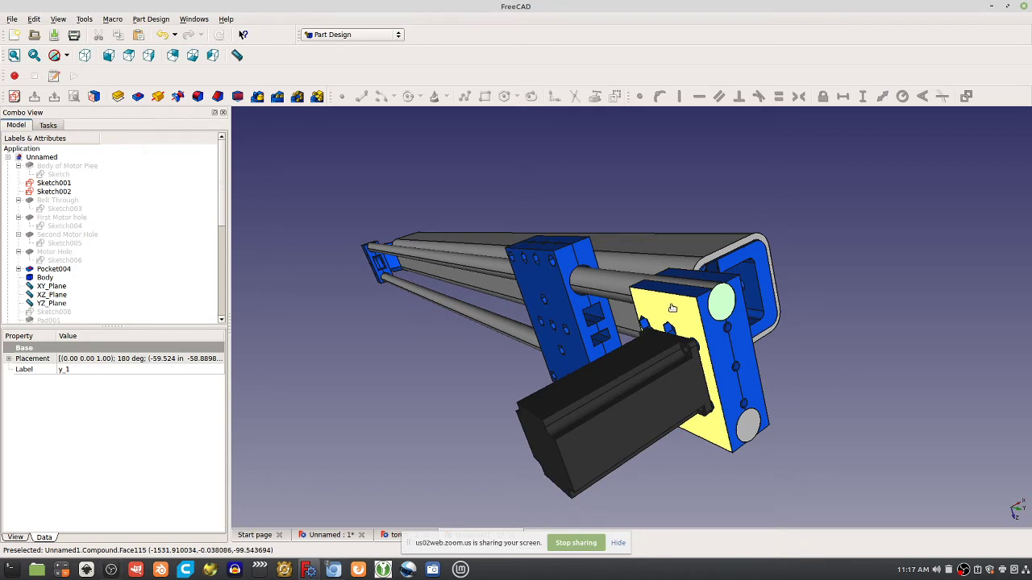
scroll(673, 307, up, 2)
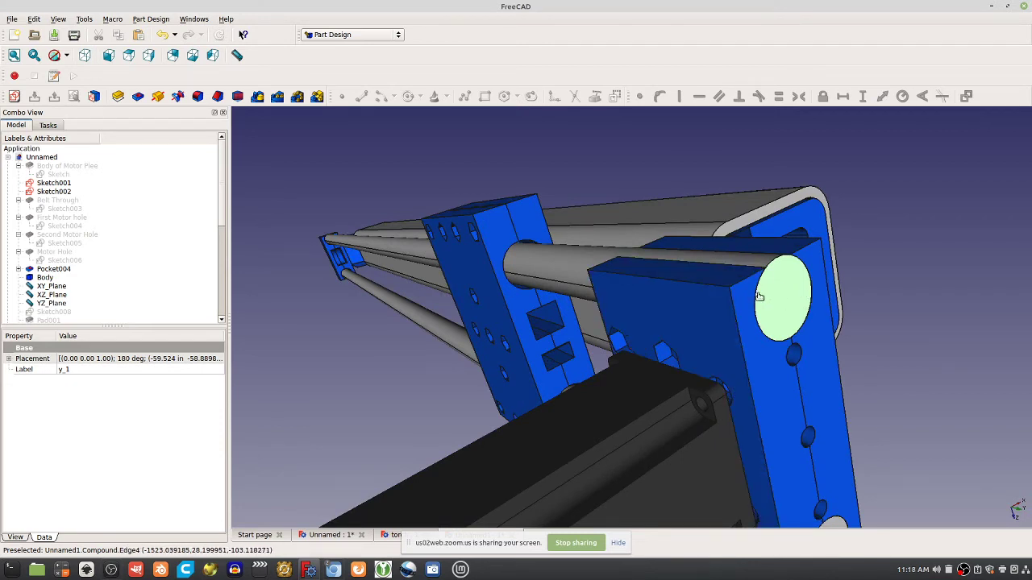
scroll(681, 350, down, 3)
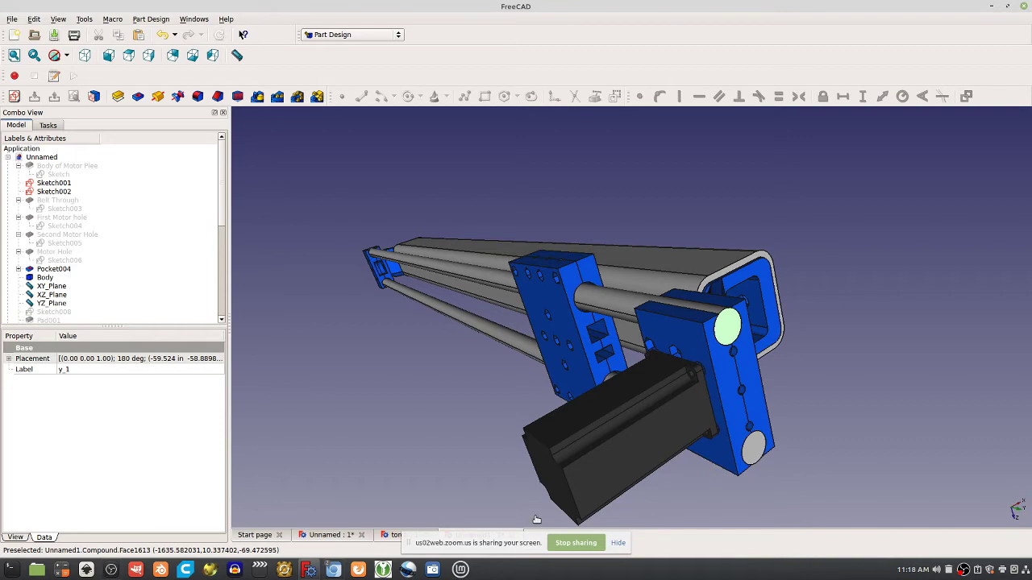
Step: Switch to the CNC Torch Table slides in Chromium and add "Set Screw to hold rods" as feature 5 on the Features of Motor Piece slide
click(326, 570)
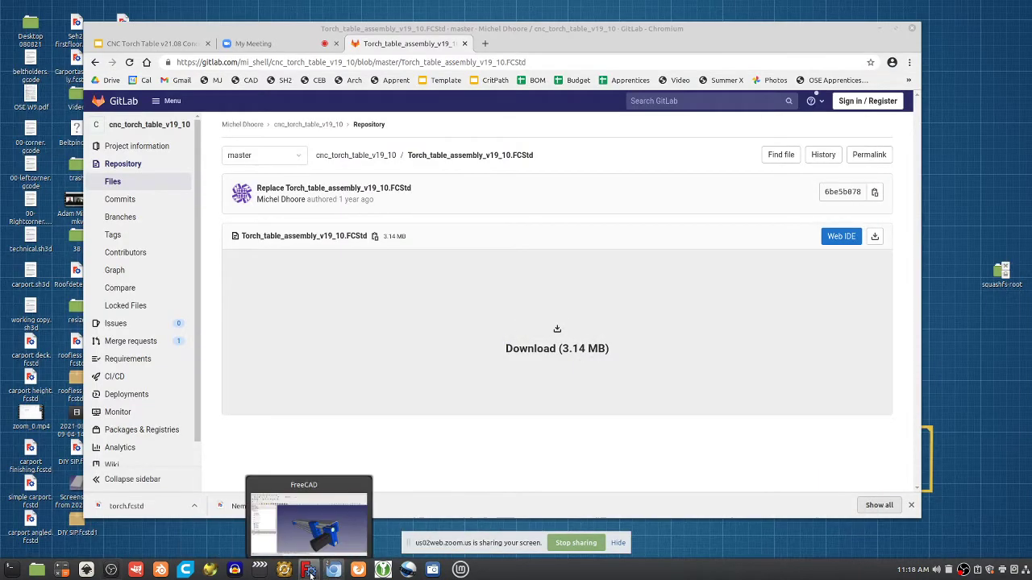
click(308, 569)
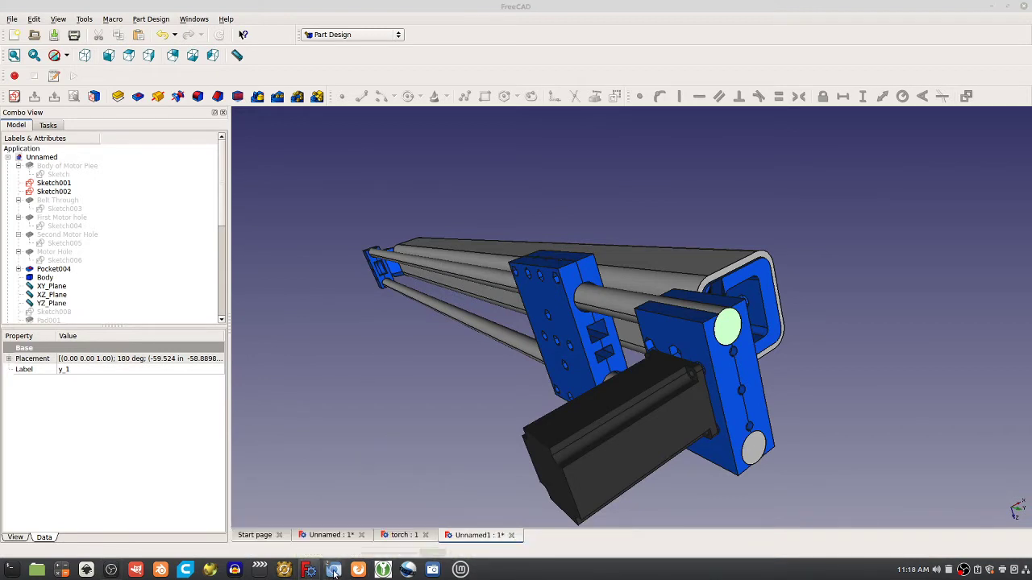
mouse_move(336, 572)
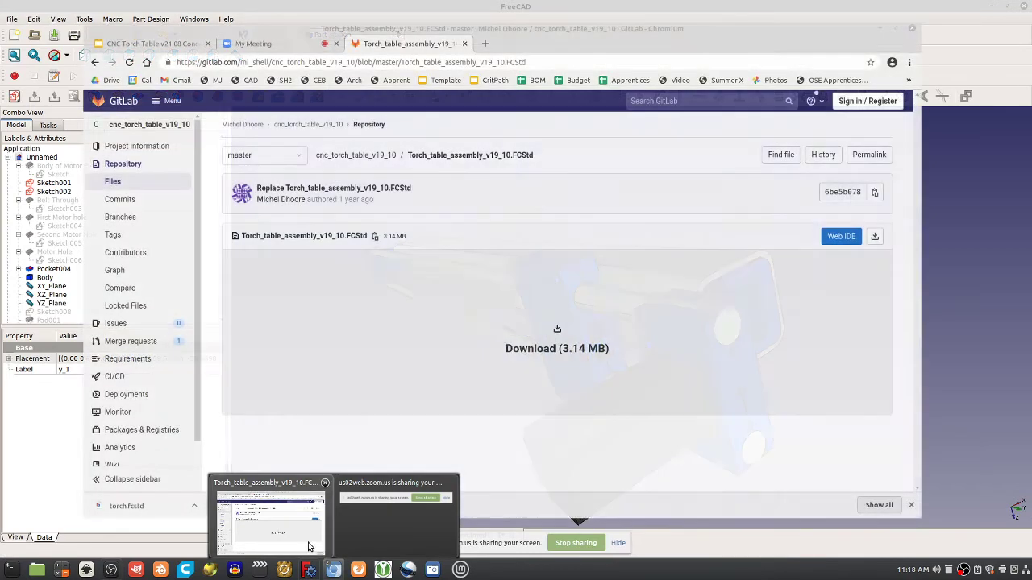
click(302, 528)
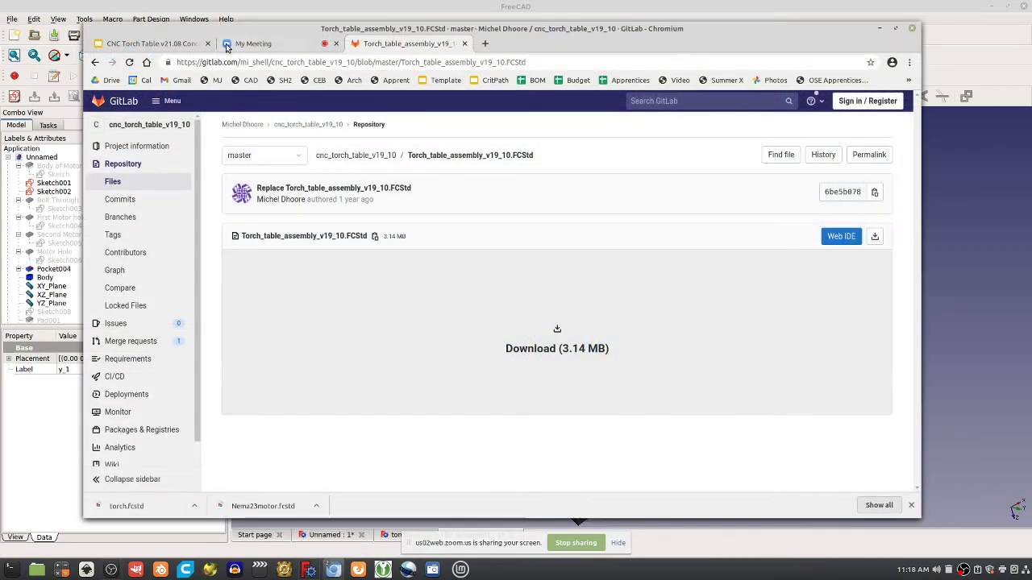
click(137, 43)
scroll(157, 242, up, 2)
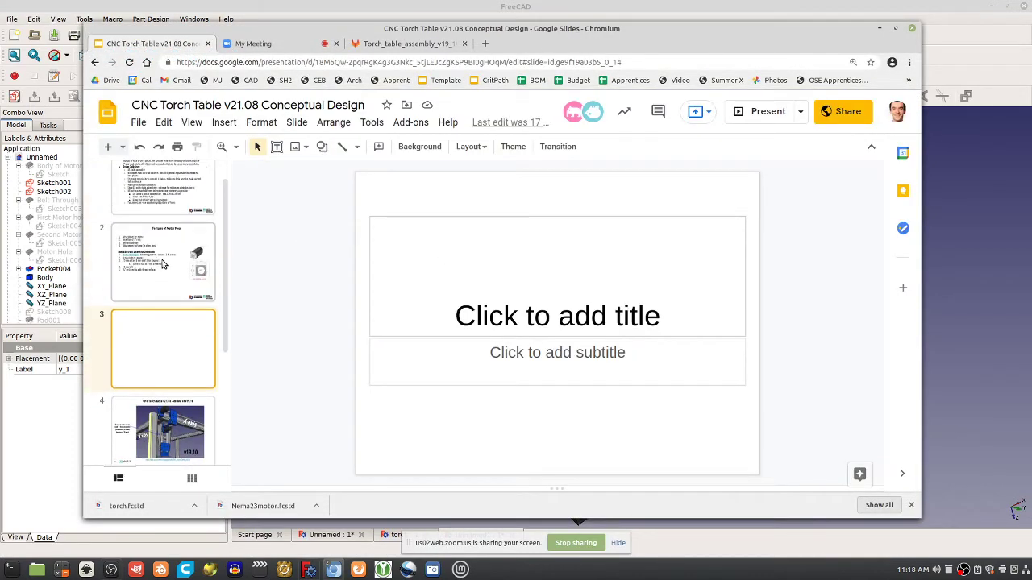
click(161, 263)
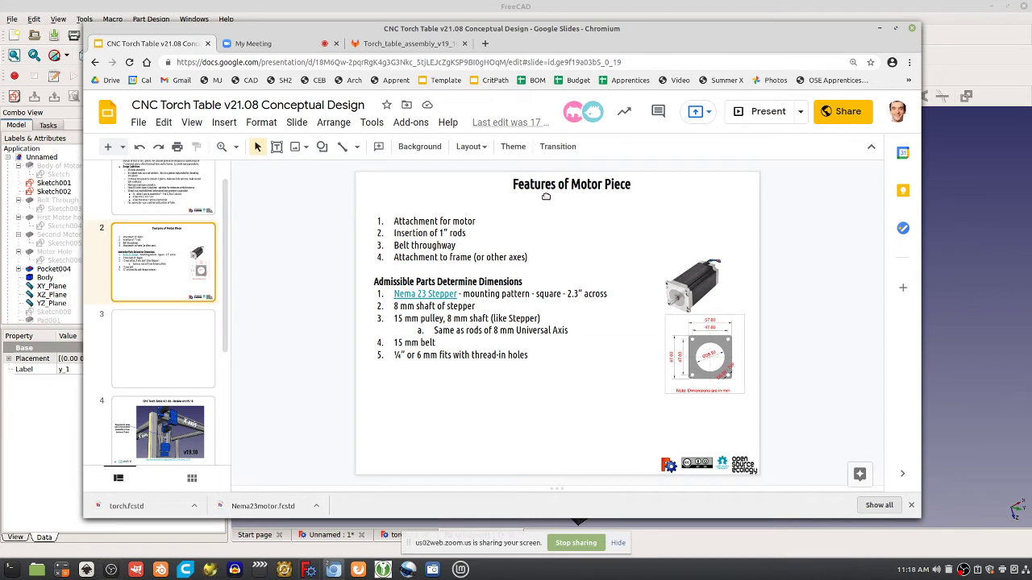
click(529, 257)
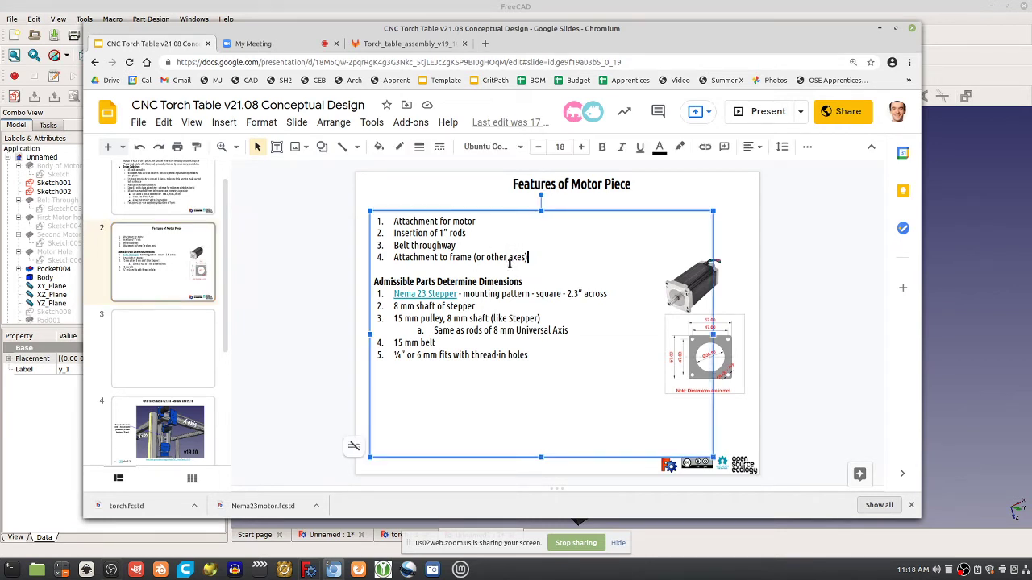
key(Return)
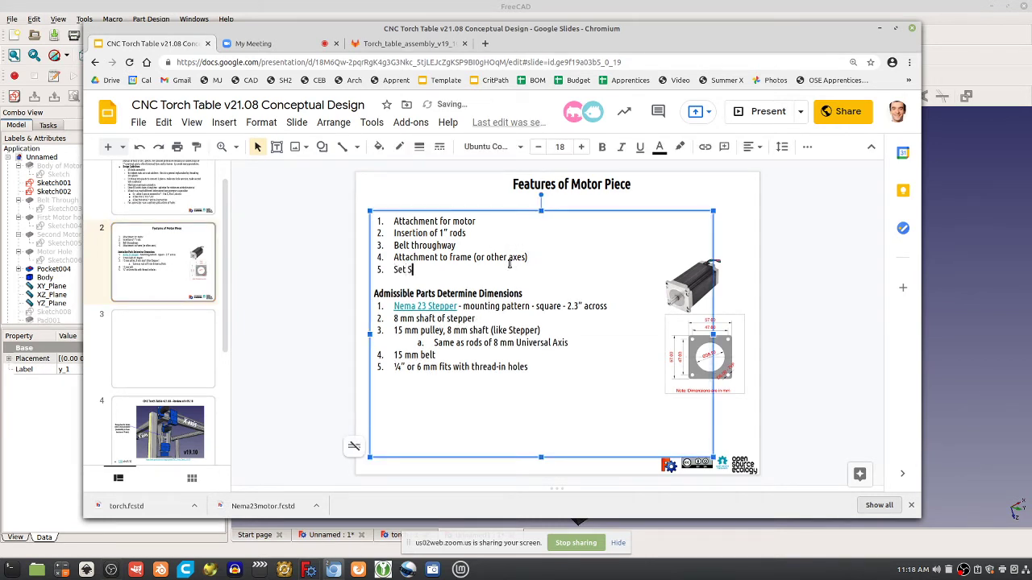
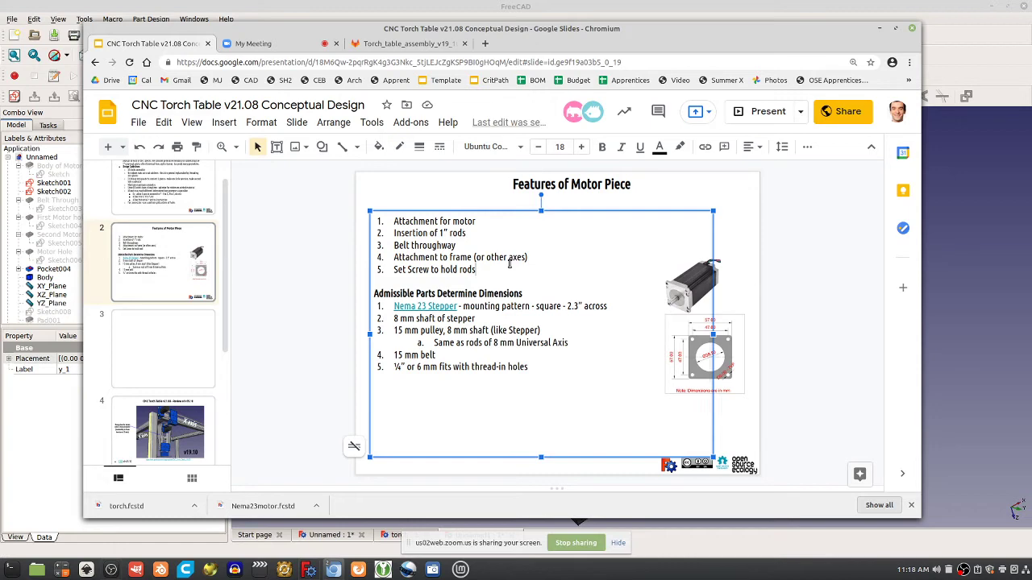
Step: Return to FreeCAD and save the motor block document on the Desktop as "sample motor piece"
click(1023, 338)
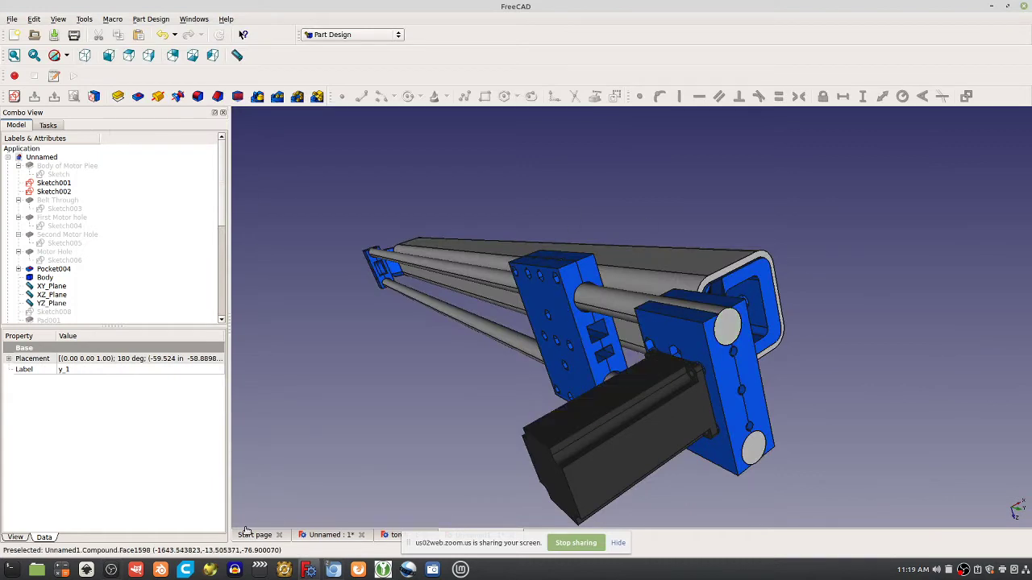
click(316, 536)
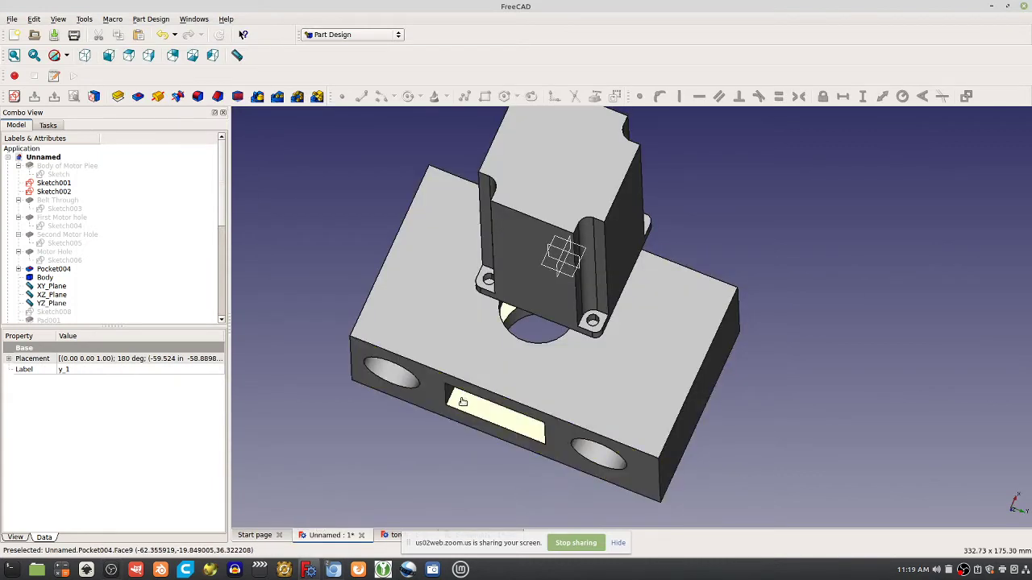
key(ctrl+s)
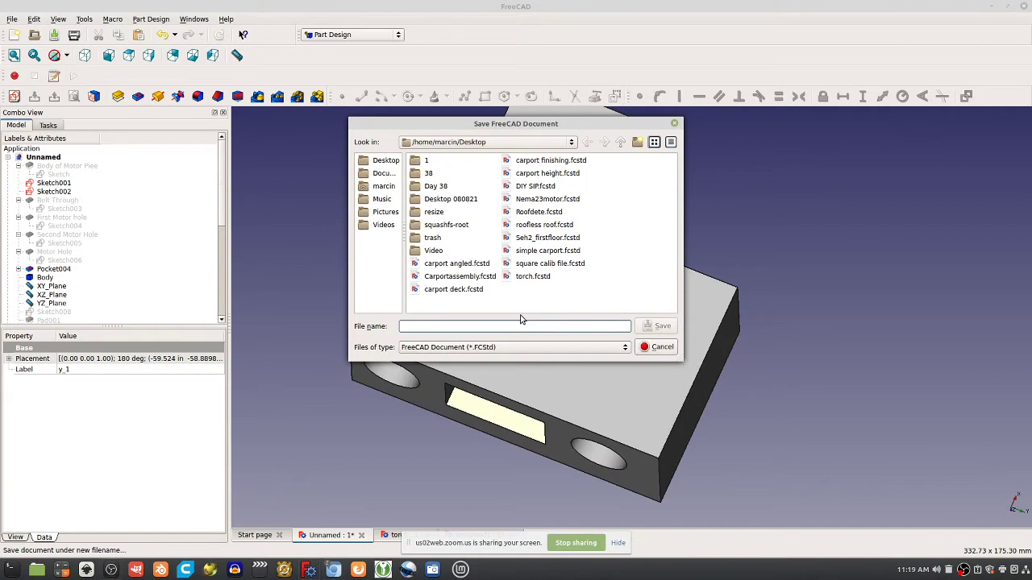
text(sample mo)
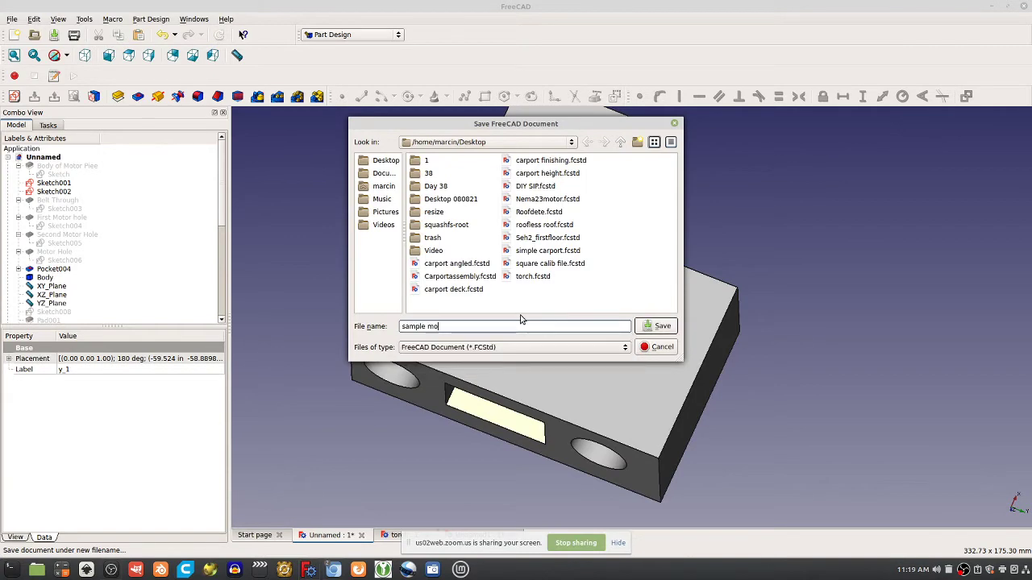
text(tor piece)
key(Return)
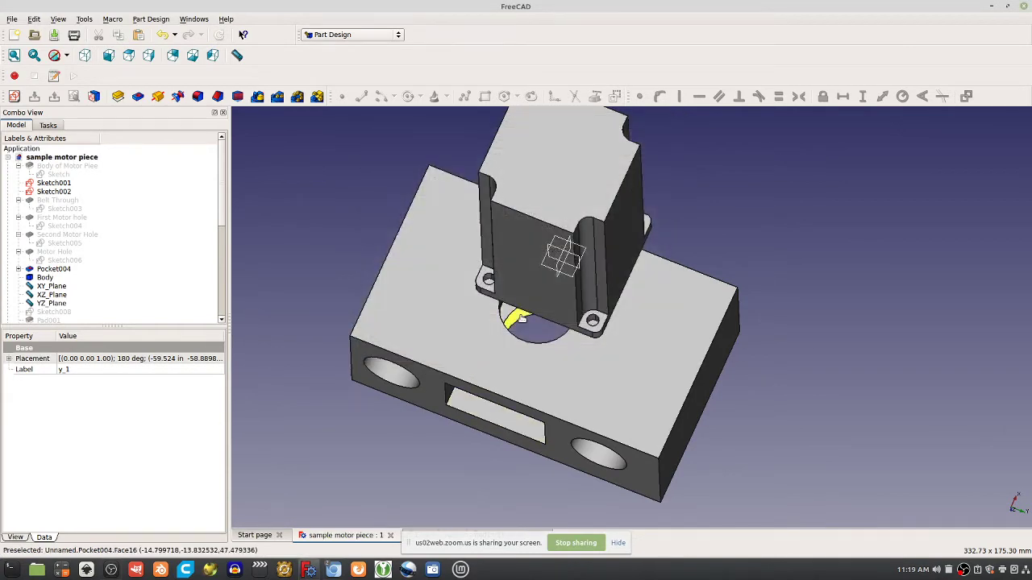
middle_drag(782, 377, 410, 246)
click(433, 272)
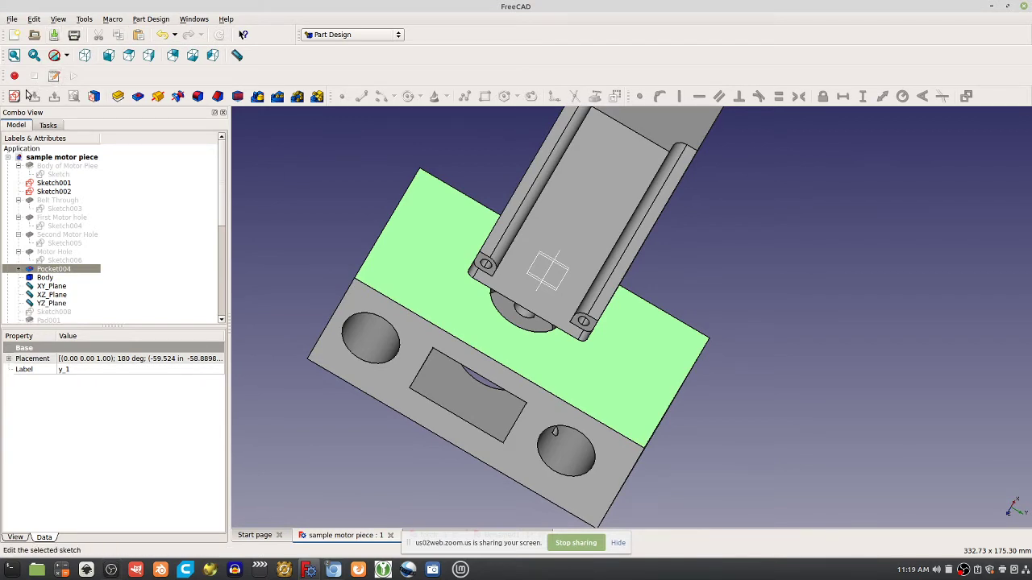
click(14, 96)
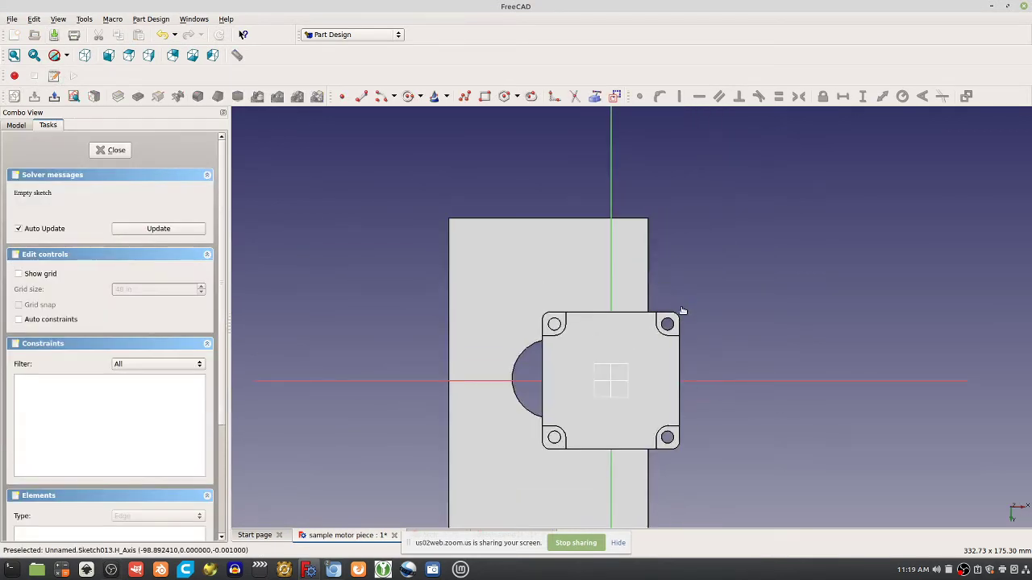
click(127, 154)
Step: Make the motor block semi-transparent and examine its internal rod bores, belt channel and screw holes
click(535, 255)
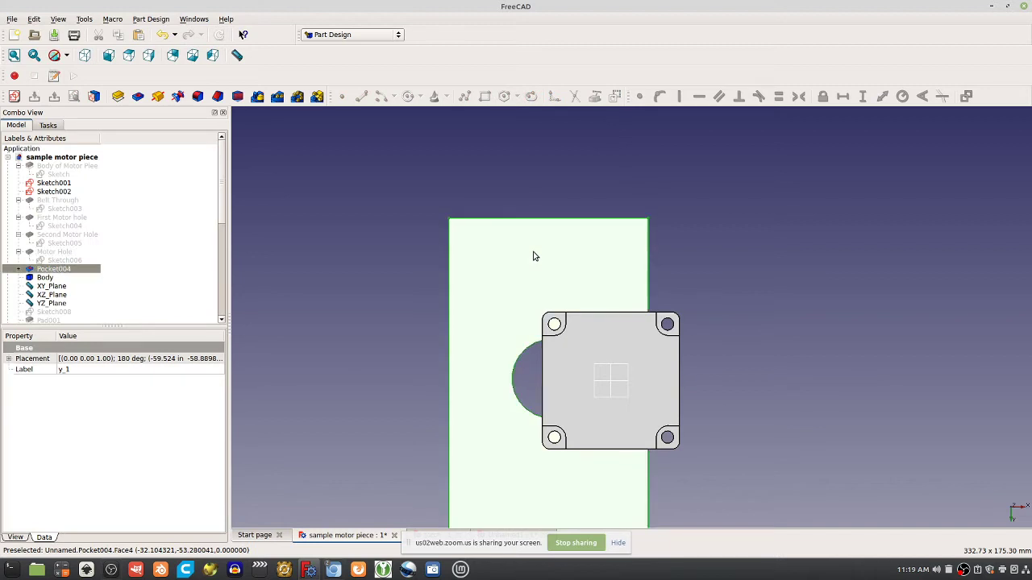
right_click(534, 255)
click(508, 326)
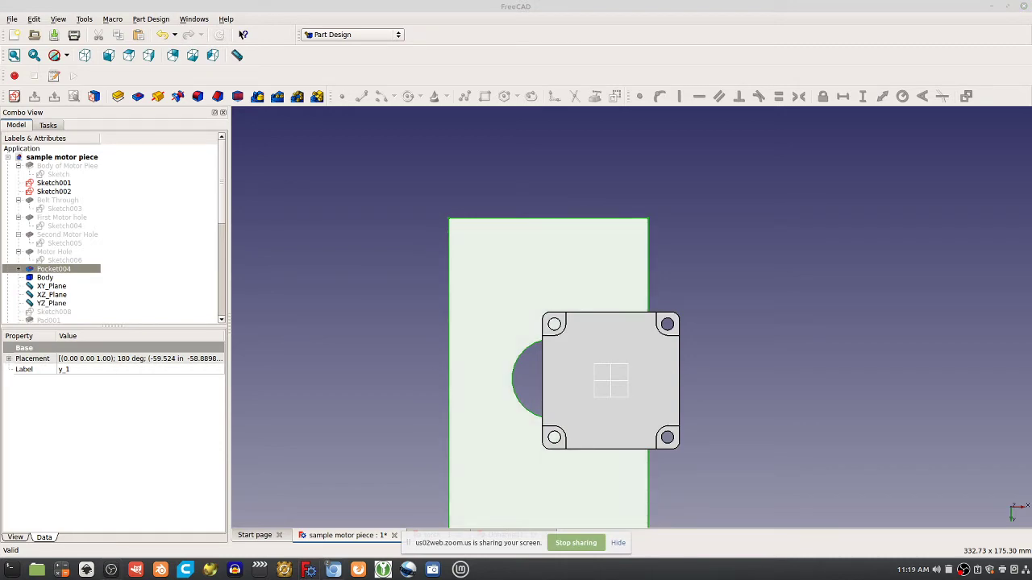
drag(470, 263, 905, 321)
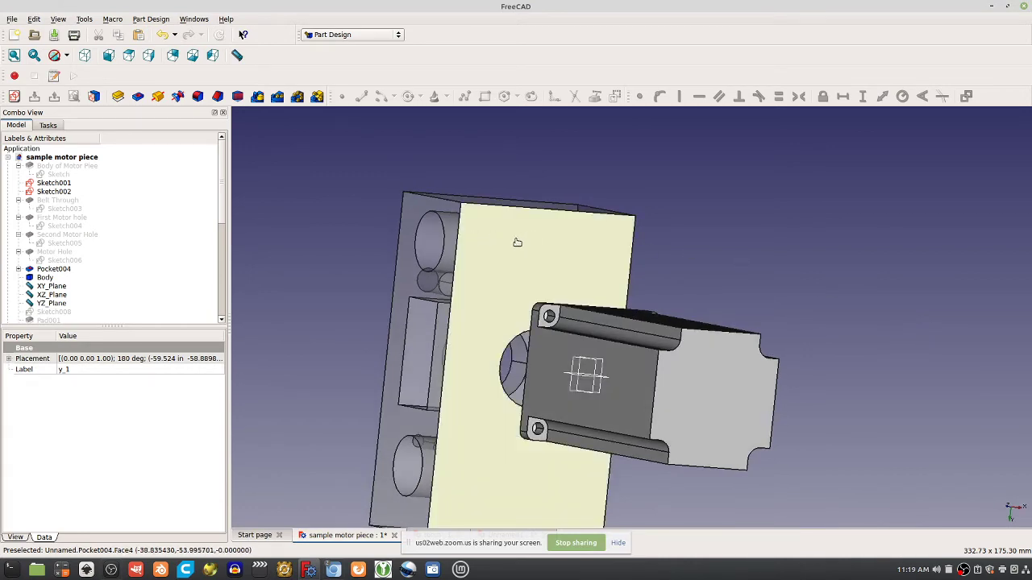
drag(702, 199, 679, 167)
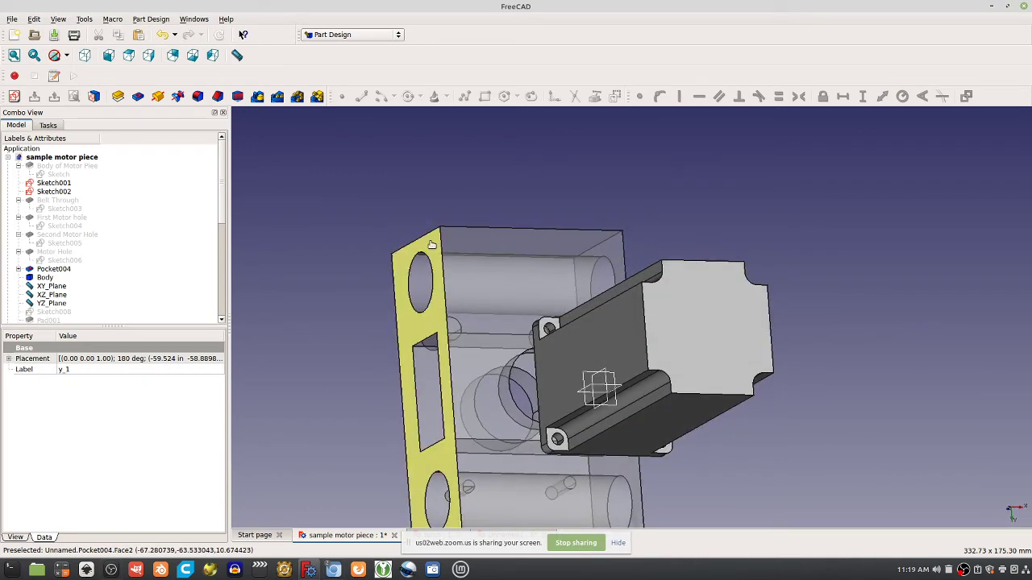
Step: Sketch a circle on the block's motor-side face, over one rod bore, and enlarge it to nearly the bore's width
click(521, 281)
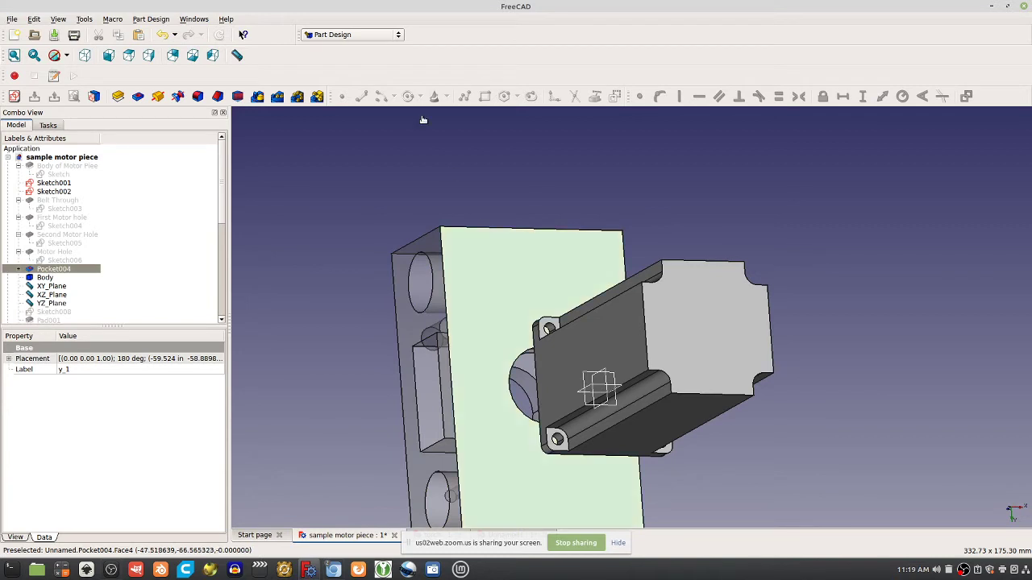
click(14, 97)
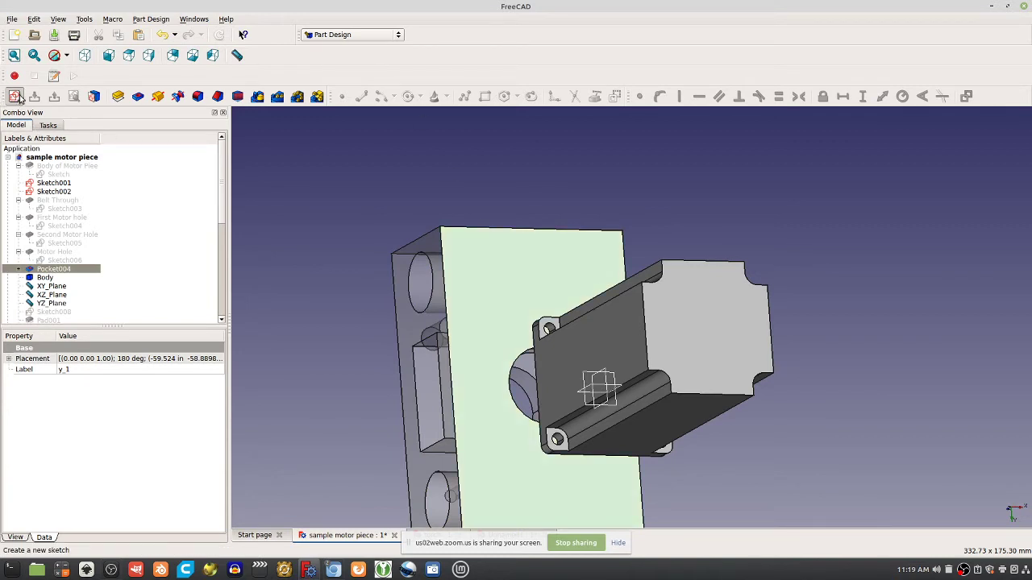
click(408, 96)
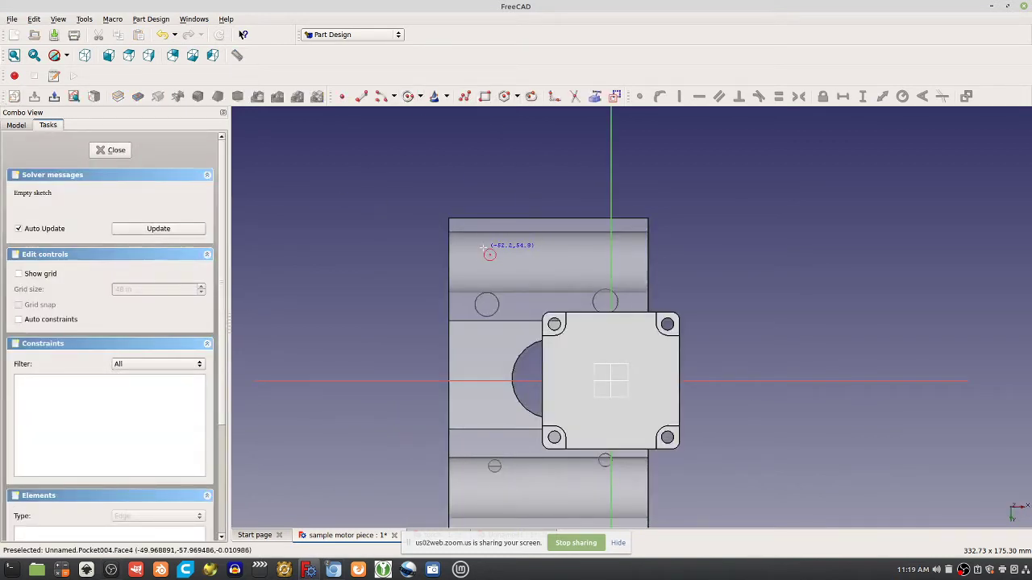
click(469, 240)
click(408, 96)
click(500, 263)
click(518, 278)
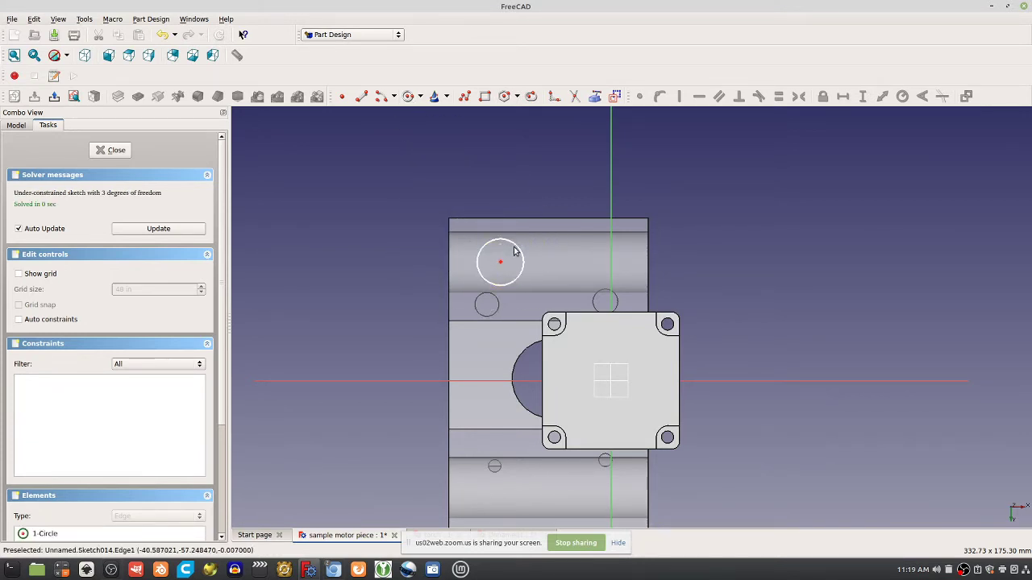
drag(522, 253, 529, 252)
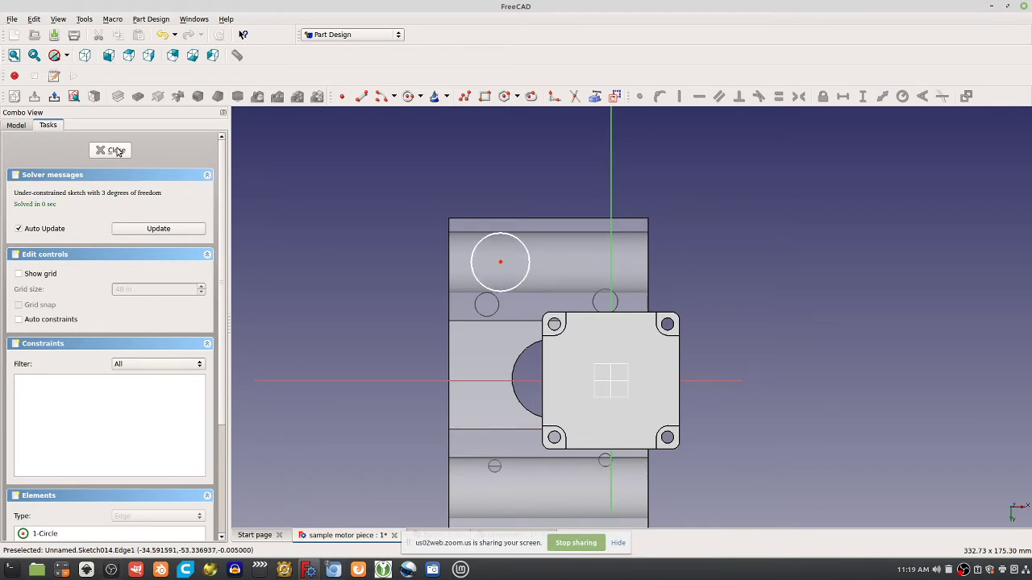
click(116, 148)
Step: Pad the circle sketched over the rod bore outward from the block by a typed length
click(118, 96)
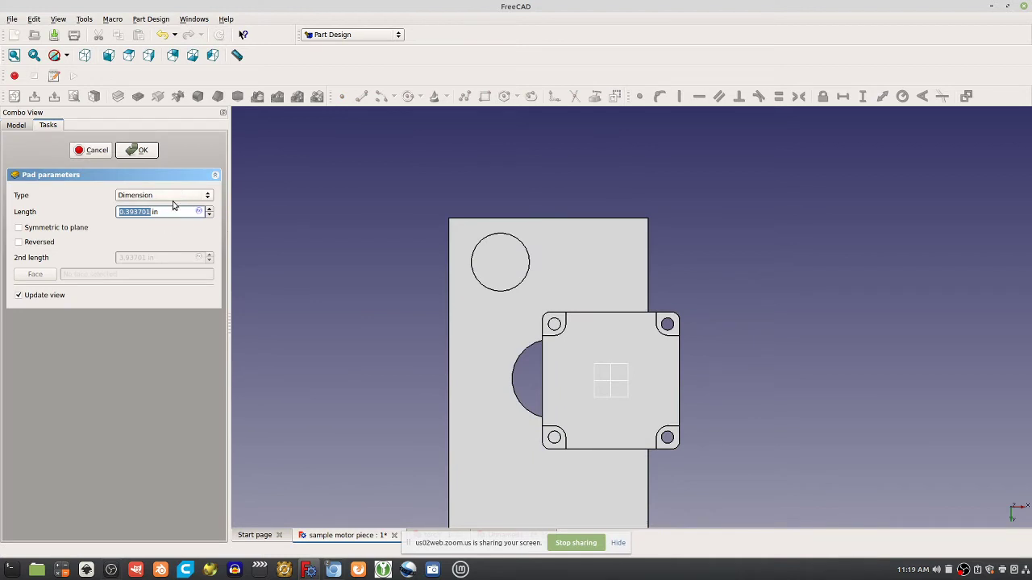
text(05)
key(Return)
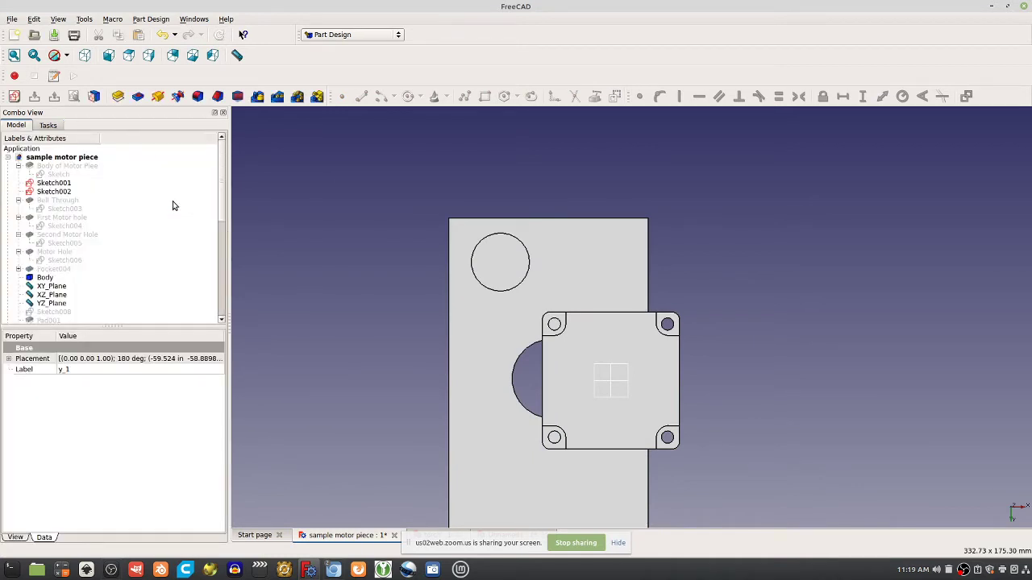
Step: Open the copied y_1 axis in the Unnamed1 document for transforming
scroll(92, 293, down, 10)
double_click(44, 313)
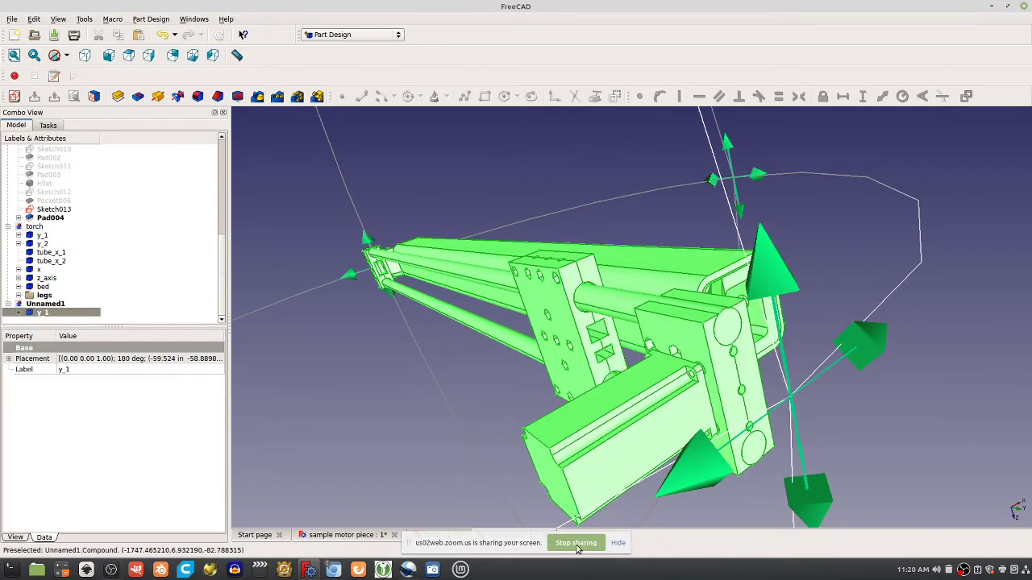
click(992, 6)
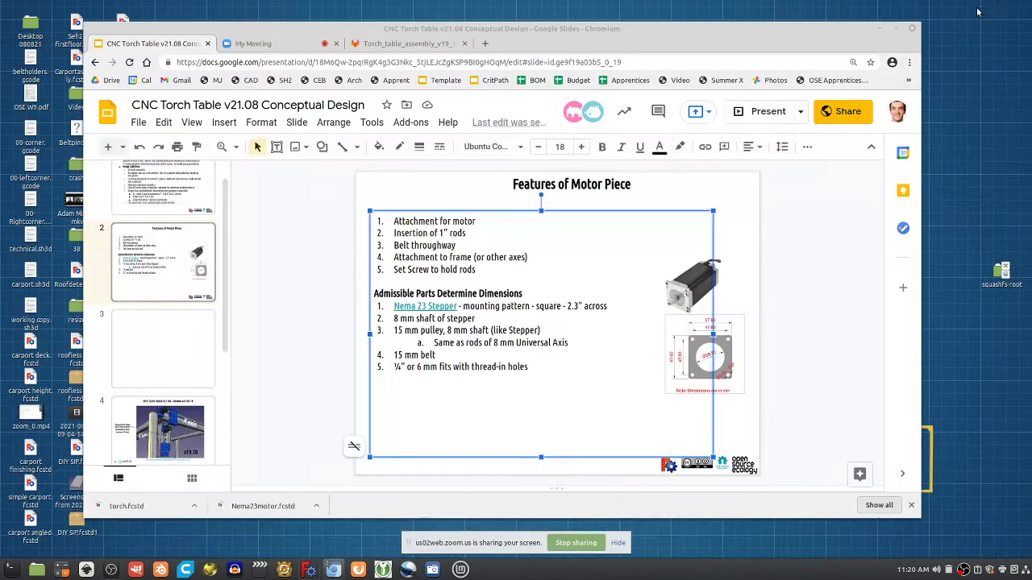
click(338, 571)
mouse_move(335, 572)
click(311, 523)
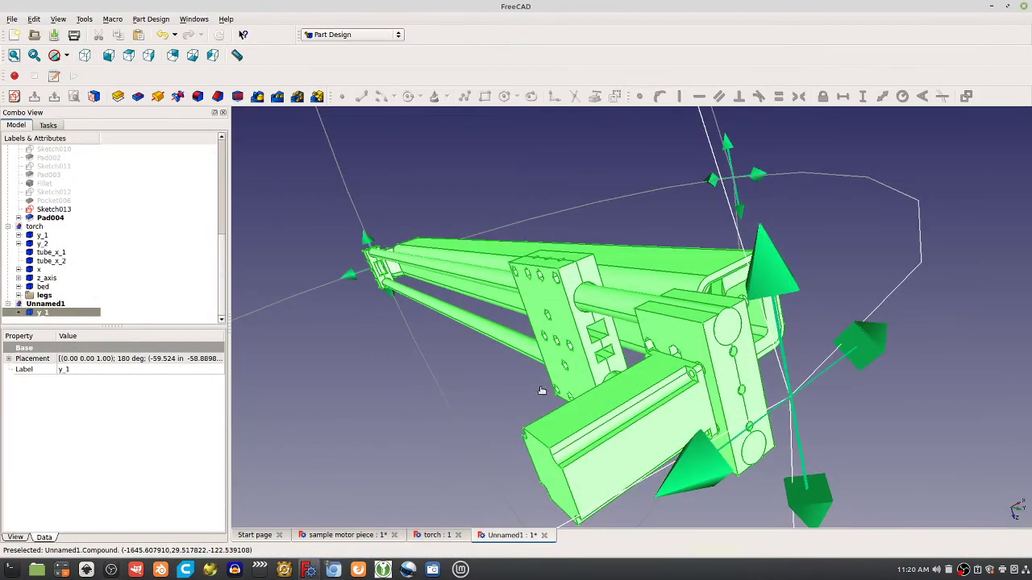
Step: Close the torch document, the Unnamed1 document without saving its changes, and the start page, keeping the sample motor piece open
click(432, 535)
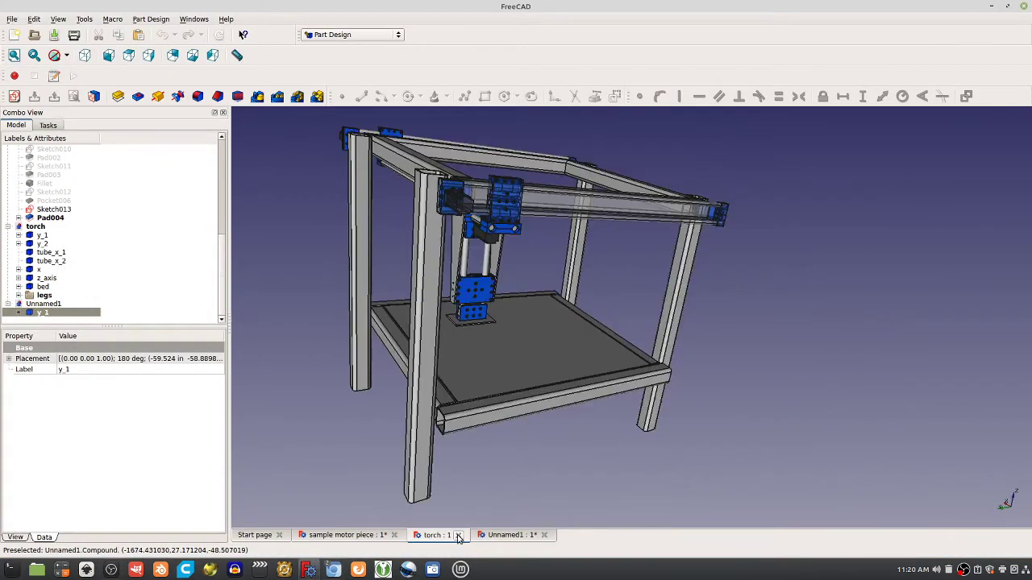
click(458, 535)
click(481, 536)
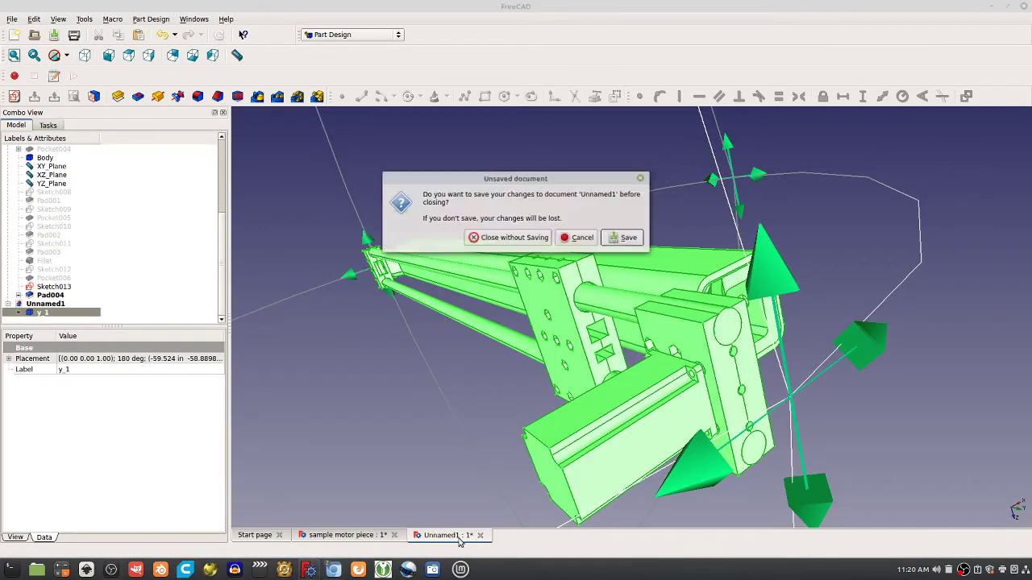
click(513, 238)
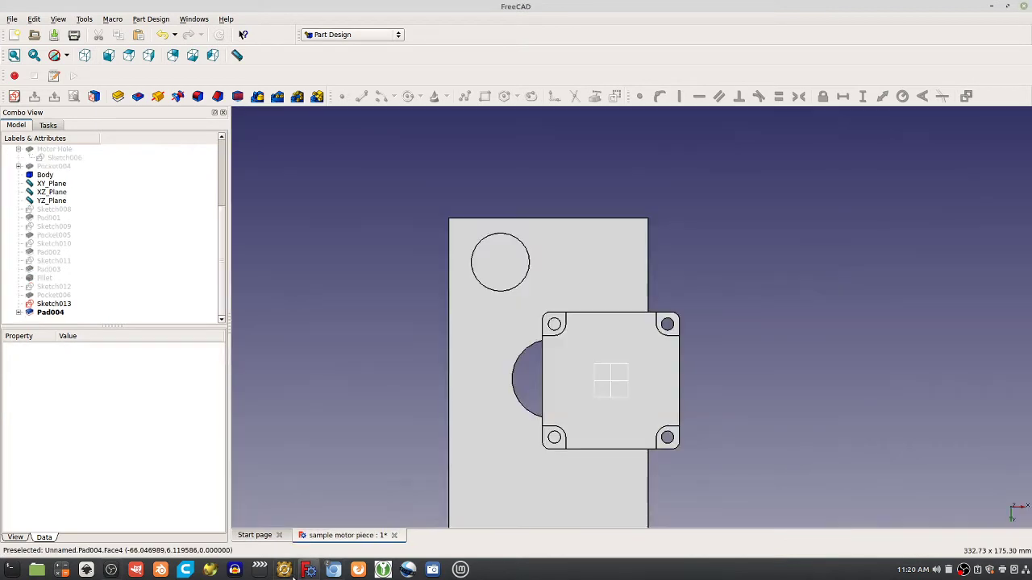
mouse_move(333, 570)
click(355, 522)
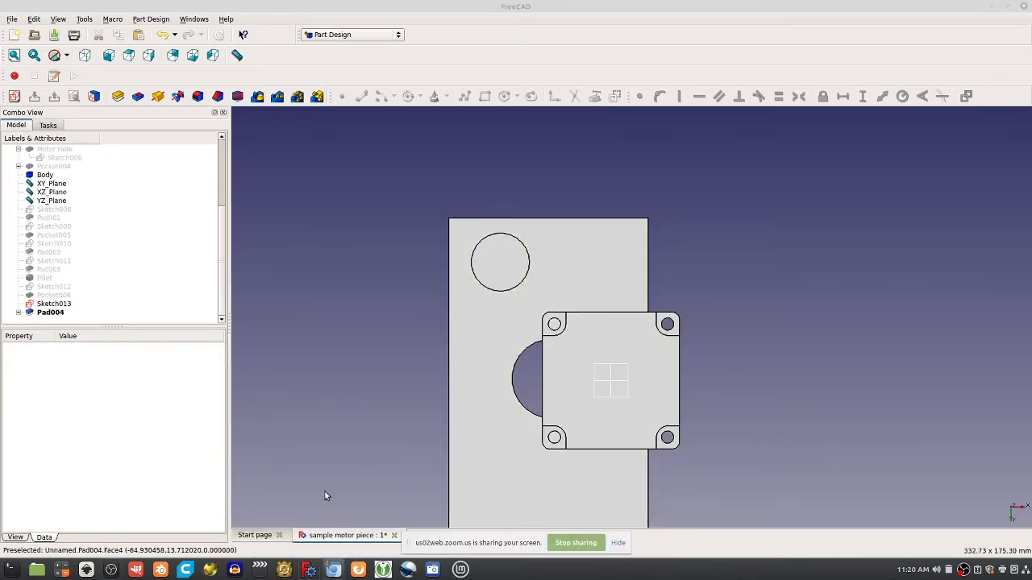
click(322, 537)
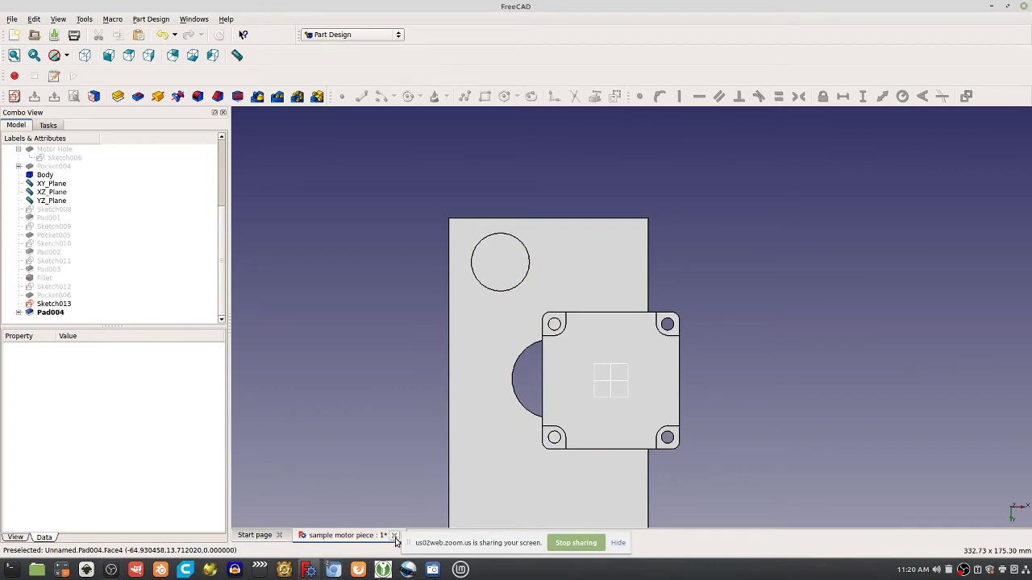
click(278, 536)
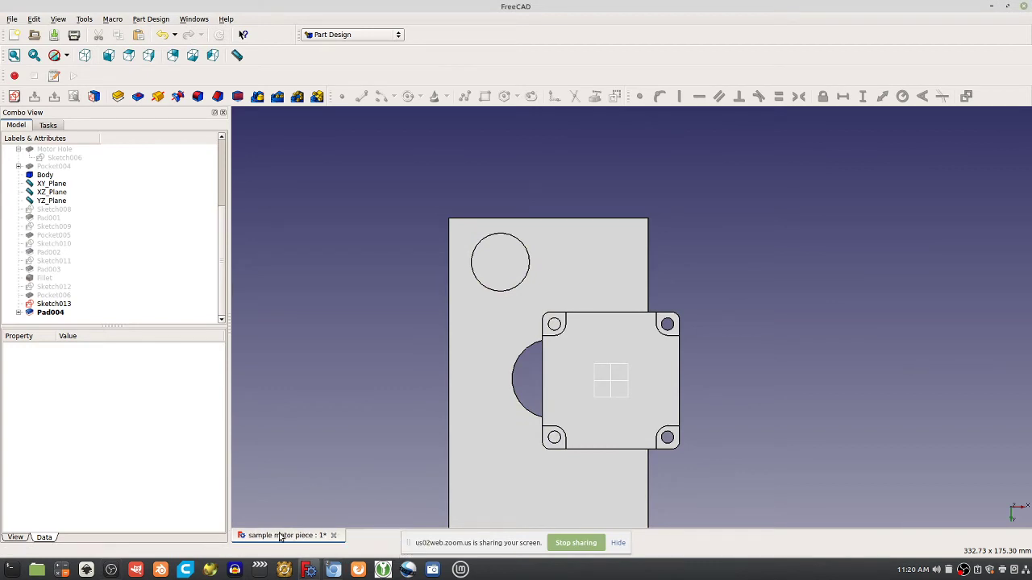
Step: Shorten the cylindrical pad on the block's motor-side face to a length of 0.5 in
middle_drag(516, 295, 170, 325)
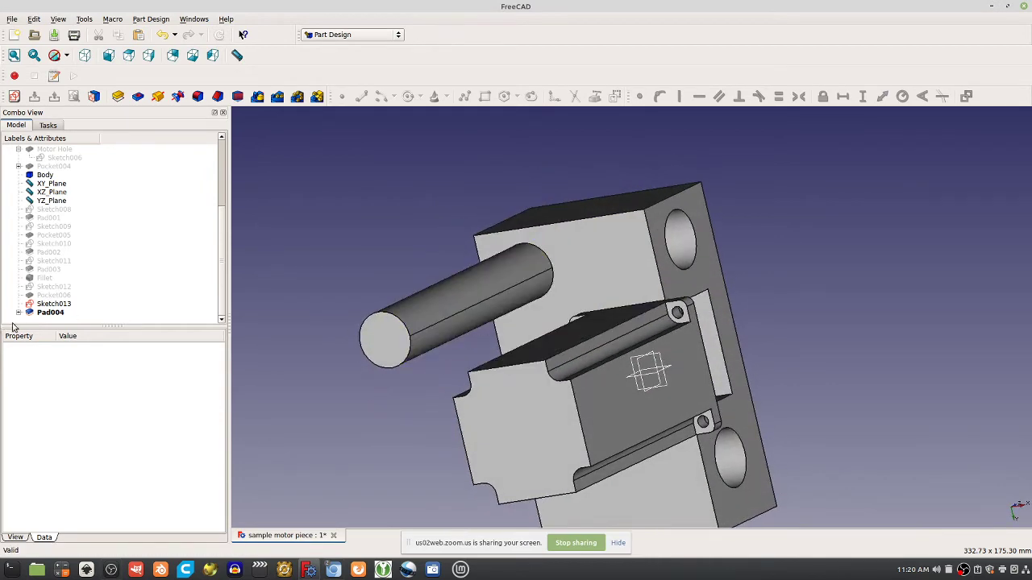
double_click(49, 312)
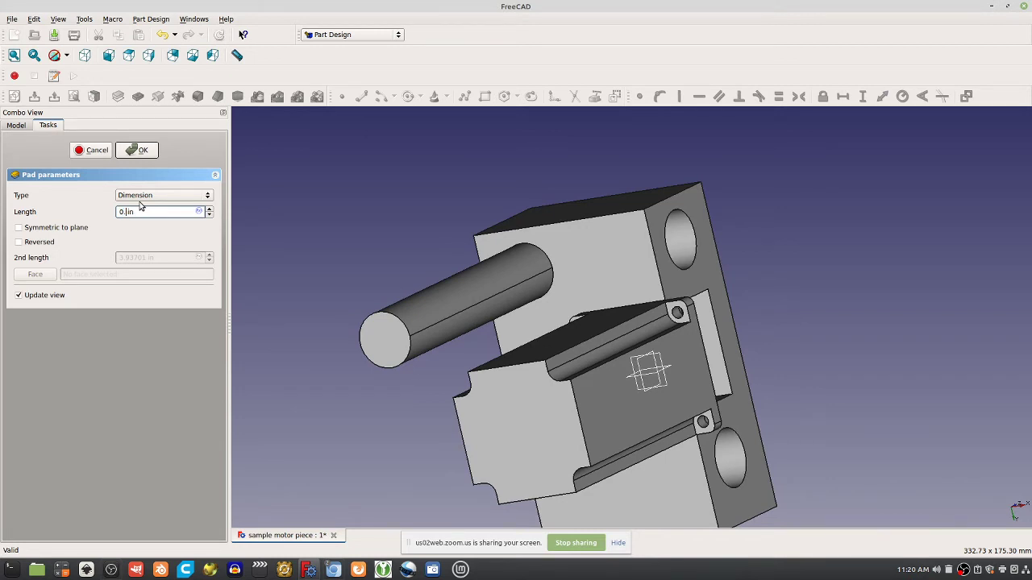
key(Escape)
Step: Sketch a circle of about 0.14 in radius near the centre of the short cylinder's end face and reopen the sketch for editing
middle_drag(594, 278, 503, 308)
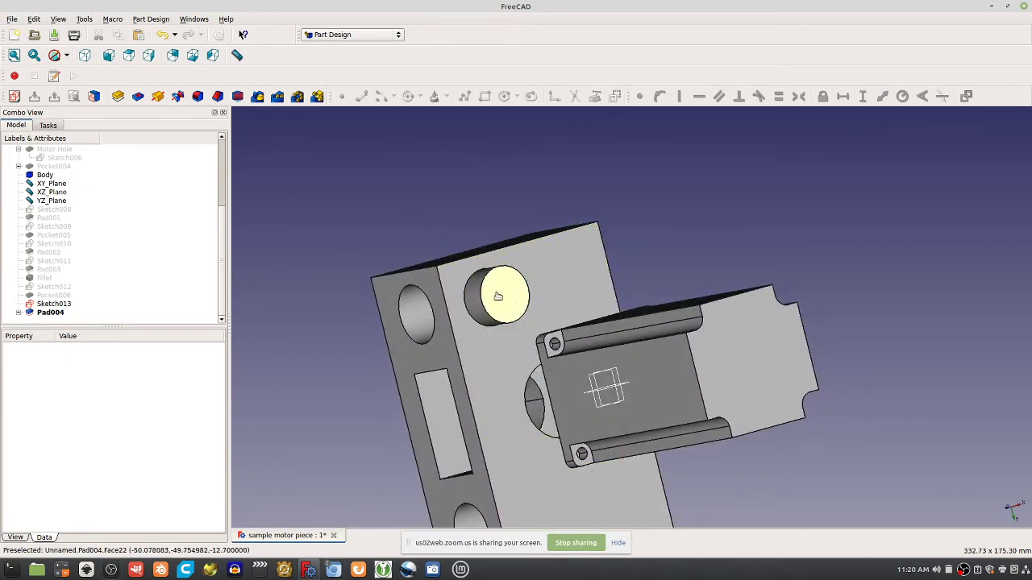
click(500, 295)
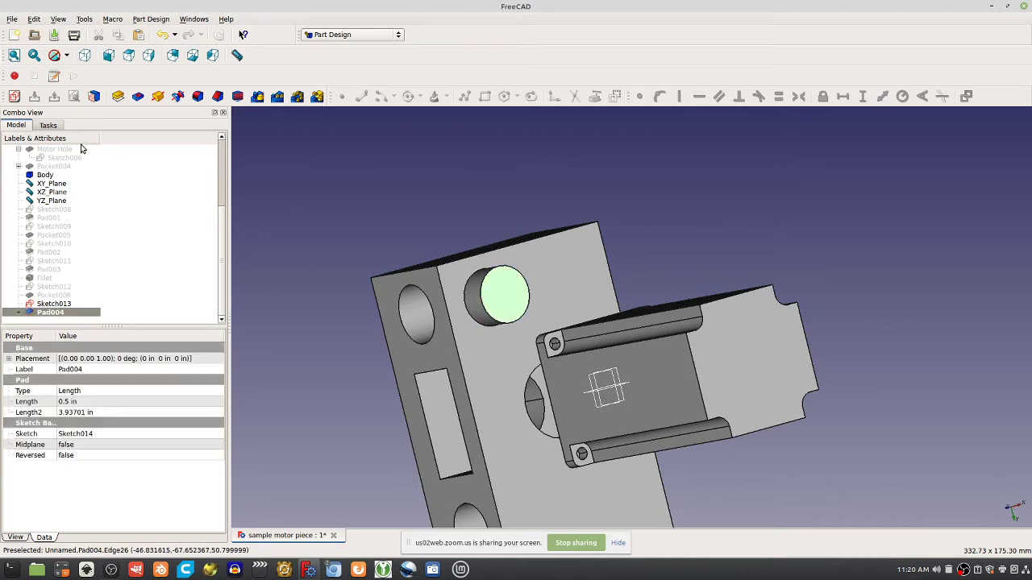
click(13, 96)
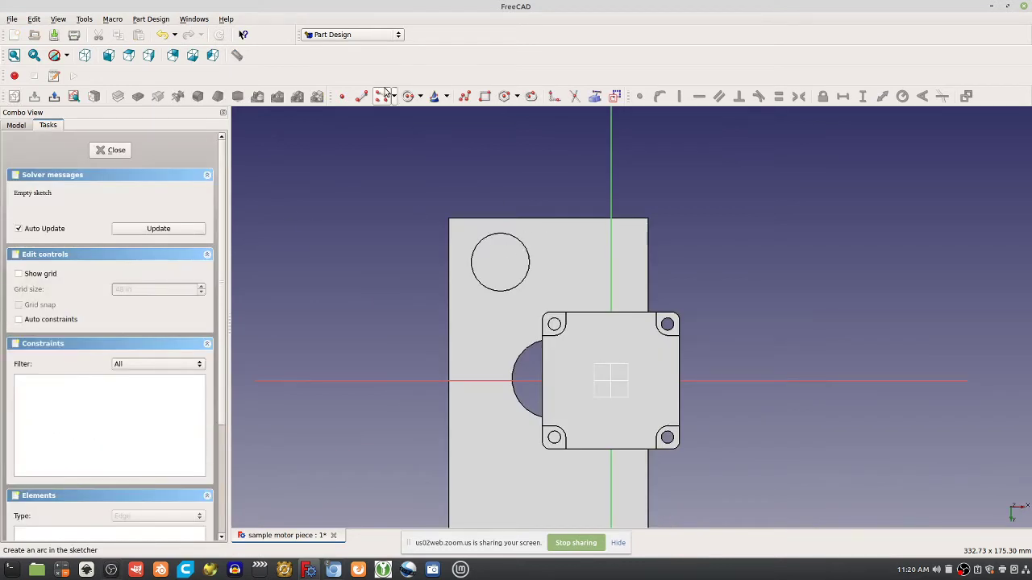
click(408, 96)
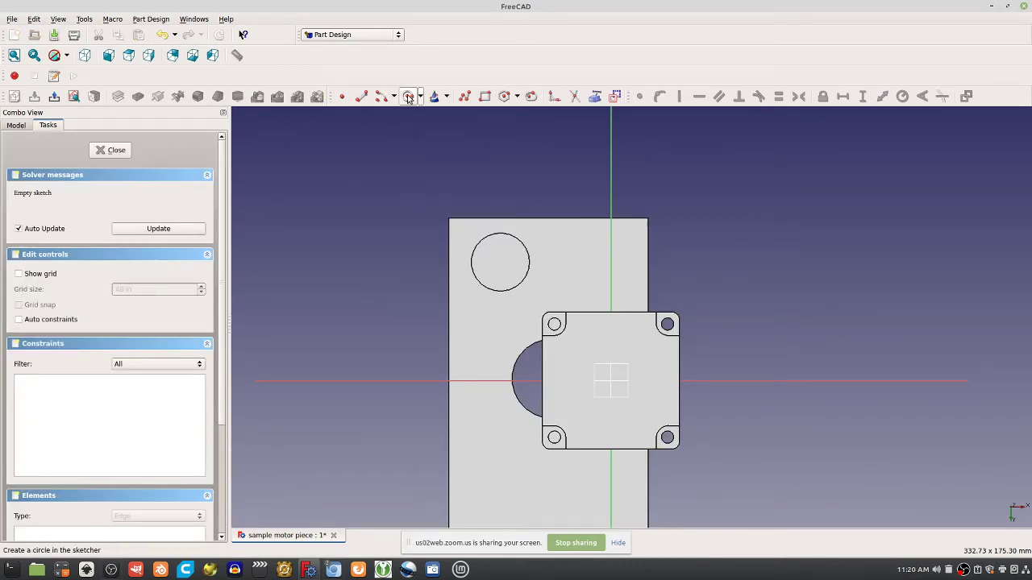
click(502, 263)
click(508, 262)
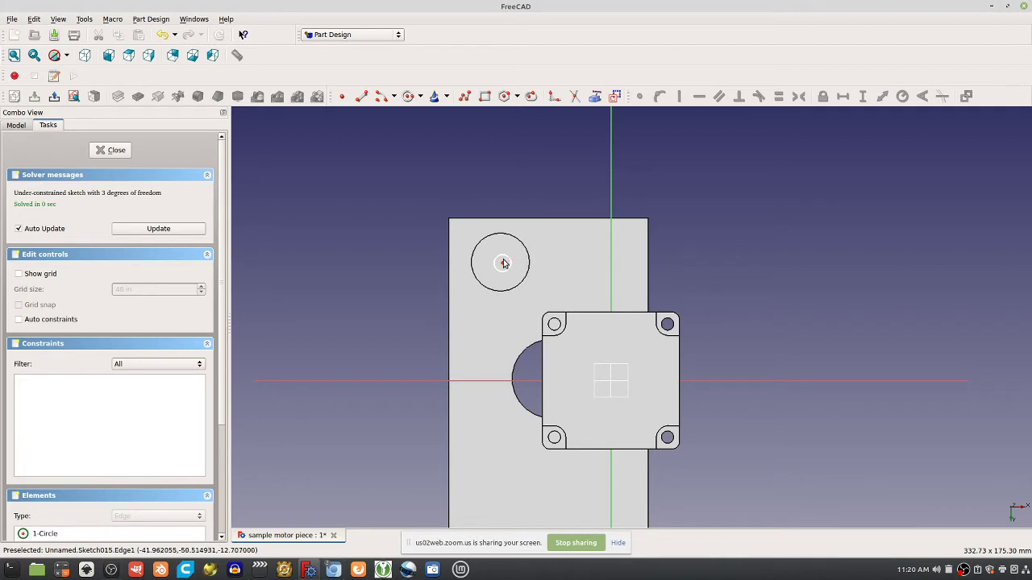
click(113, 151)
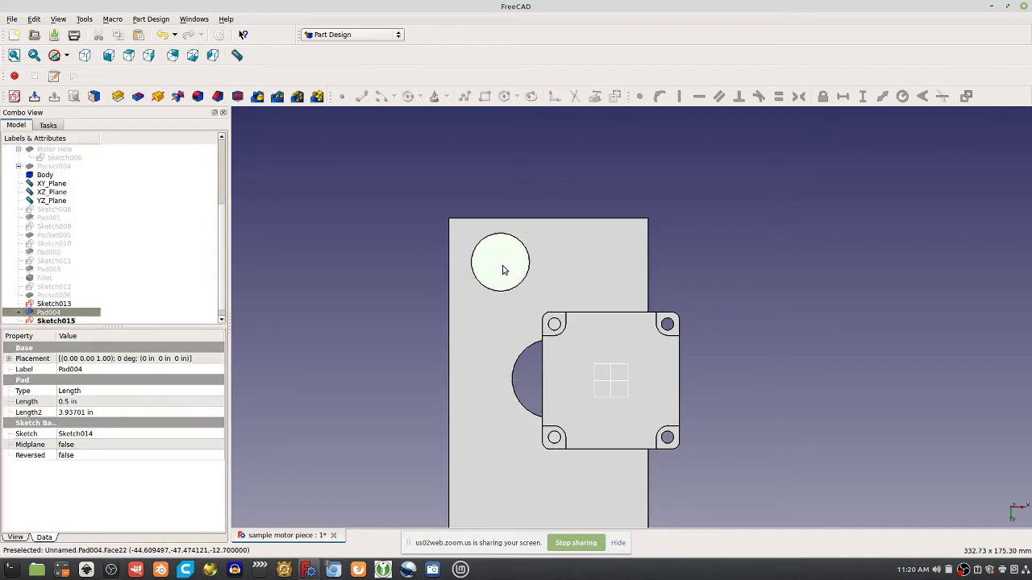
double_click(85, 315)
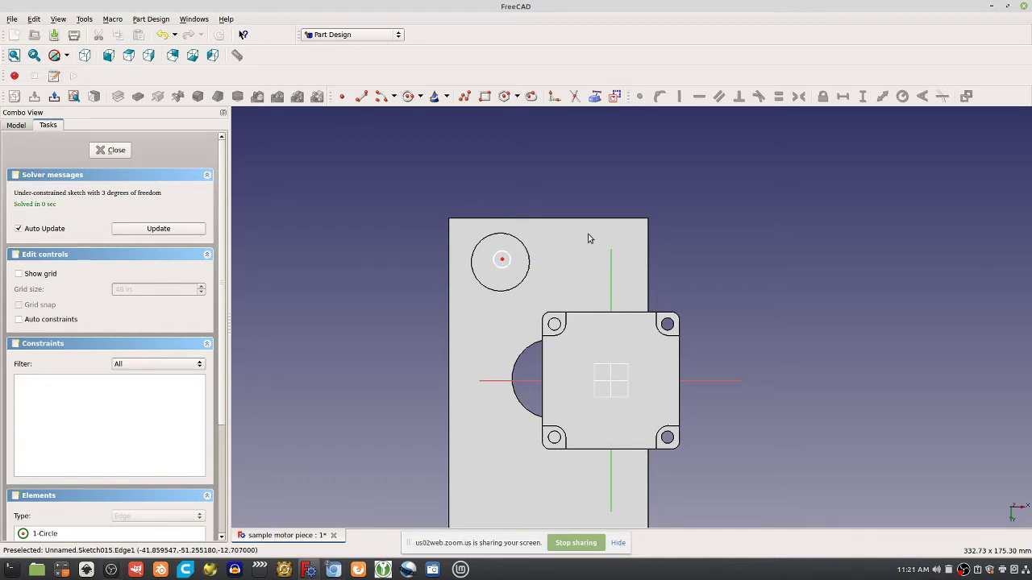
click(529, 257)
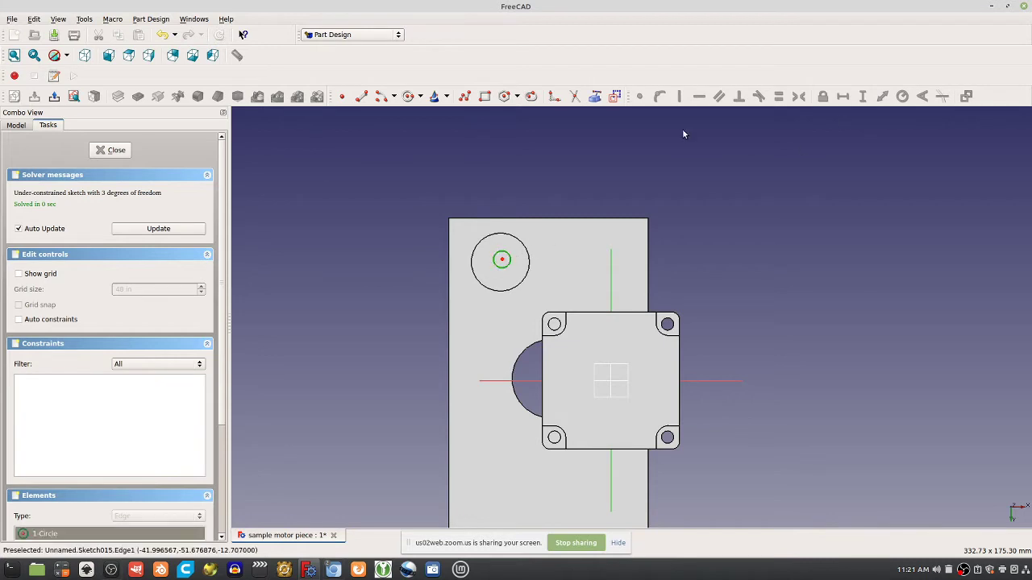
click(880, 94)
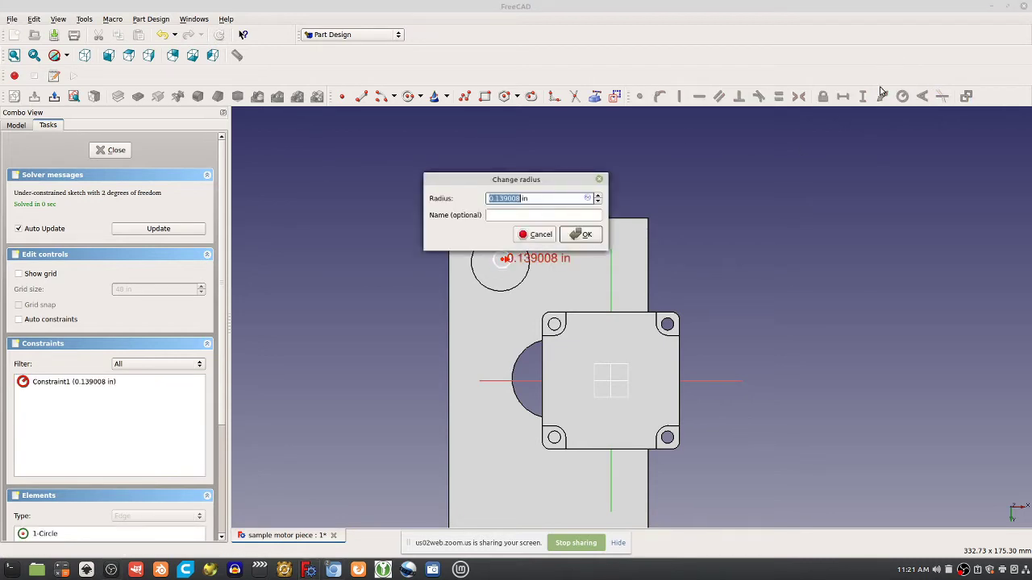
text(2.)
click(536, 234)
Step: Change the preferred unit system to Standard (mm/kg/s/degree)
click(34, 18)
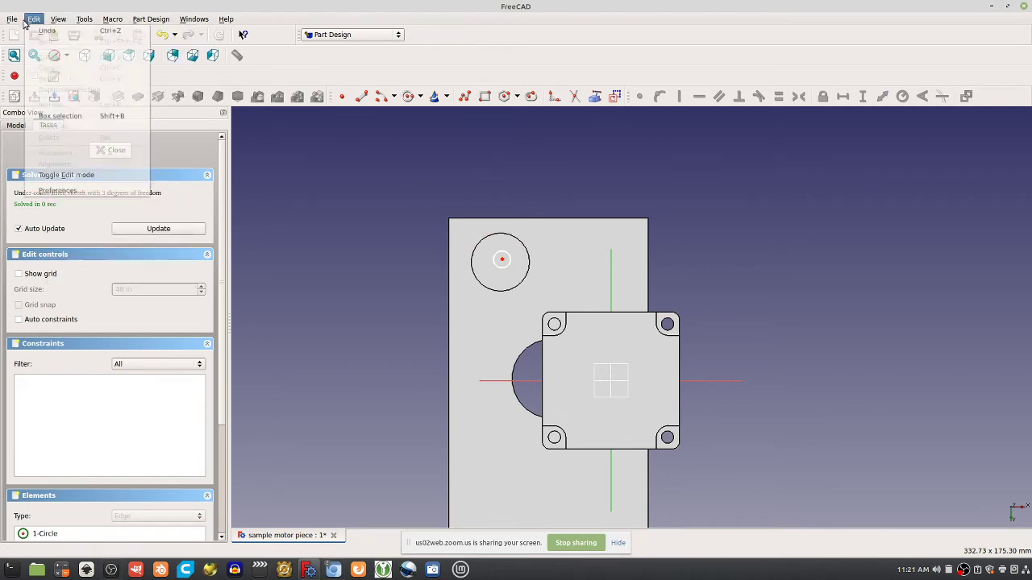
click(67, 192)
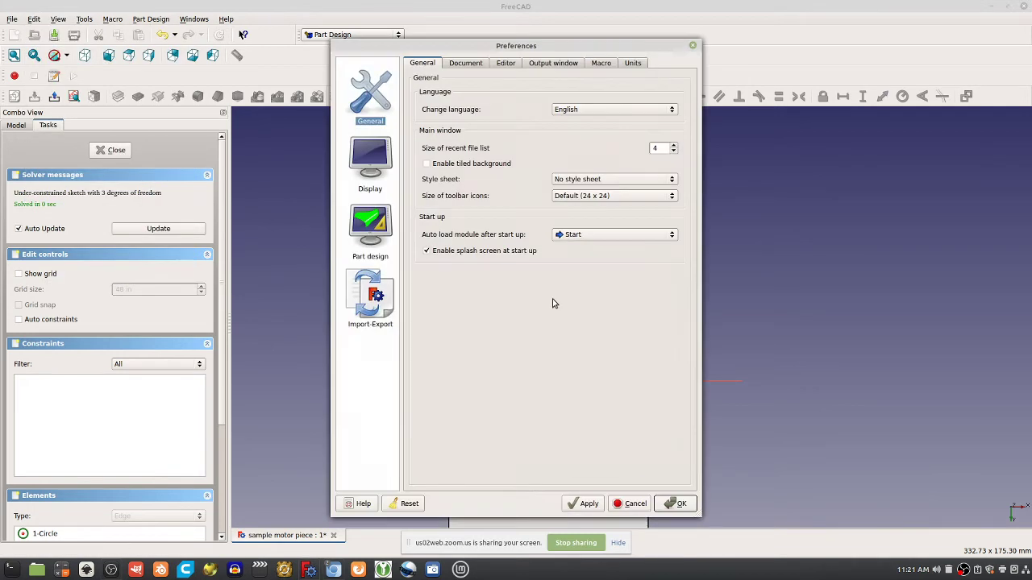
click(633, 63)
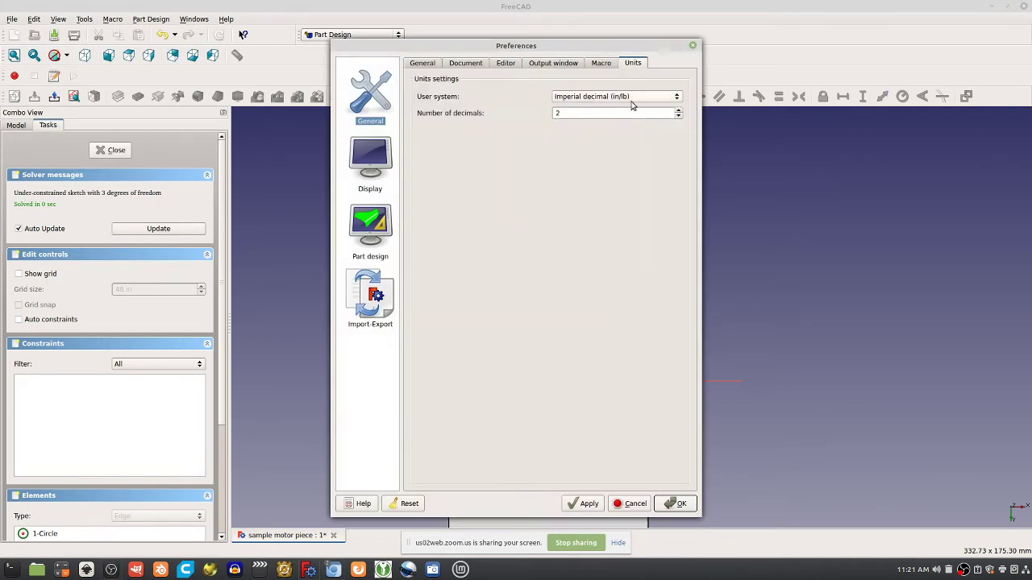
click(636, 97)
click(626, 63)
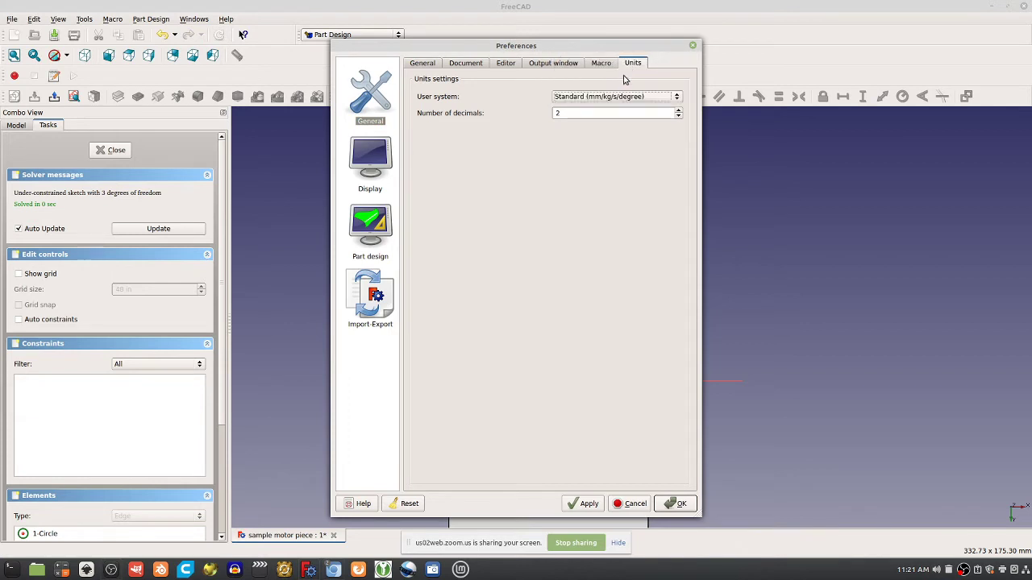
click(679, 505)
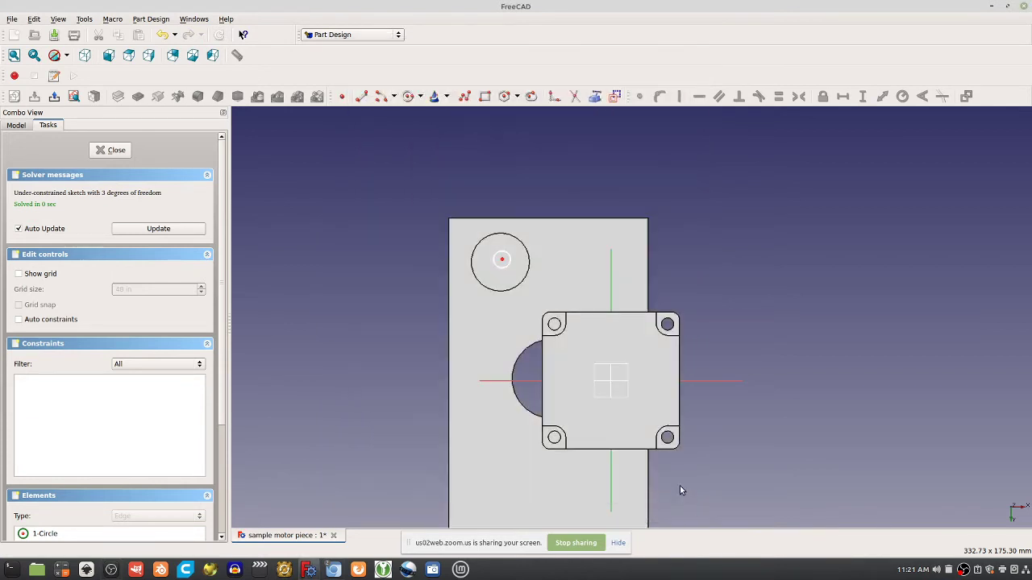
Step: Centre the small circle on the cylinder's end face, constrain its radius to 2.75 mm and leave the sketch
click(501, 262)
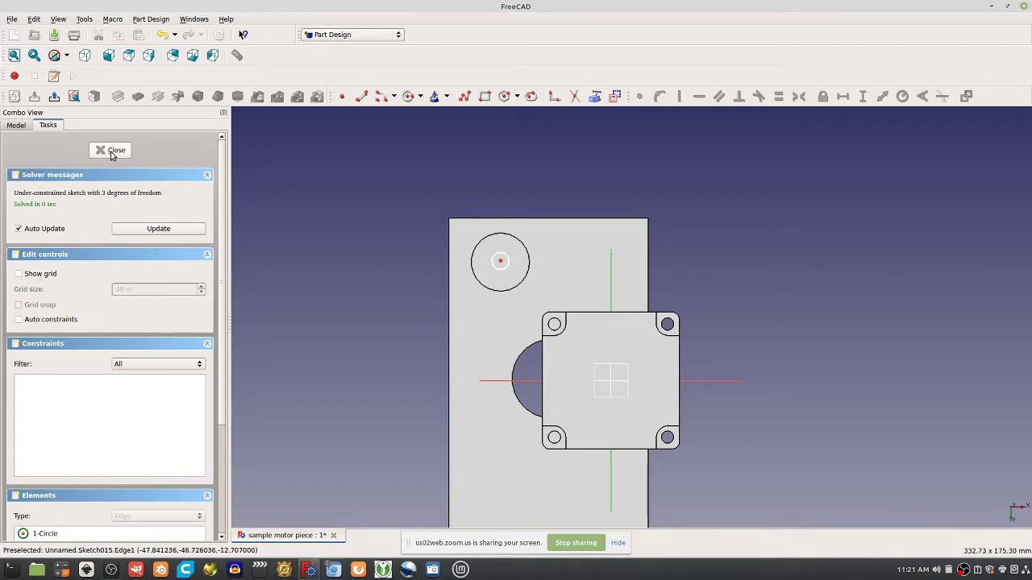
click(501, 260)
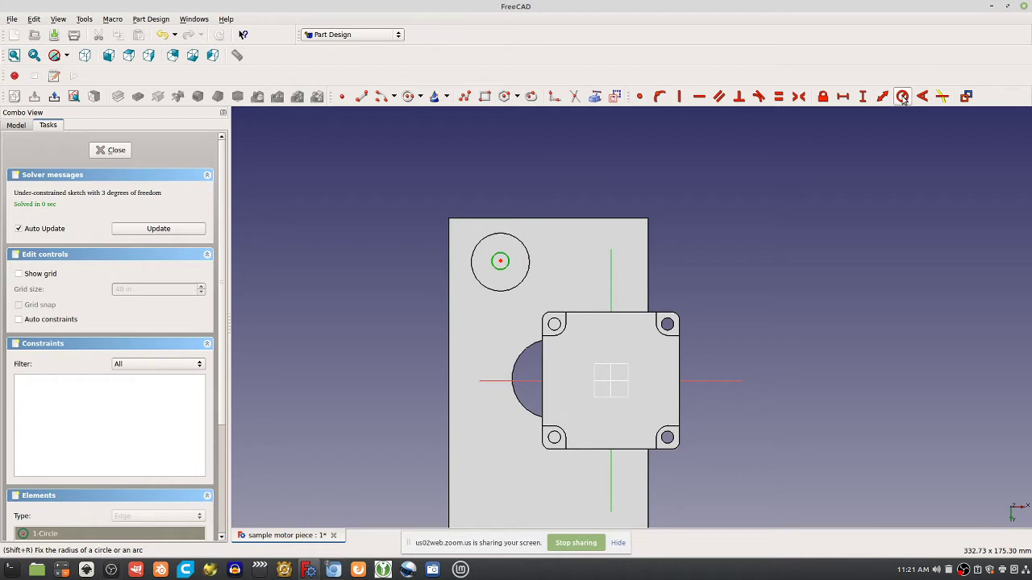
click(901, 96)
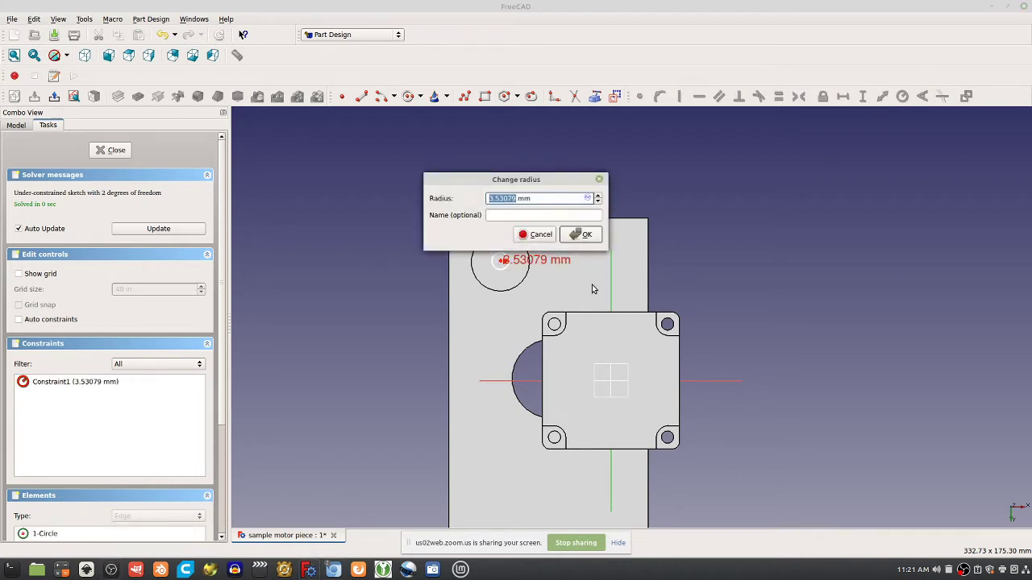
text(2.75)
key(Return)
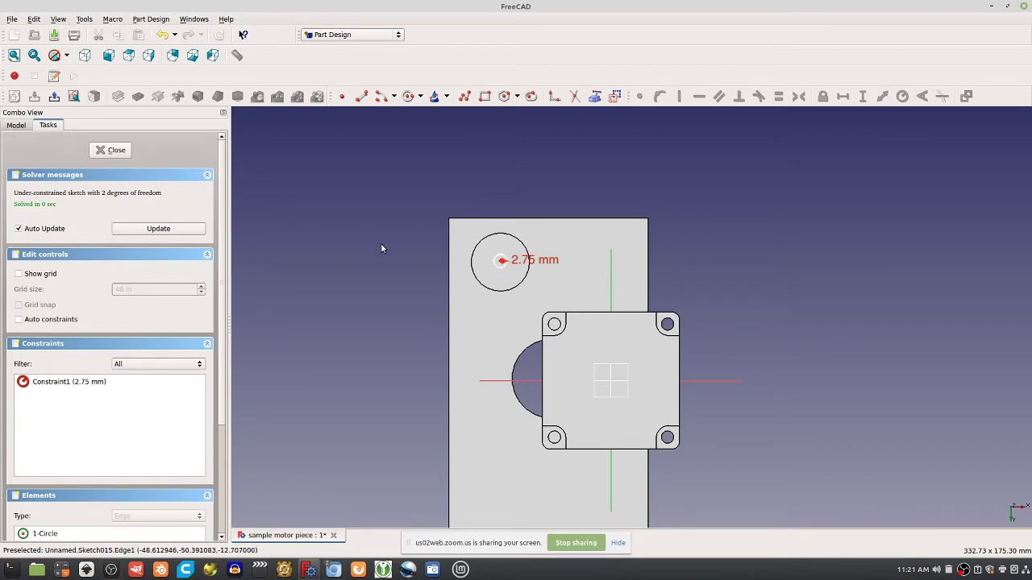
click(118, 152)
Step: Pocket the 2.75 mm radius circle 45 mm deep through the cylinder into the block
click(138, 96)
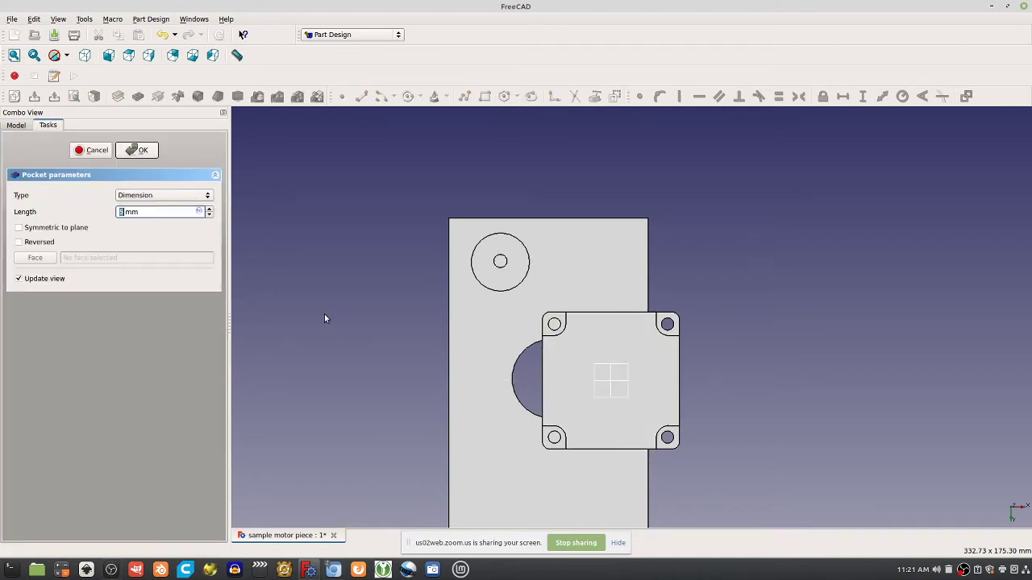
key(Return)
middle_drag(670, 362, 477, 325)
Step: Give the motor block a transparency of 60 and a green shape colour with RGB values 52, 204, 123
click(478, 324)
right_click(479, 323)
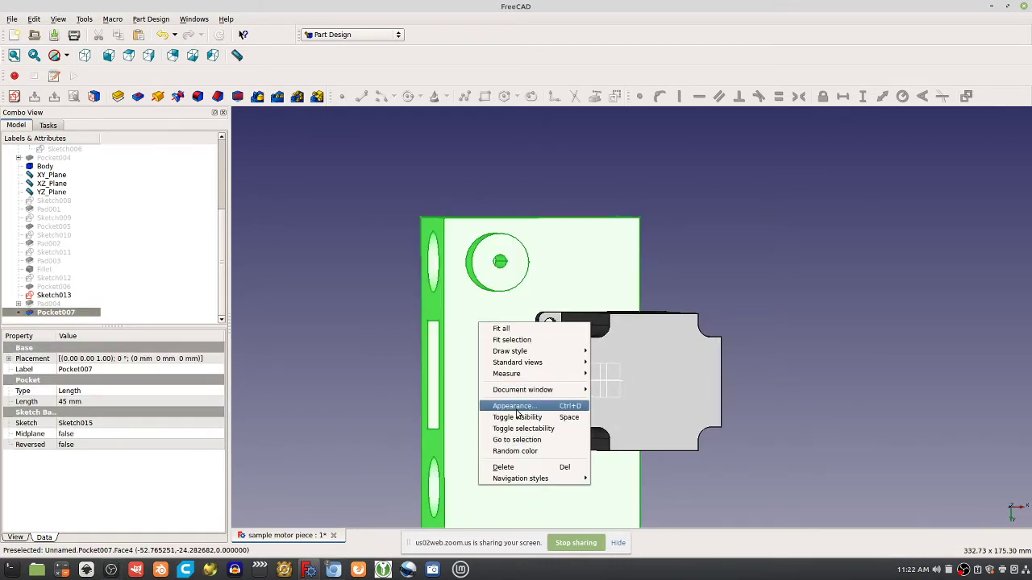
click(73, 358)
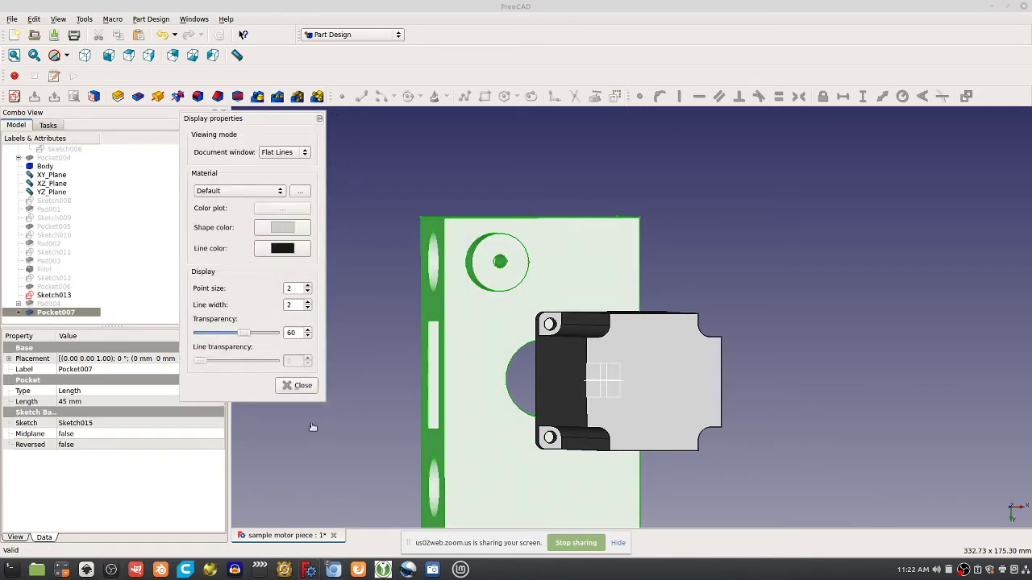
click(274, 227)
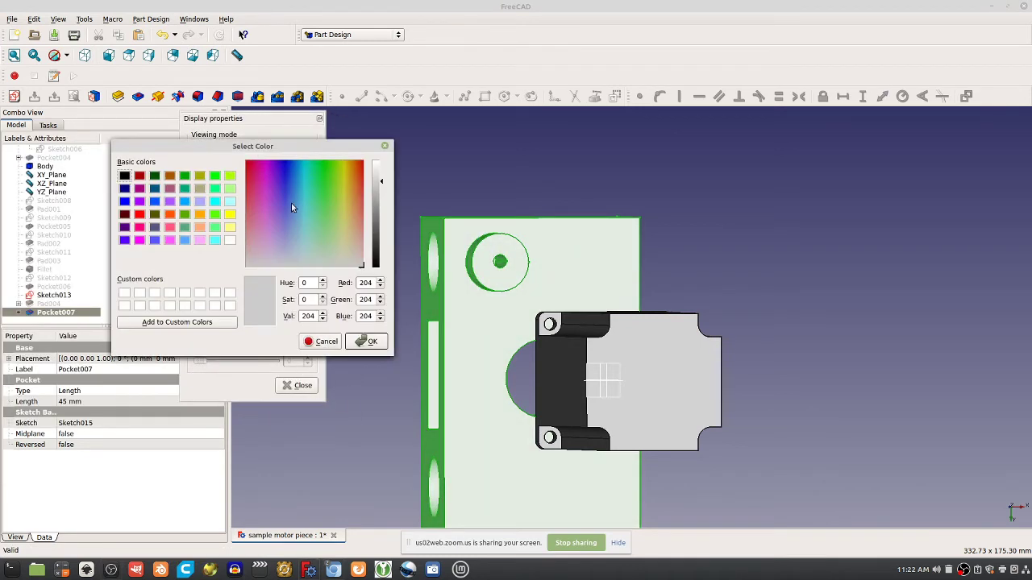
drag(291, 203, 330, 244)
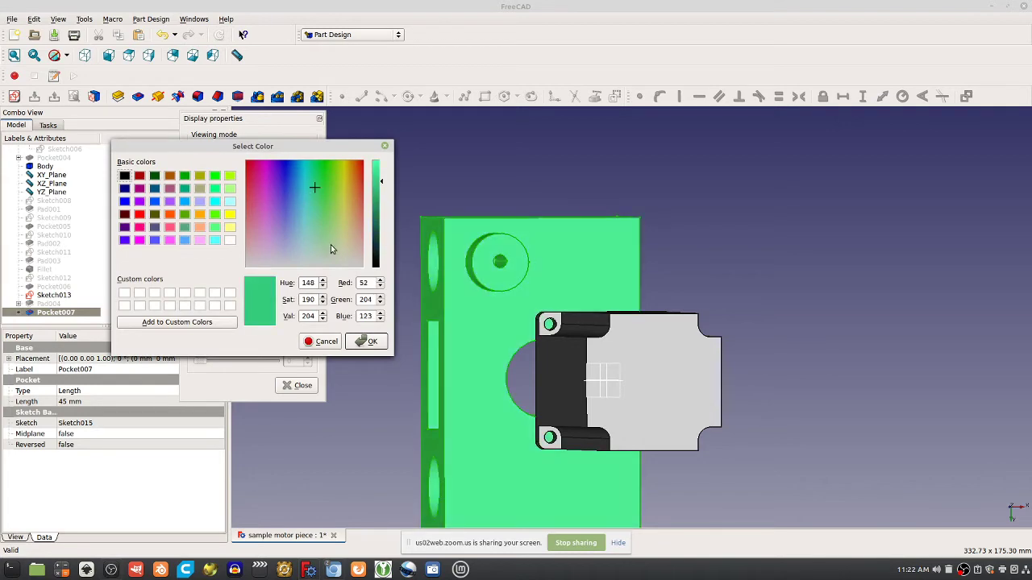
click(365, 341)
click(298, 386)
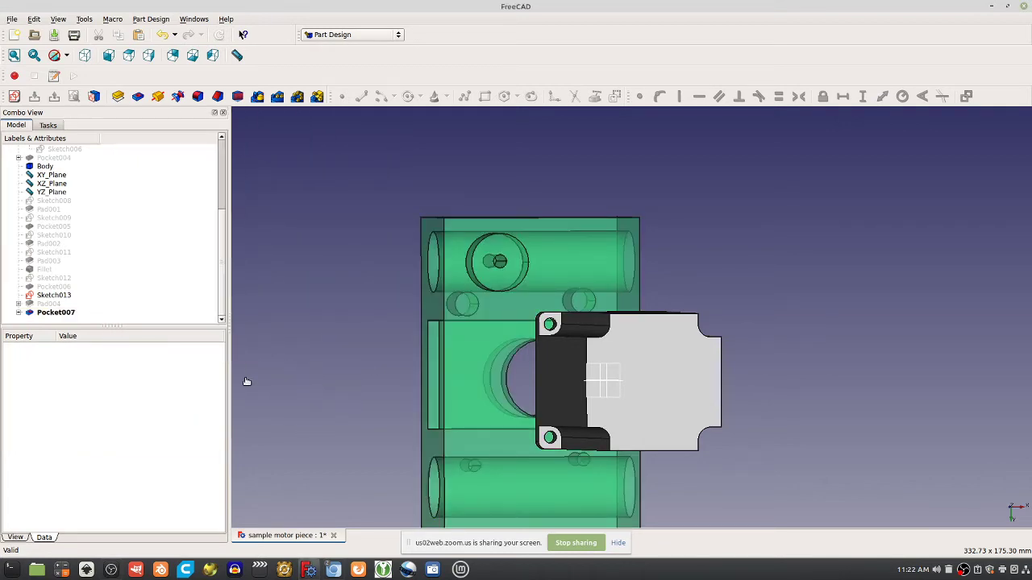
Step: Examine the pocketed screw hole through the transparent block and measure the projecting cylinder's height from its outer face
middle_drag(247, 379, 467, 417)
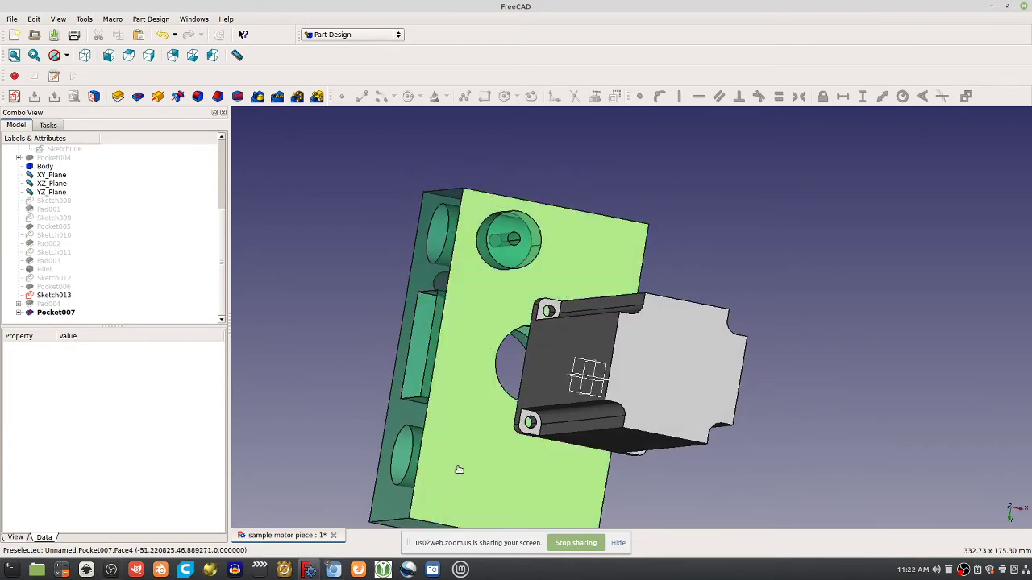
middle_drag(460, 470, 621, 259)
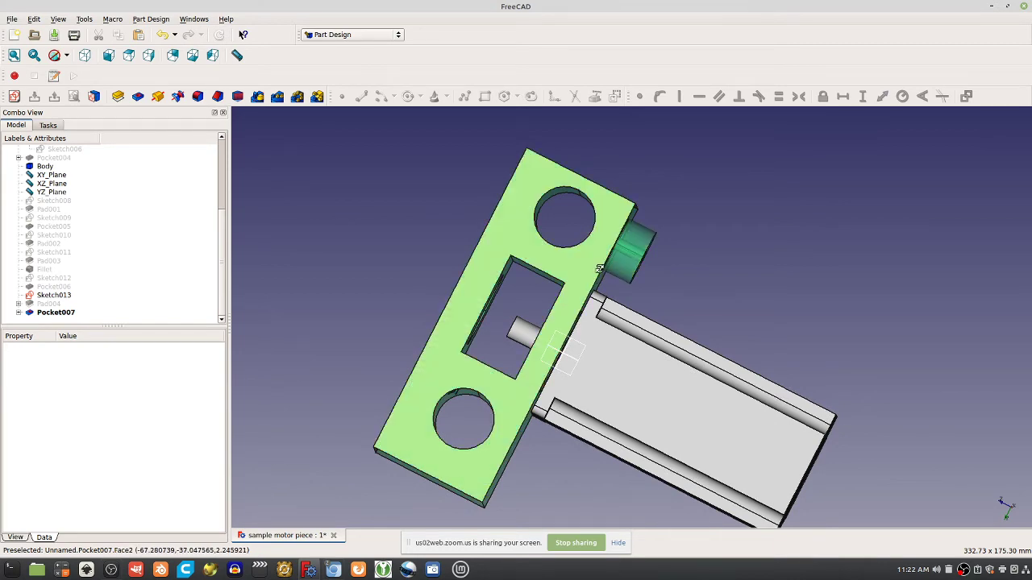
middle_drag(605, 266, 594, 241)
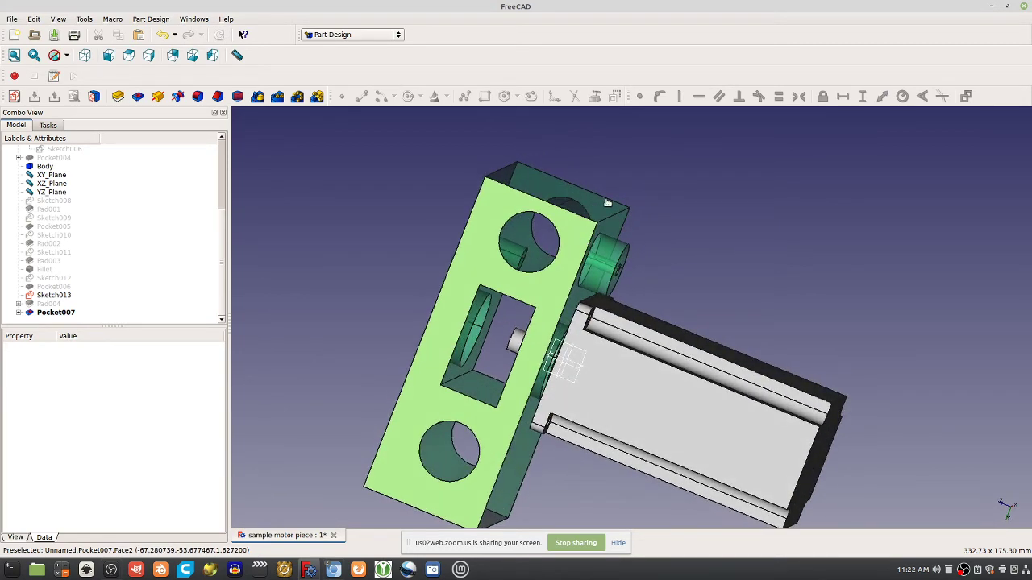
key(v)
key(t)
click(237, 55)
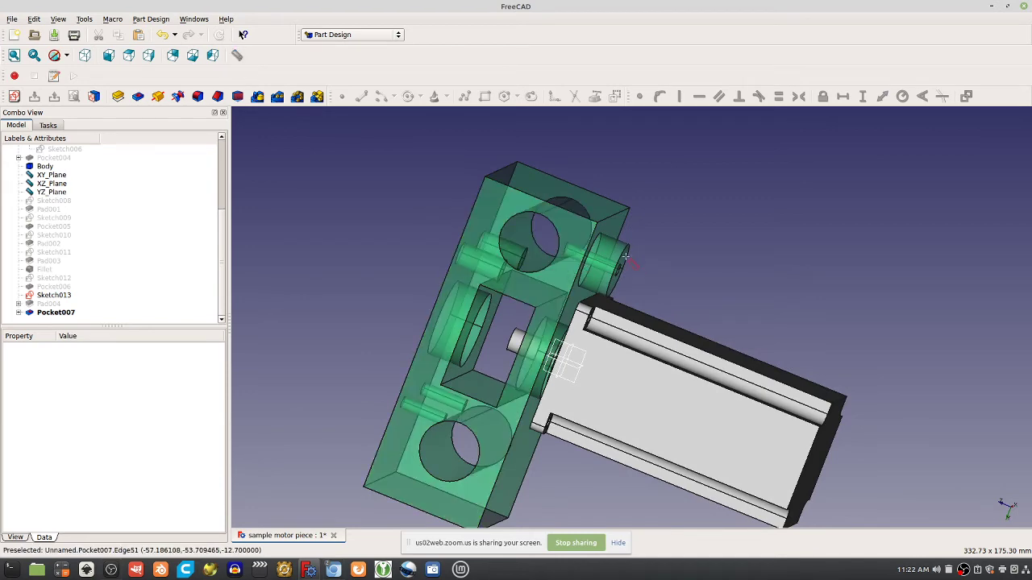
click(588, 267)
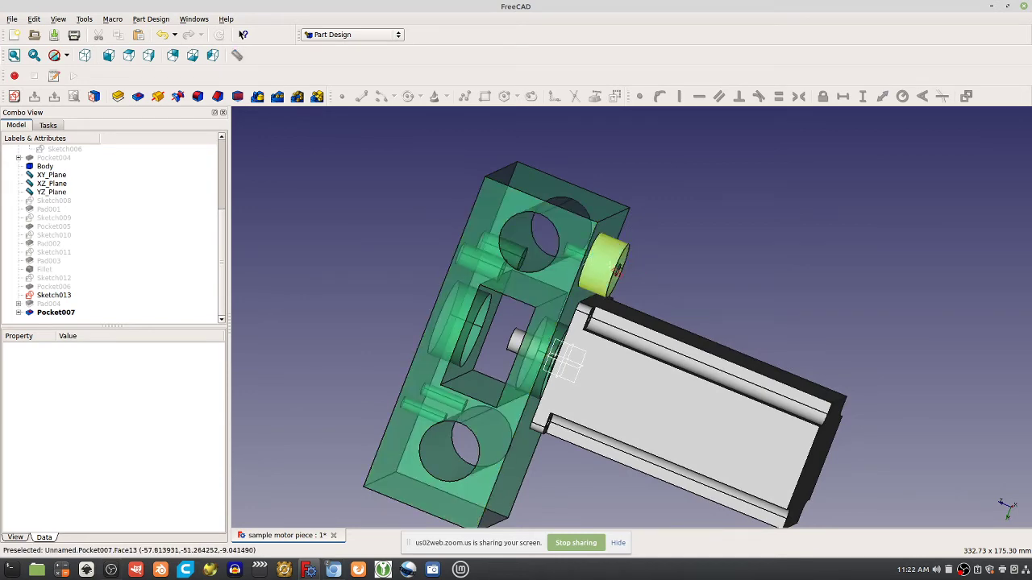
Step: Measure the depth of the round feature beside the motor and the distance from the nearby rod hole to the block's motor-side face
click(615, 270)
middle_drag(660, 290, 580, 327)
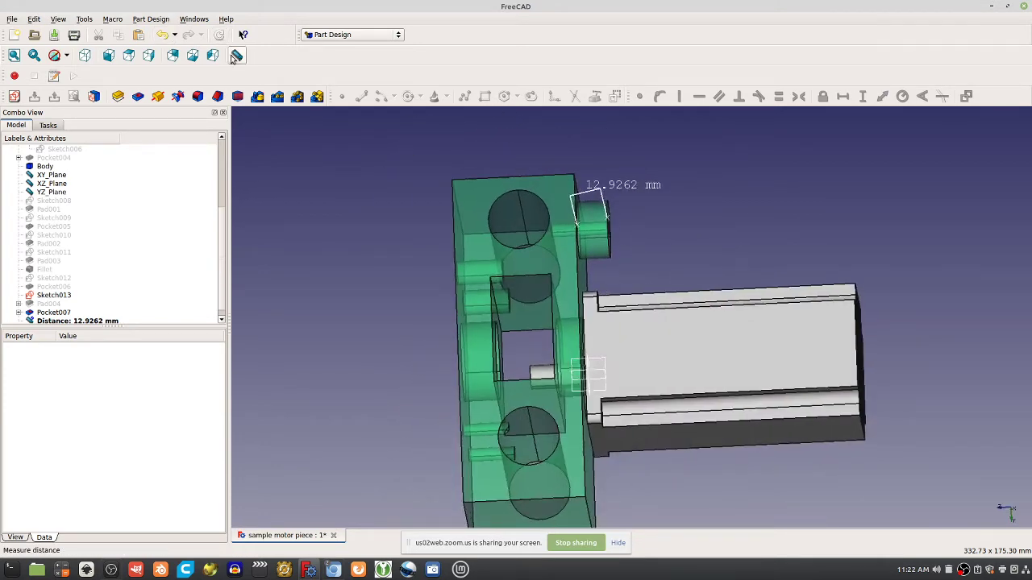
click(550, 218)
click(575, 220)
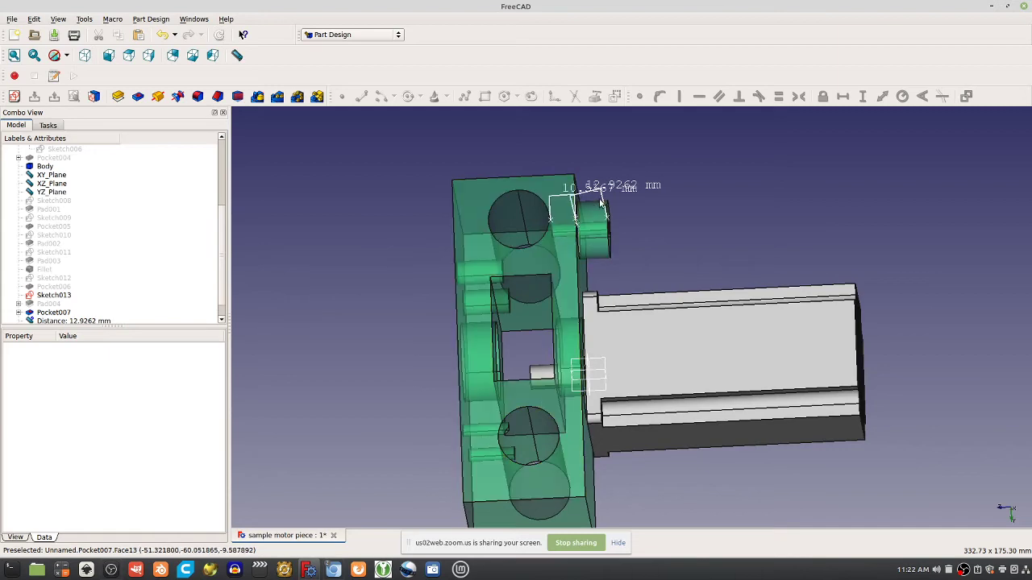
Step: Examine the motor block from several sides, checking its rod holes, screw holes, belt opening and the motor's placement
middle_drag(696, 189, 592, 271)
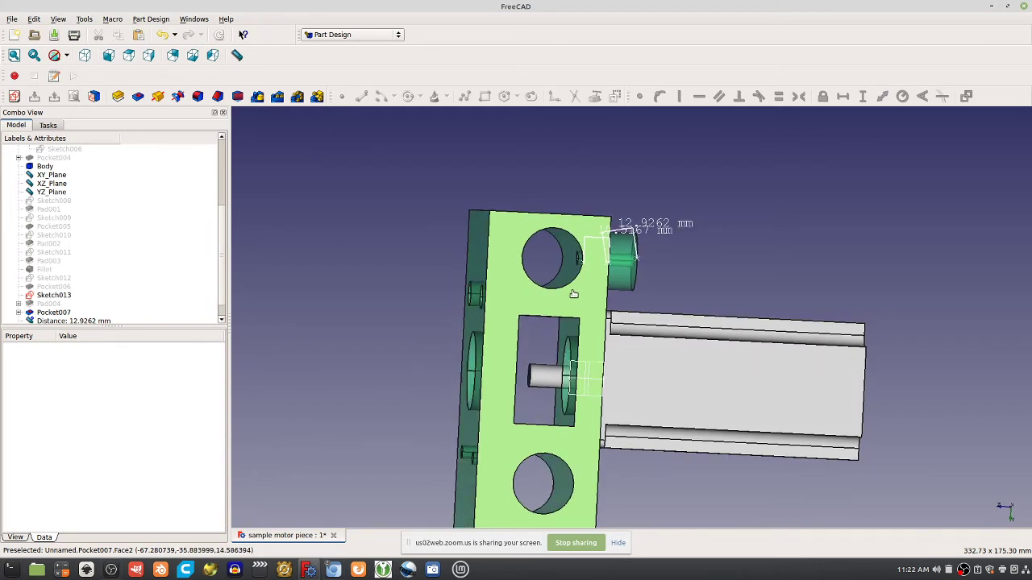
middle_drag(573, 294, 642, 258)
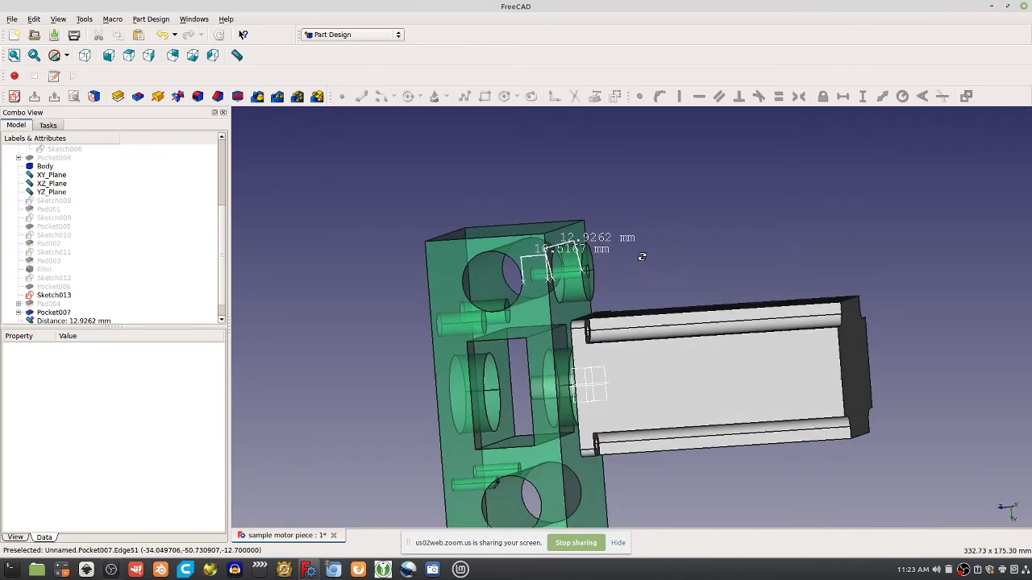
middle_drag(571, 282, 537, 294)
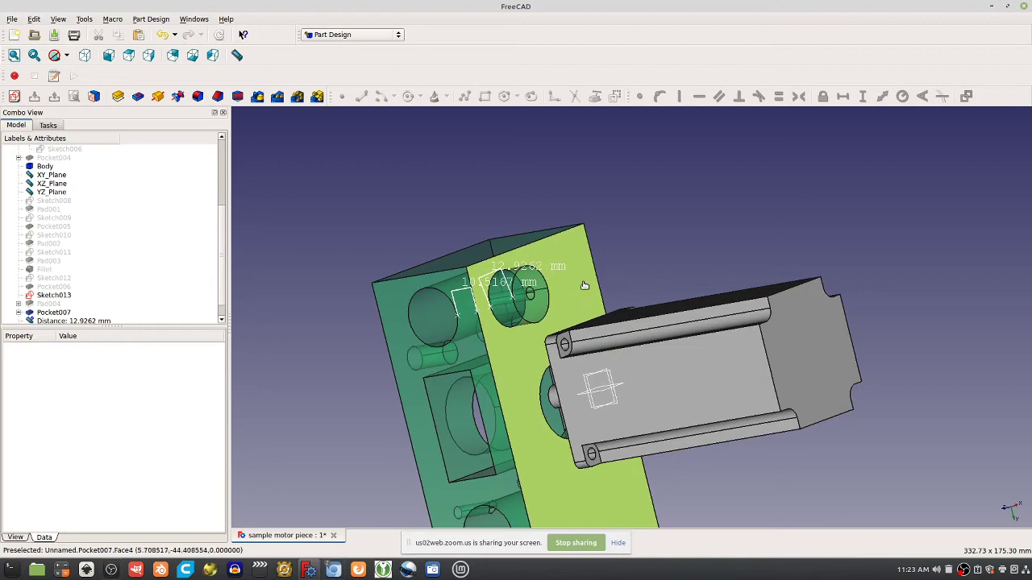
middle_drag(584, 285, 683, 385)
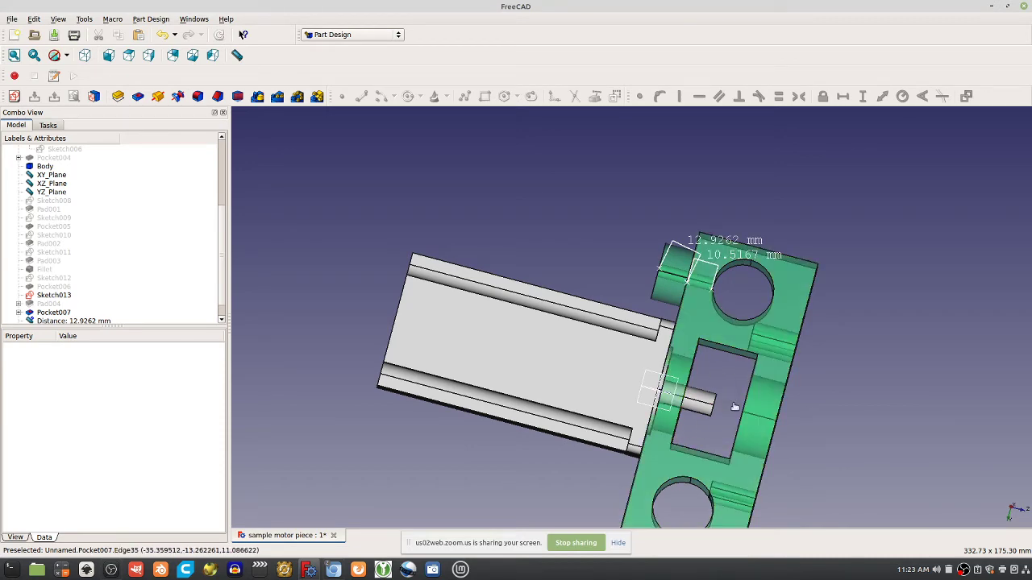
middle_drag(729, 375, 886, 435)
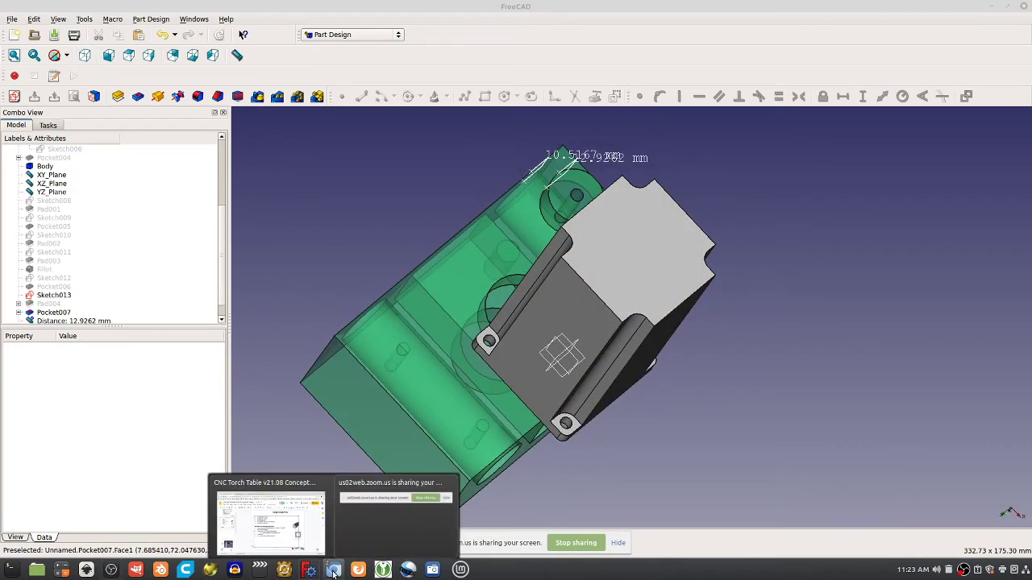
middle_drag(665, 326, 327, 570)
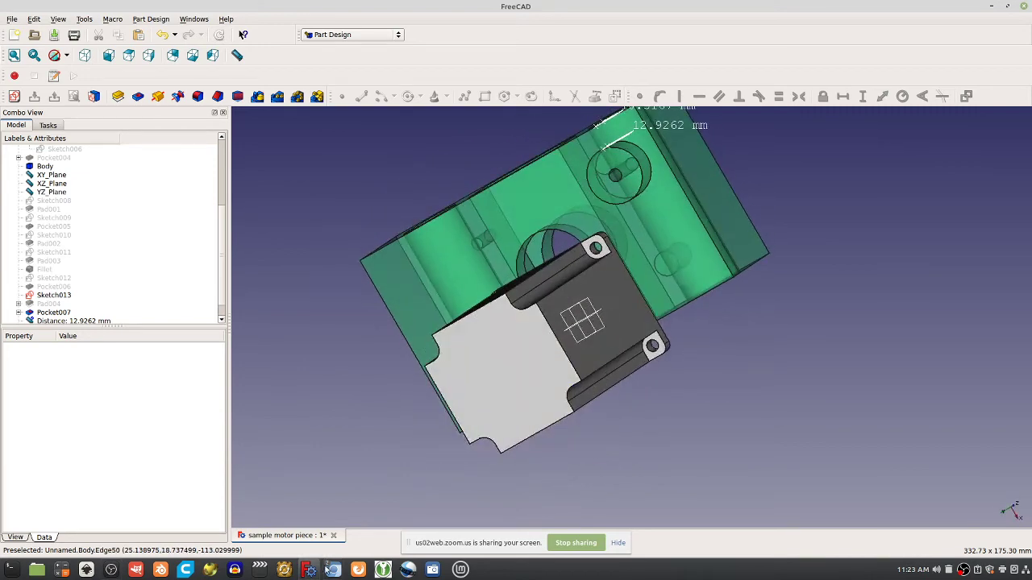
Step: Switch to the Google Slides presentation and review the Features of Motor Piece list against the model in FreeCAD
mouse_move(305, 570)
click(274, 516)
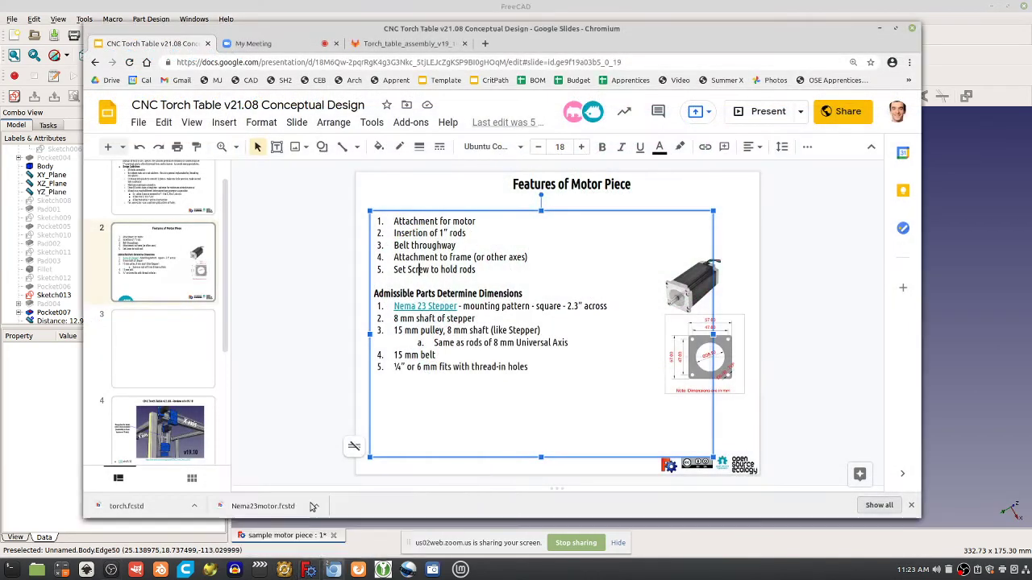
drag(405, 221, 481, 221)
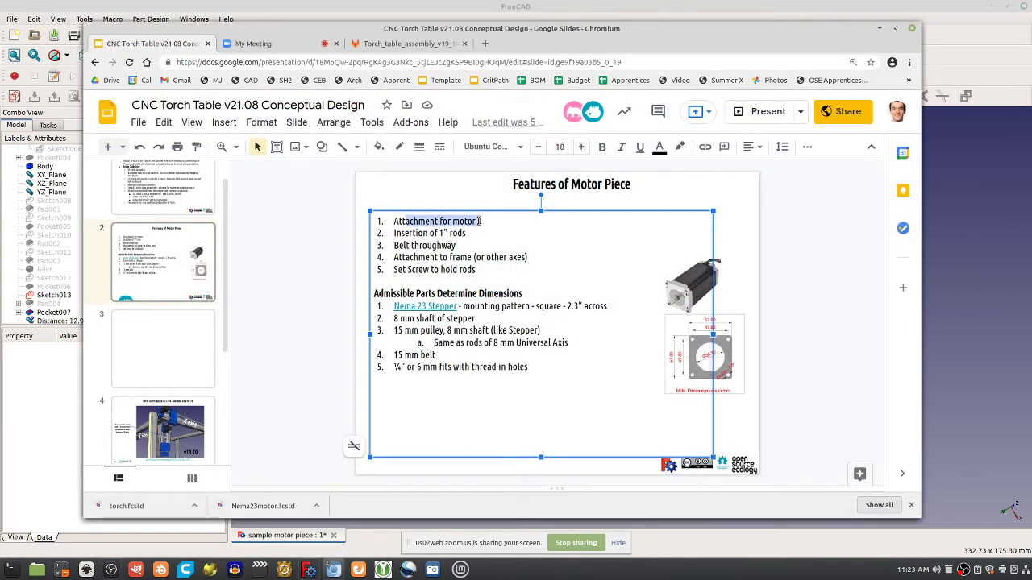
drag(416, 234, 475, 257)
click(424, 246)
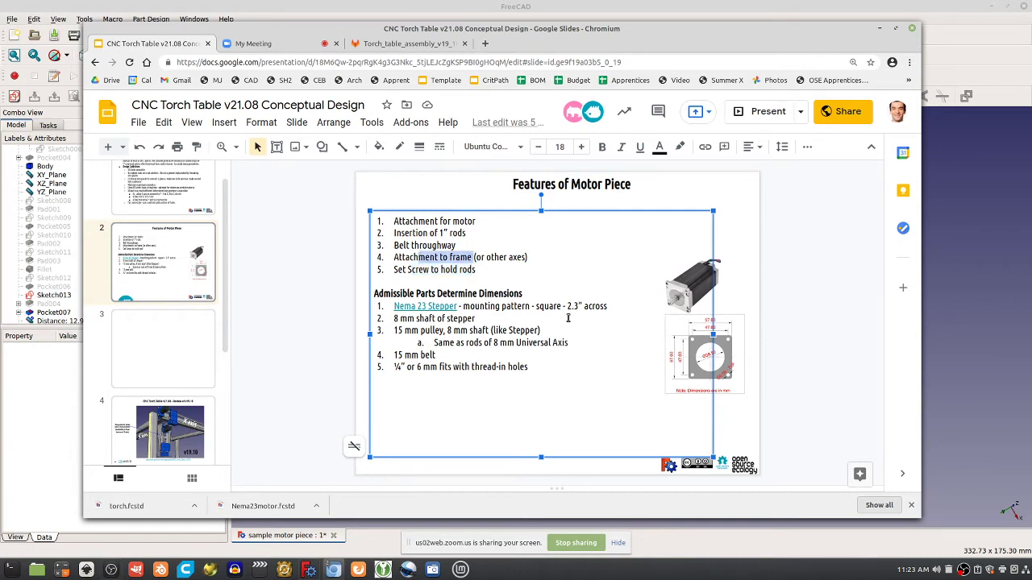
click(948, 316)
middle_drag(785, 316, 537, 287)
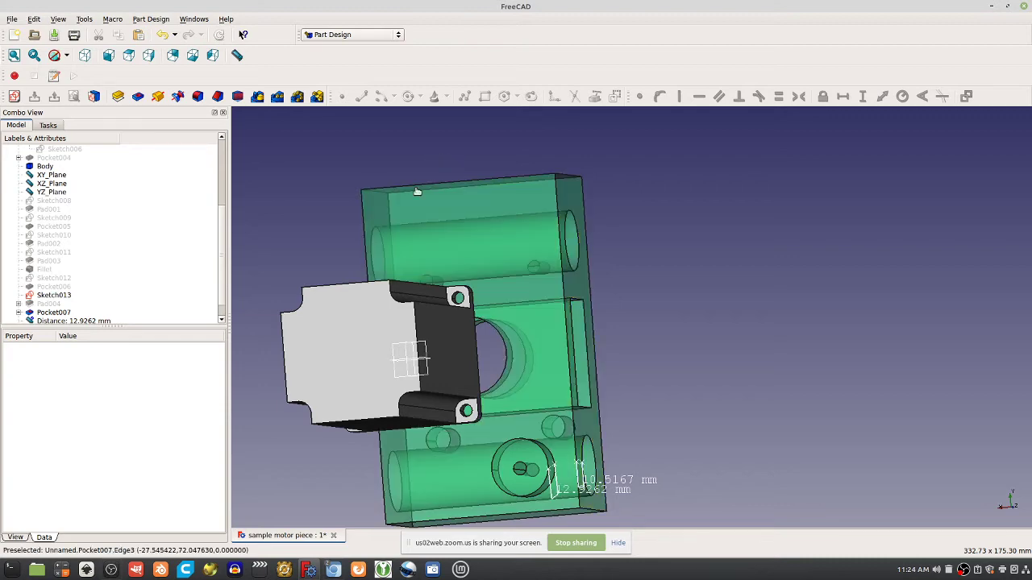
click(336, 570)
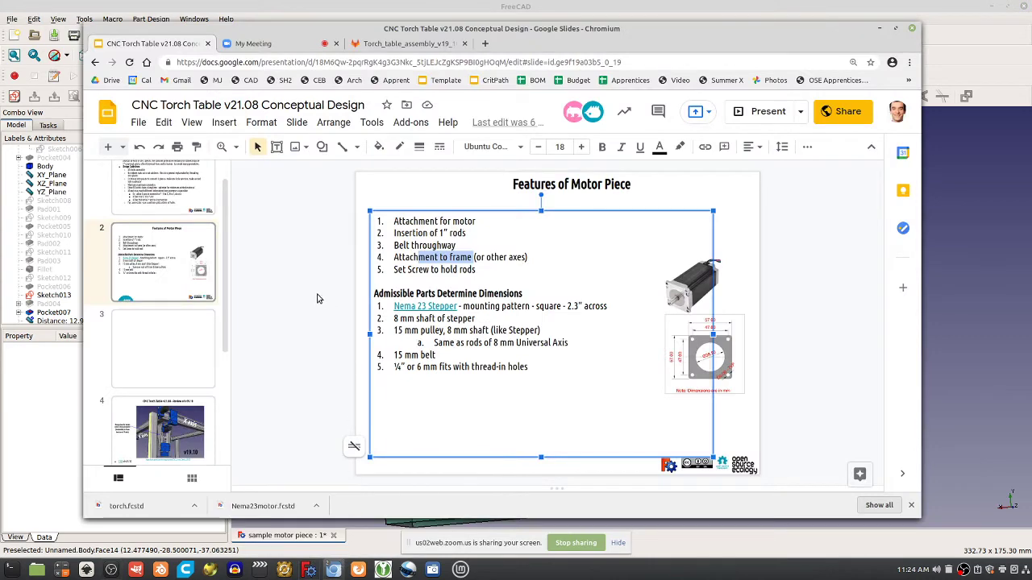
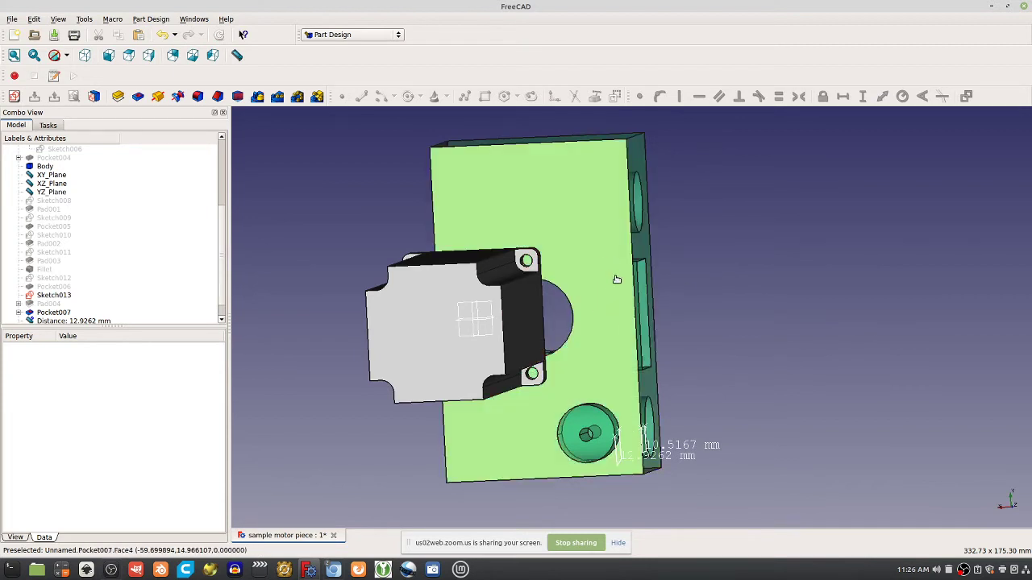
Step: Start a new sketch on the large face of the block where the motor is mounted
middle_drag(724, 265, 722, 266)
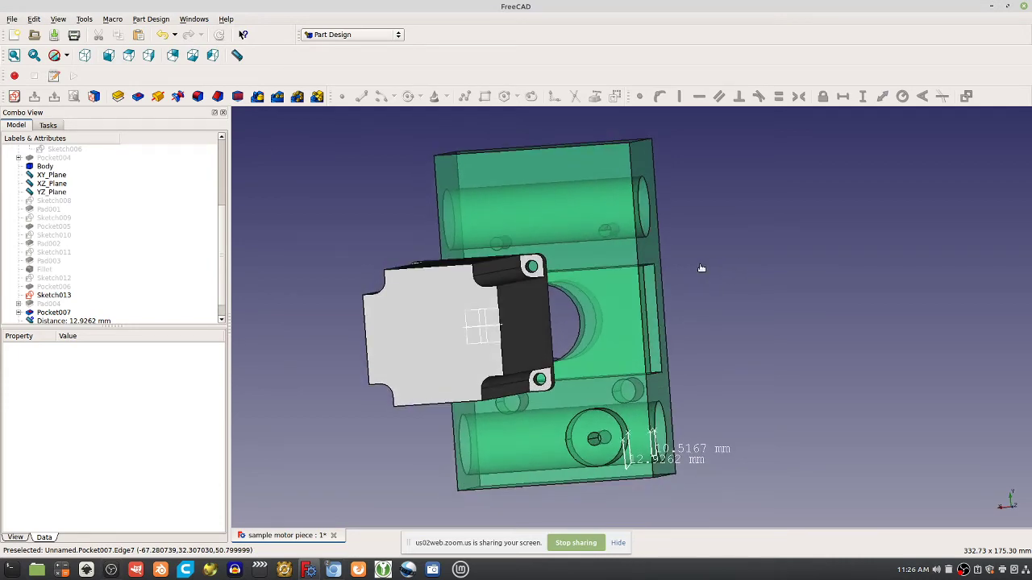
click(605, 167)
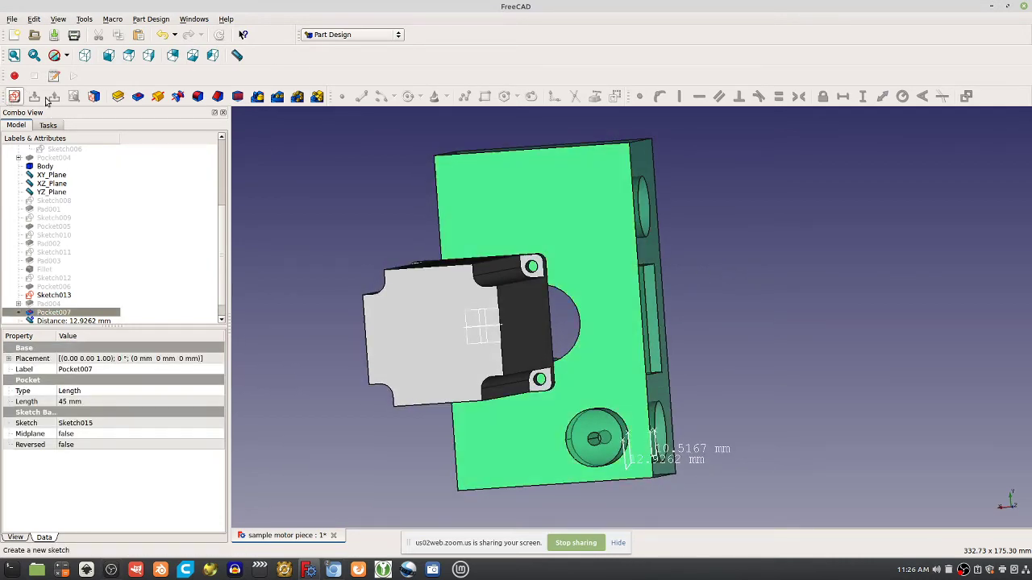
click(749, 240)
middle_drag(797, 232, 628, 264)
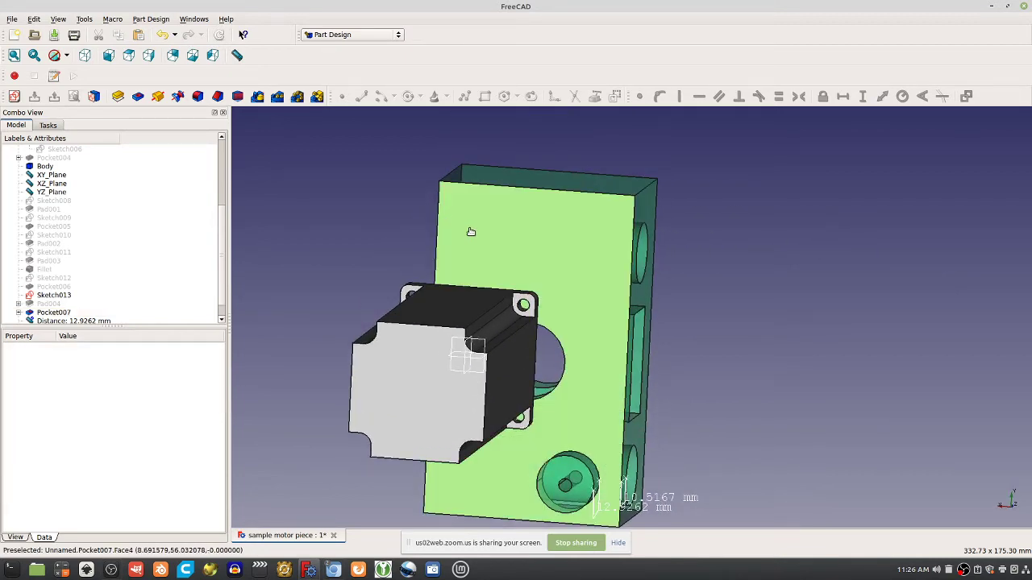
middle_drag(771, 290, 720, 280)
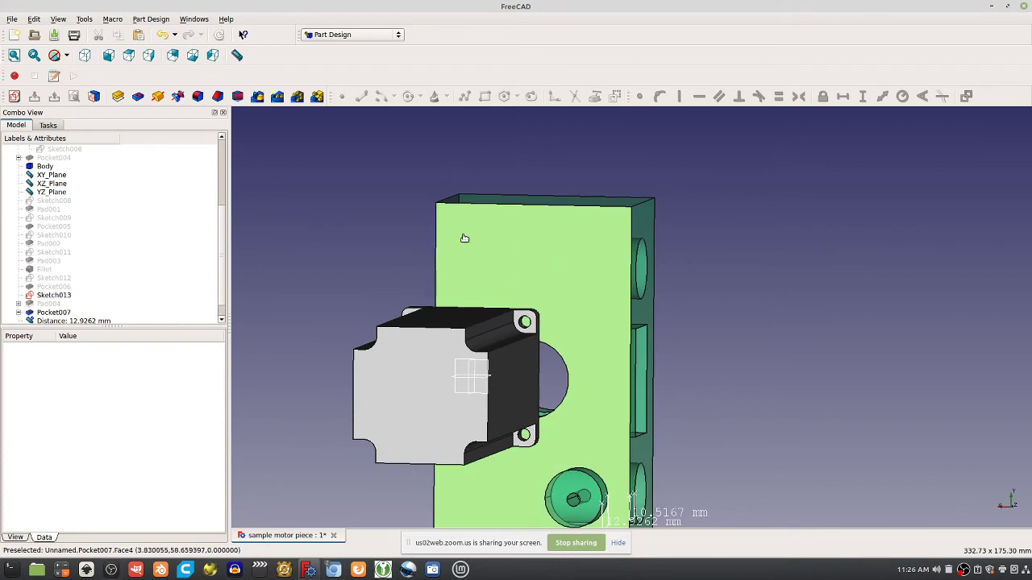
click(595, 251)
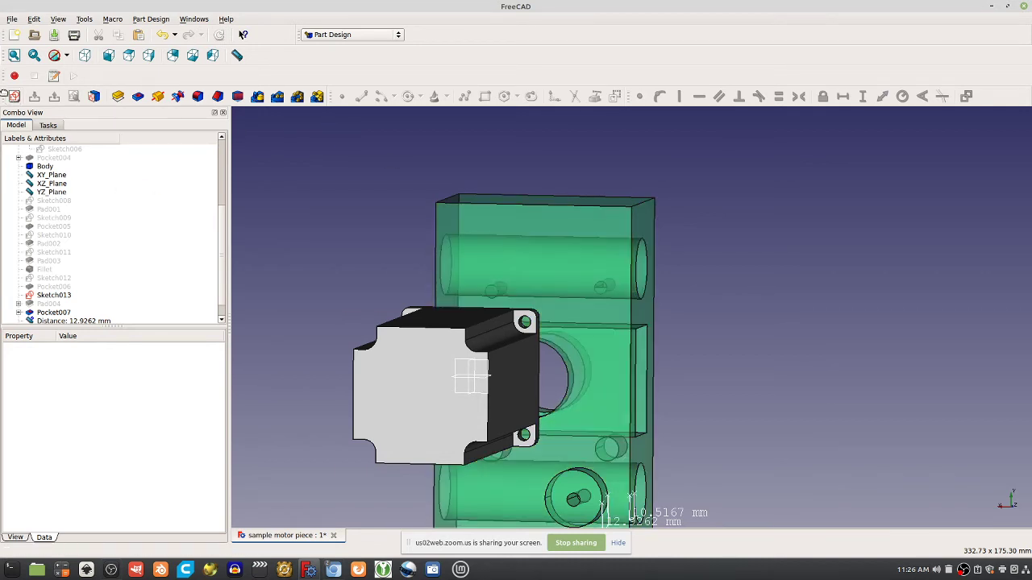
click(15, 98)
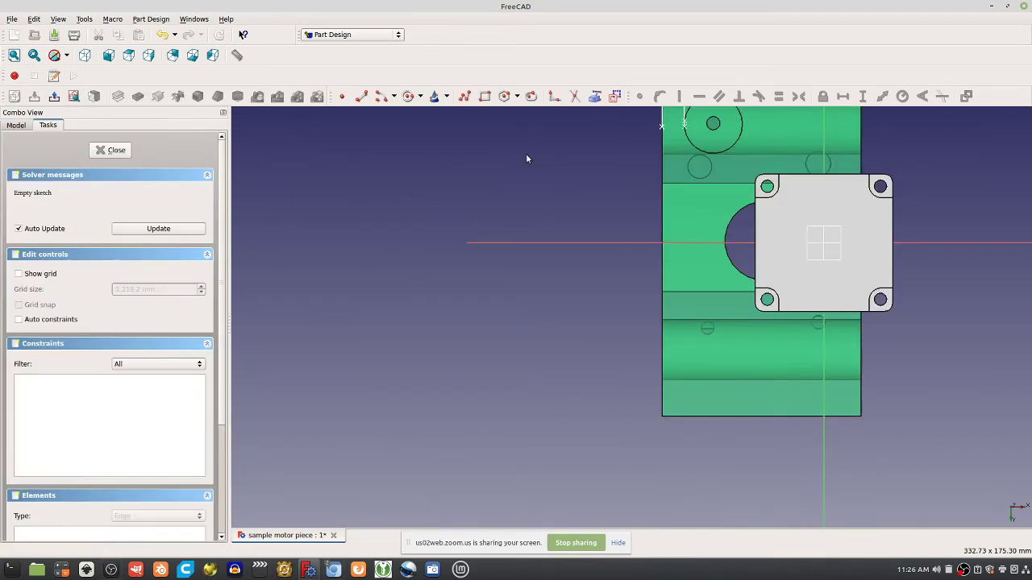
Step: Sketch a circle near the block's outer corner, at the end opposite the round counterbore, set its radius to 2.75 mm, and close the sketch
mouse_move(879, 211)
middle_down()
mouse_move(749, 386)
mouse_move(613, 323)
mouse_move(596, 355)
middle_up()
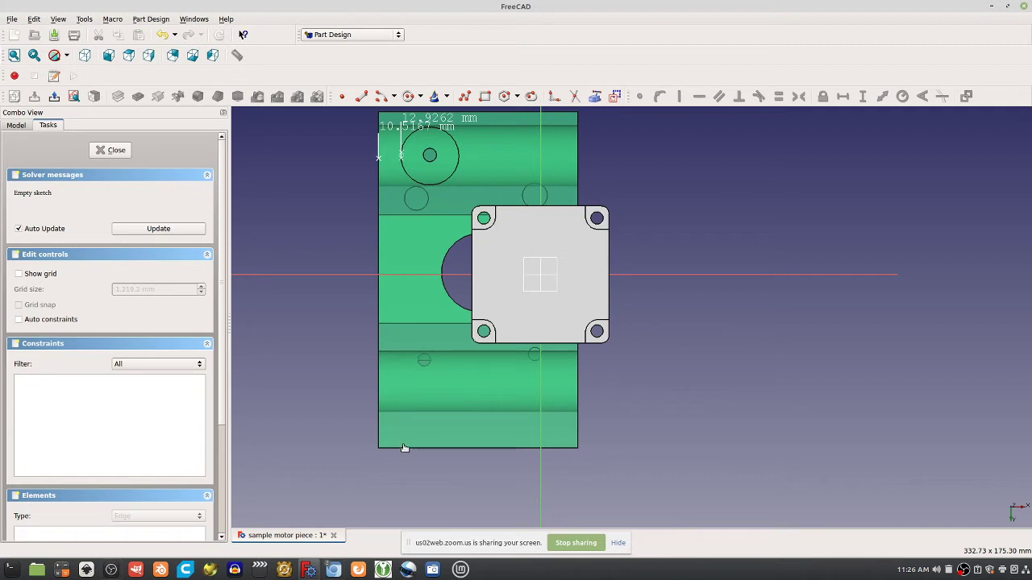
click(408, 96)
click(400, 432)
click(403, 432)
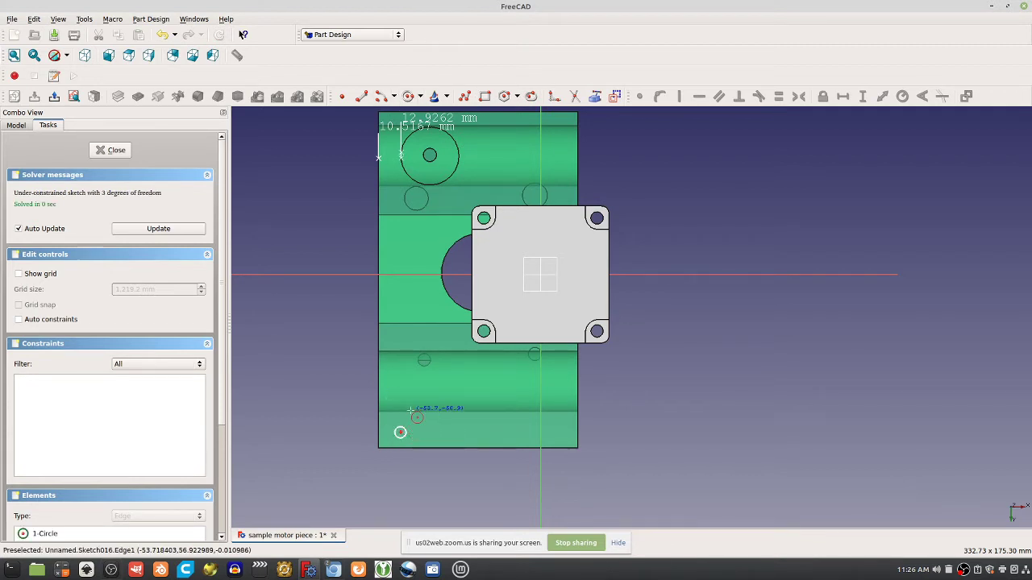
click(406, 433)
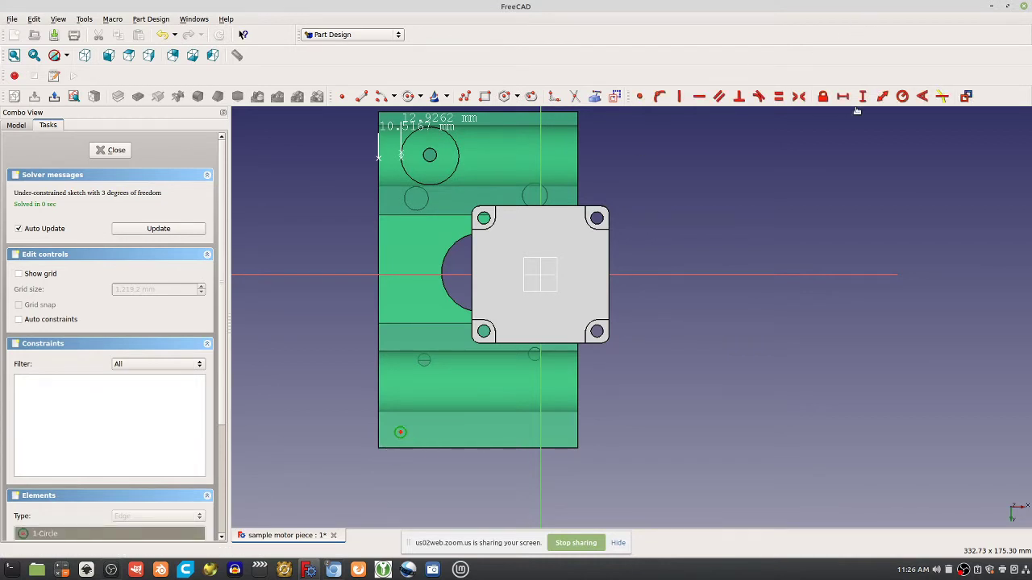
click(902, 96)
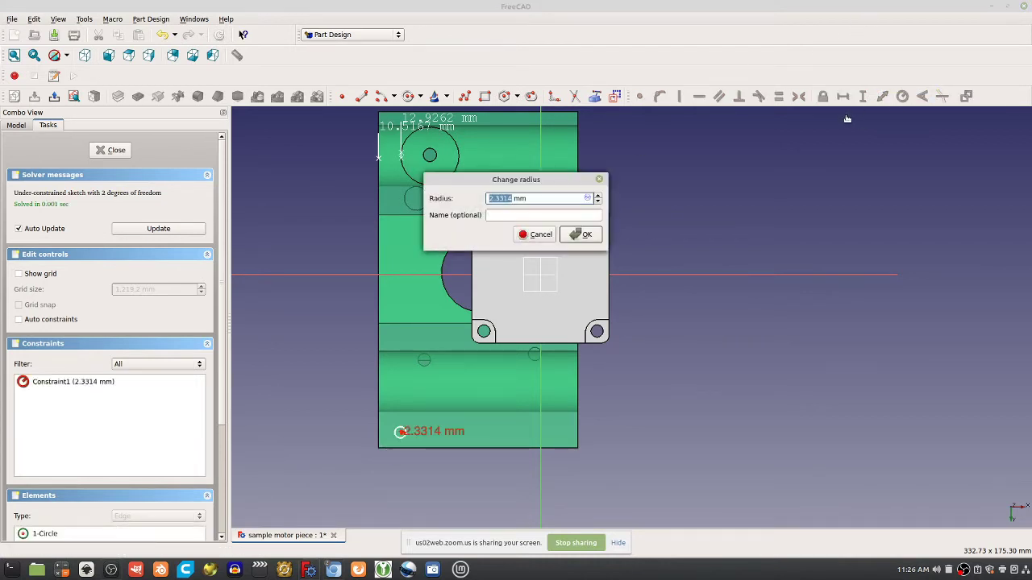
text(2.75)
key(Return)
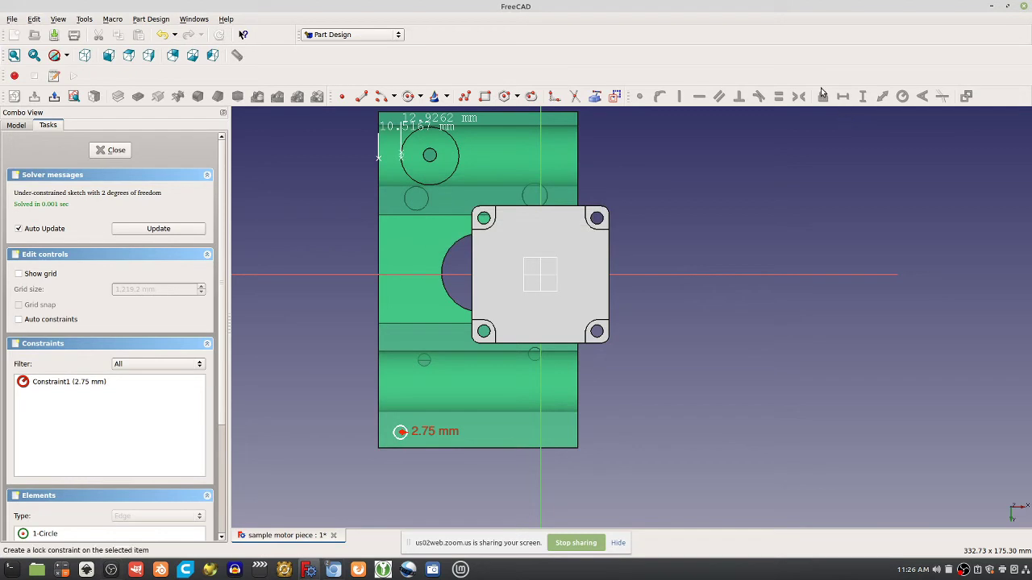
click(118, 151)
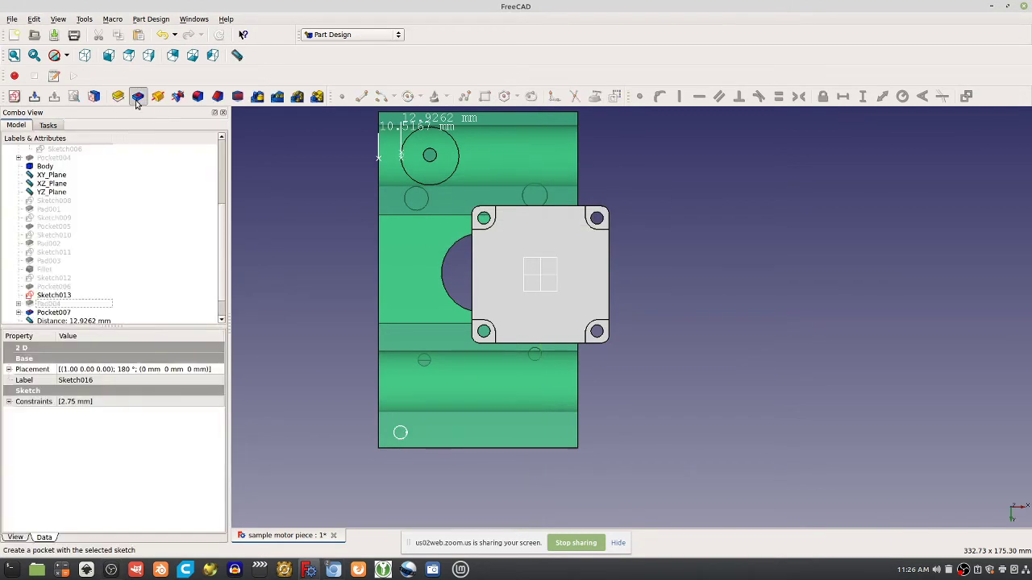
Step: Cut a pocket 29 mm deep into the block from the corner circle sketch
click(138, 95)
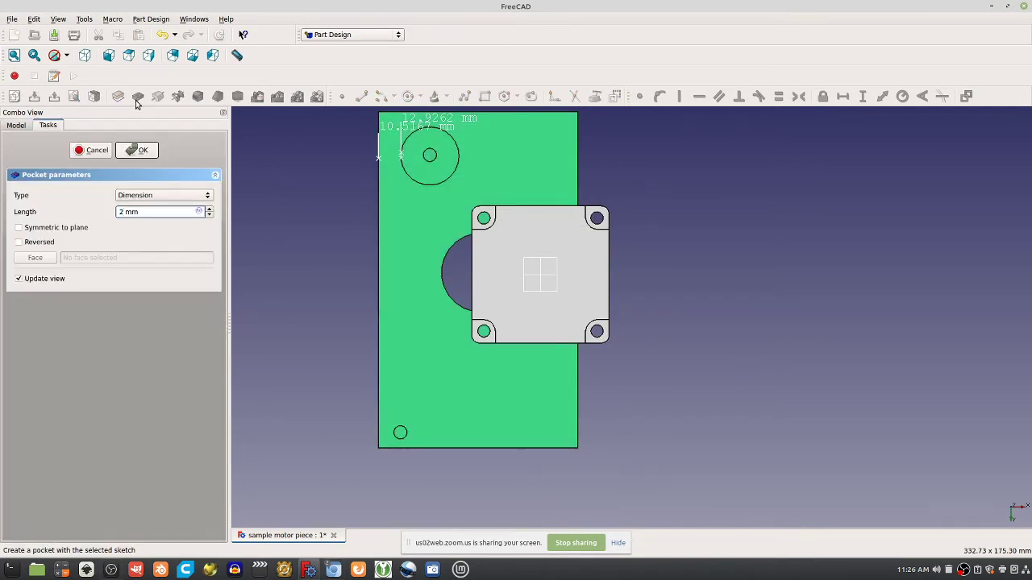
text(29)
key(Return)
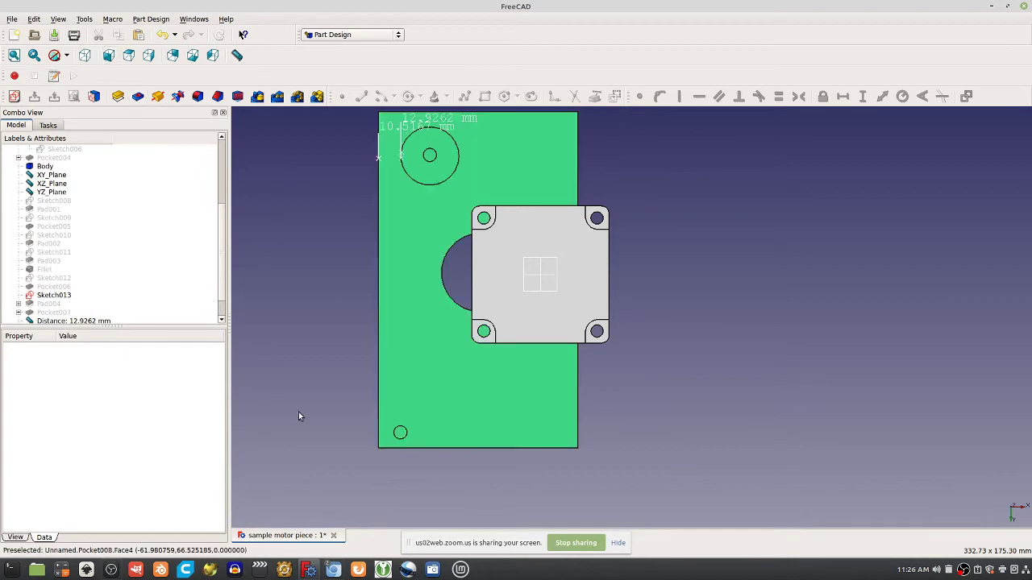
Step: Set the new corner hole's pocket length to 66 mm
double_click(69, 309)
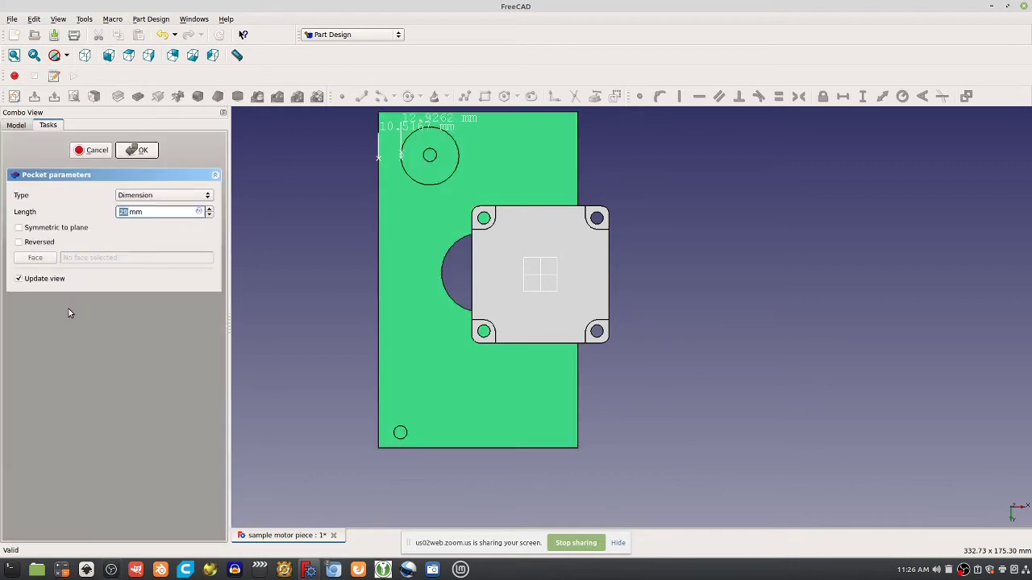
key(Return)
middle_drag(436, 403, 399, 480)
scroll(466, 419, down, 3)
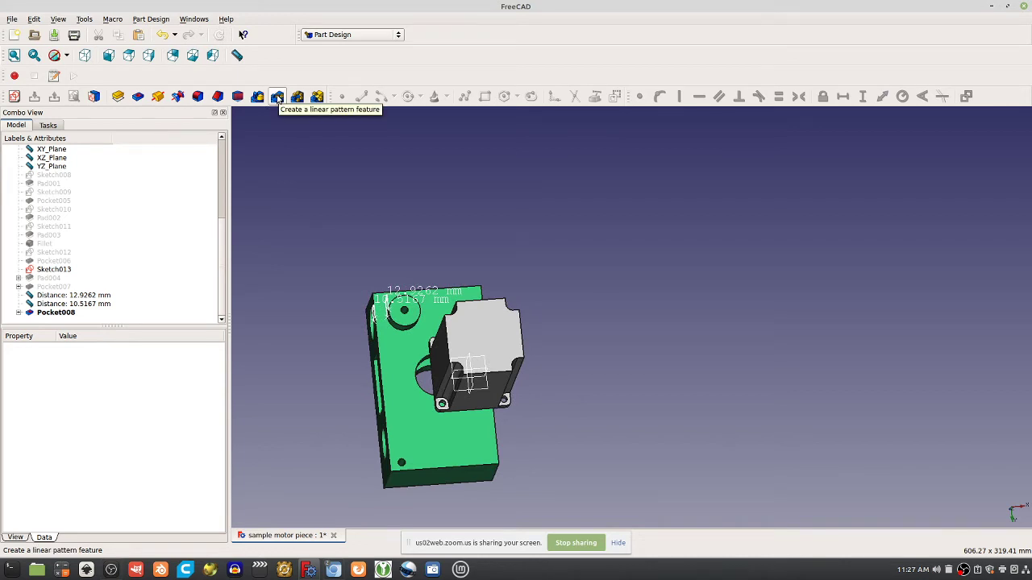
Step: Open and dismiss the linear pattern's feature choice, and rename the corner hole's pocket feature as Mounting Hole
click(278, 97)
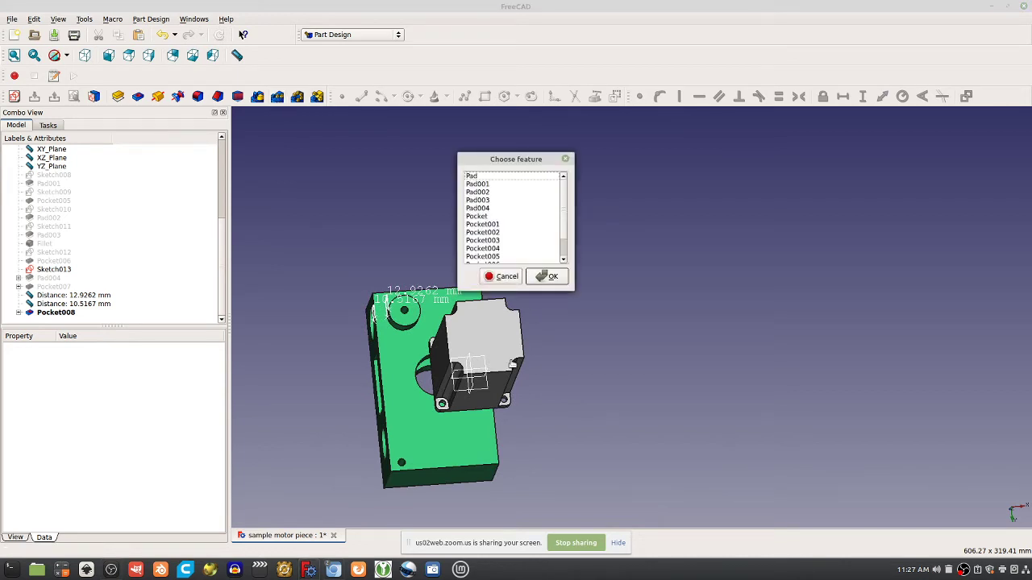
click(536, 276)
click(56, 313)
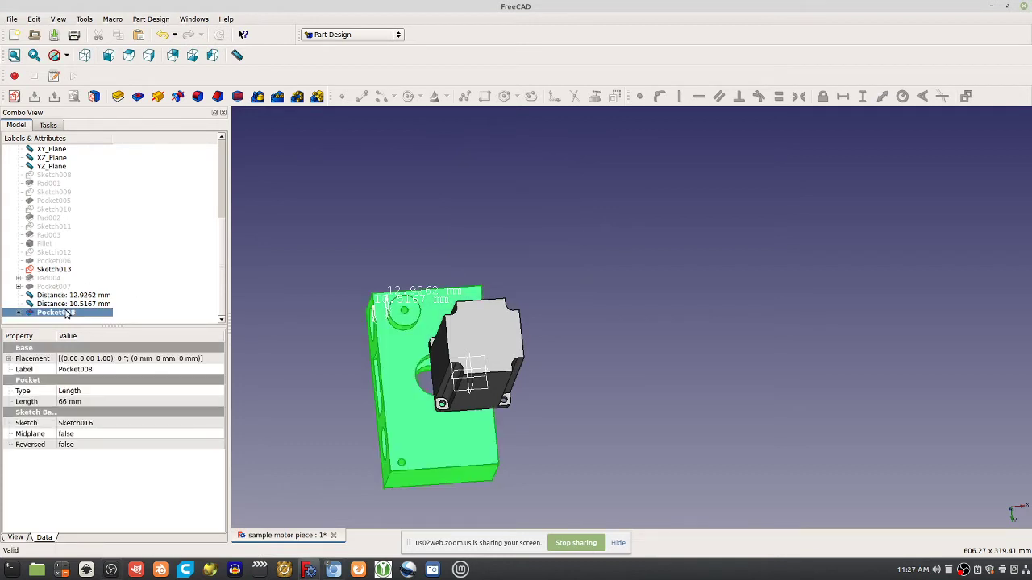
right_click(64, 317)
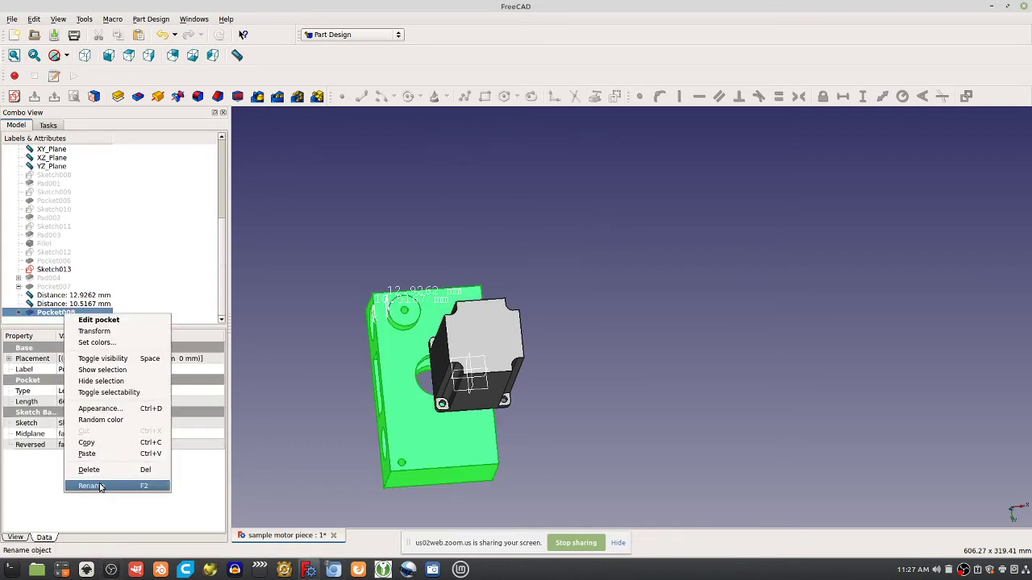
click(100, 488)
text(Mounting Hole)
key(Return)
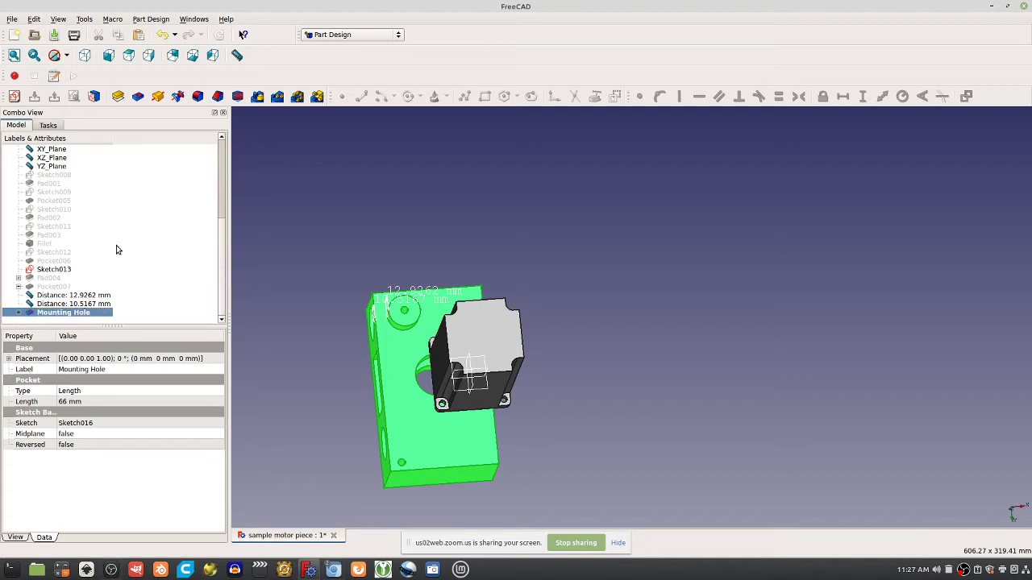
Step: Create a linear pattern of the Mounting Hole along the horizontal sketch axis, with a length of 50 mm and 4 occurrences
click(138, 96)
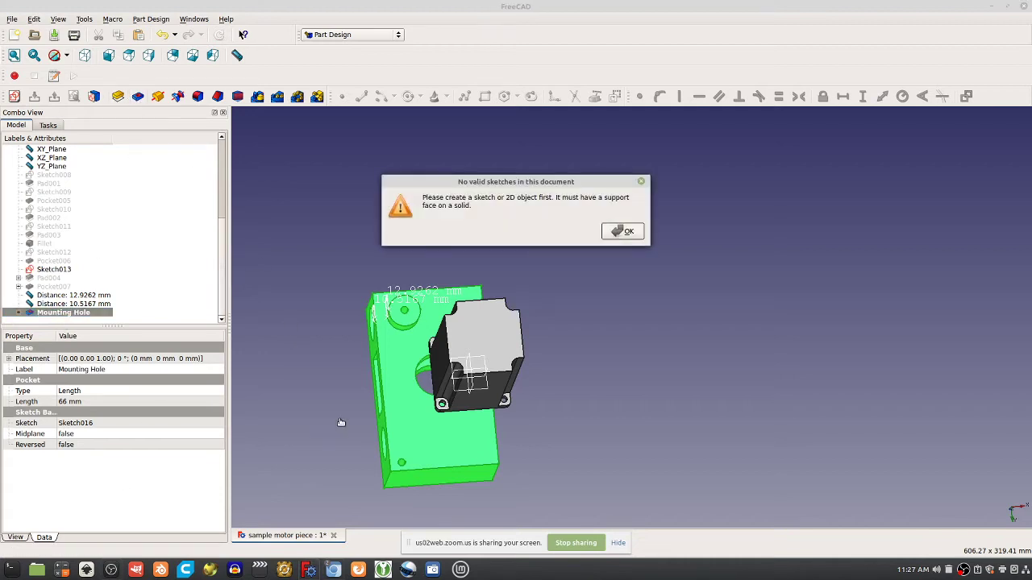
click(624, 232)
click(79, 322)
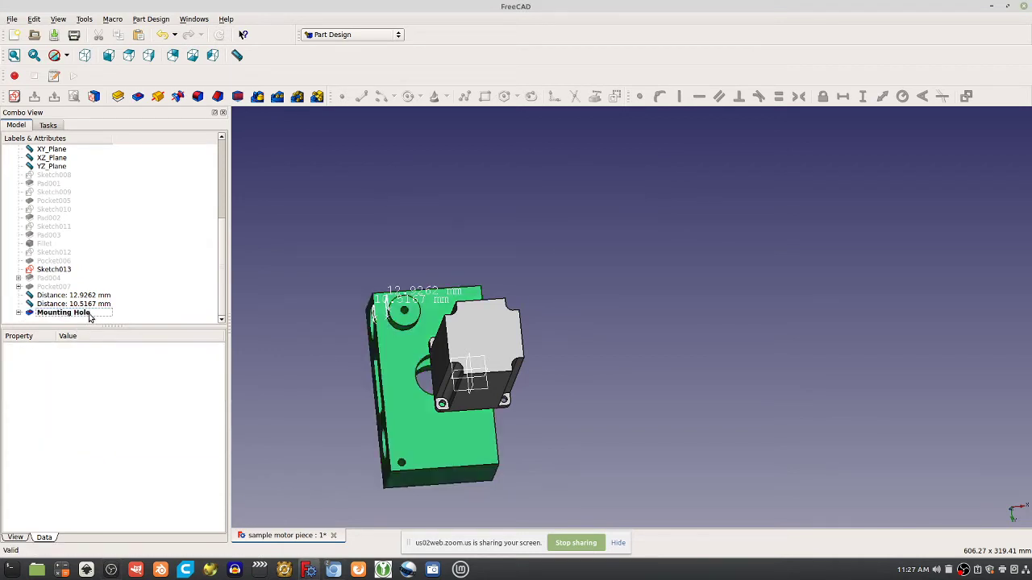
click(91, 313)
click(277, 96)
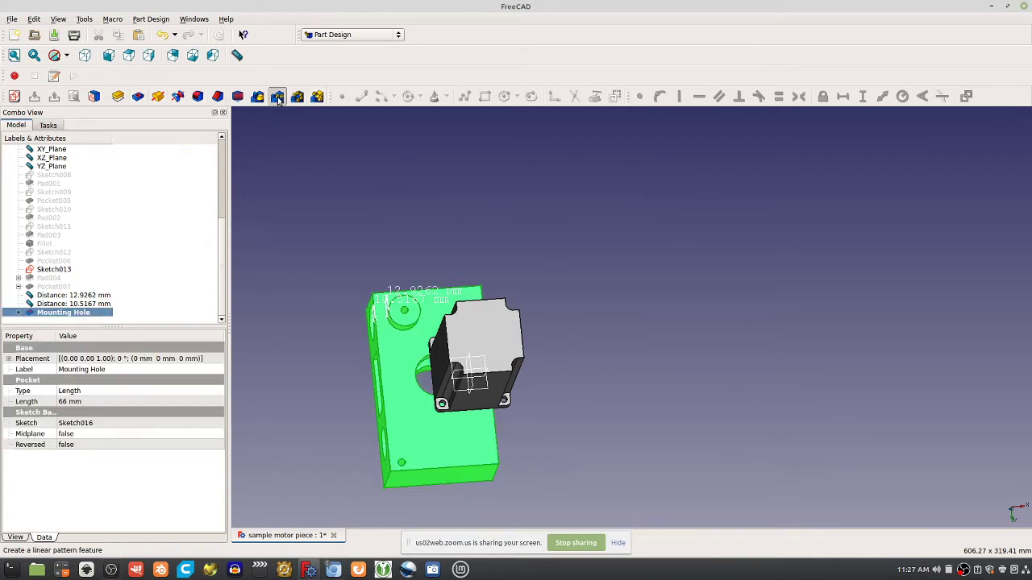
middle_drag(524, 453, 553, 415)
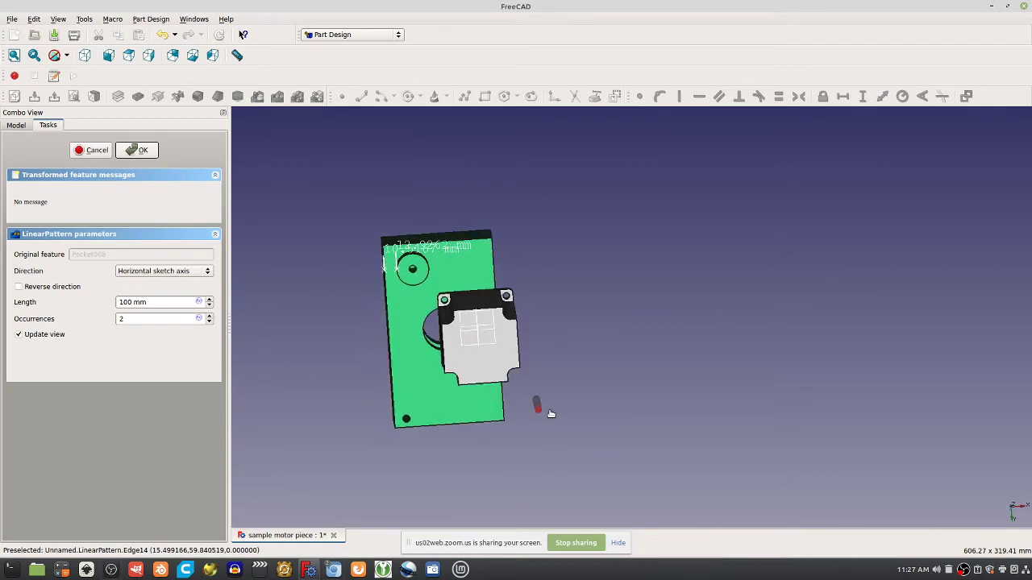
double_click(124, 303)
text(5)
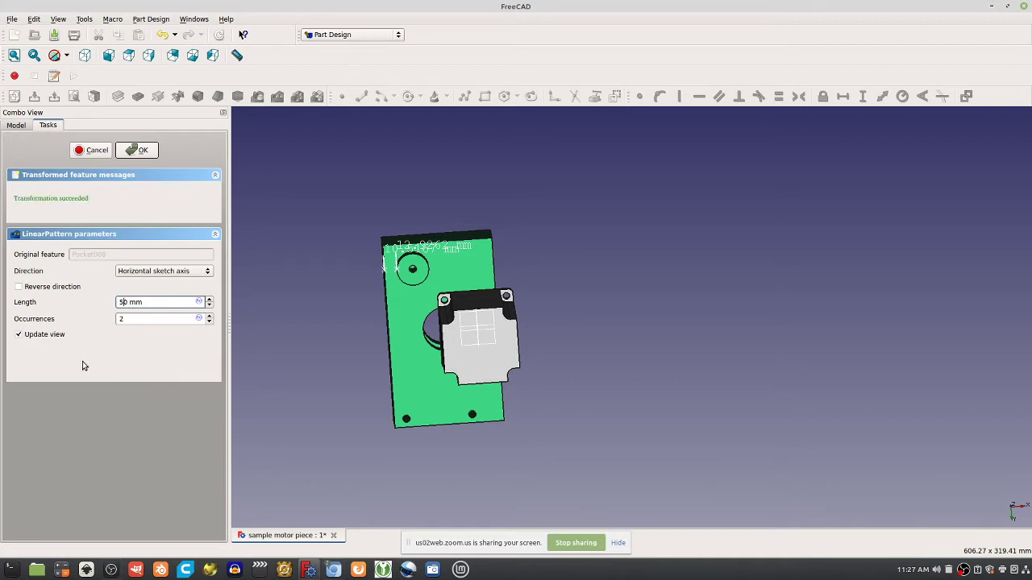
double_click(123, 319)
text(4)
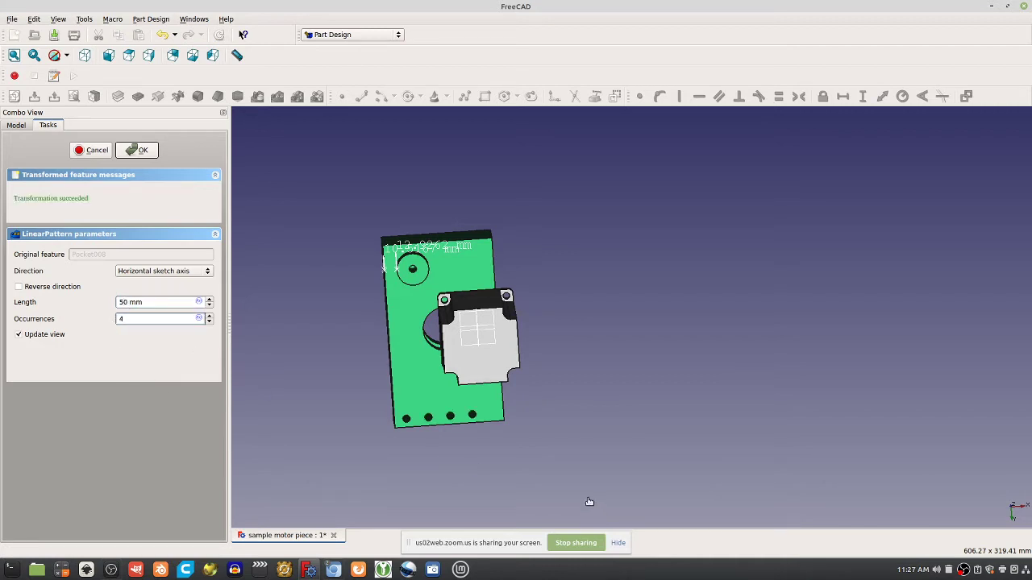
Step: Set the hole pattern's length to 50.8 mm and accept the pattern
drag(122, 301, 116, 305)
text(7)
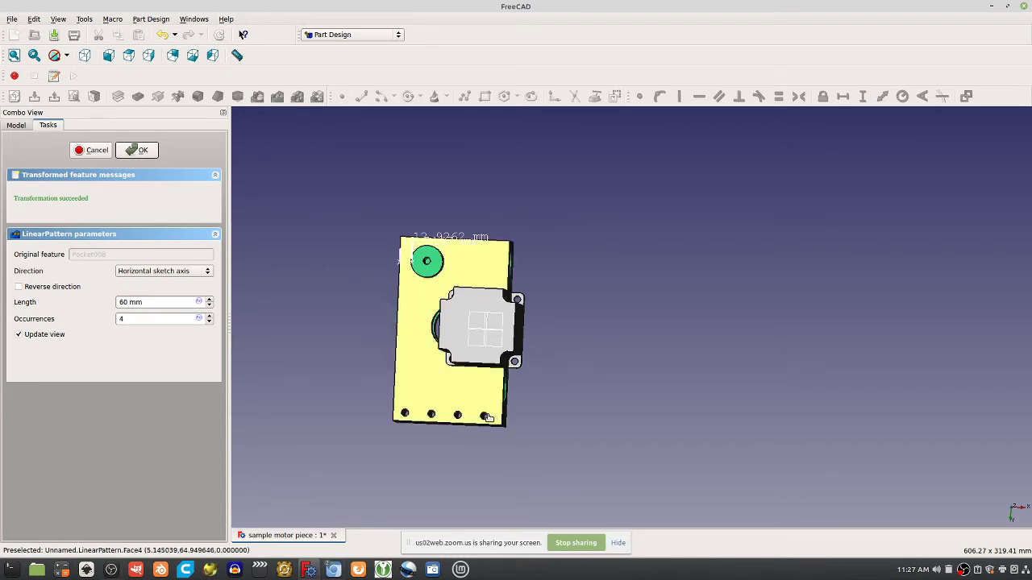
drag(128, 302, 116, 303)
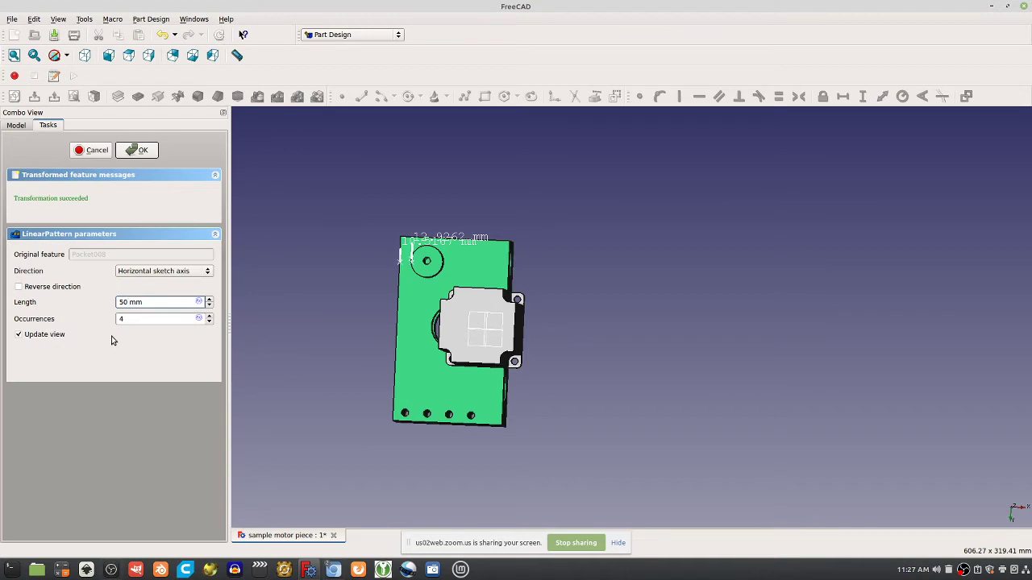
key(Return)
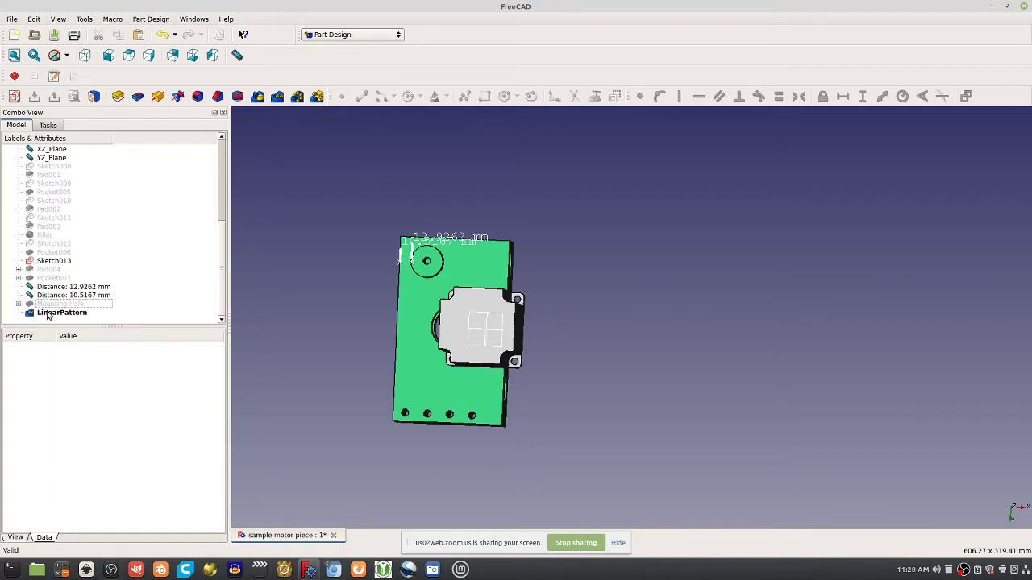
Step: Examine the patterned row of mounting holes along the block's end from several angles
middle_drag(435, 451, 424, 470)
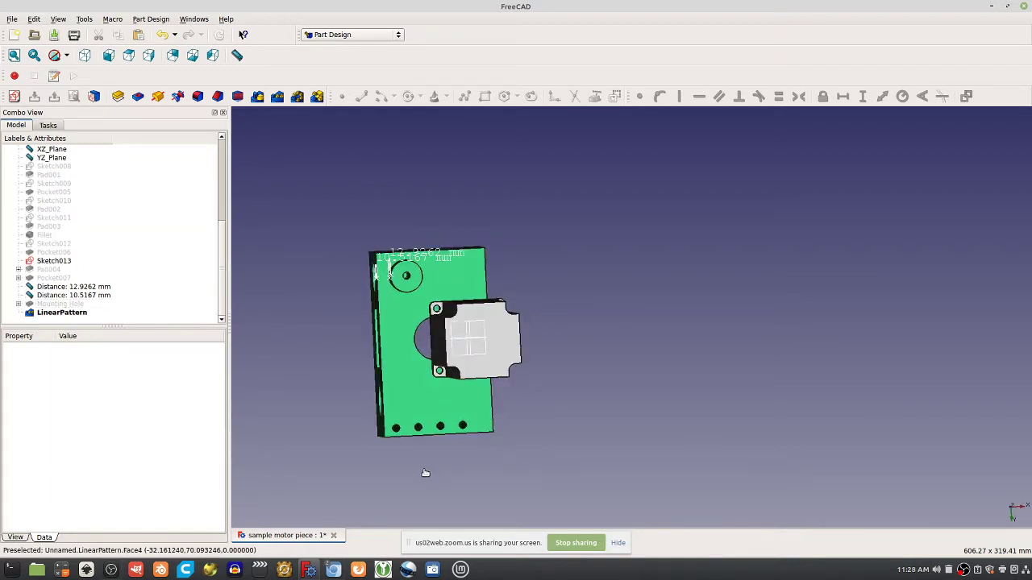
scroll(516, 407, up, 3)
middle_drag(517, 407, 435, 435)
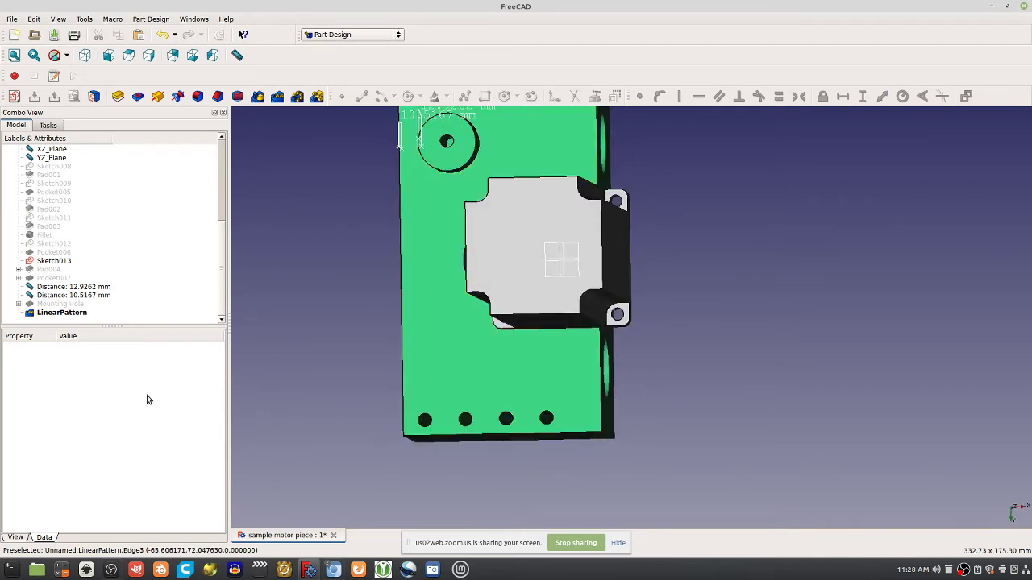
click(65, 313)
click(397, 422)
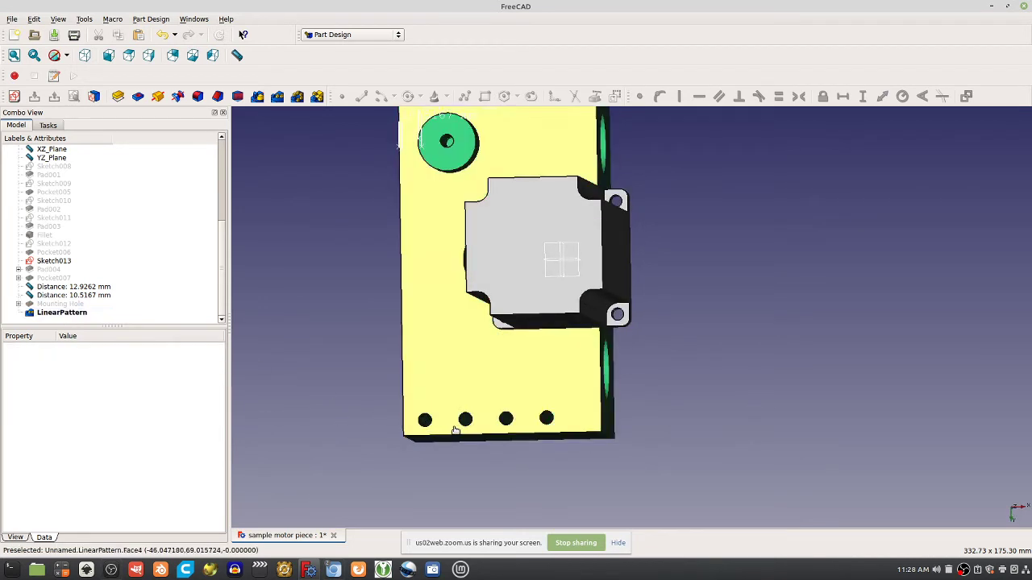
click(57, 307)
click(490, 449)
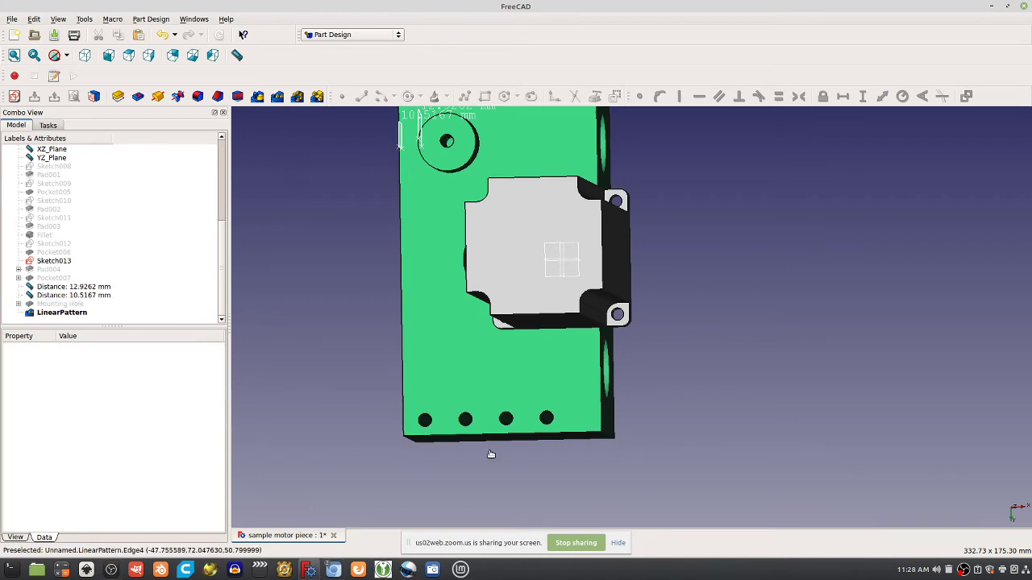
middle_drag(483, 445, 388, 453)
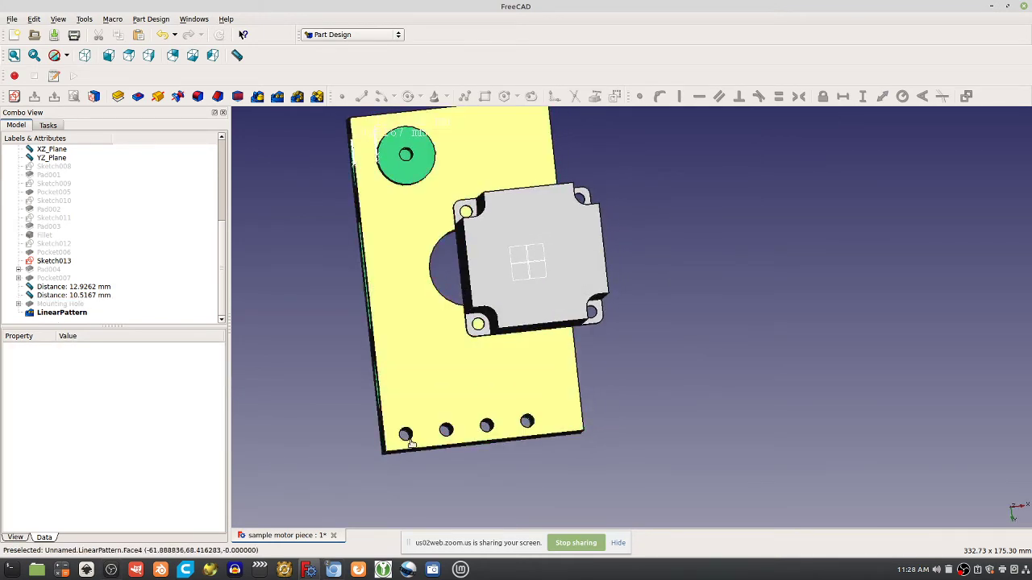
click(368, 377)
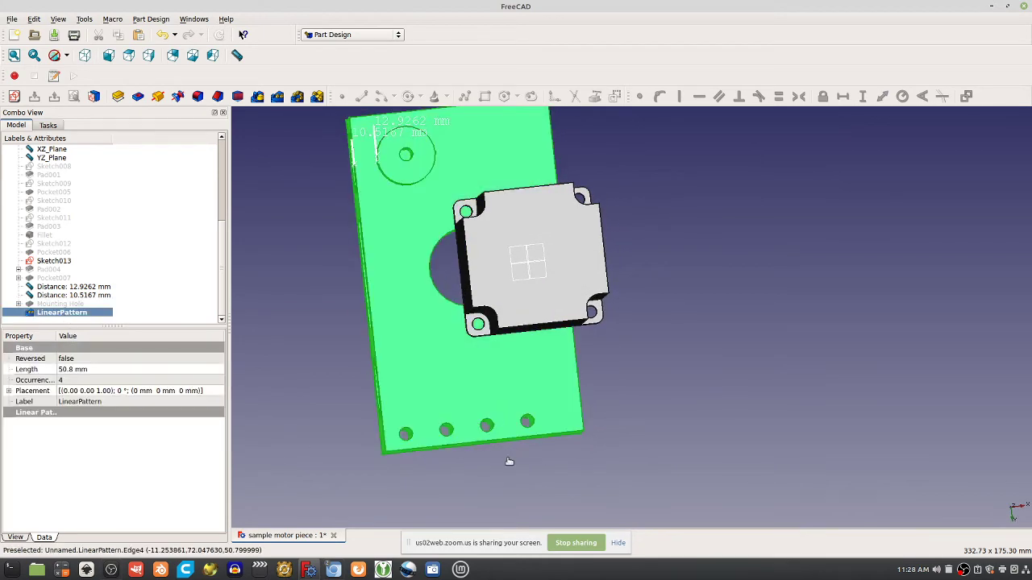
middle_drag(632, 502, 433, 363)
click(632, 363)
middle_drag(394, 201, 445, 411)
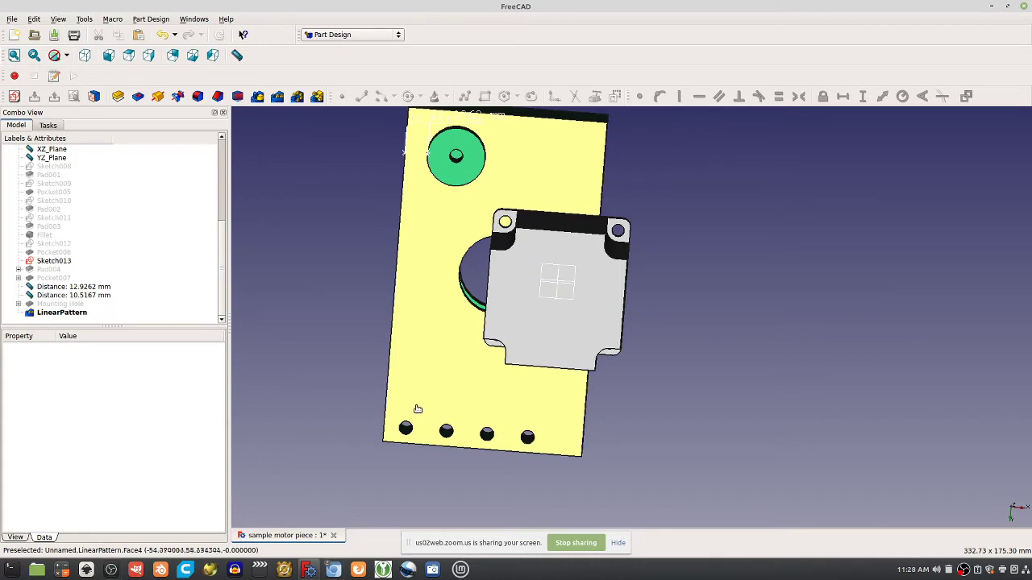
Step: Start a sketch on the block's motor-side face, draw a circle inward from the row's corner hole, and set its radius to 2.75 mm
click(385, 348)
middle_drag(358, 318, 391, 364)
click(399, 357)
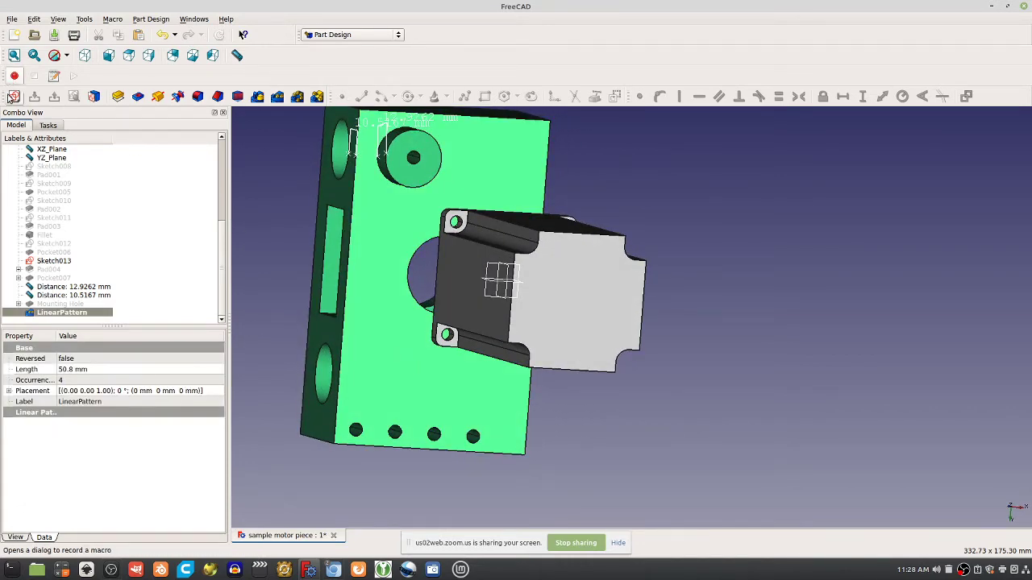
click(13, 96)
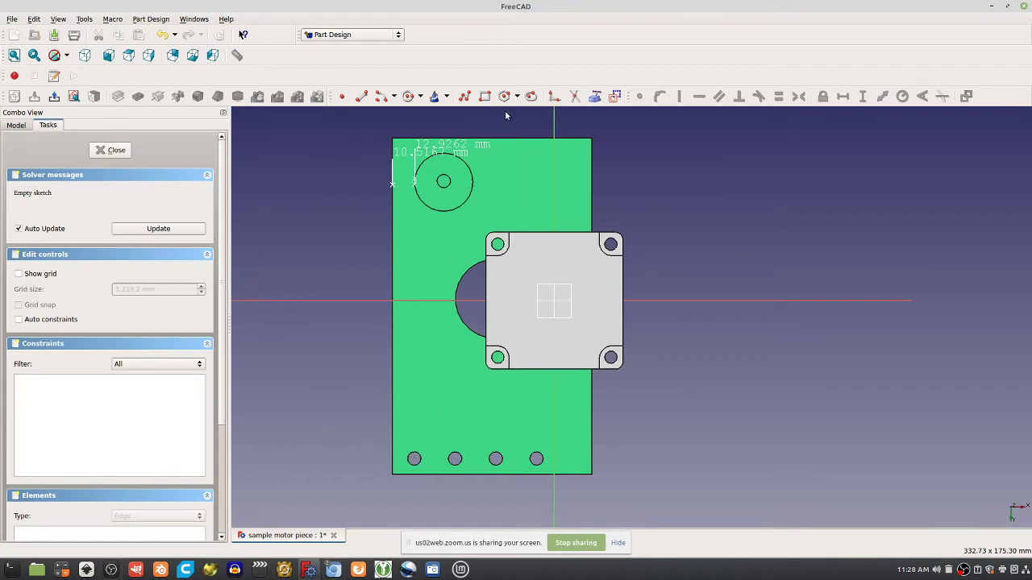
click(407, 97)
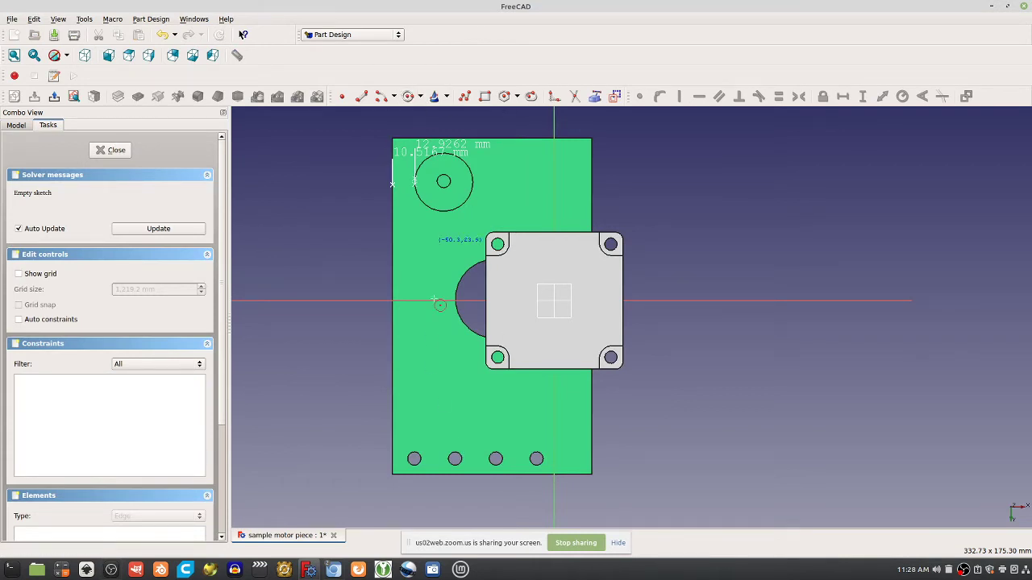
click(414, 414)
click(420, 415)
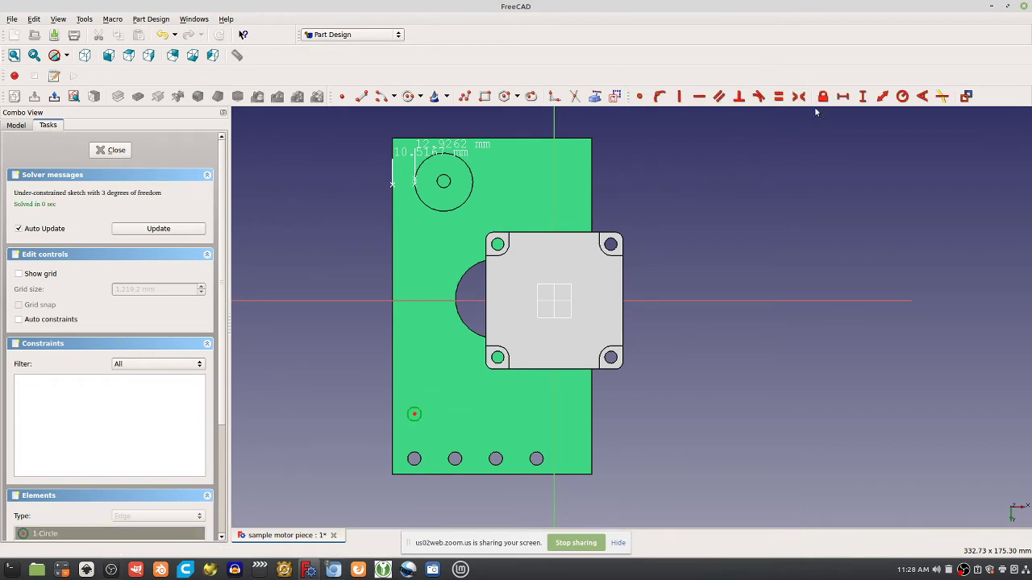
click(901, 98)
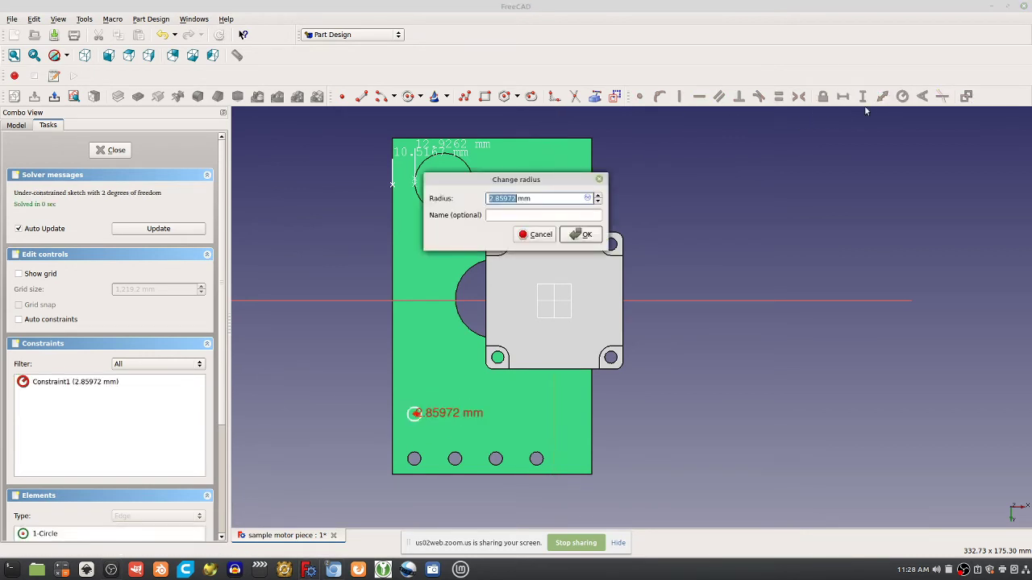
text(2)
text(.75)
key(Return)
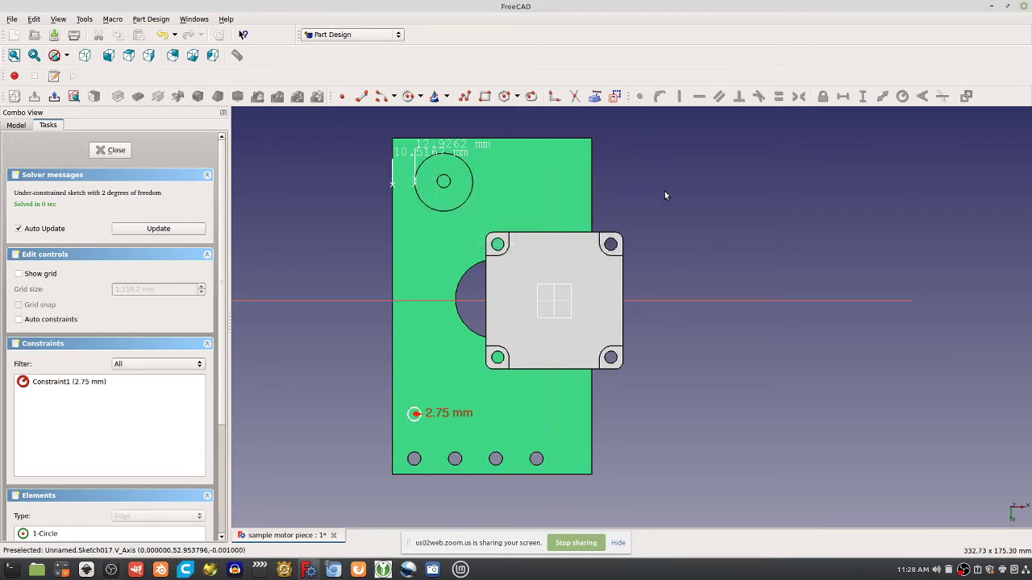
Step: Draw a guide line beside the new circle, constrain it vertical, and set its length to 25.4 mm
click(361, 97)
click(400, 471)
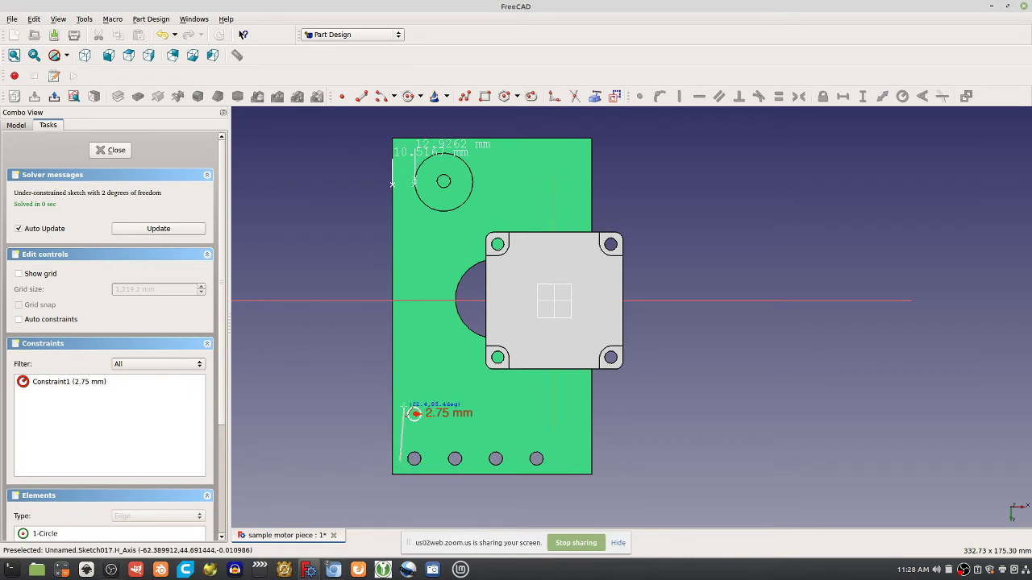
click(399, 412)
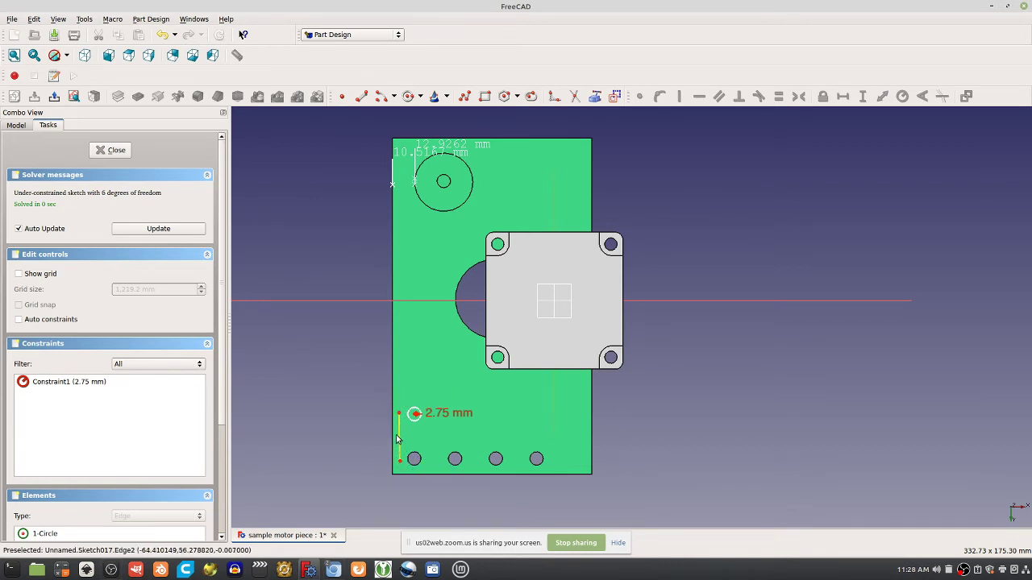
click(407, 435)
click(678, 96)
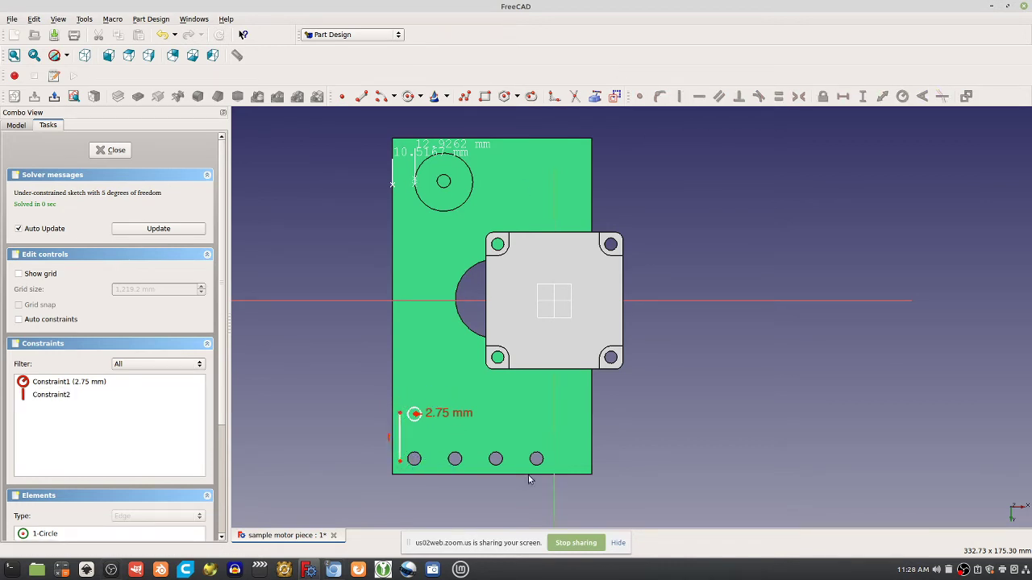
click(400, 438)
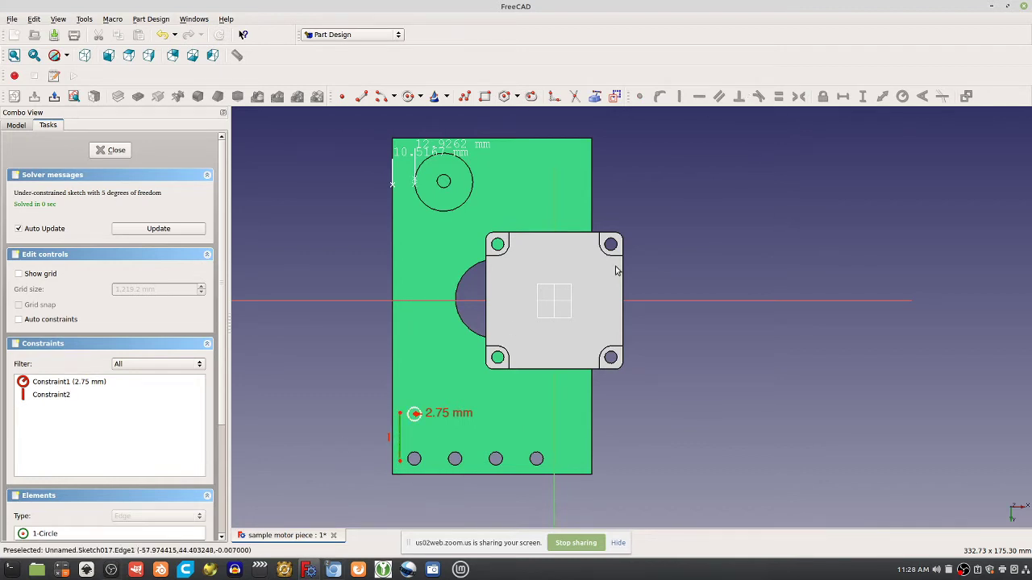
click(862, 96)
text(25.)
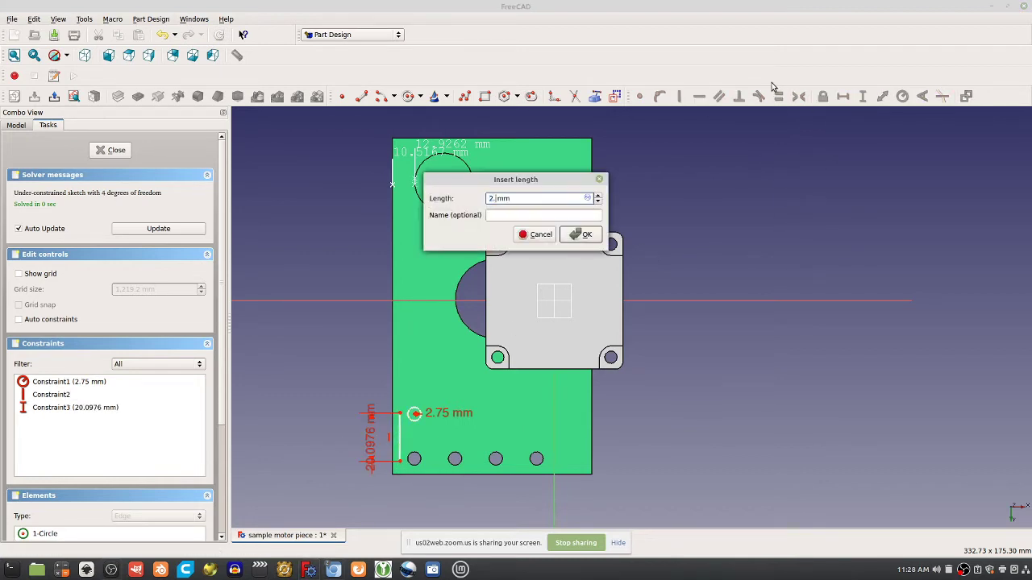
text(4)
key(Return)
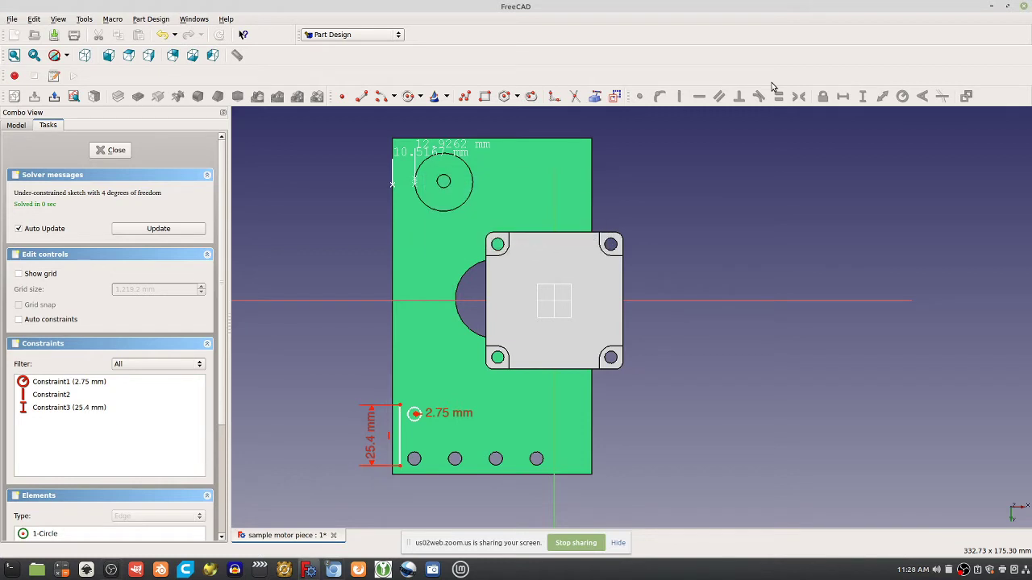
Step: Align the guide line with the corner hole's centre, move the circle to its far end, delete the line, and close the sketch
scroll(403, 451, up, 4)
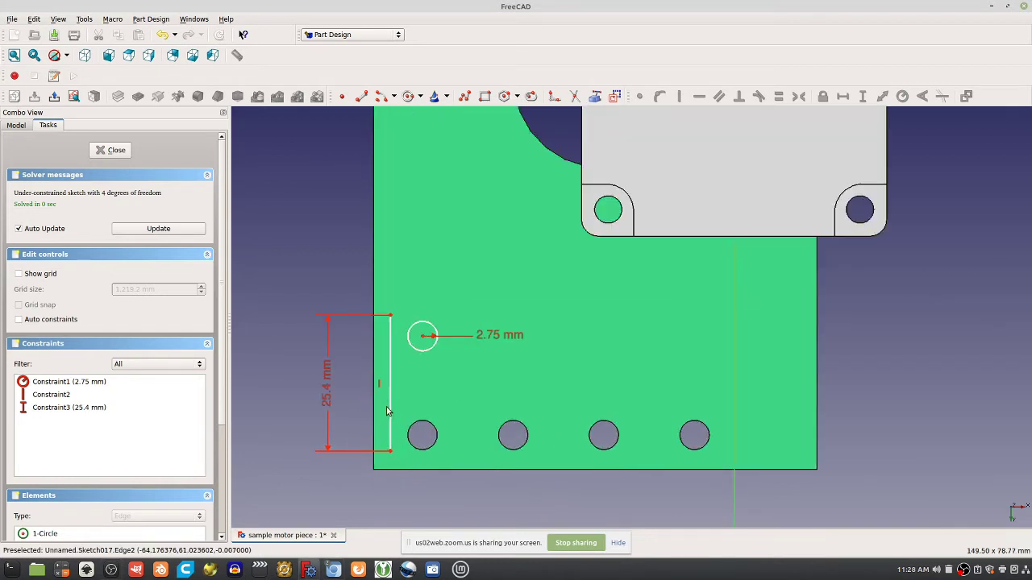
drag(417, 394, 423, 392)
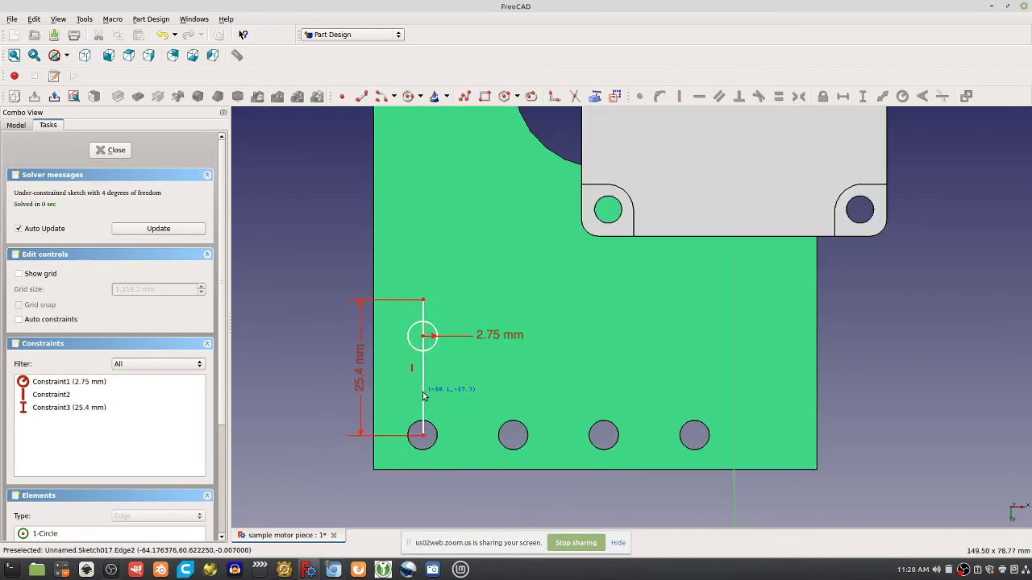
drag(425, 345, 424, 302)
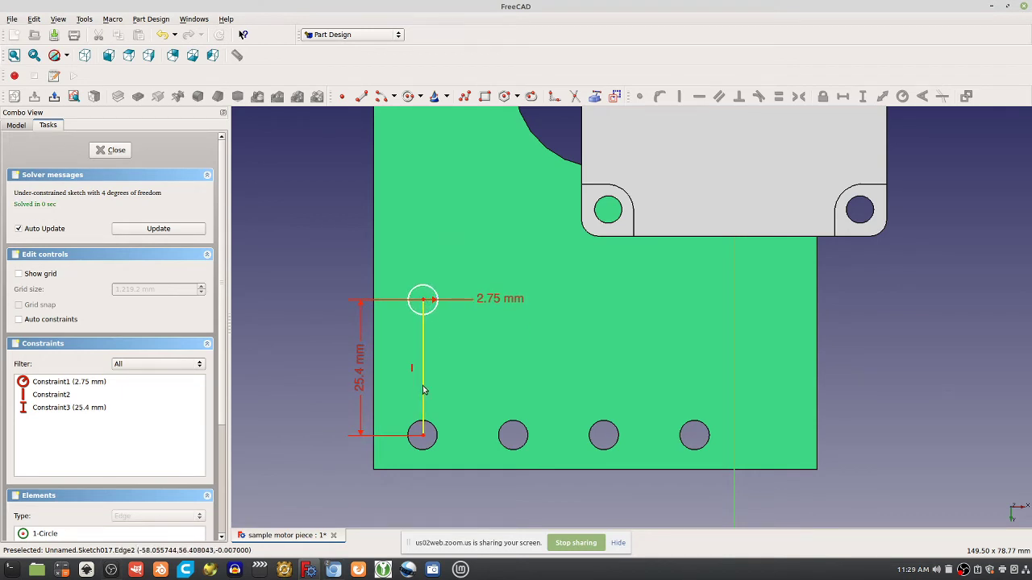
key(Delete)
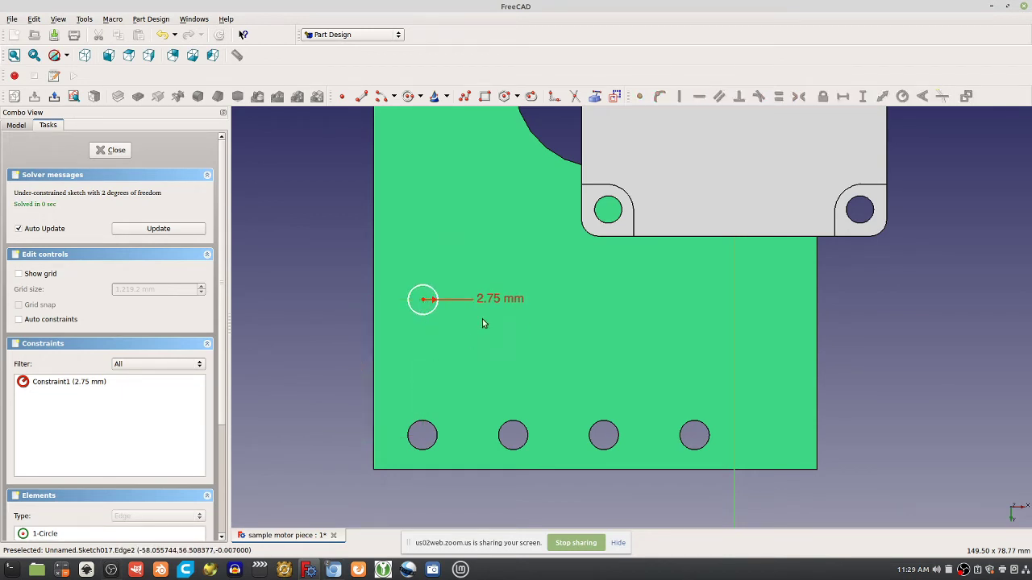
click(113, 150)
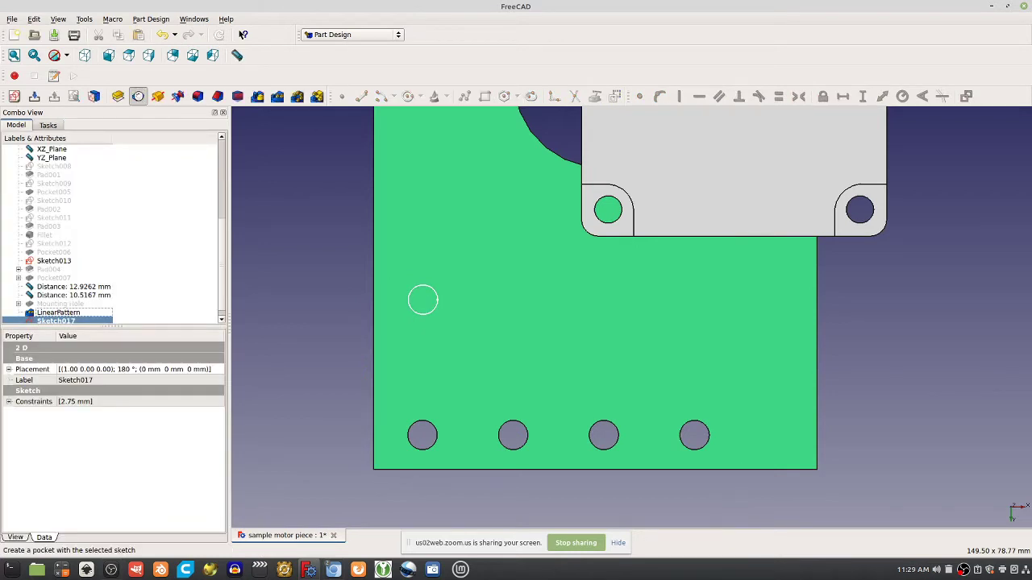
Step: Cut a pocket 66 mm deep into the block from the new circle sketch
click(137, 96)
text(10)
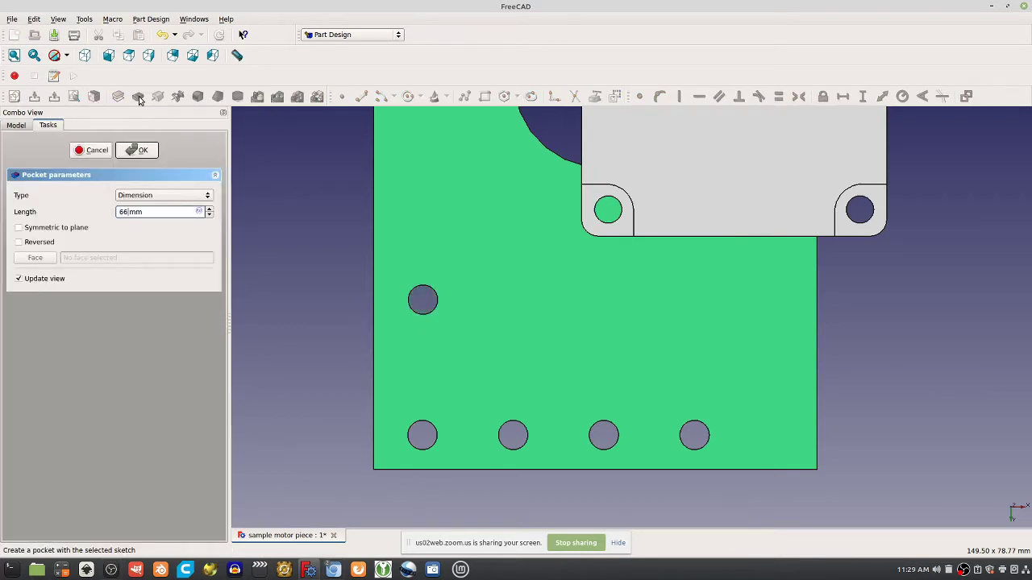
key(Return)
scroll(495, 313, down, 4)
click(503, 331)
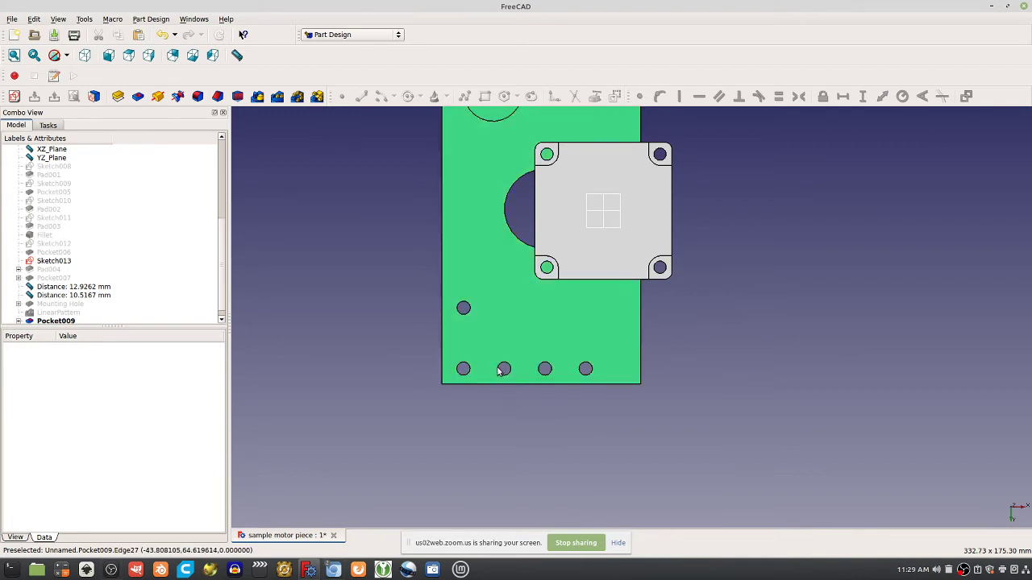
Step: Set the length of the linear pattern for the mounting hole row along the block's short edge to 75.8 mm
double_click(56, 322)
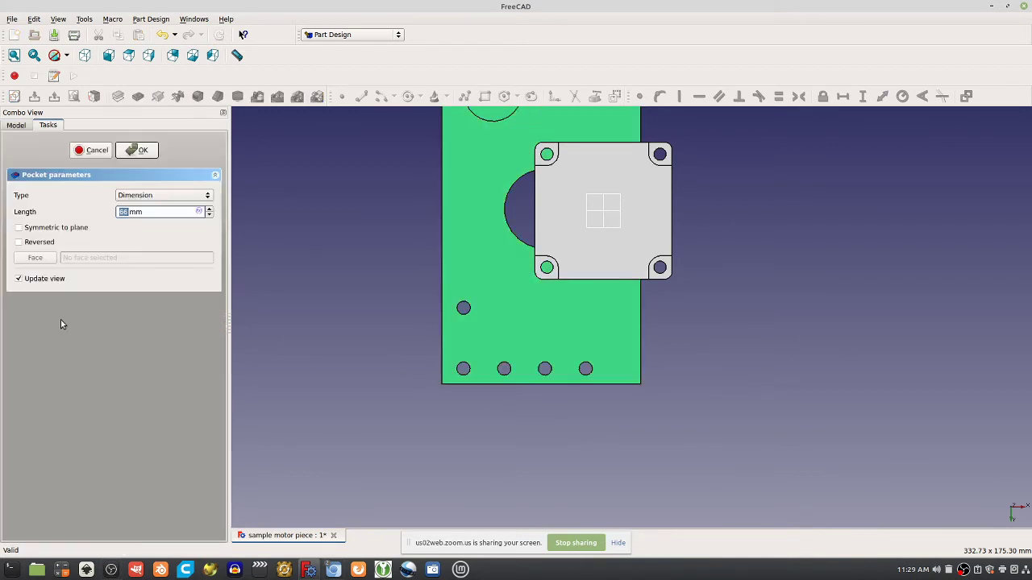
click(91, 150)
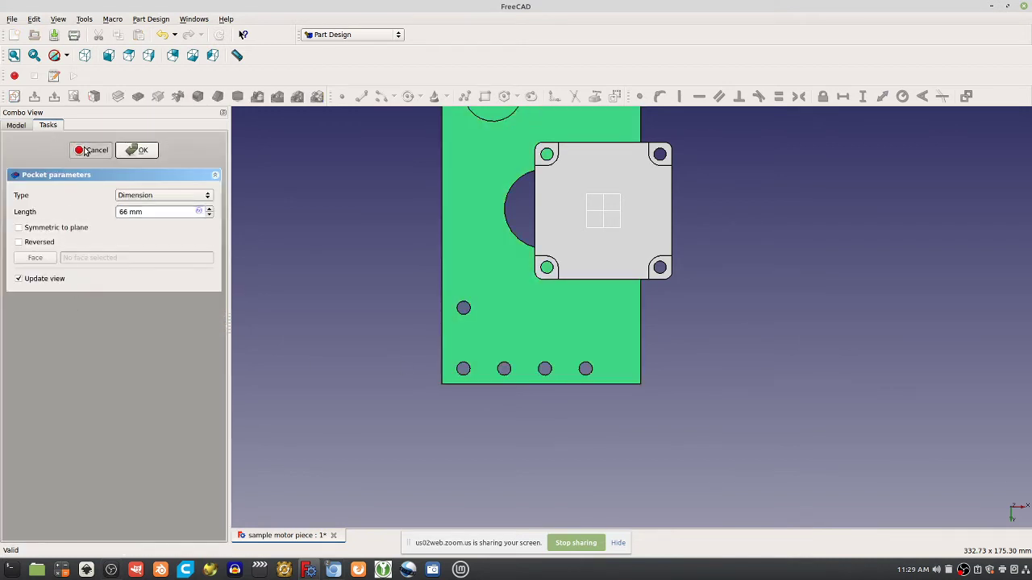
double_click(48, 305)
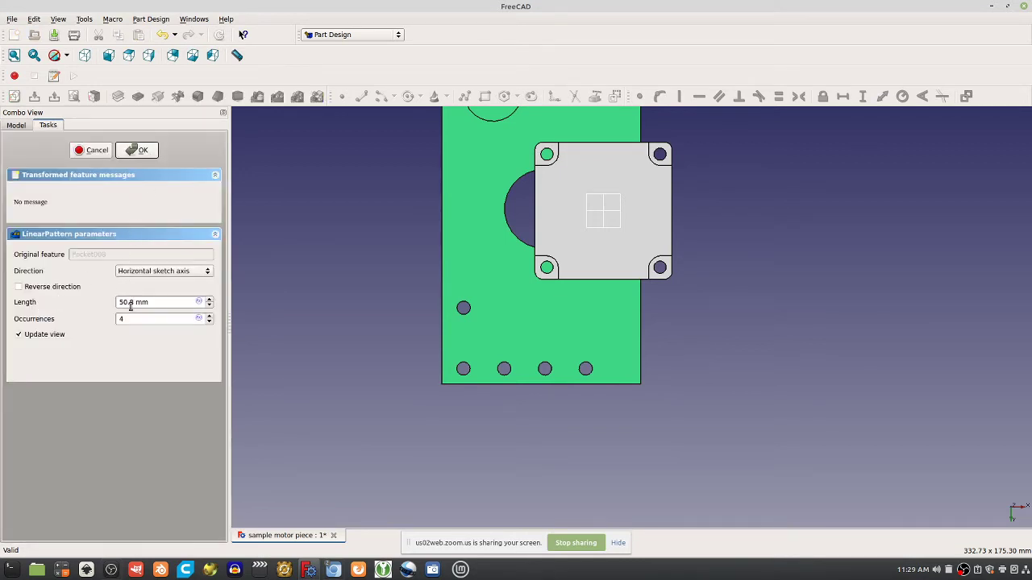
drag(127, 302, 117, 304)
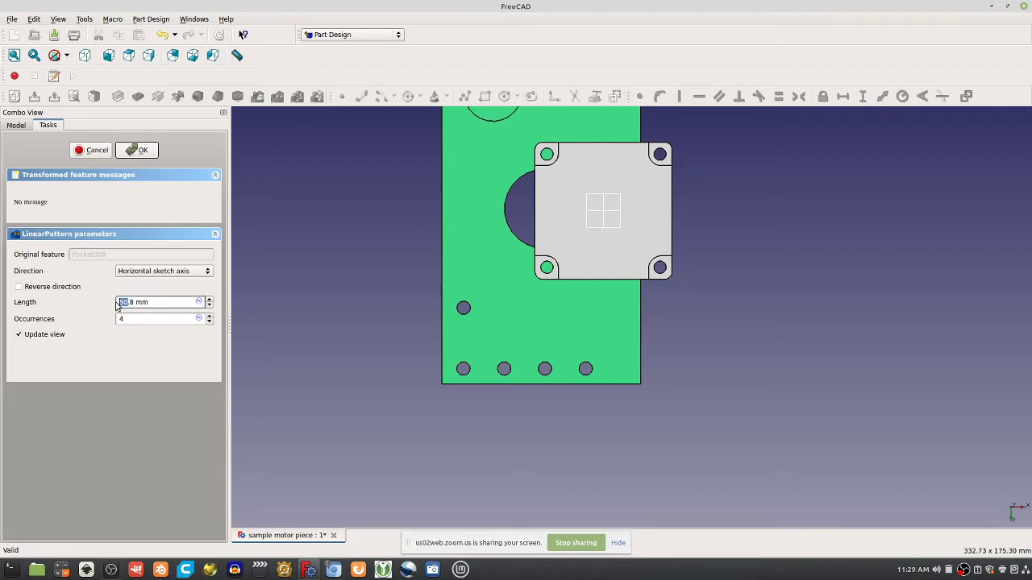
text(7)
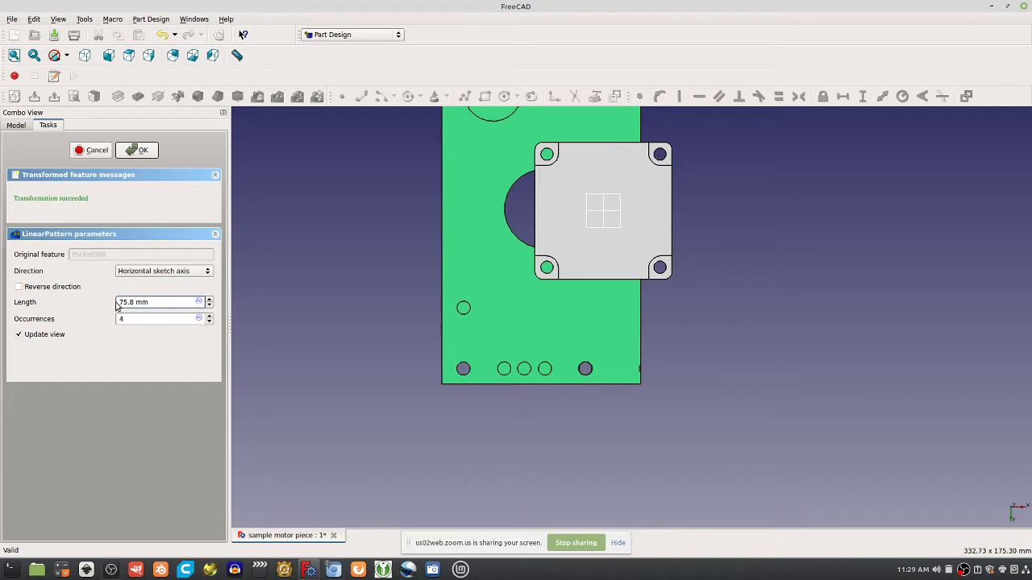
click(137, 150)
middle_drag(676, 398, 634, 368)
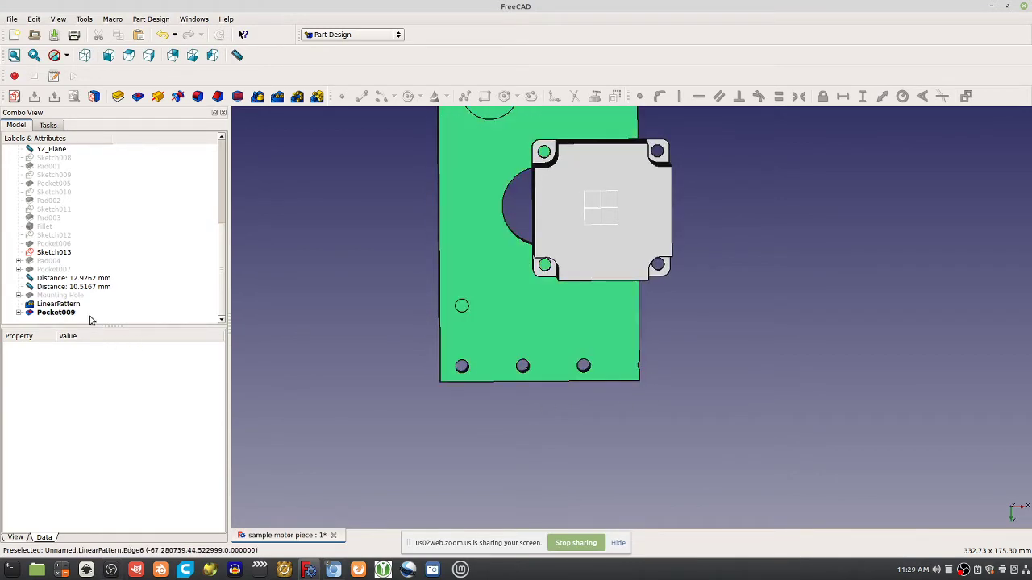
click(58, 304)
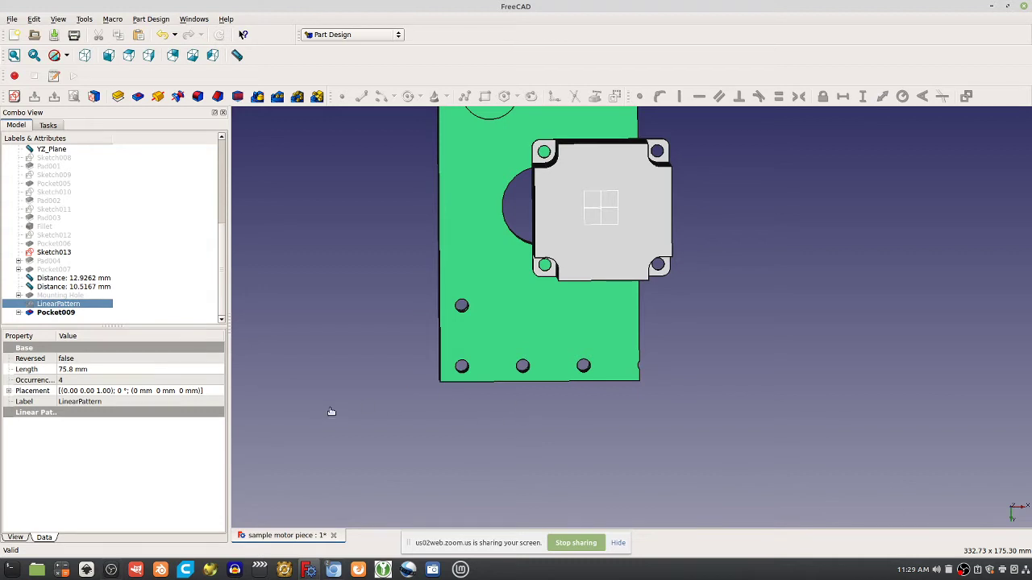
mouse_move(468, 389)
middle_down()
mouse_move(499, 376)
mouse_move(486, 382)
middle_up()
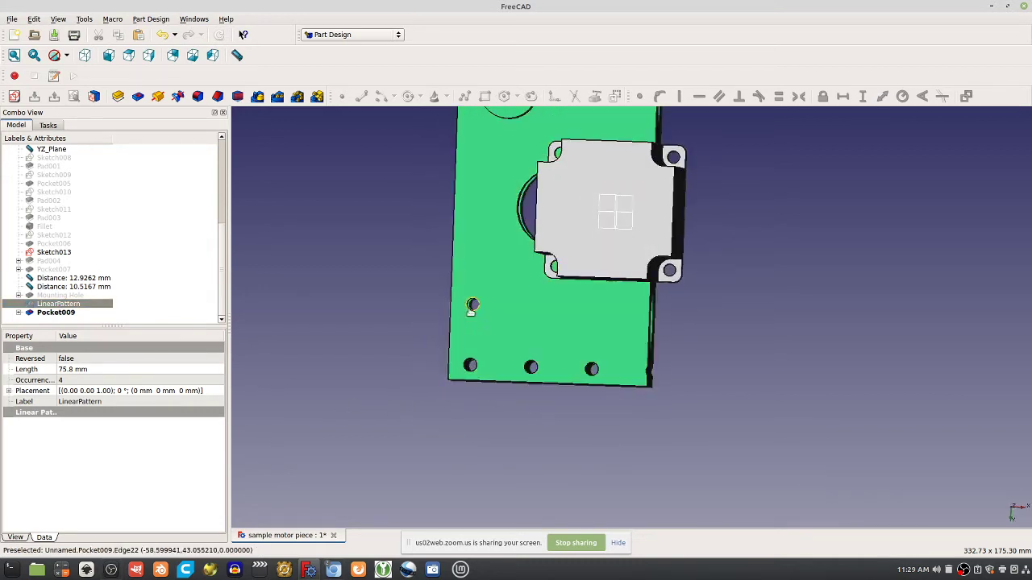
Step: Start a linear pattern of the single inward hole's pocket, directed along the vertical sketch axis
click(48, 315)
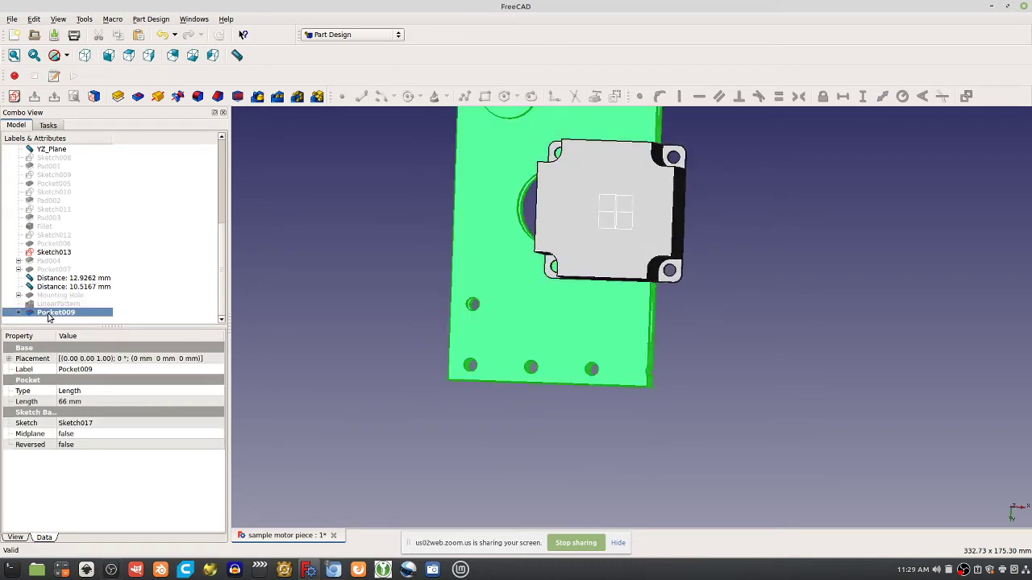
ctrl+click(87, 315)
click(65, 304)
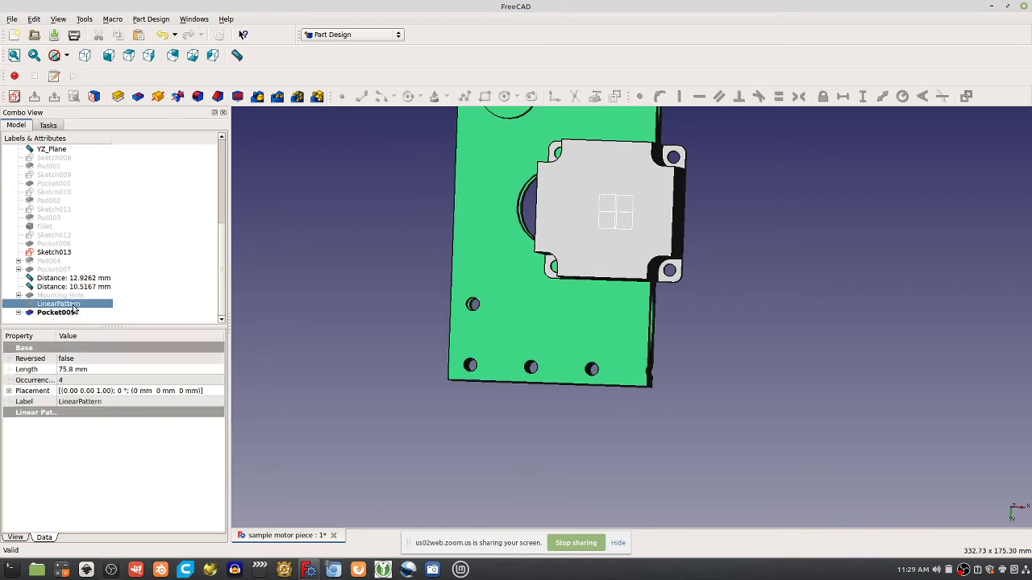
click(61, 315)
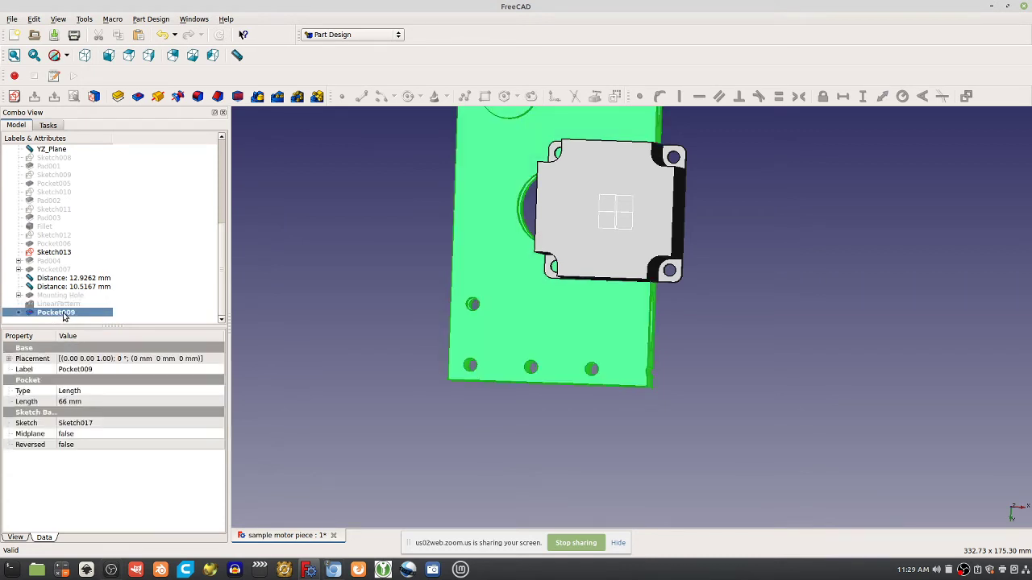
ctrl+click(79, 314)
click(79, 315)
click(271, 96)
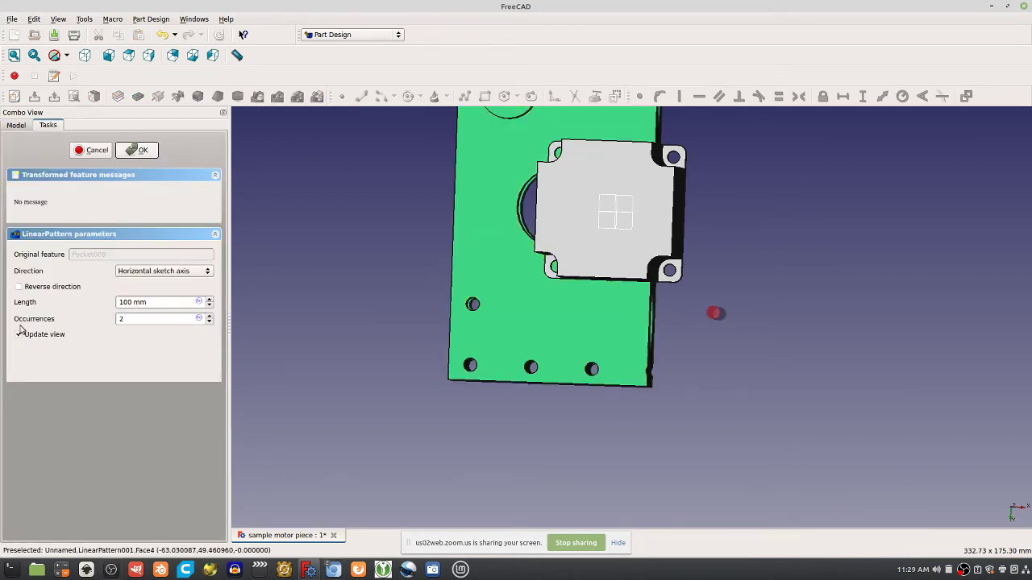
click(184, 273)
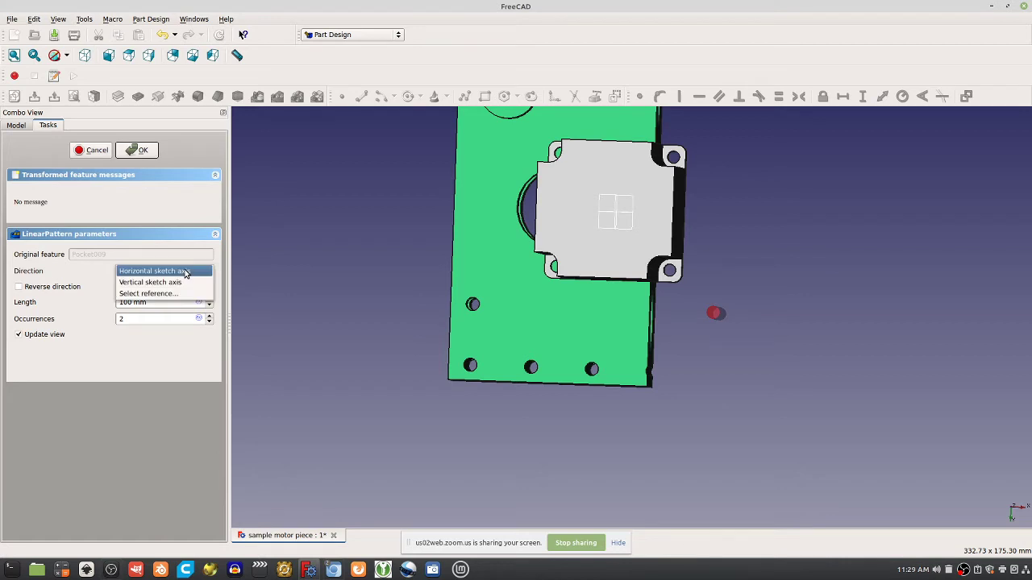
click(165, 283)
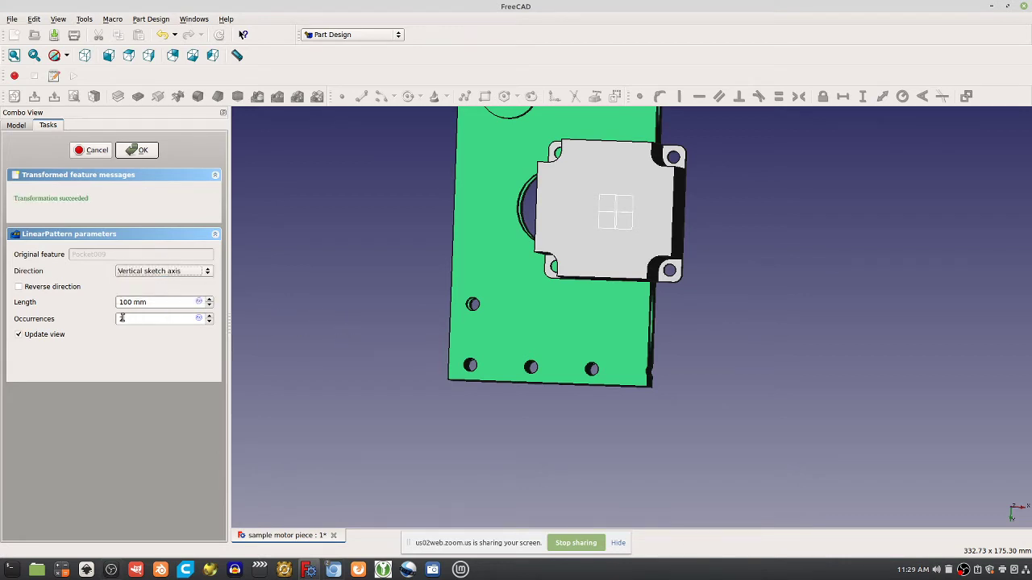
Step: Give the vertical hole pattern 6 occurrences over a length of 152.4 mm and apply it
scroll(408, 280, down, 3)
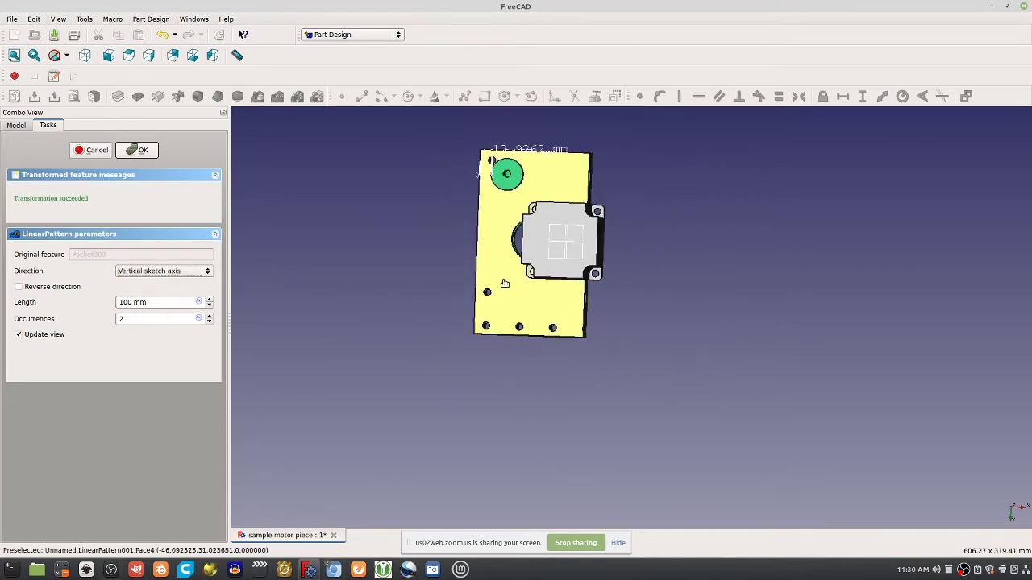
click(121, 319)
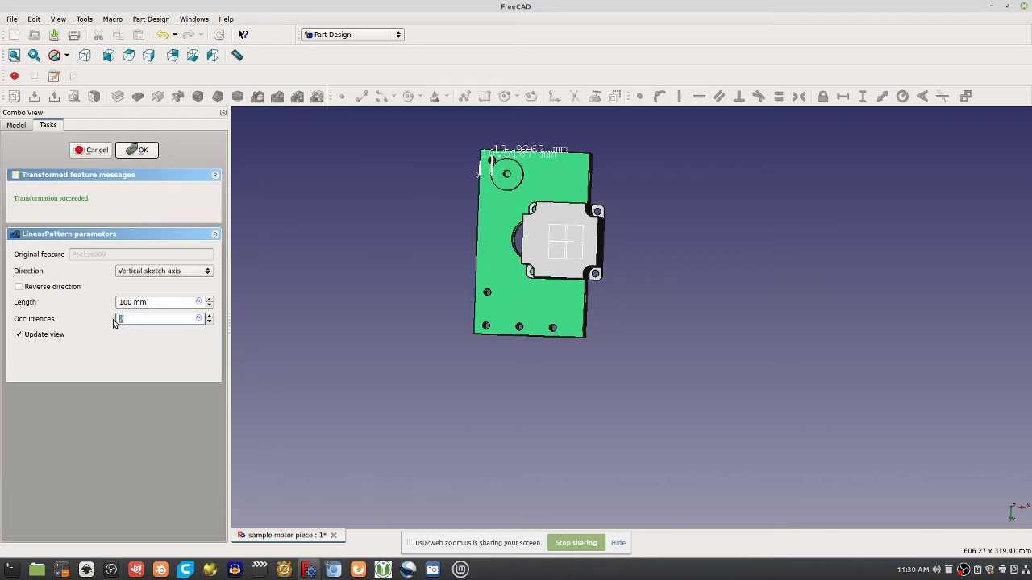
text(6)
drag(152, 307, 111, 303)
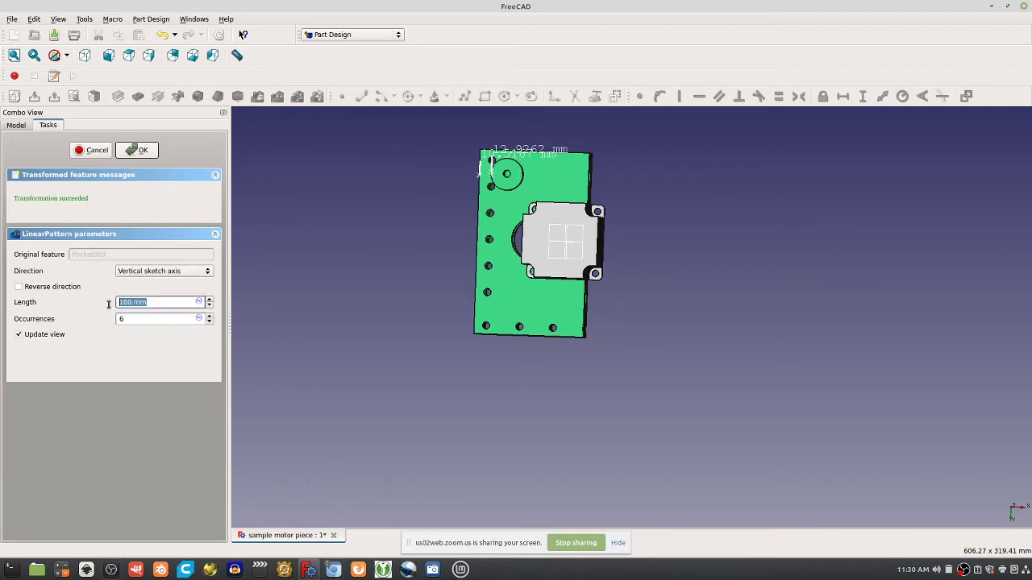
text(175)
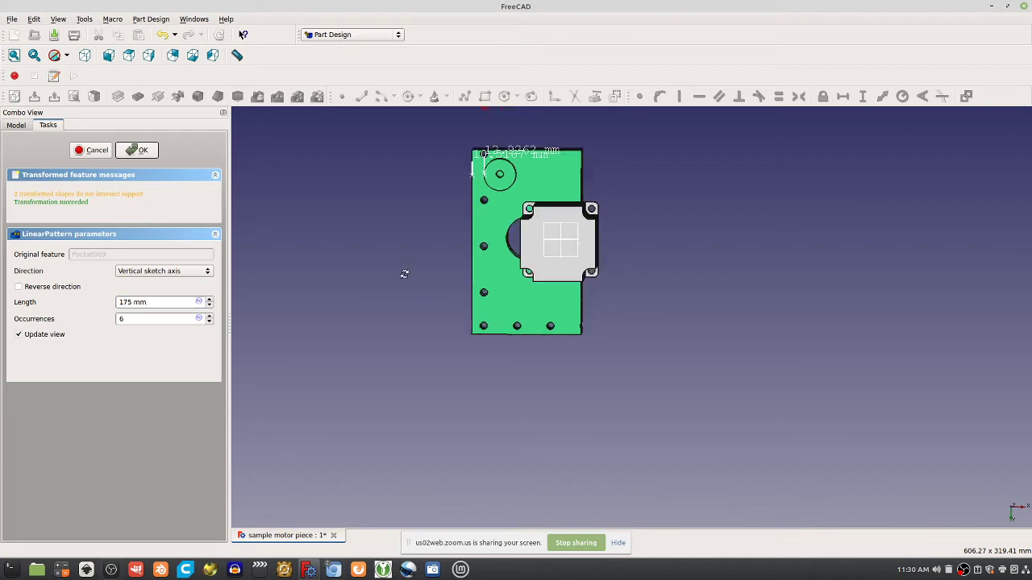
click(126, 303)
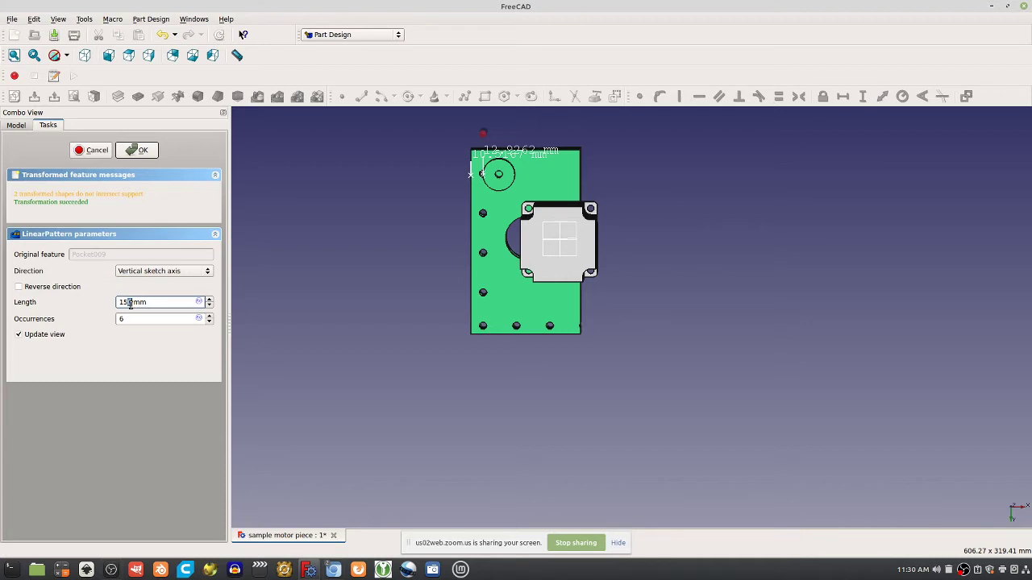
text(.4)
key(Return)
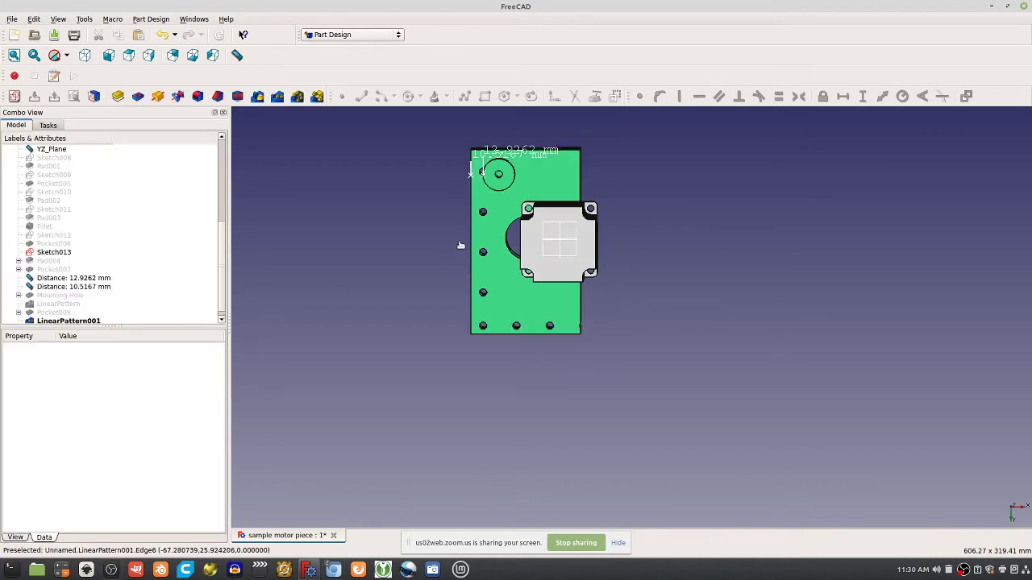
Step: Examine the patterned mounting holes from several angles, checking them against the rod bores, rectangular opening and motor
scroll(559, 242, up, 2)
middle_drag(559, 242, 494, 224)
middle_drag(818, 269, 581, 375)
middle_drag(491, 304, 482, 223)
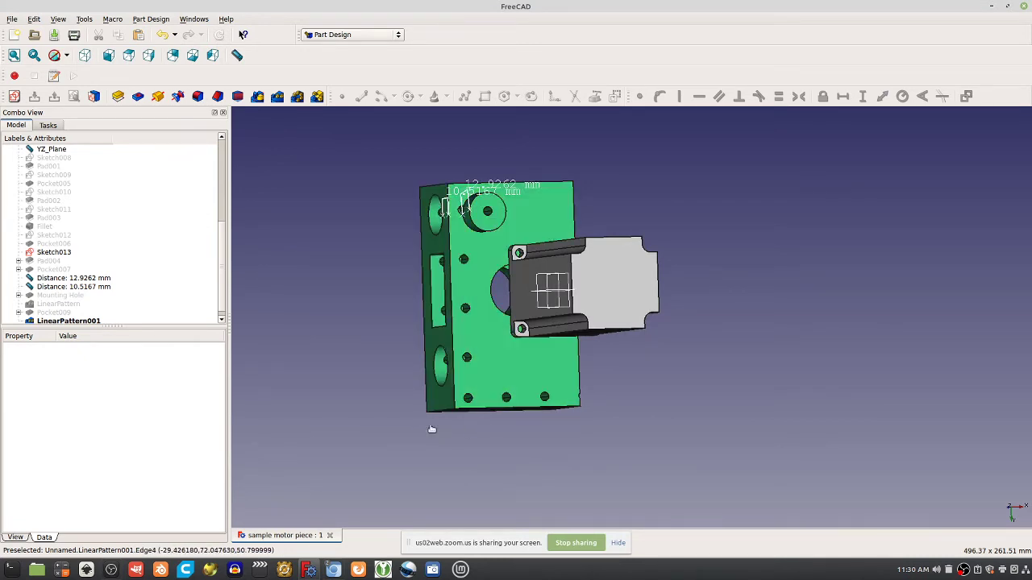
middle_drag(521, 401, 523, 303)
click(487, 367)
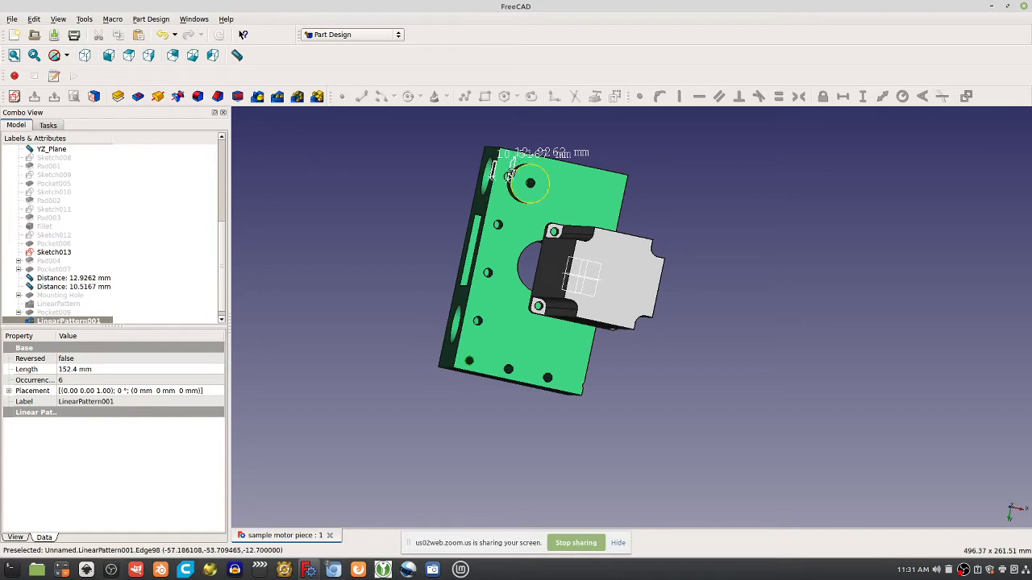
middle_drag(516, 176, 499, 195)
middle_drag(645, 228, 664, 228)
middle_drag(553, 206, 328, 202)
middle_drag(455, 226, 508, 263)
middle_drag(529, 181, 459, 298)
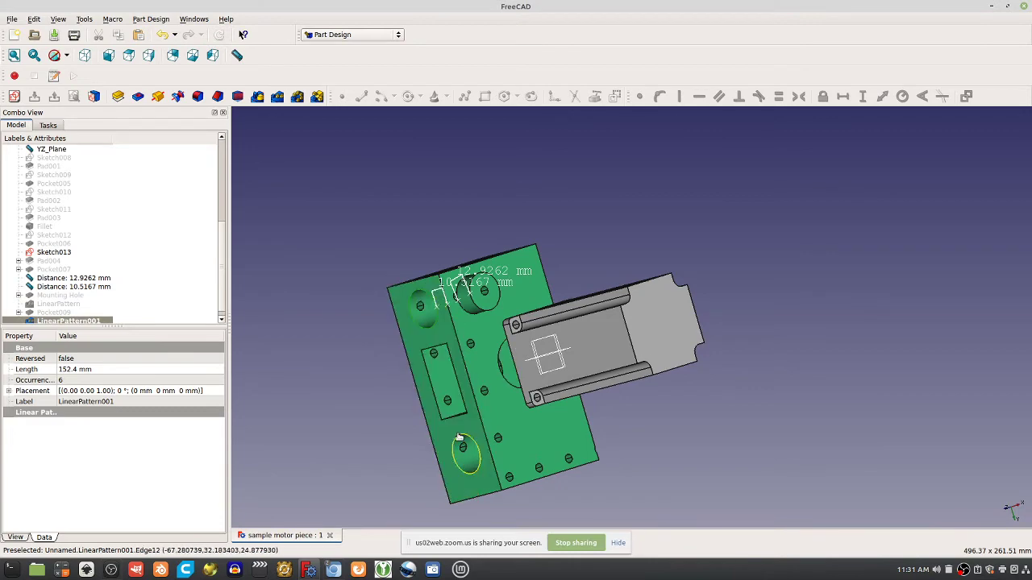
middle_drag(512, 357, 600, 470)
middle_drag(453, 310, 481, 297)
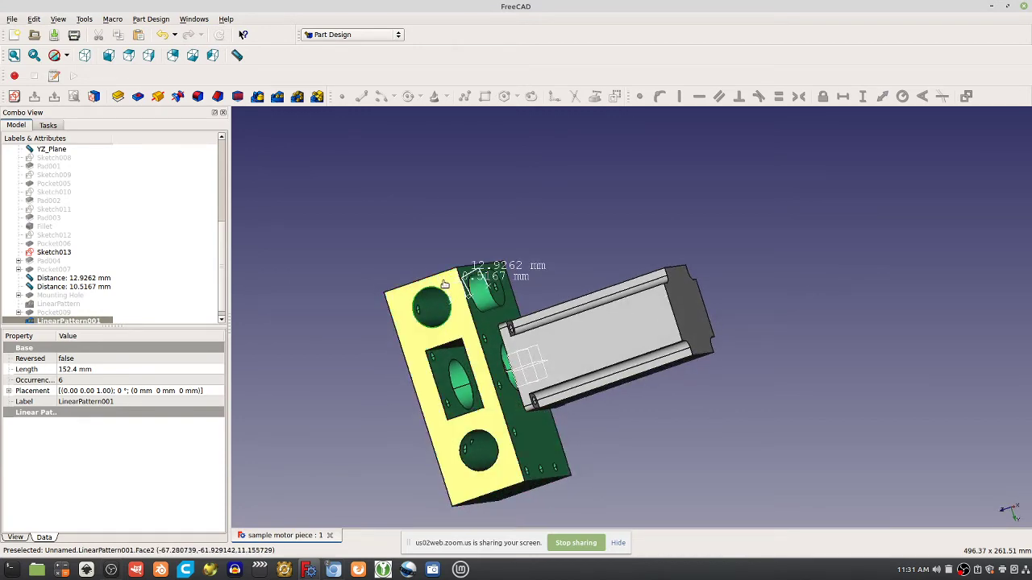
Step: Sketch a small rectangle overhanging the end edge of the block's rod-hole face, beside the outer rod hole, and close the sketch
click(448, 287)
click(14, 96)
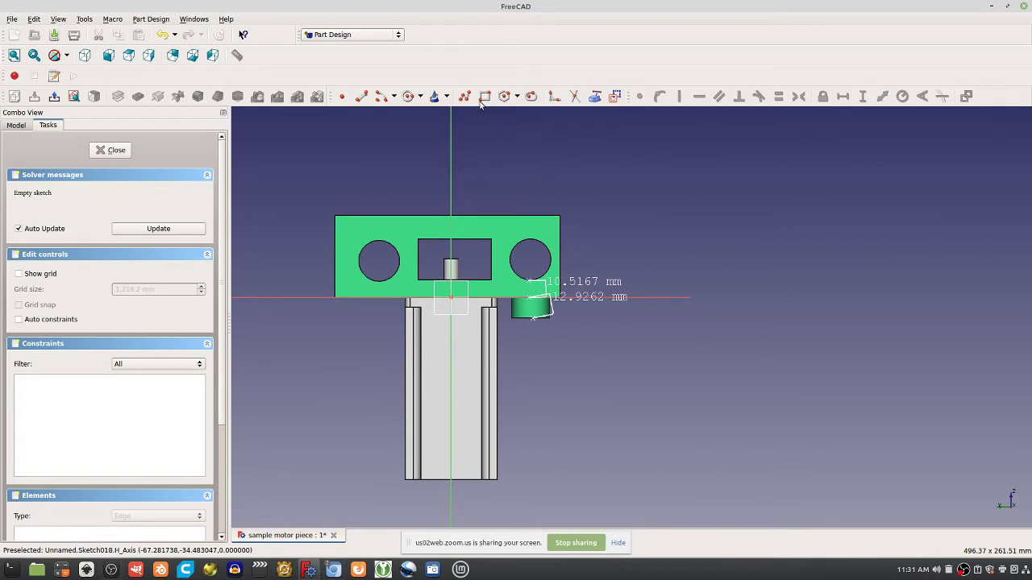
click(556, 236)
click(587, 279)
click(112, 150)
Step: Pad the rectangle 10 mm in the reversed direction to form a tab on the block's end
click(118, 96)
middle_drag(702, 221, 594, 263)
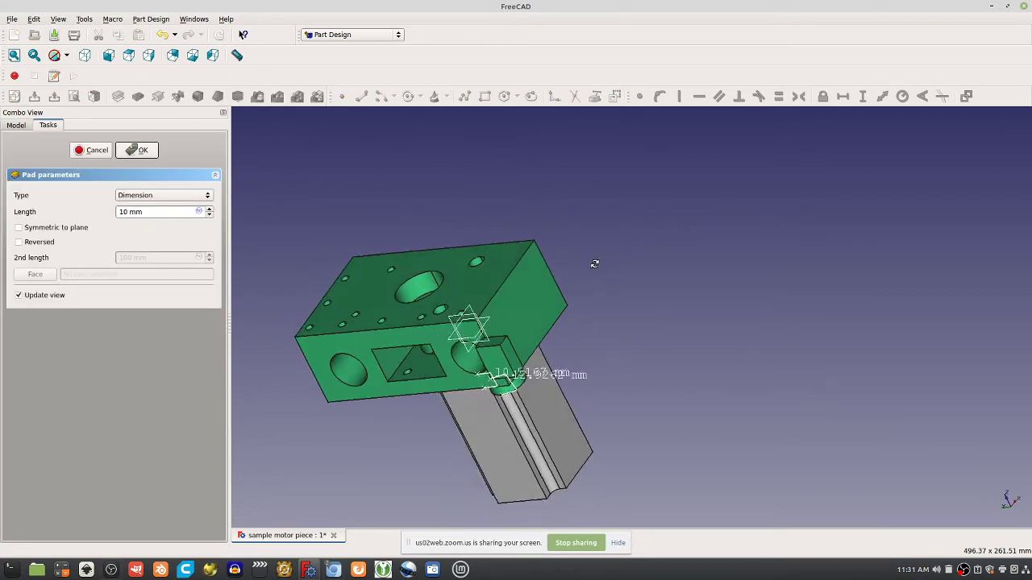
click(19, 241)
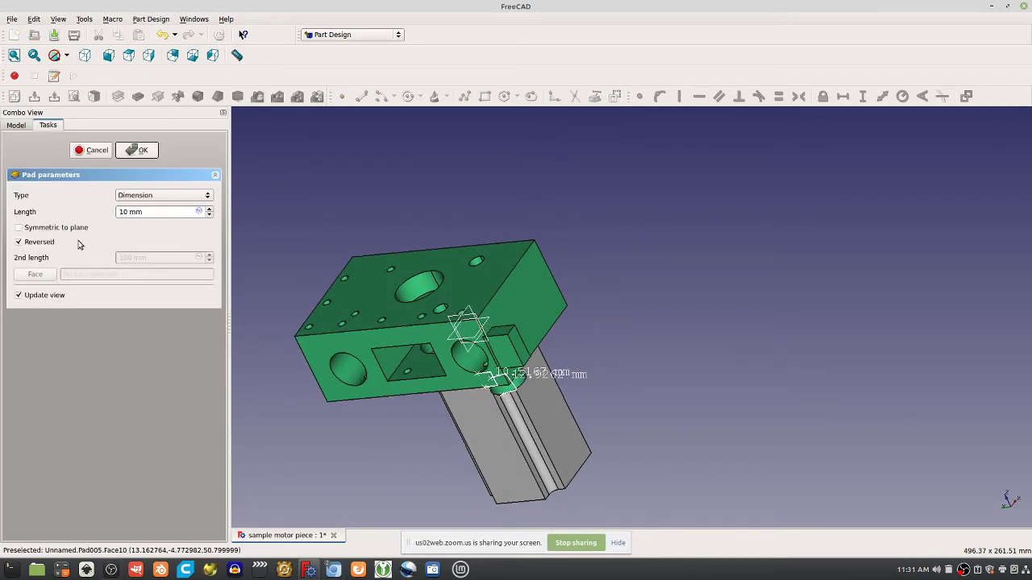
click(137, 150)
middle_drag(705, 305, 612, 391)
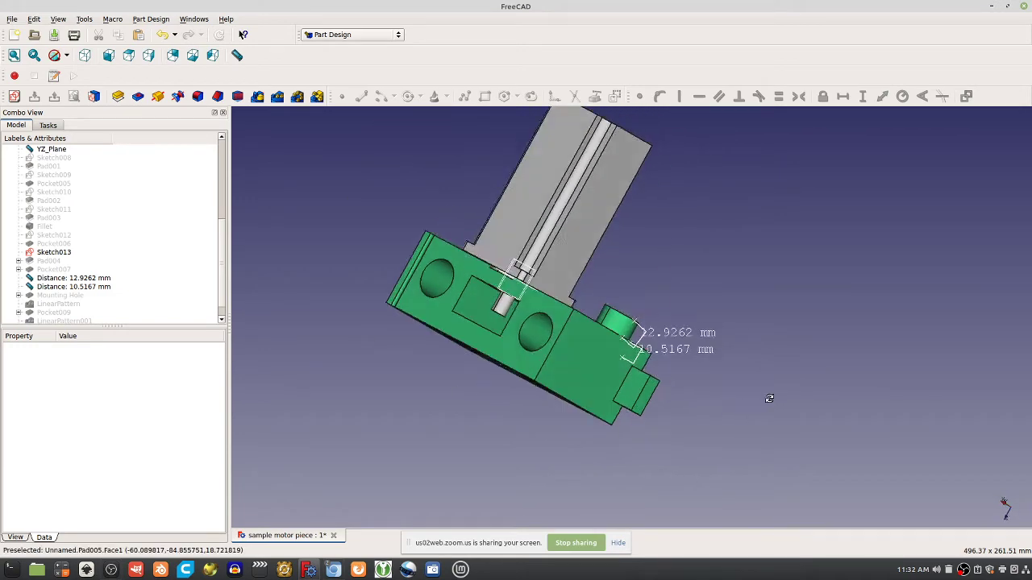
Step: Start a sketch on the tab's flat face, draw a small circle near its centre, and close the sketch
click(639, 378)
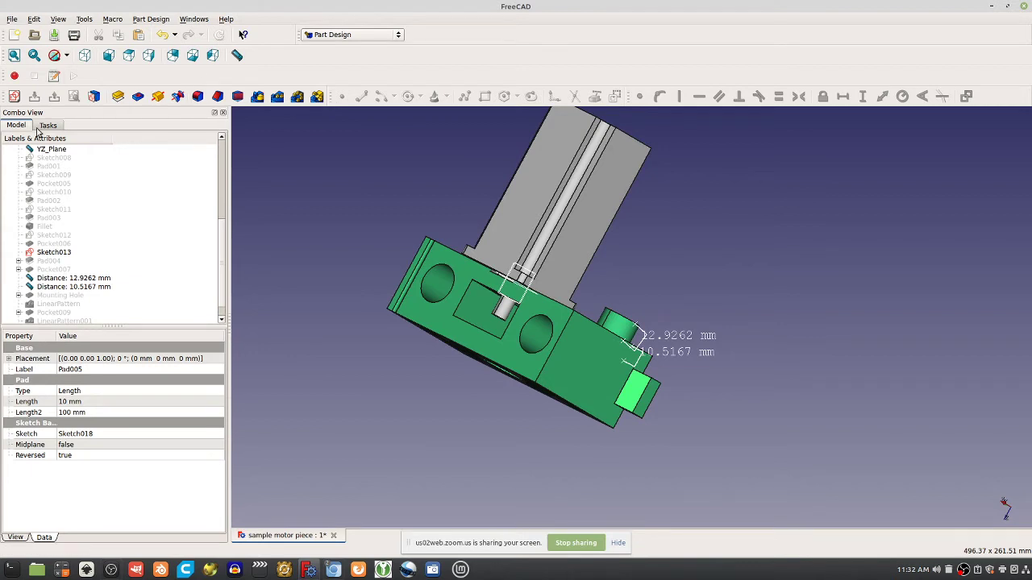
click(14, 96)
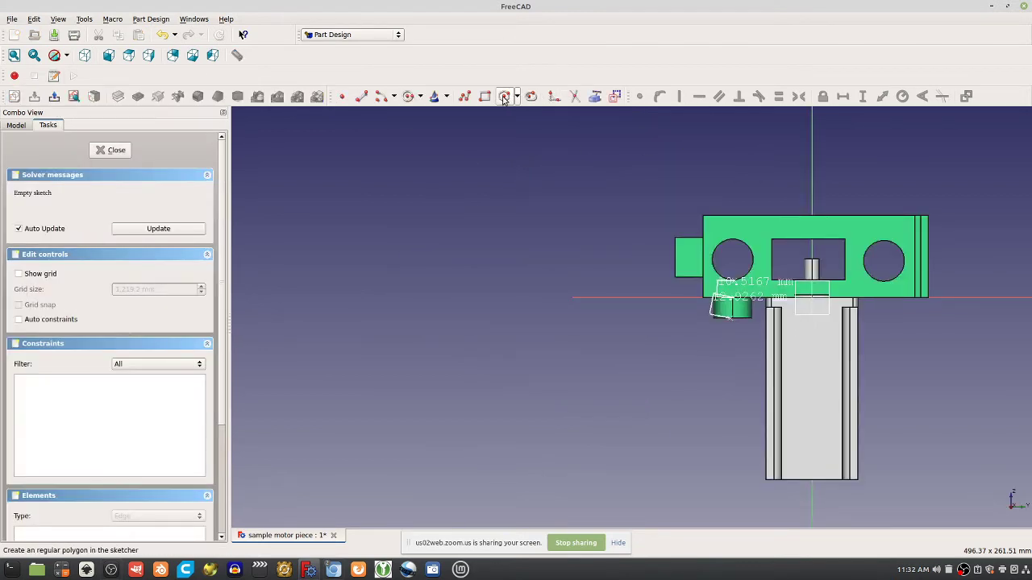
click(410, 96)
click(691, 258)
click(695, 259)
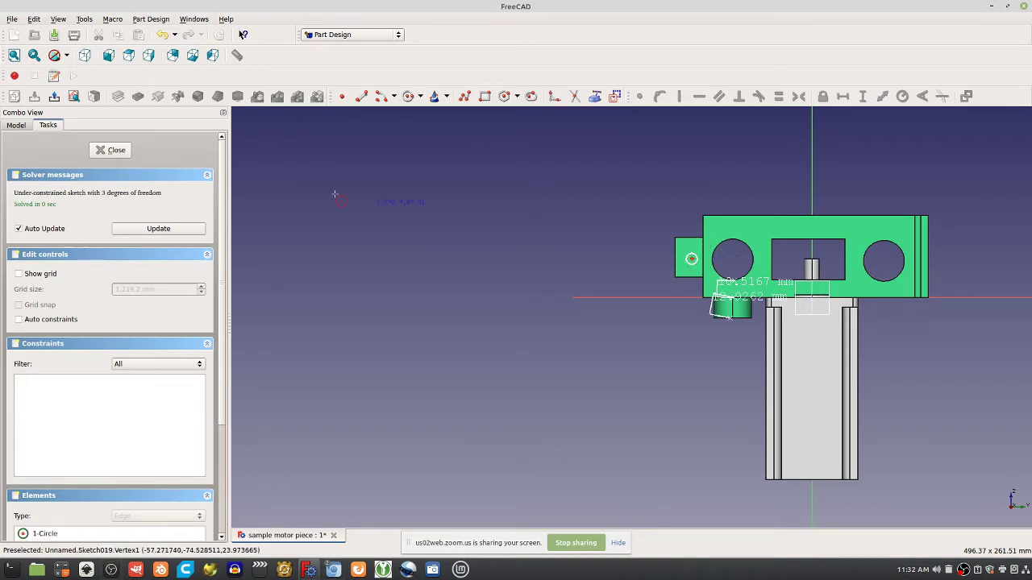
click(113, 151)
Step: Cut a pocket into the tab from the small circle sketch, keeping the default depth
click(138, 96)
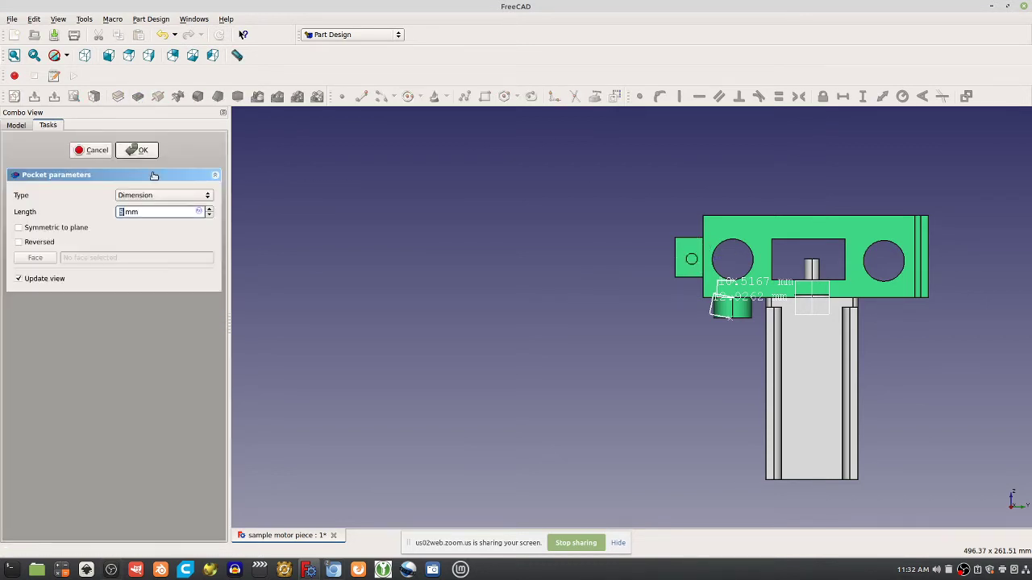
click(137, 150)
middle_drag(443, 290, 562, 400)
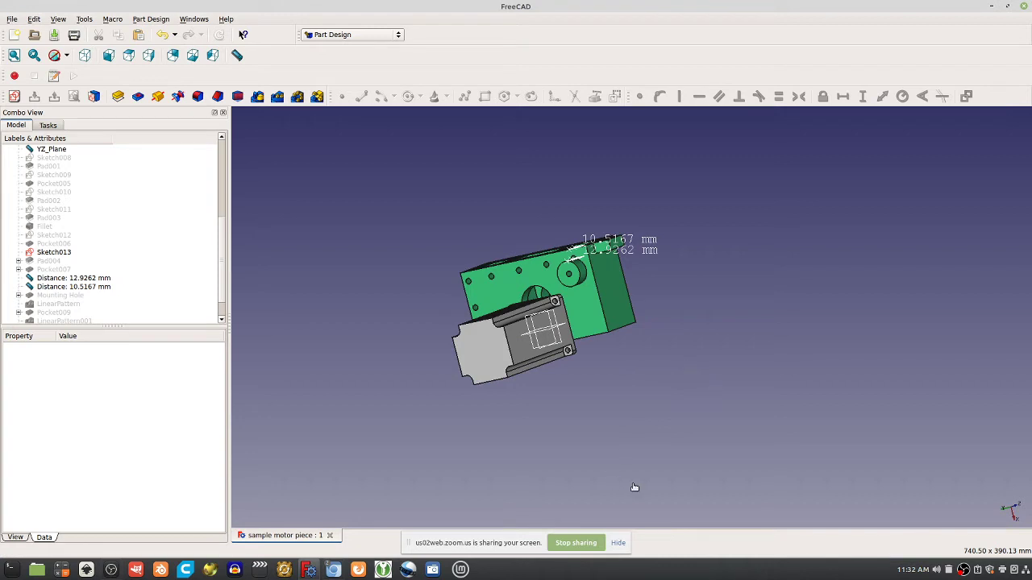
middle_drag(636, 485, 625, 380)
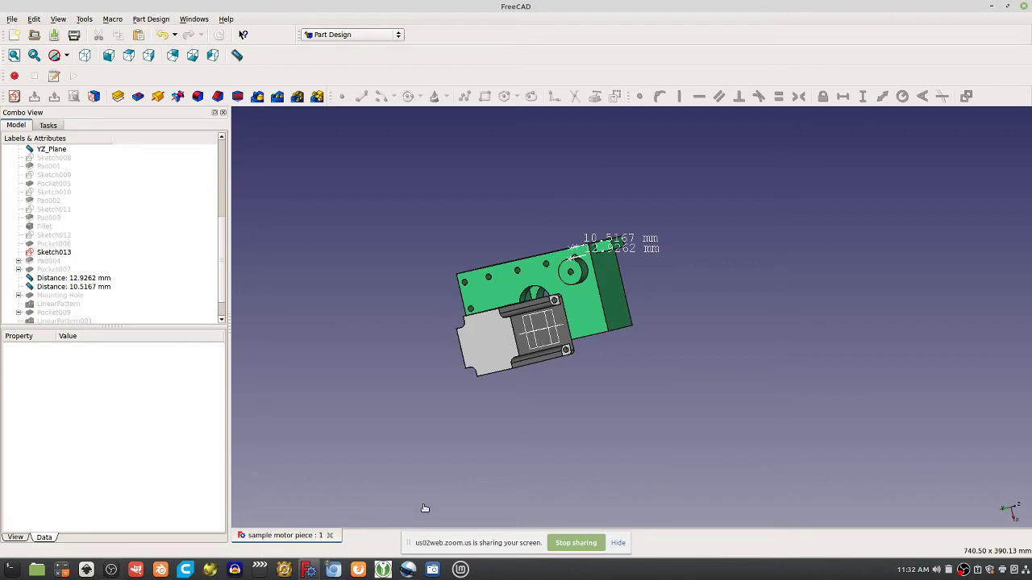
Step: Create a new empty document
click(13, 36)
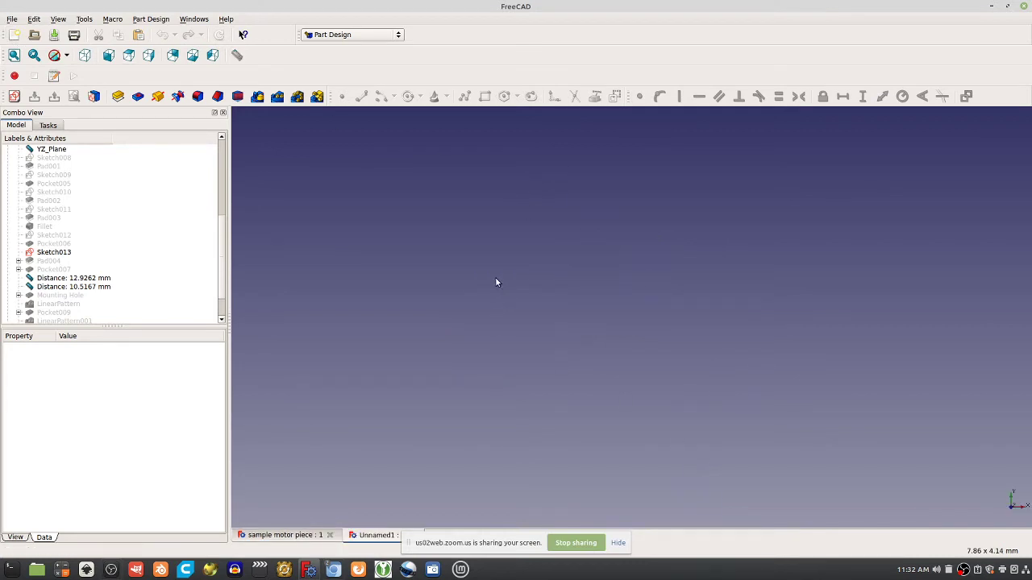
Step: Start a sketch on the XY plane and draw a rectangle about 80 by 56 mm from the origin
click(15, 97)
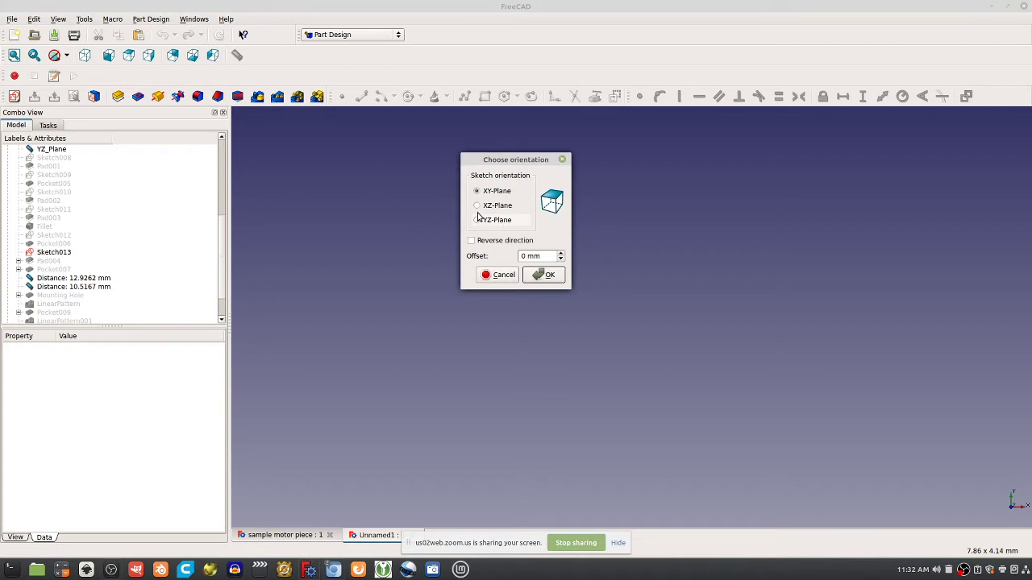
click(541, 275)
click(486, 95)
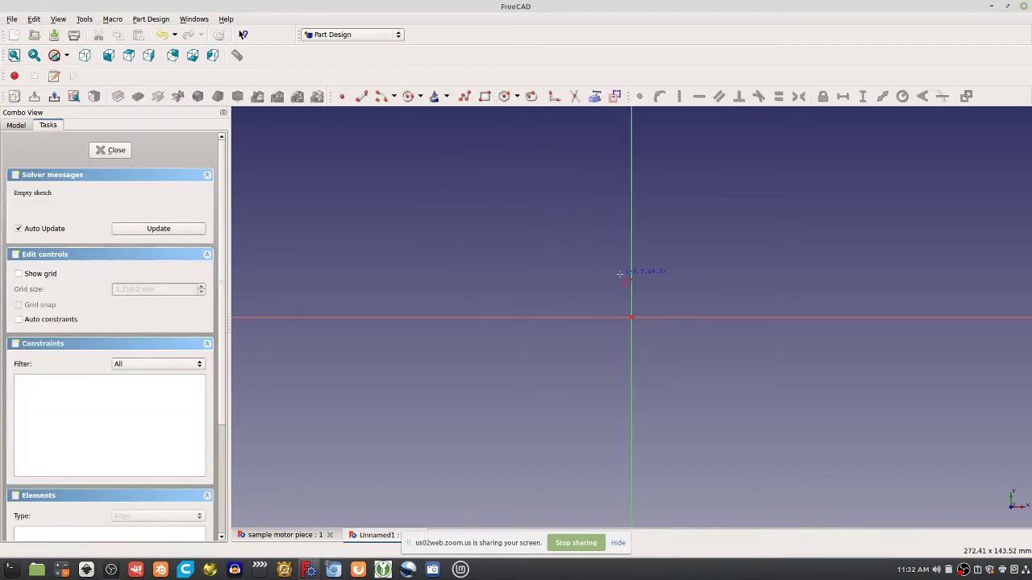
click(632, 317)
click(868, 153)
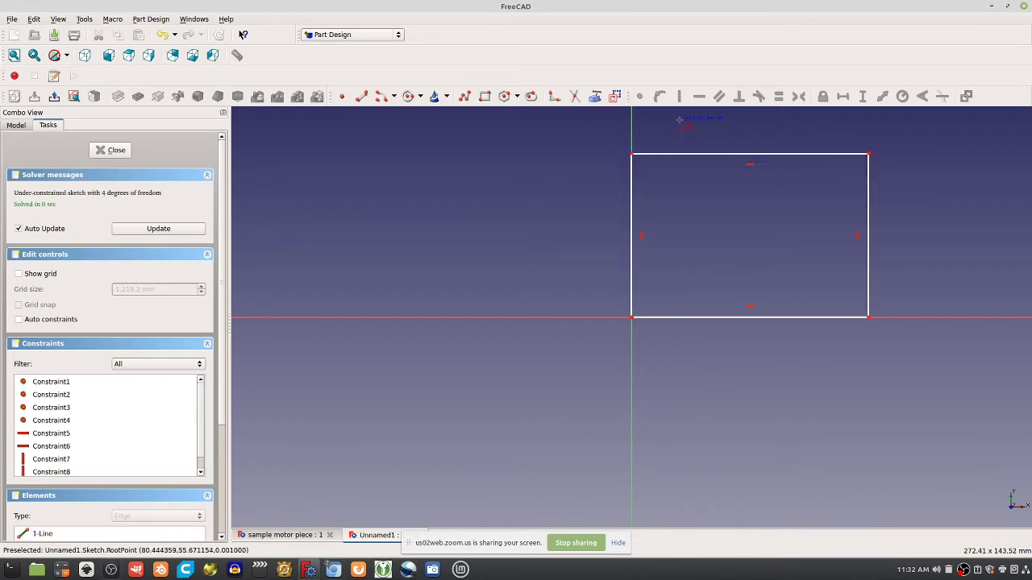
Step: Change the unit system in the preferences to Imperial decimal (in/lb)
click(34, 19)
click(47, 198)
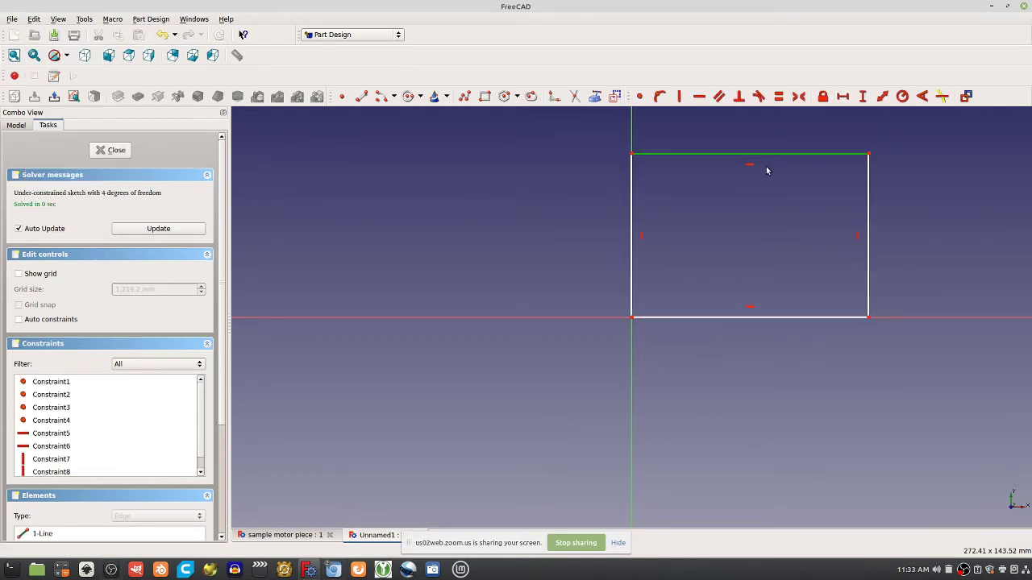
click(633, 68)
click(617, 97)
click(603, 133)
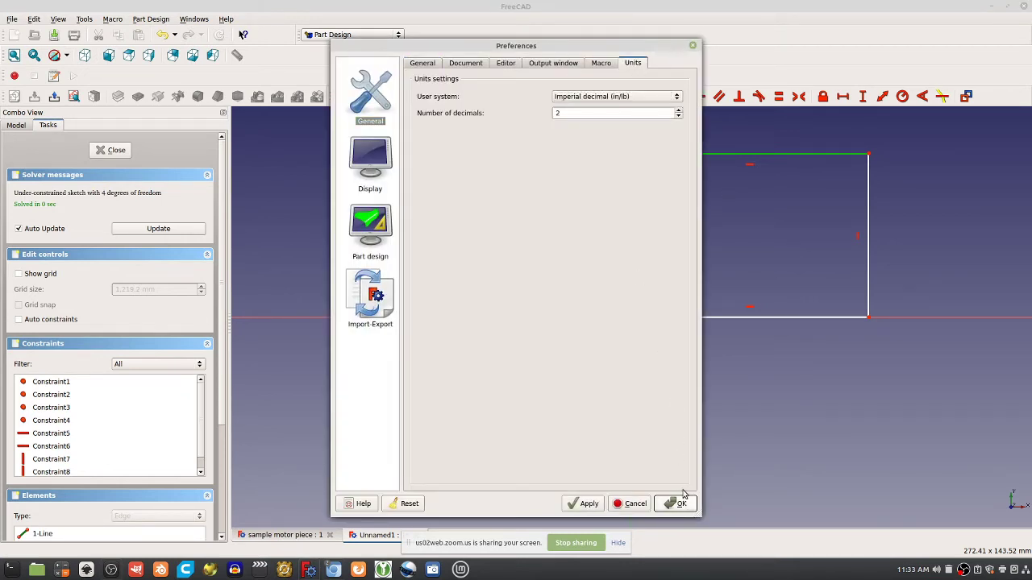
click(677, 503)
Step: Constrain the rectangle's width and height to 5.5 in each, fit the sketch in view, and close it
click(841, 96)
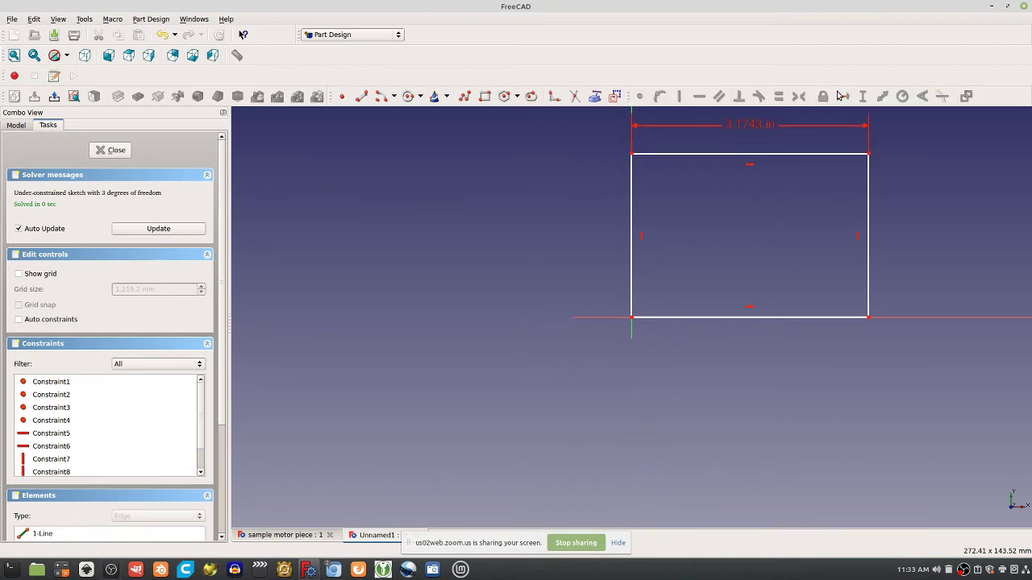
text(5.)
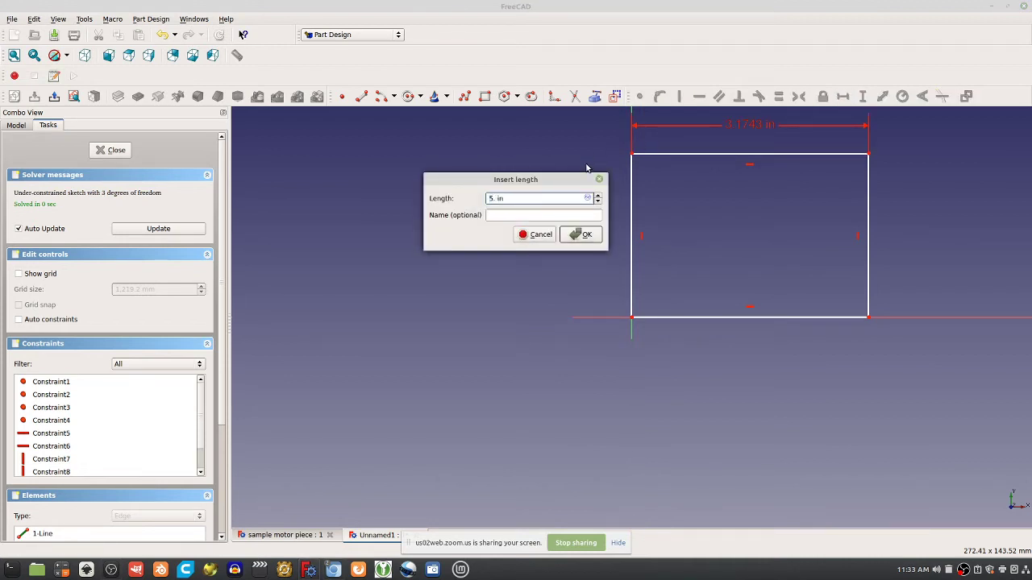
key(Return)
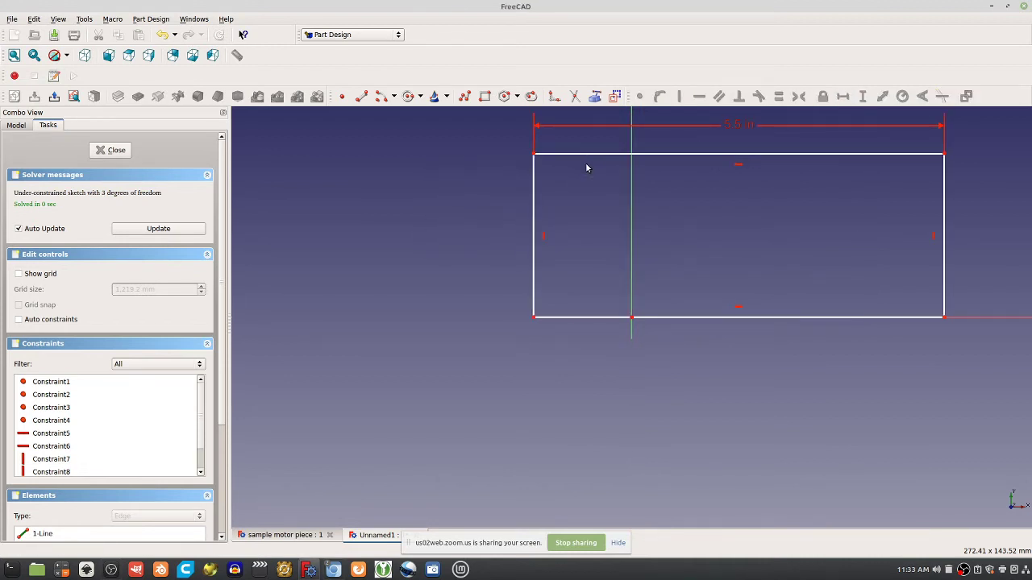
click(535, 211)
click(862, 96)
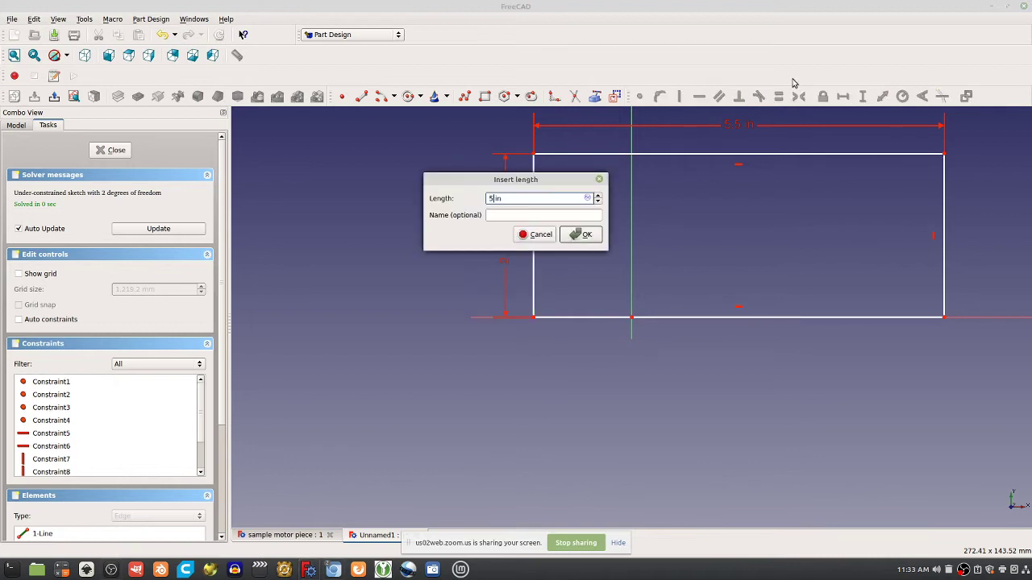
text(5.5)
key(Return)
key(v)
key(f)
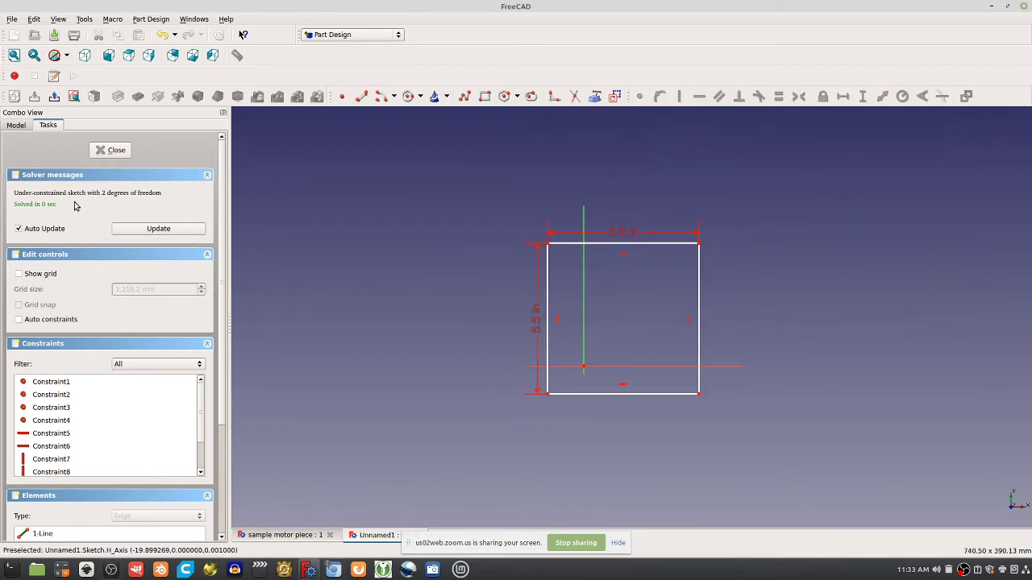
click(112, 151)
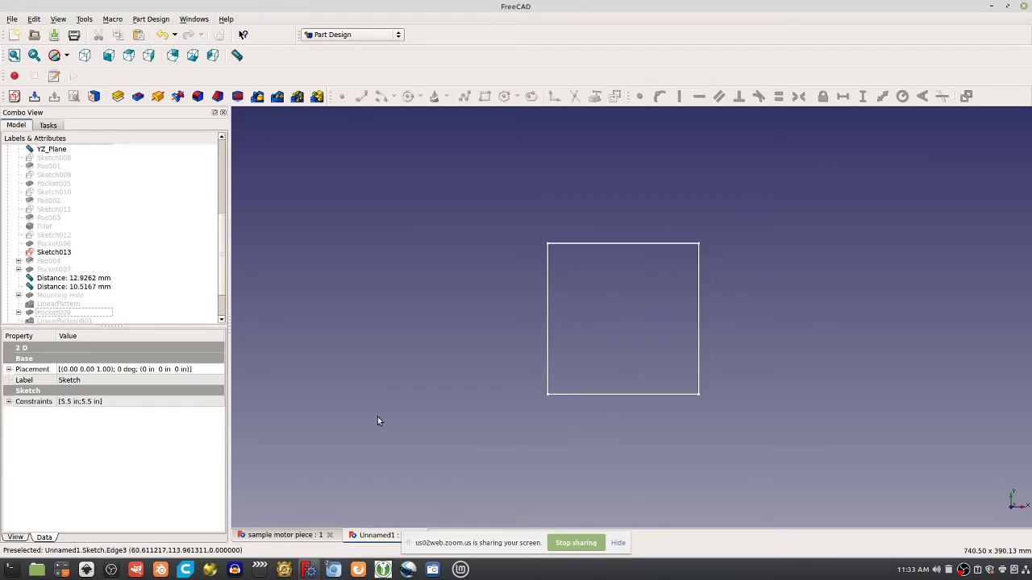
Step: Reopen the square's sketch and draw a slanted four-sided polyline inside it, running diagonally from lower left to upper right
scroll(91, 247, down, 2)
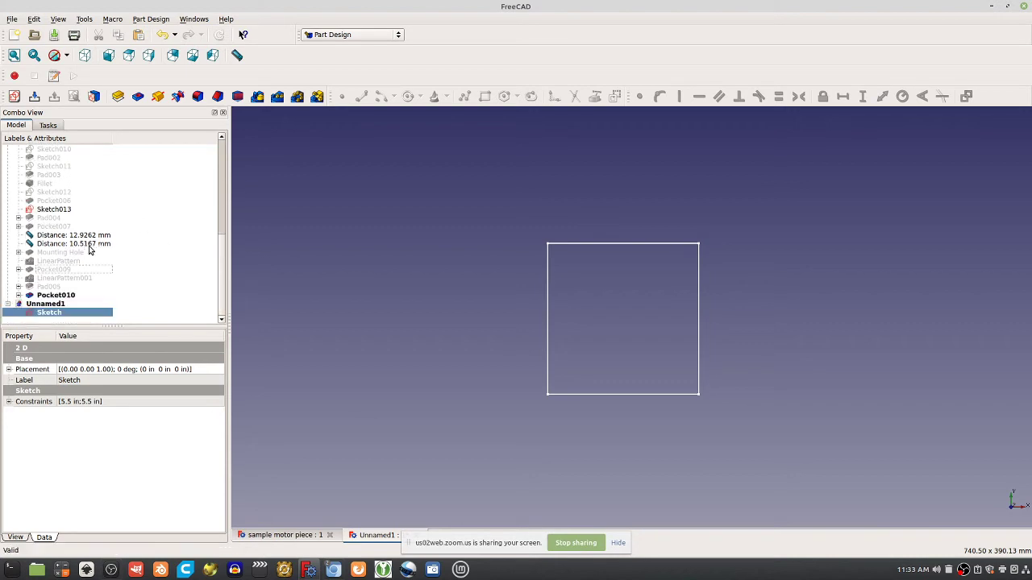
double_click(50, 312)
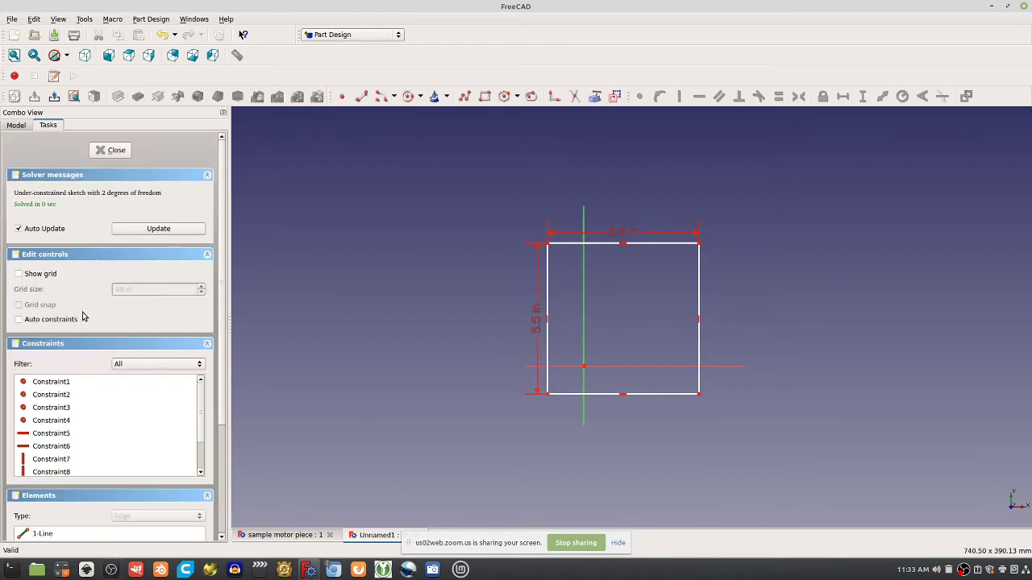
click(464, 97)
click(662, 251)
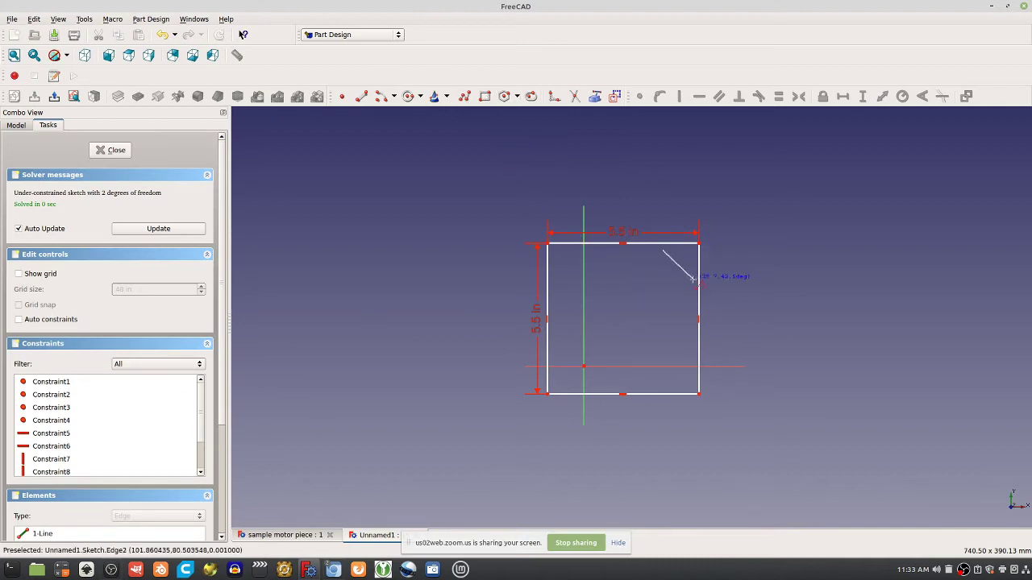
click(691, 279)
click(581, 391)
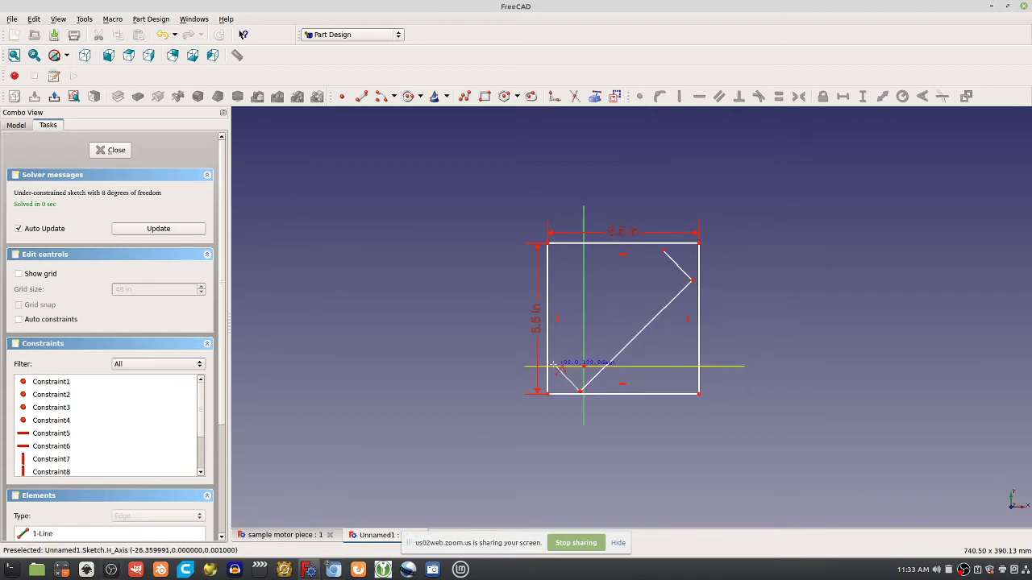
click(548, 360)
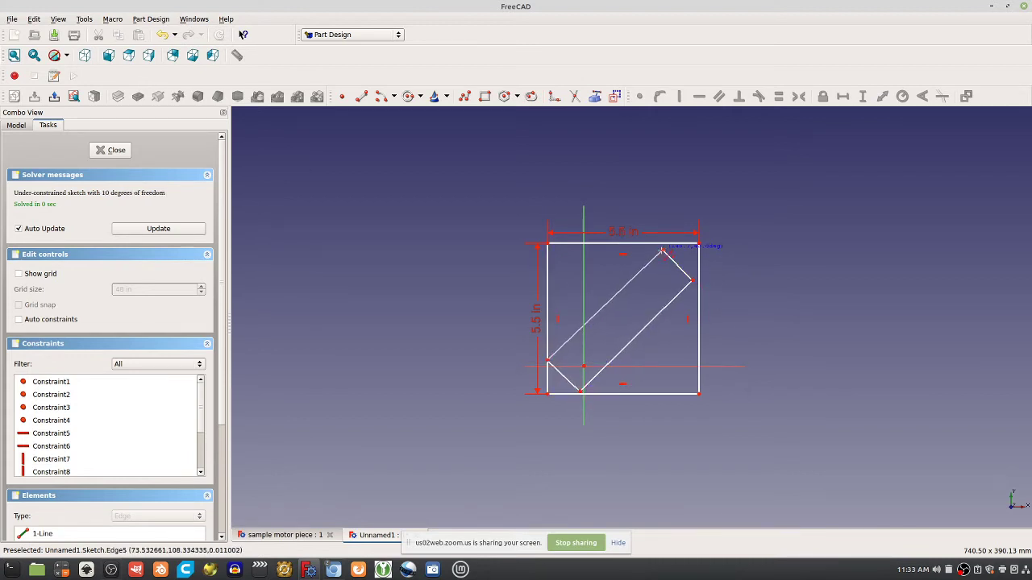
click(662, 251)
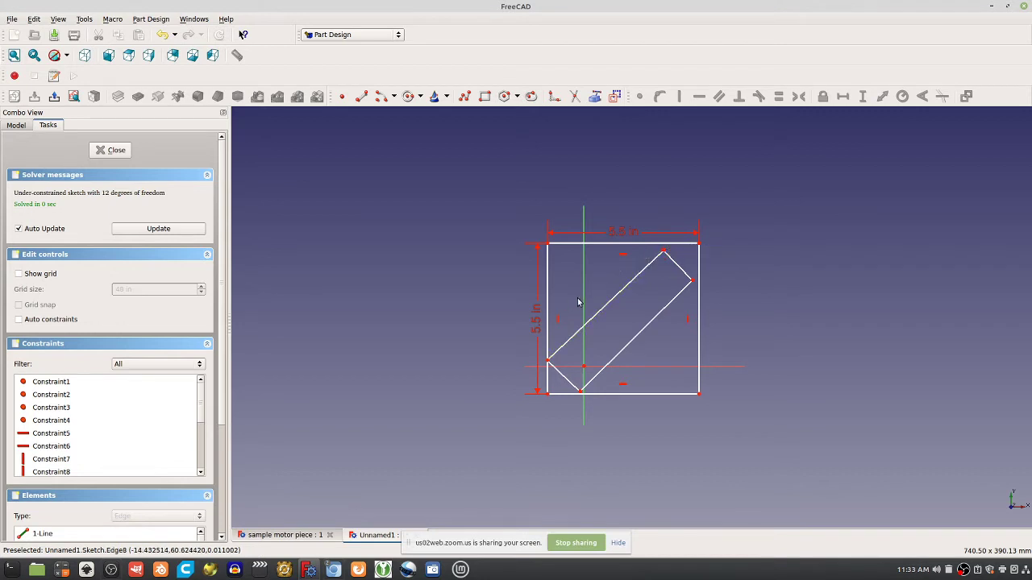
Step: Join the polyline's loose endpoints at its uppermost corner with a coincident constraint
scroll(712, 242, up, 10)
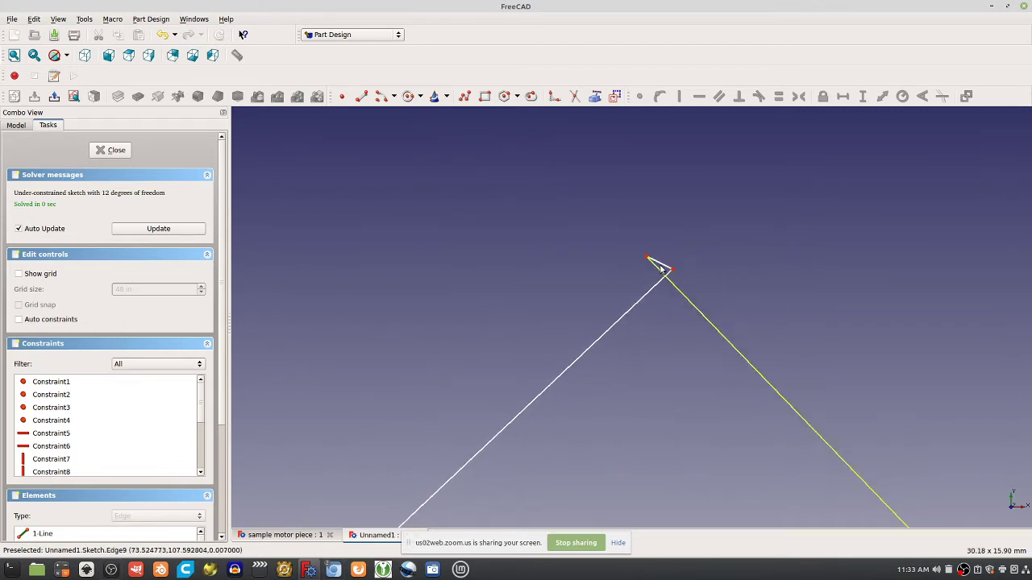
drag(672, 269, 645, 266)
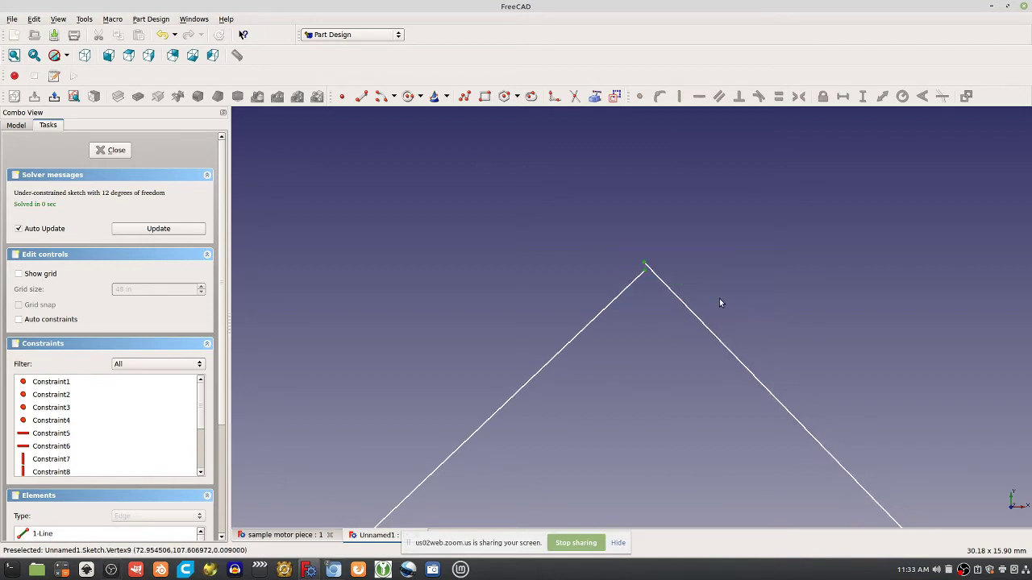
click(639, 96)
Step: Move the slanted shape's upper-right short side slightly upward and constrain its length to 2 in
scroll(669, 315, down, 6)
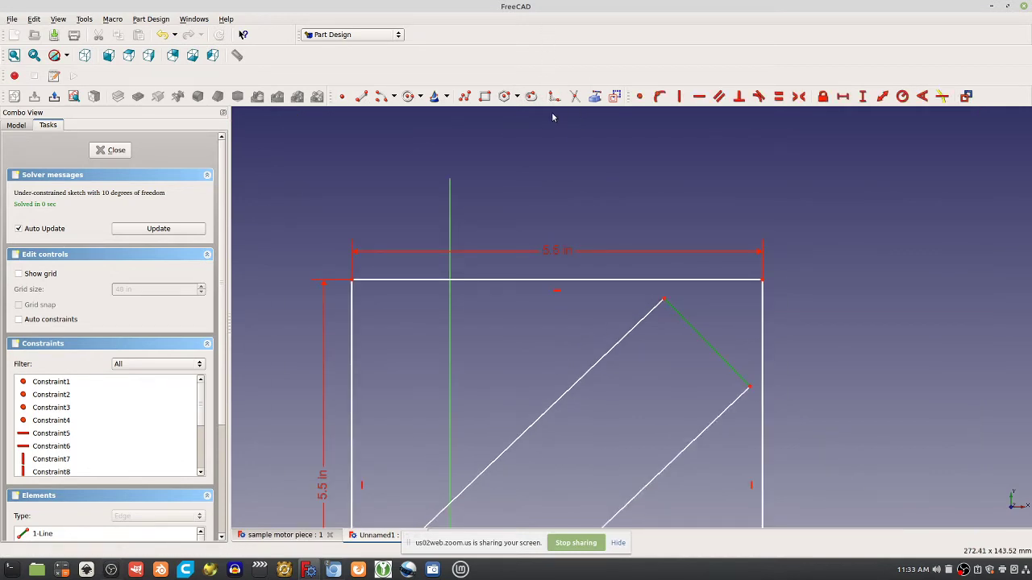
drag(710, 349, 710, 334)
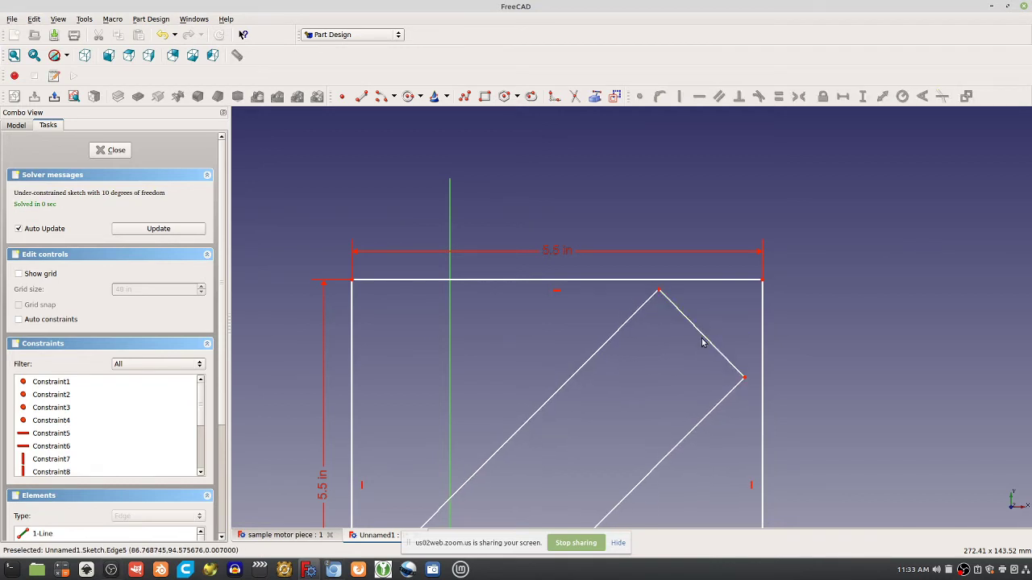
click(702, 342)
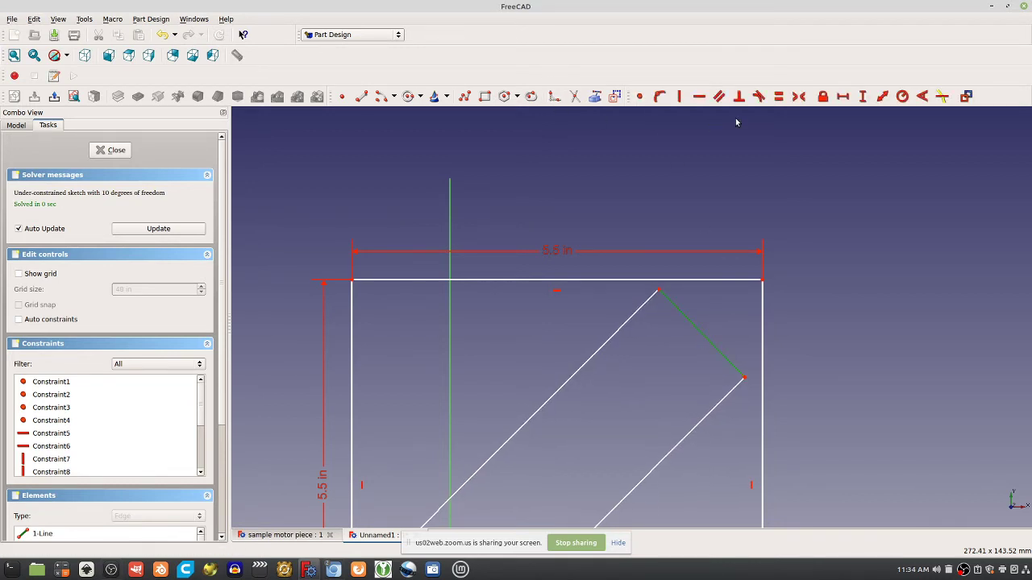
click(882, 95)
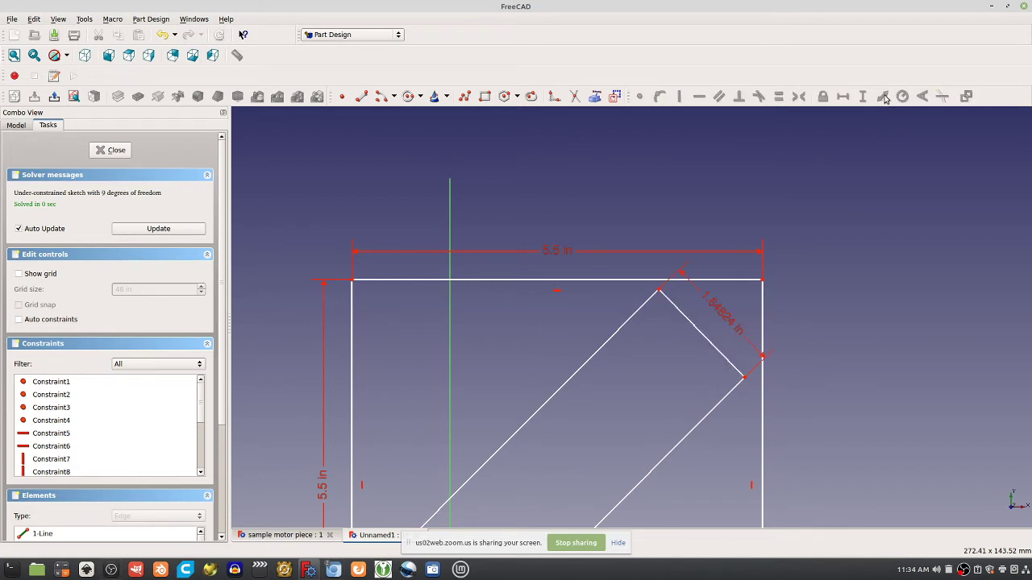
text(2)
key(Return)
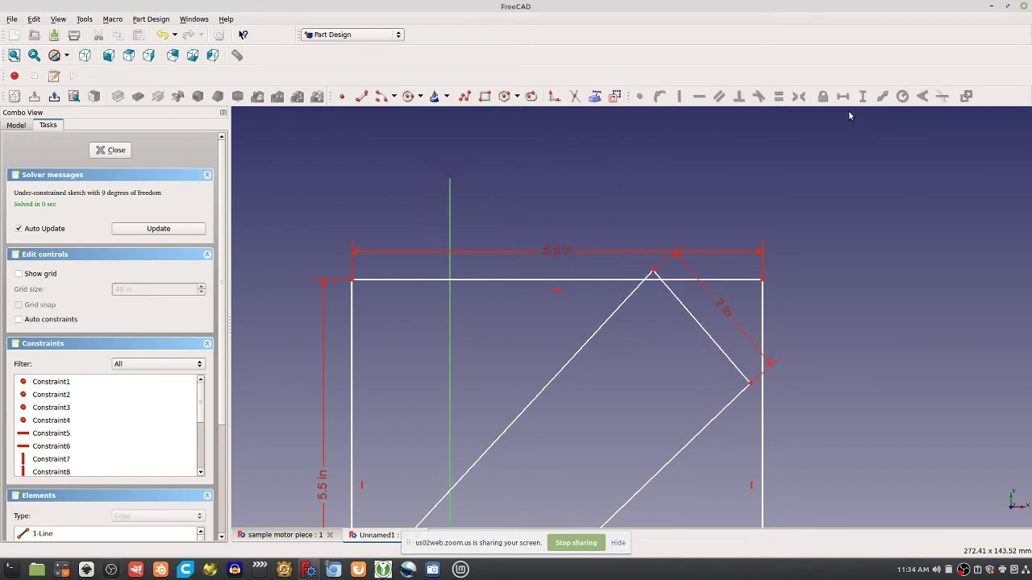
Step: Pull the slanted shape's top and bottom corners inside the square and constrain its lower-left short side to 2 in
scroll(856, 288, down, 5)
drag(793, 287, 786, 298)
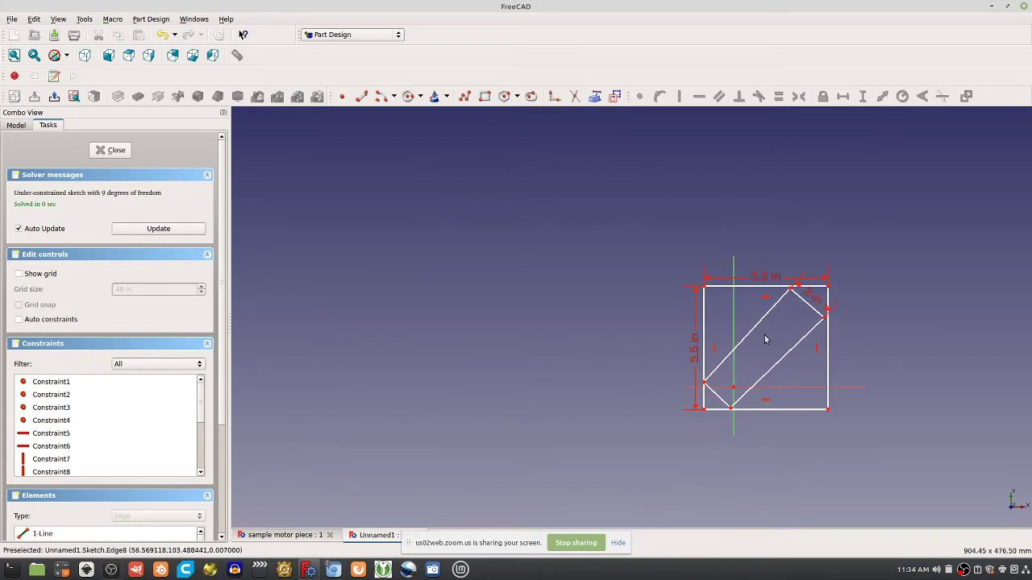
drag(731, 410, 738, 403)
click(723, 393)
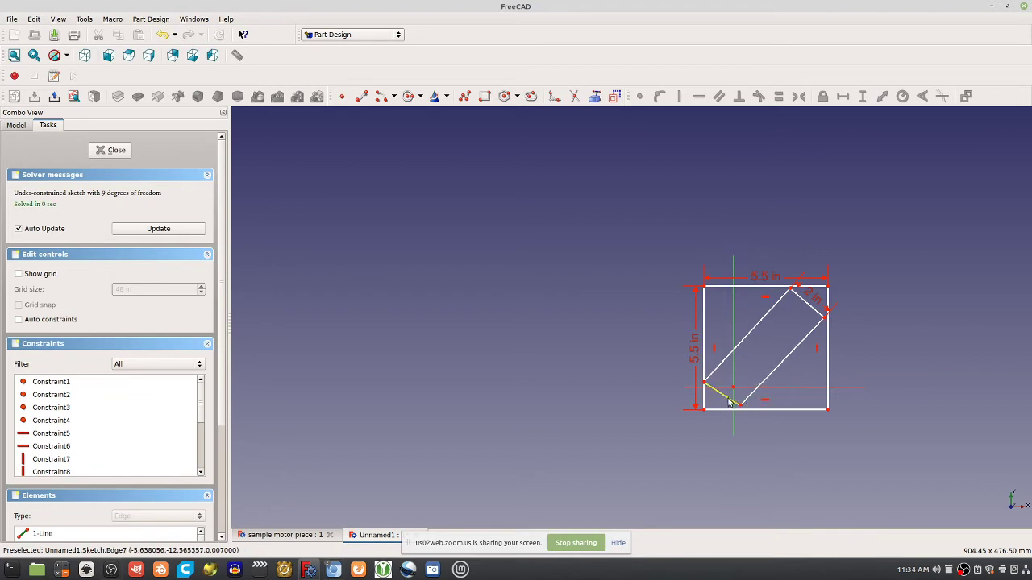
click(883, 98)
text(2 in)
click(587, 234)
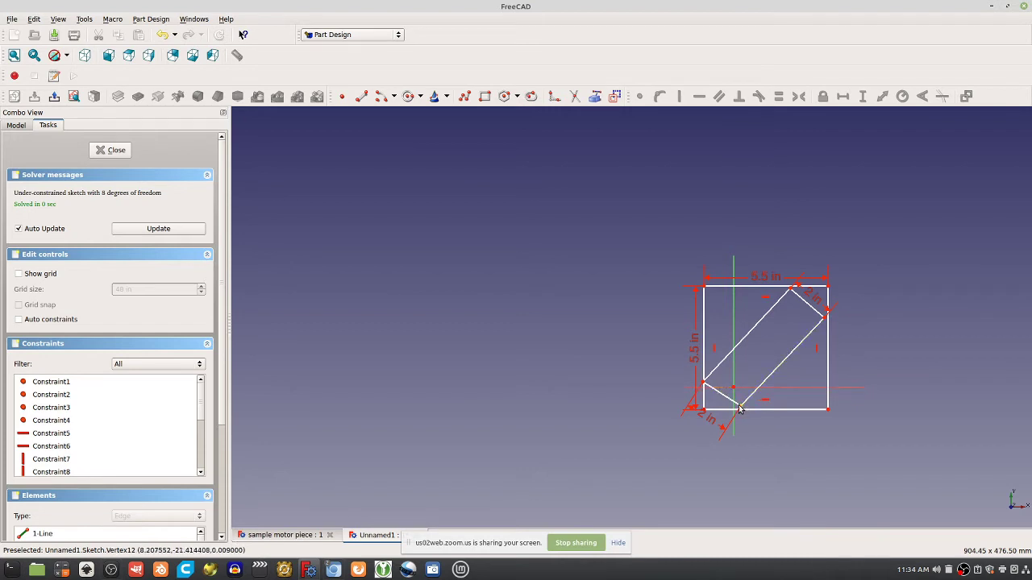
click(758, 325)
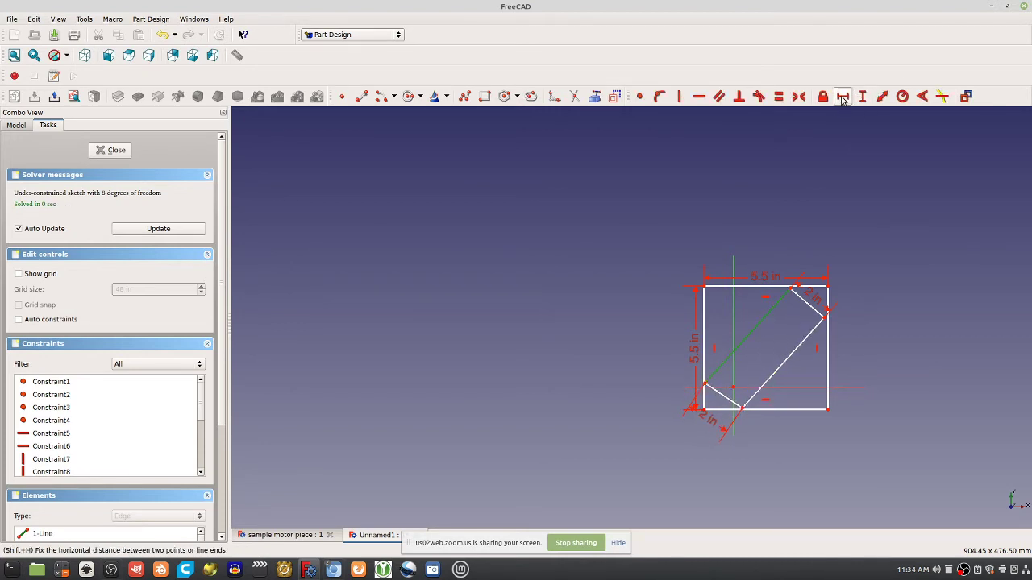
click(882, 96)
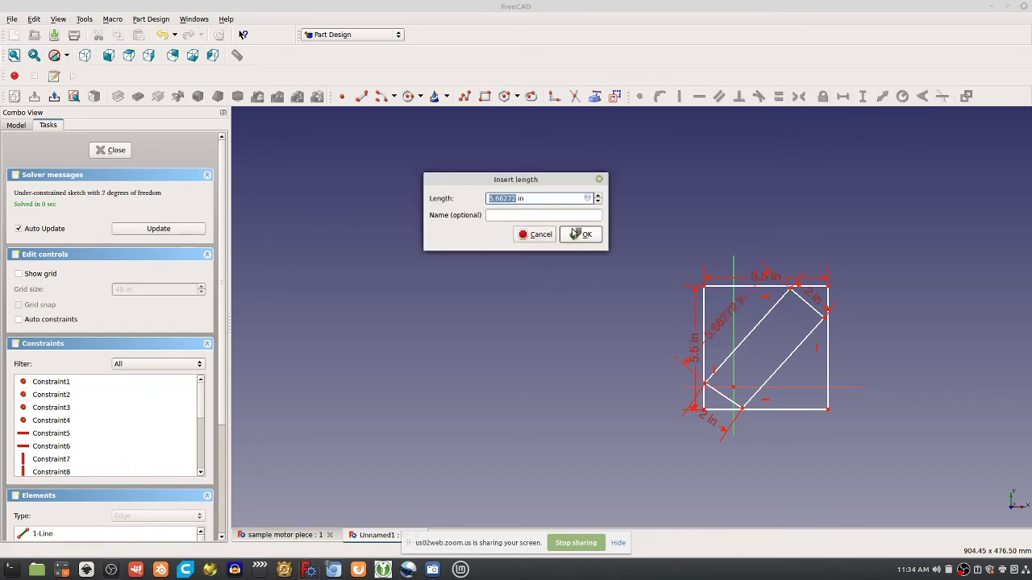
click(599, 180)
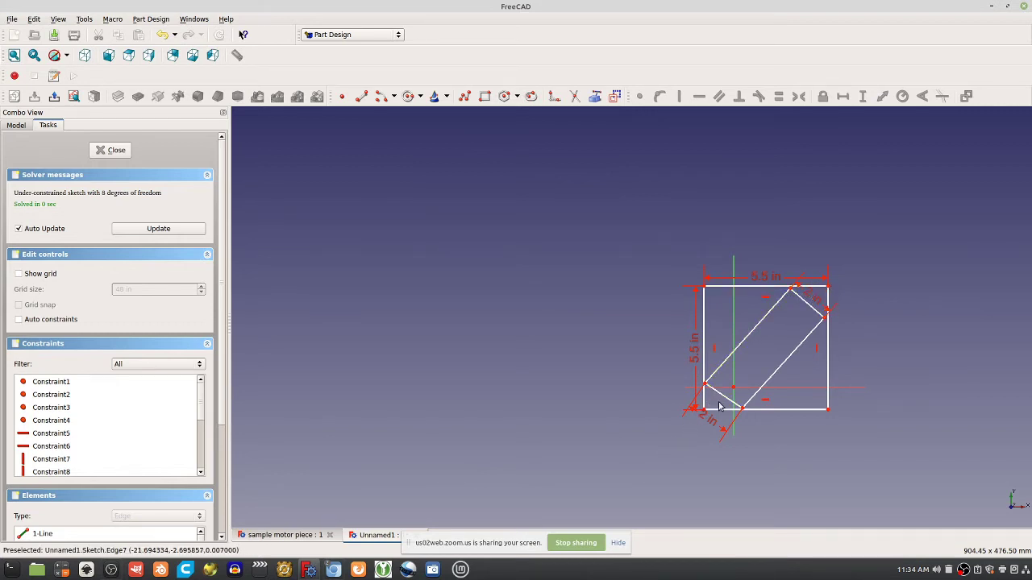
Step: Reposition the two corners of the lower-left short side so it sits just inside the square, roughly parallel to the opposite side
scroll(763, 365, up, 2)
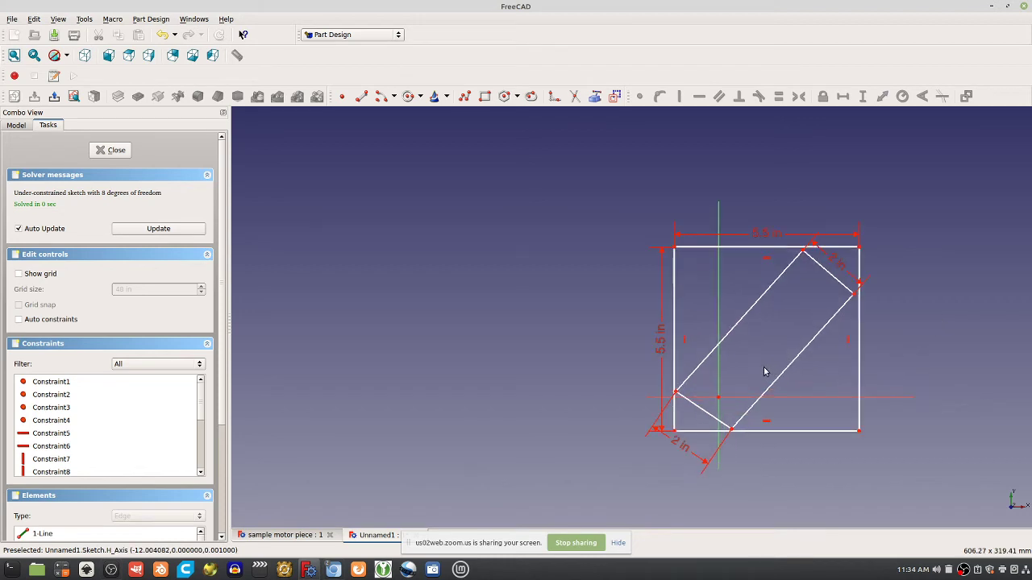
mouse_move(928, 396)
middle_down()
mouse_move(874, 411)
mouse_move(700, 351)
middle_up()
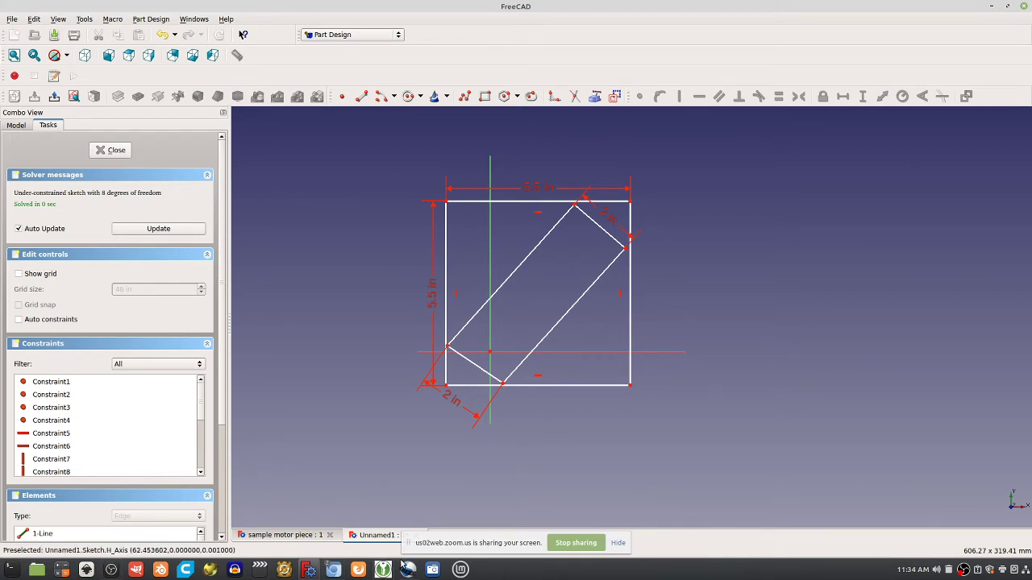
drag(448, 349, 451, 347)
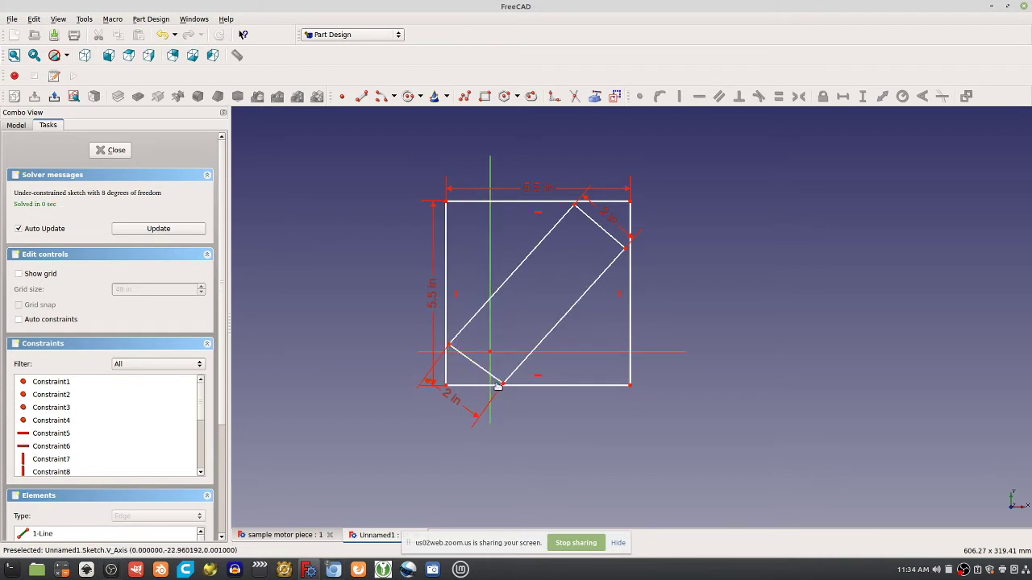
drag(503, 386, 494, 385)
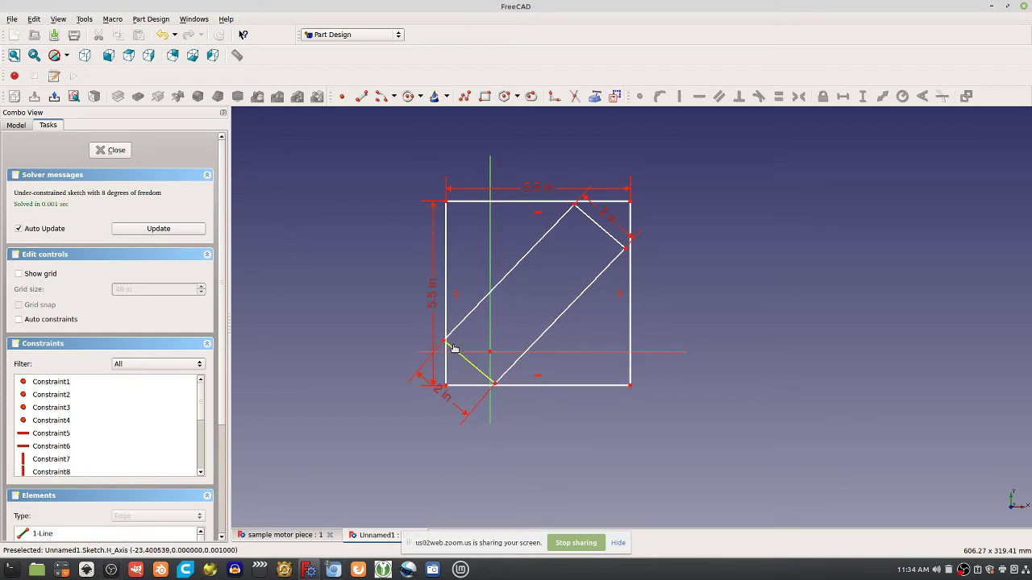
drag(445, 344, 449, 343)
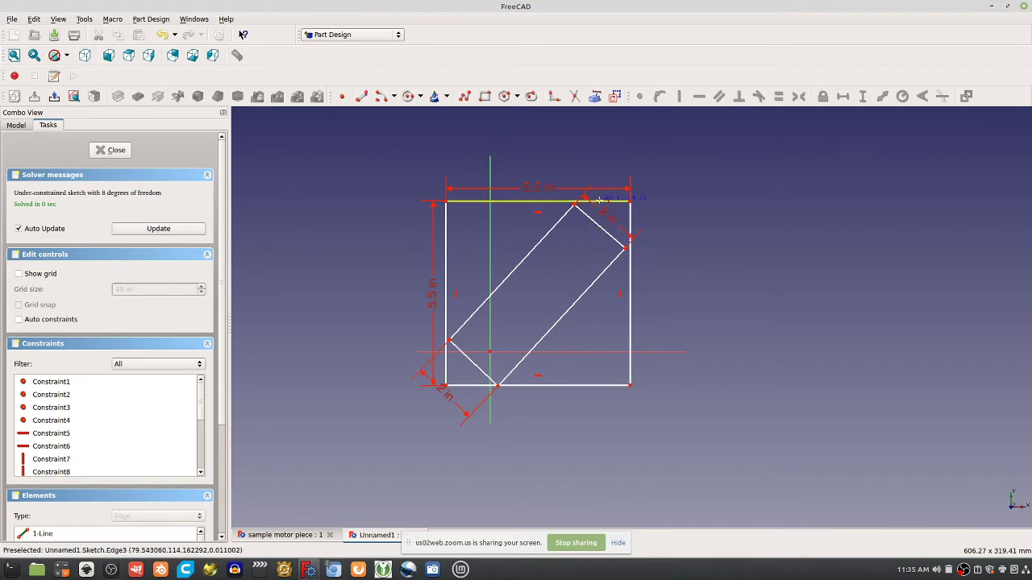
Step: Draw a diagonal line from near the square's upper-right corner to near its lower-left corner and constrain its length to 7.12494 in
click(626, 205)
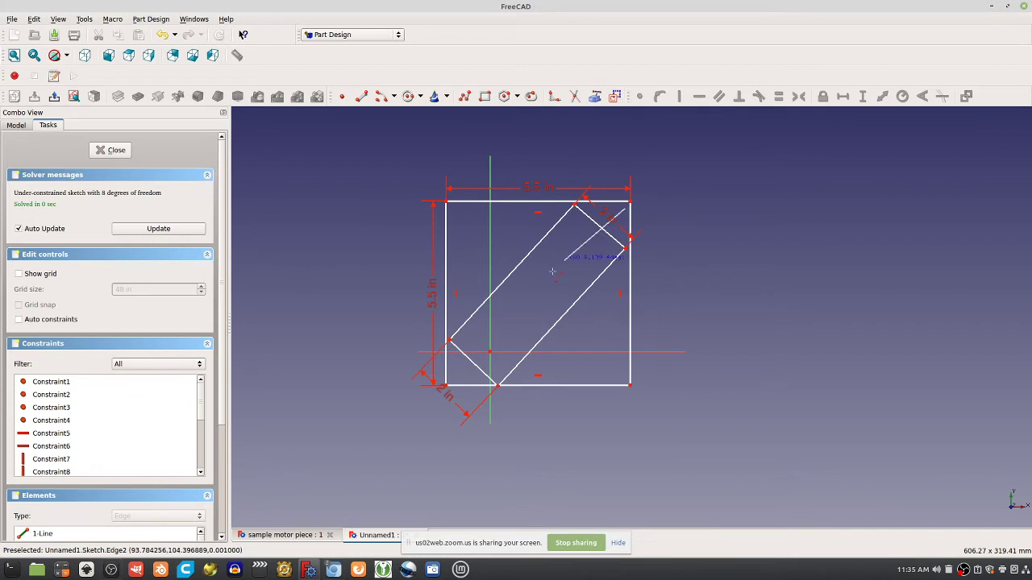
click(458, 376)
key(Escape)
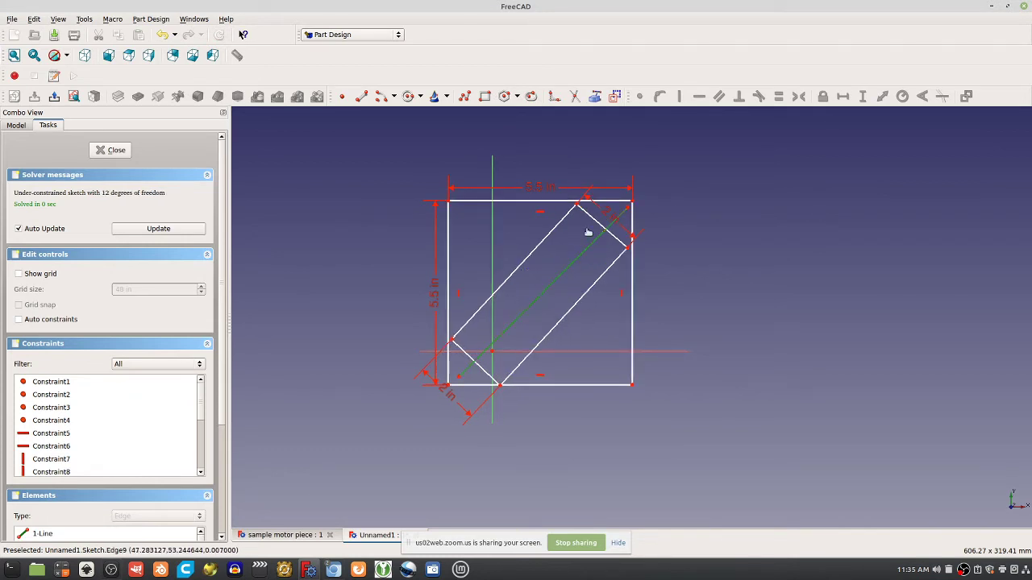
click(564, 269)
click(882, 97)
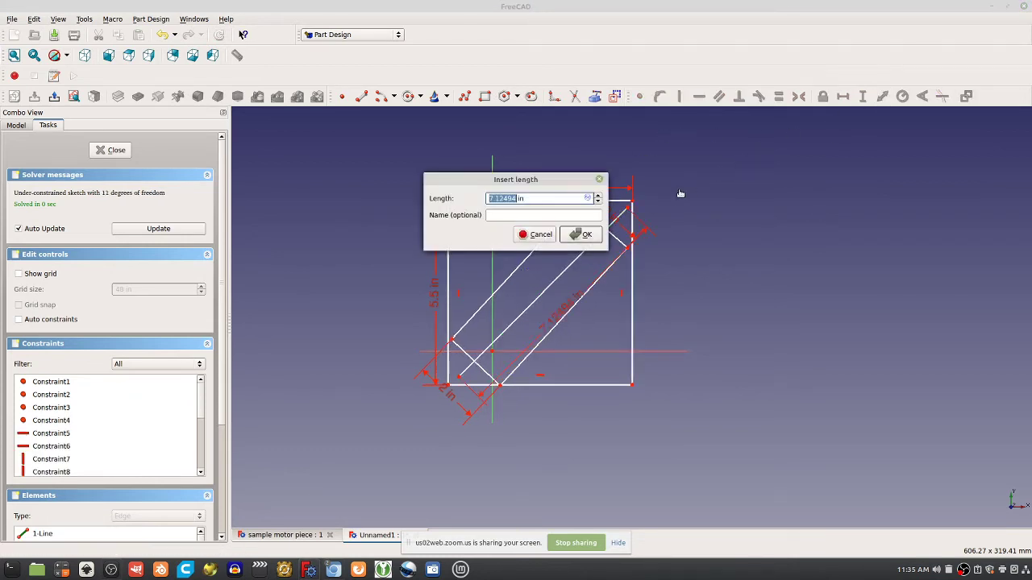
click(583, 234)
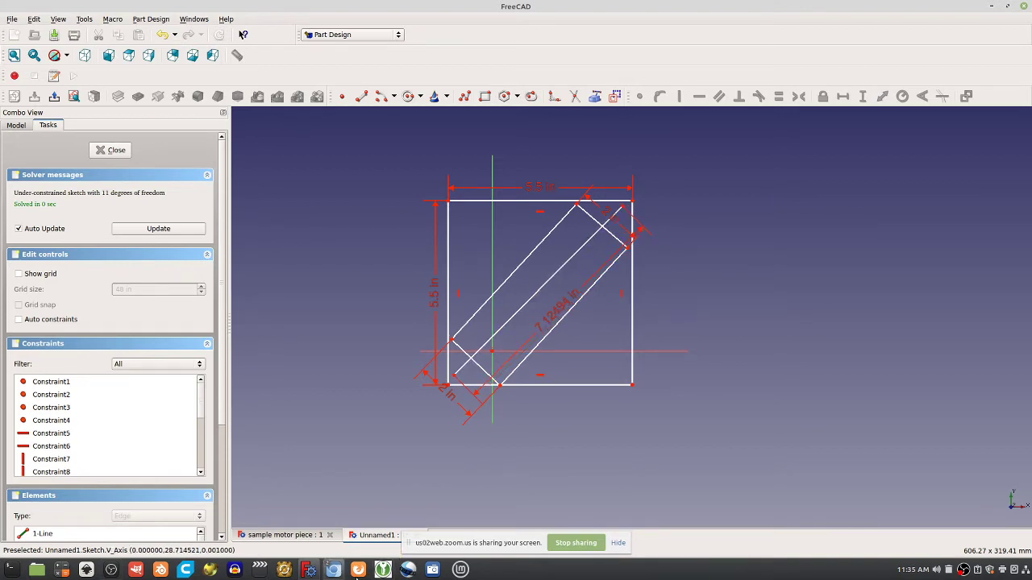
Step: Capture an area screenshot of the dimensioned square sketch and copy it to the clipboard
click(456, 254)
click(528, 370)
mouse_move(393, 162)
mouse_down()
mouse_move(652, 443)
mouse_move(674, 414)
mouse_move(682, 424)
mouse_up()
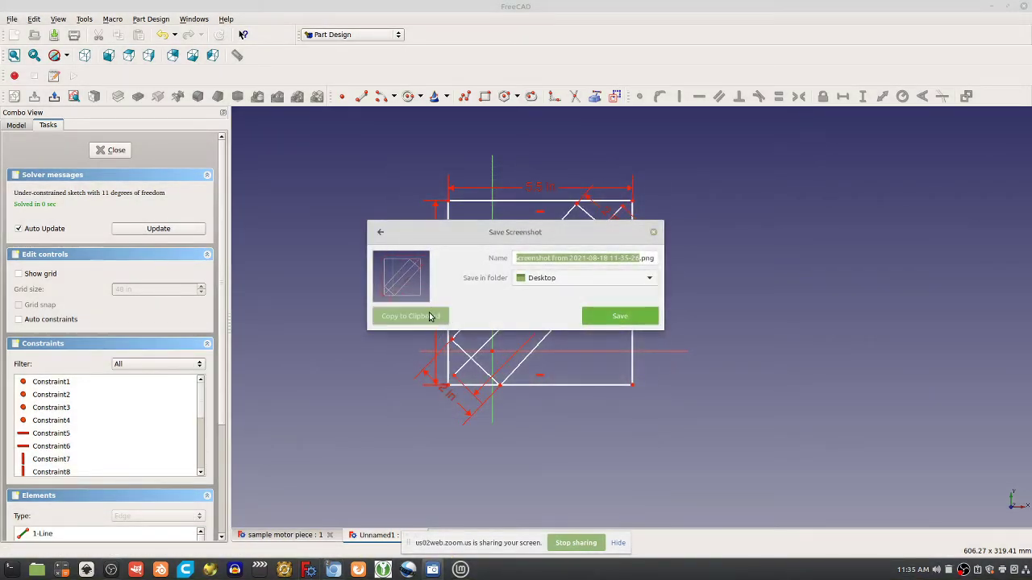
Step: Switch to the CNC Torch Table presentation in Google Slides and title the blank third slide "Print Area"
mouse_move(334, 570)
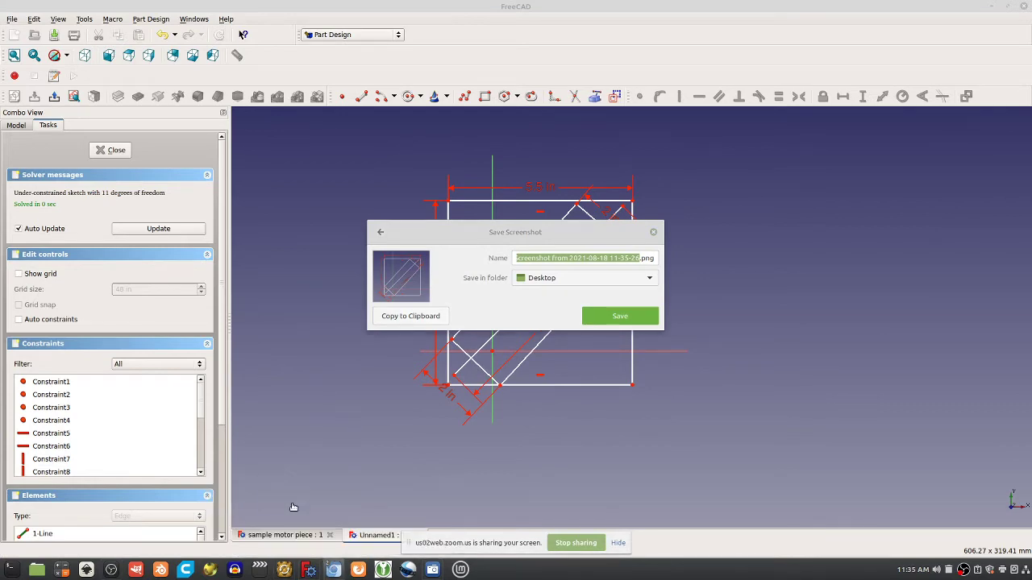
click(317, 534)
click(184, 309)
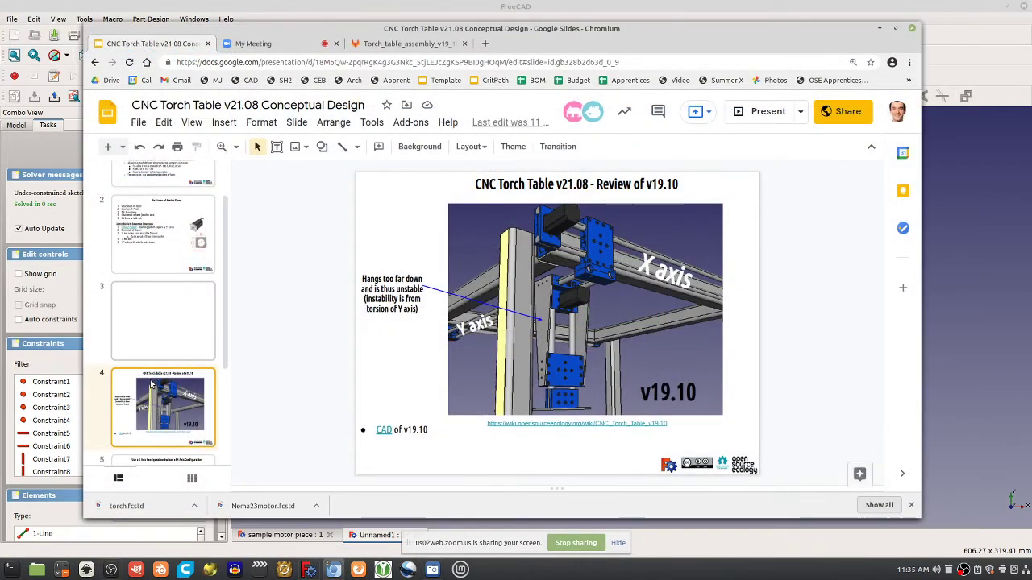
double_click(582, 315)
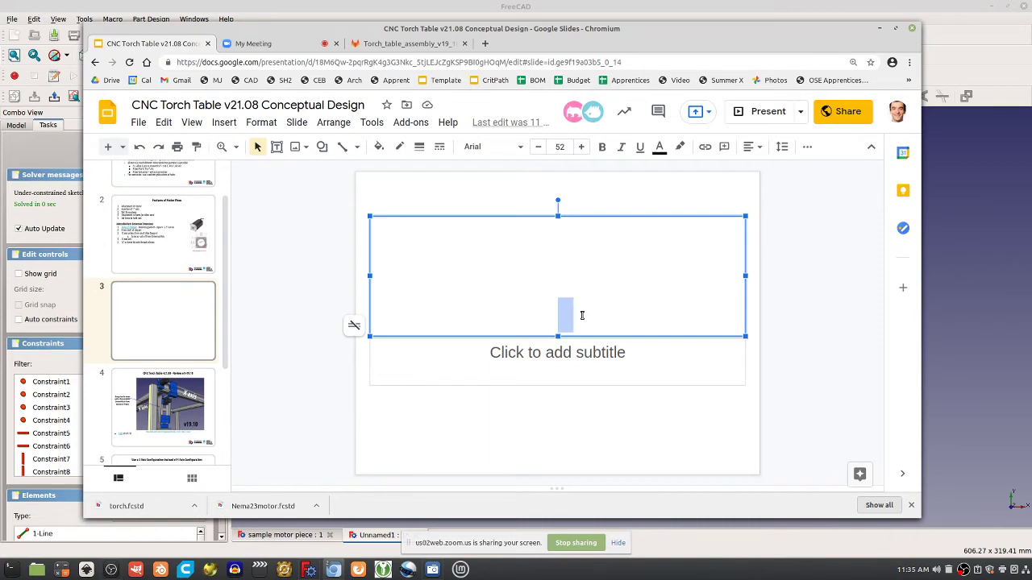
text(Print Areas)
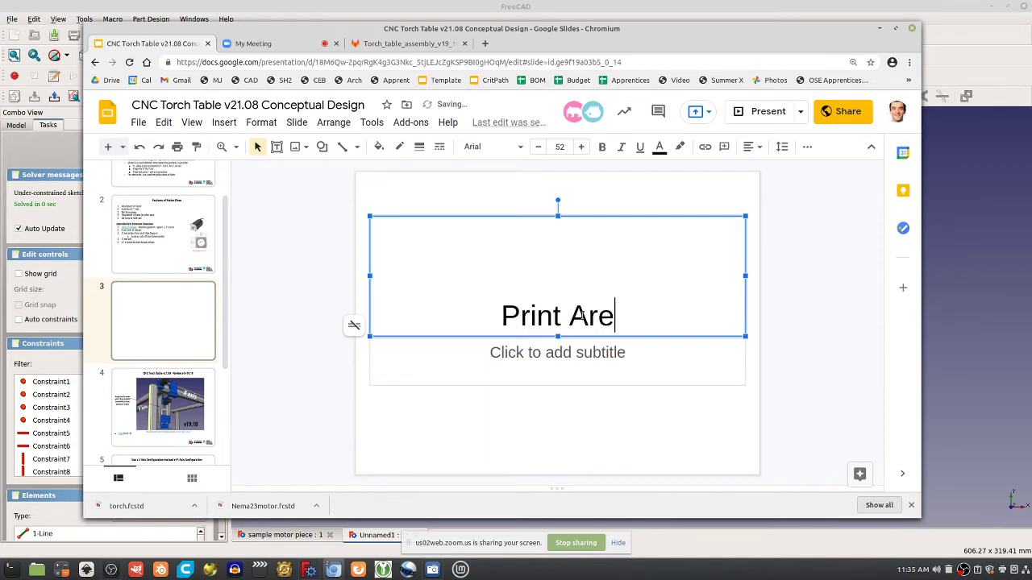
key(BackSpace)
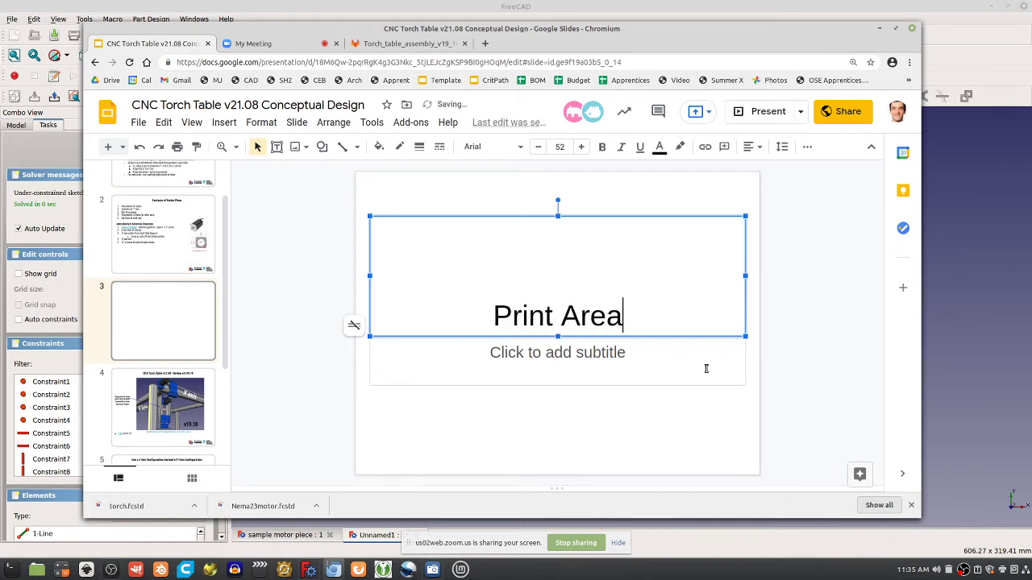
Step: Paste the sketch screenshot onto the Print Area slide, raise the title, and arrange the image directly beneath it
click(705, 367)
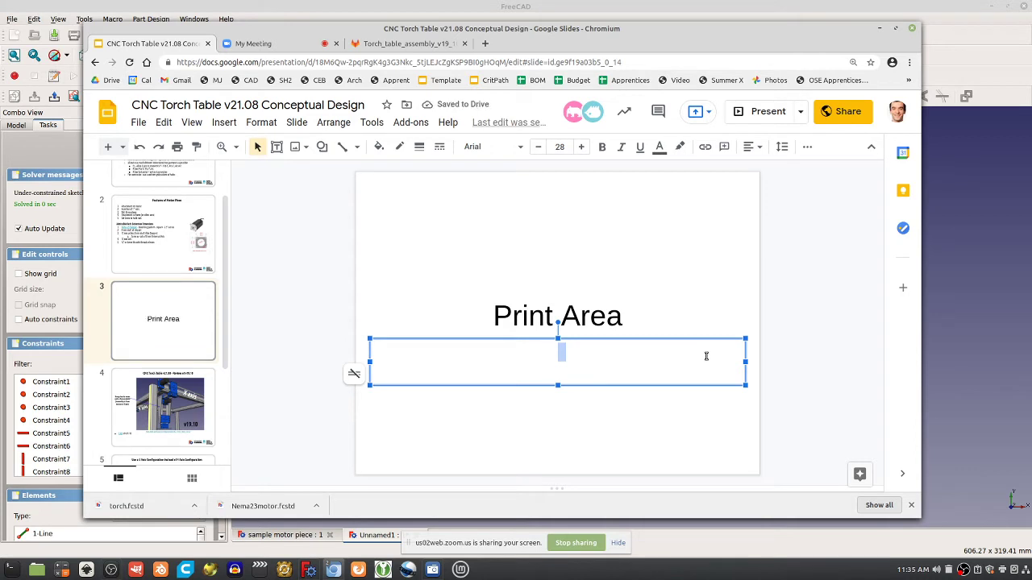
key(ctrl+v)
drag(443, 392, 670, 166)
drag(616, 239, 579, 390)
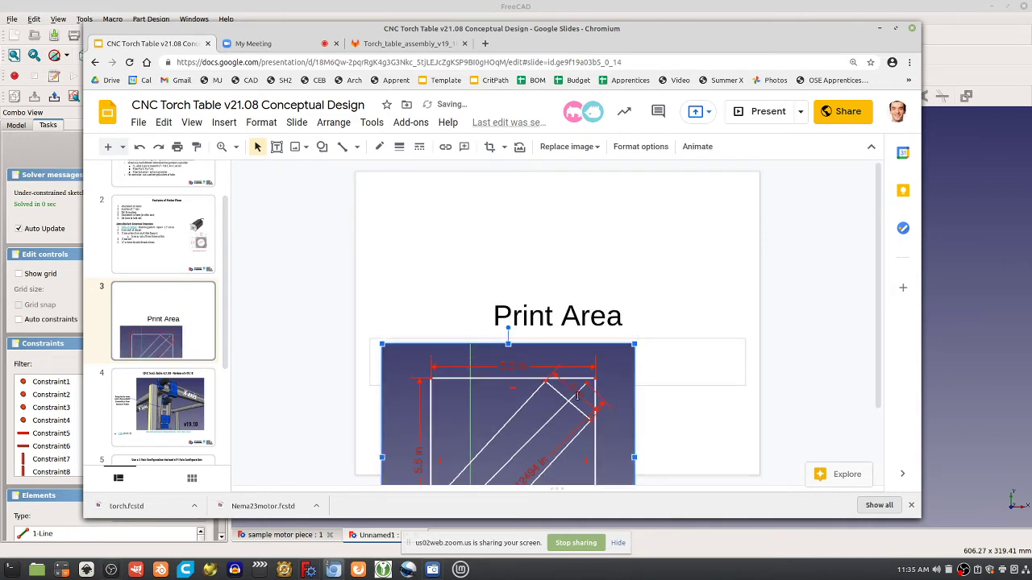
click(564, 316)
drag(554, 218, 634, 180)
drag(609, 367, 666, 273)
Step: Open the Features of Motor Piece slide and review its list of required features
scroll(164, 208, up, 1)
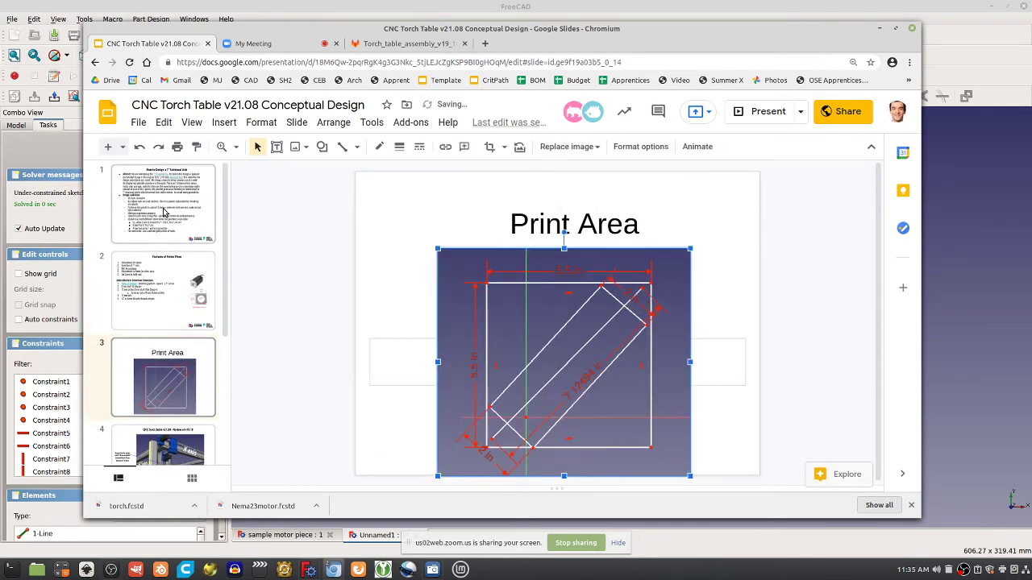
click(145, 306)
scroll(145, 305, down, 2)
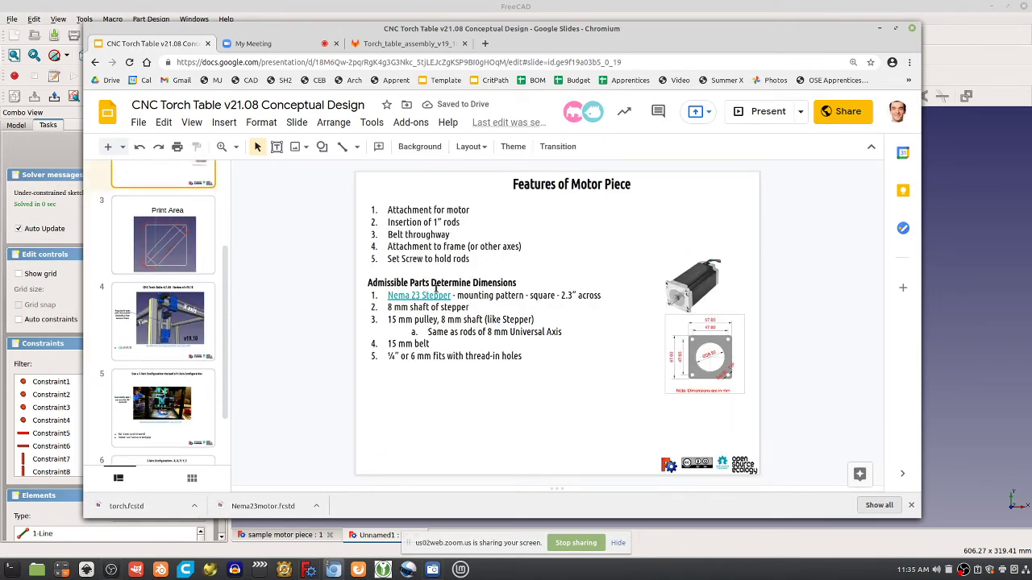
click(386, 213)
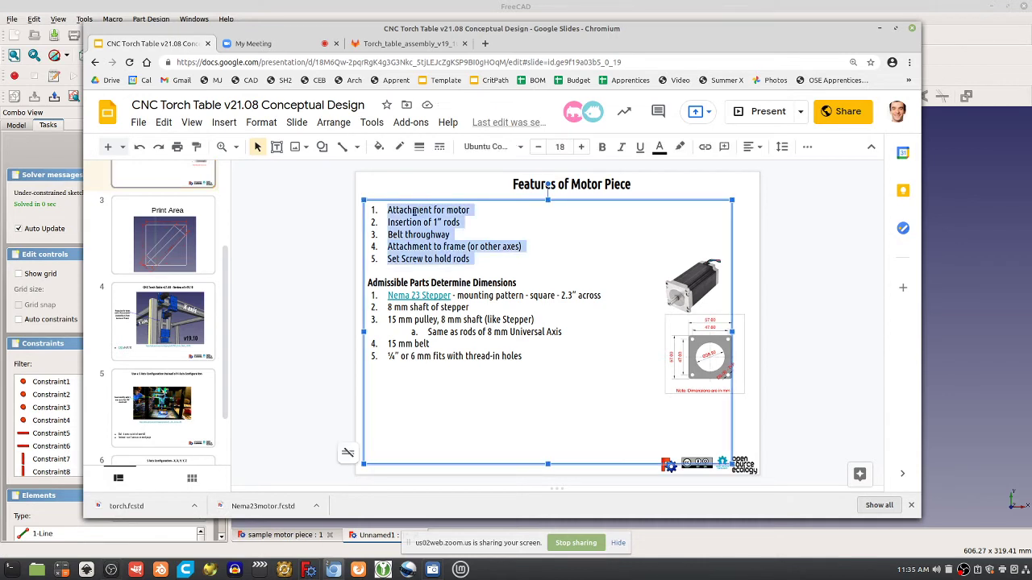
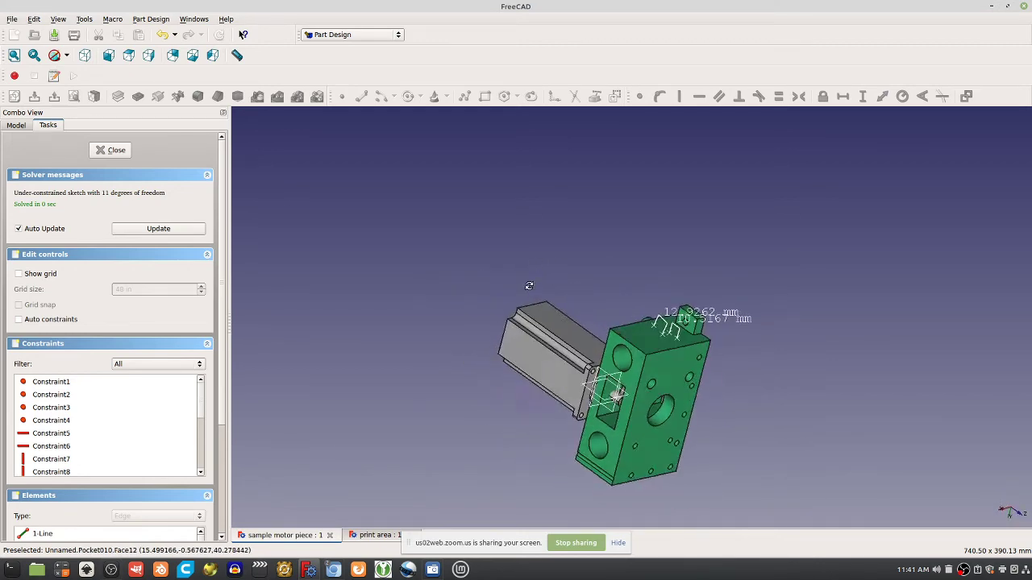
Step: Examine the sample motor piece from several angles, focusing on the face with the rod holes and the belt opening
middle_drag(829, 463, 741, 451)
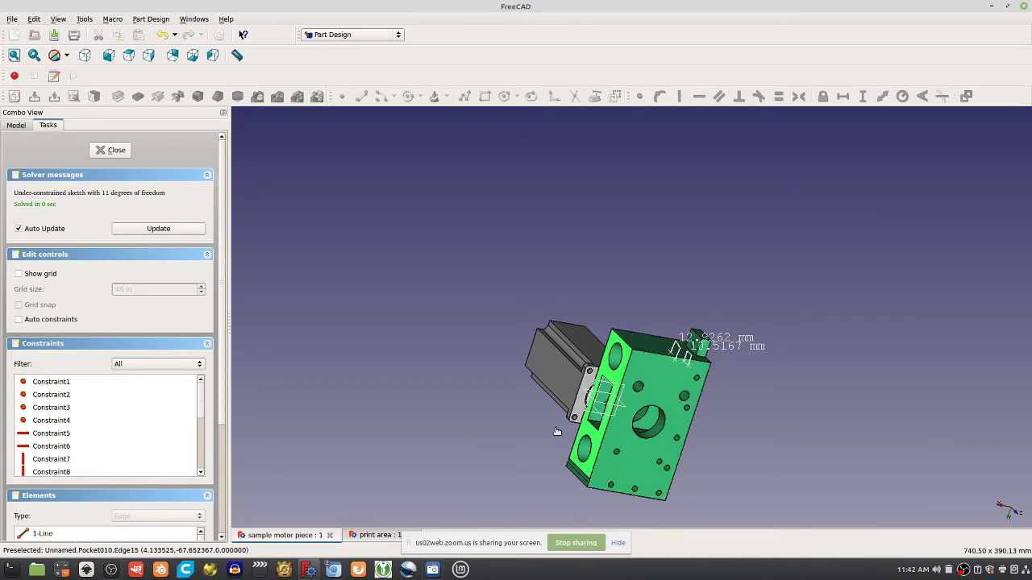
mouse_move(623, 368)
middle_down()
mouse_move(645, 395)
mouse_move(616, 386)
mouse_move(602, 401)
mouse_move(671, 453)
mouse_move(681, 399)
mouse_move(853, 388)
mouse_move(671, 403)
mouse_move(813, 424)
mouse_move(707, 357)
mouse_move(576, 331)
mouse_move(627, 362)
mouse_move(856, 410)
mouse_move(750, 363)
mouse_move(706, 311)
mouse_move(626, 348)
middle_up()
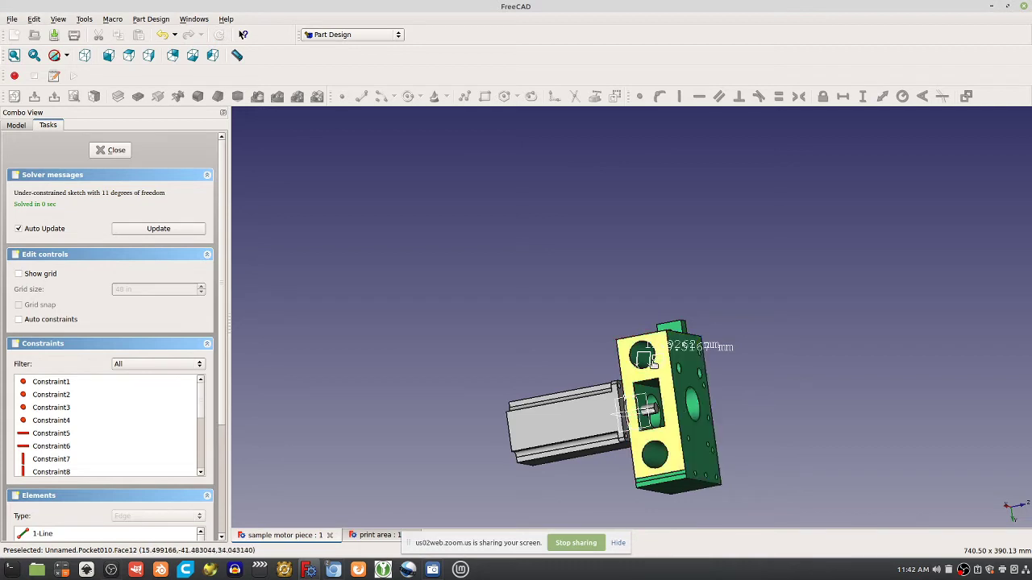
middle_drag(645, 376, 650, 351)
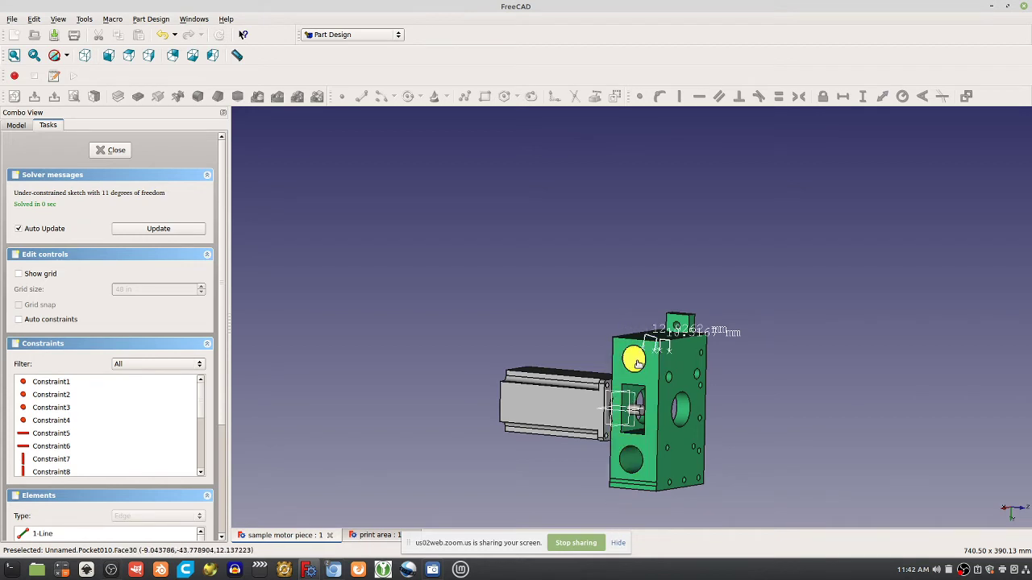
scroll(640, 344, up, 5)
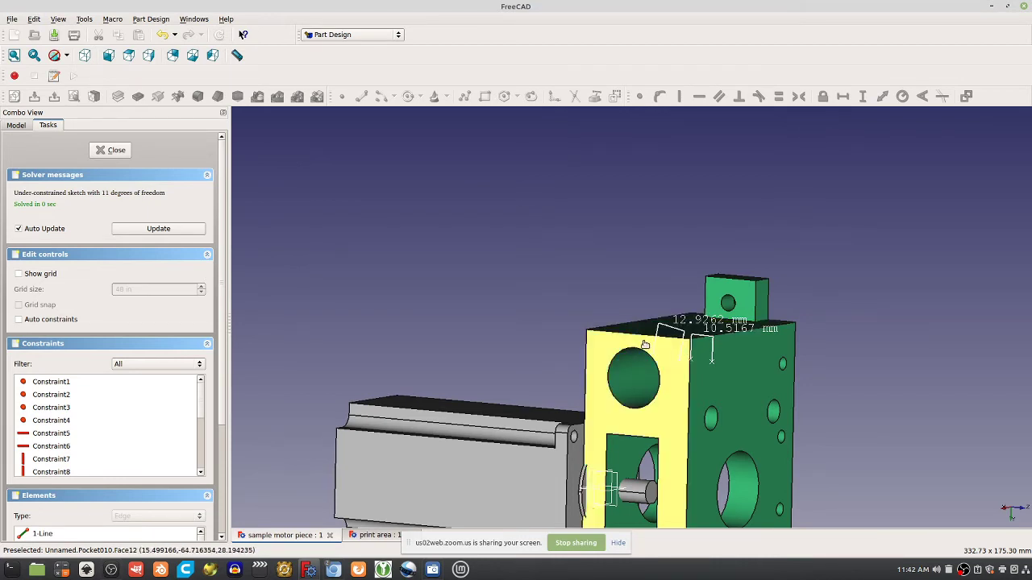
click(645, 345)
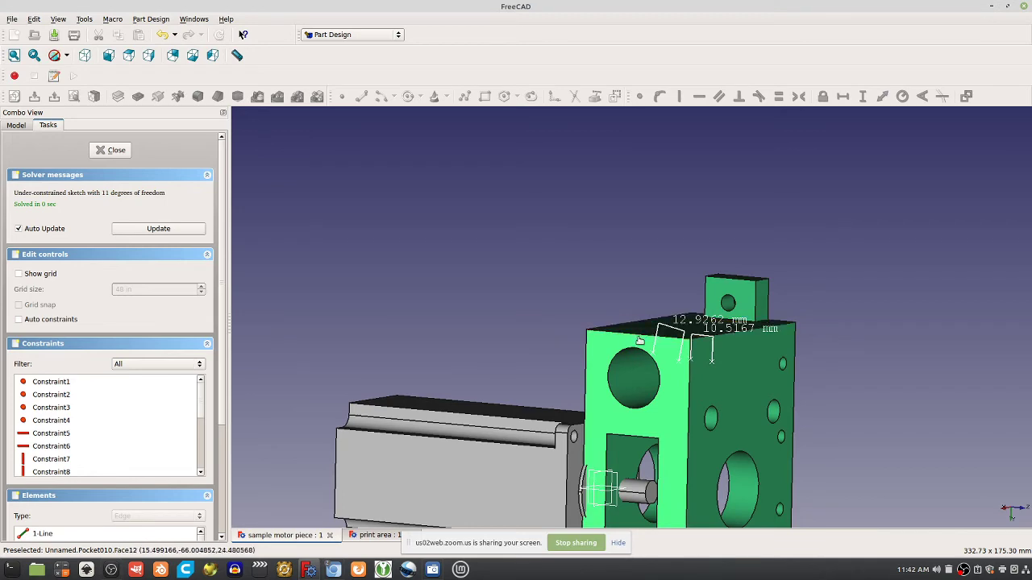
middle_drag(918, 362, 674, 362)
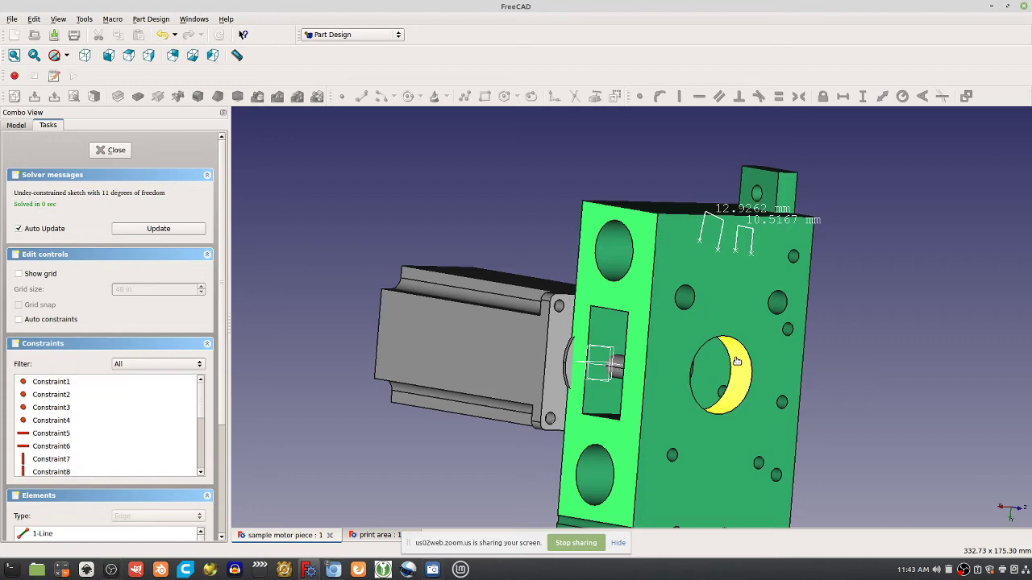
middle_drag(760, 345, 669, 298)
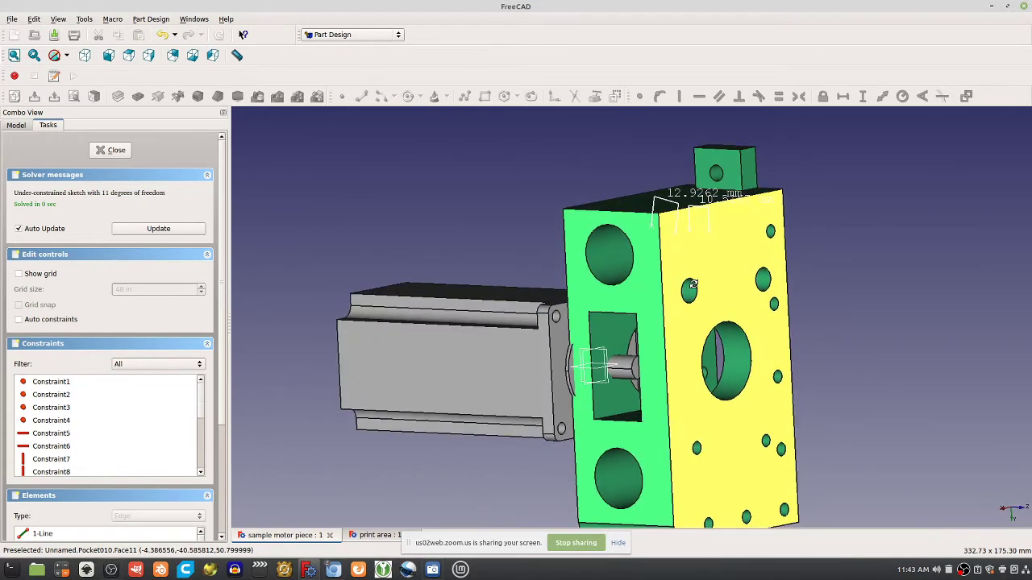
Step: Switch to the Google Slides presentation and examine the CNC circuit mill photo on the "Use a 5 Axis Configuration" slide up close
click(334, 570)
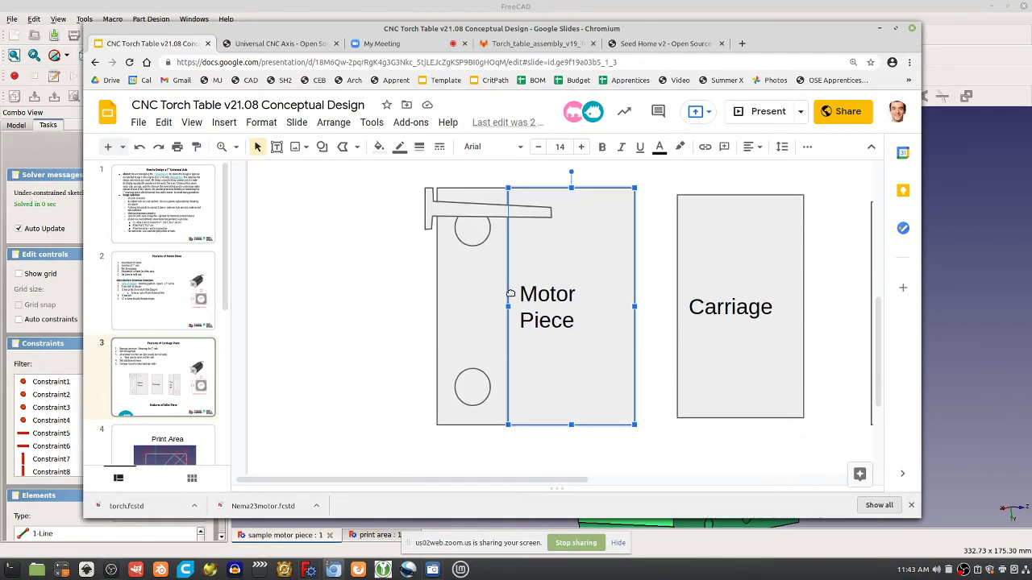
scroll(128, 410, down, 5)
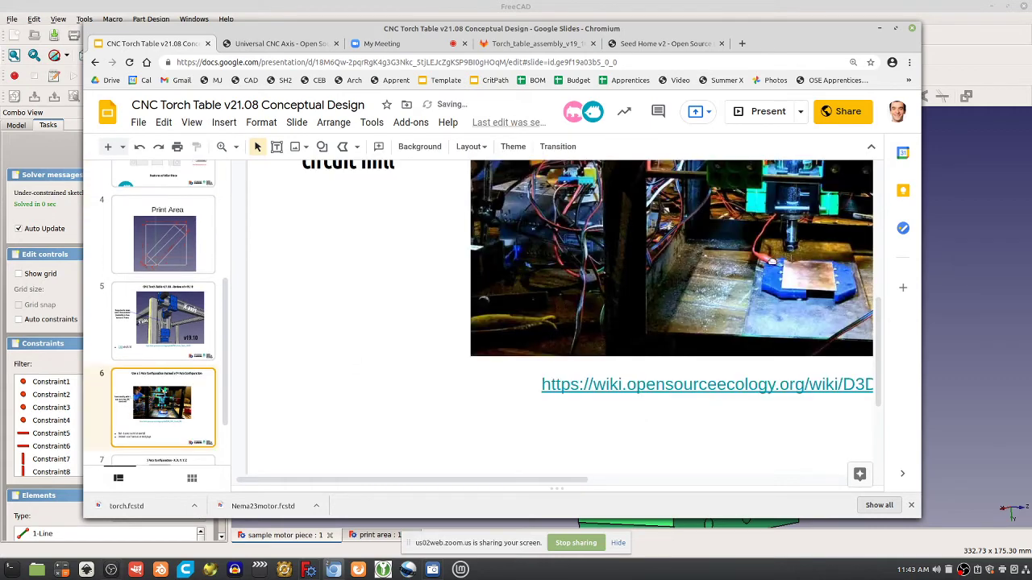
right_click(777, 267)
click(236, 145)
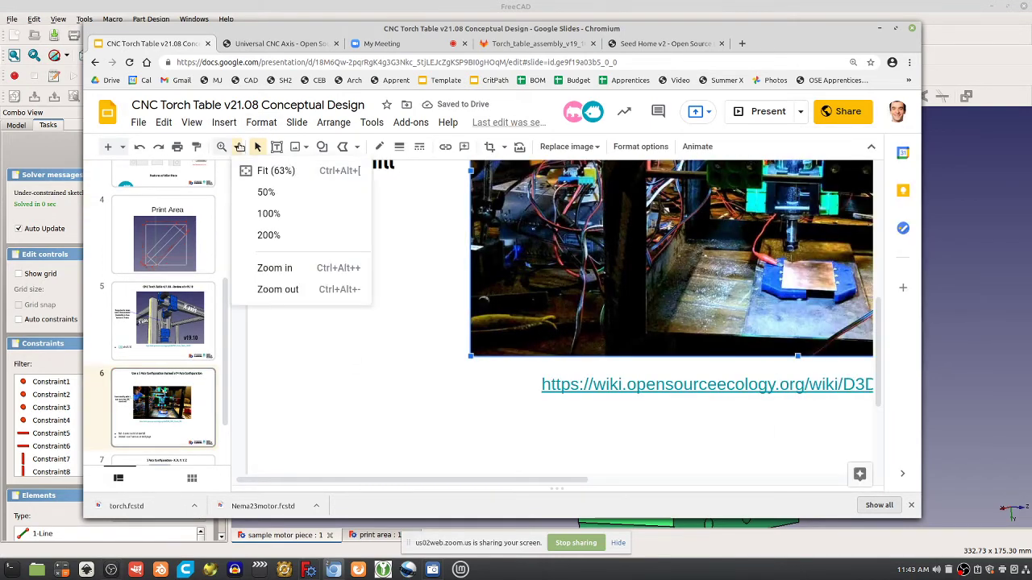
click(240, 166)
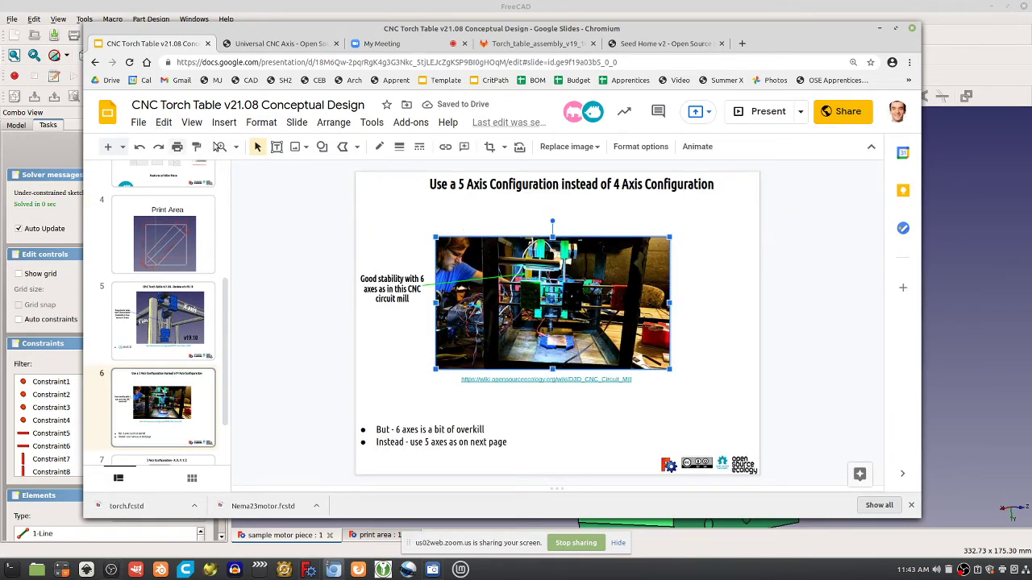
click(894, 28)
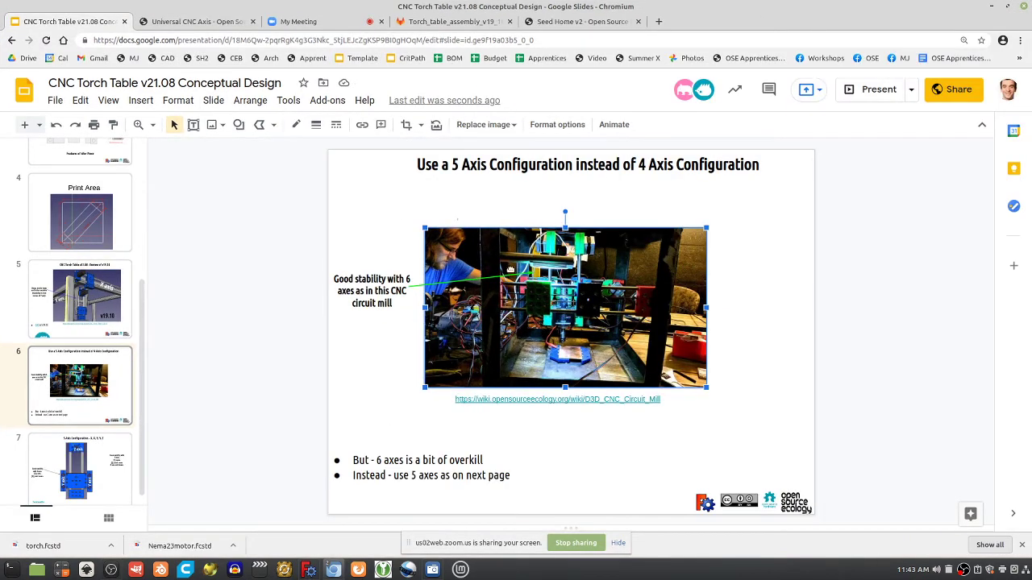
click(137, 125)
drag(359, 182, 651, 378)
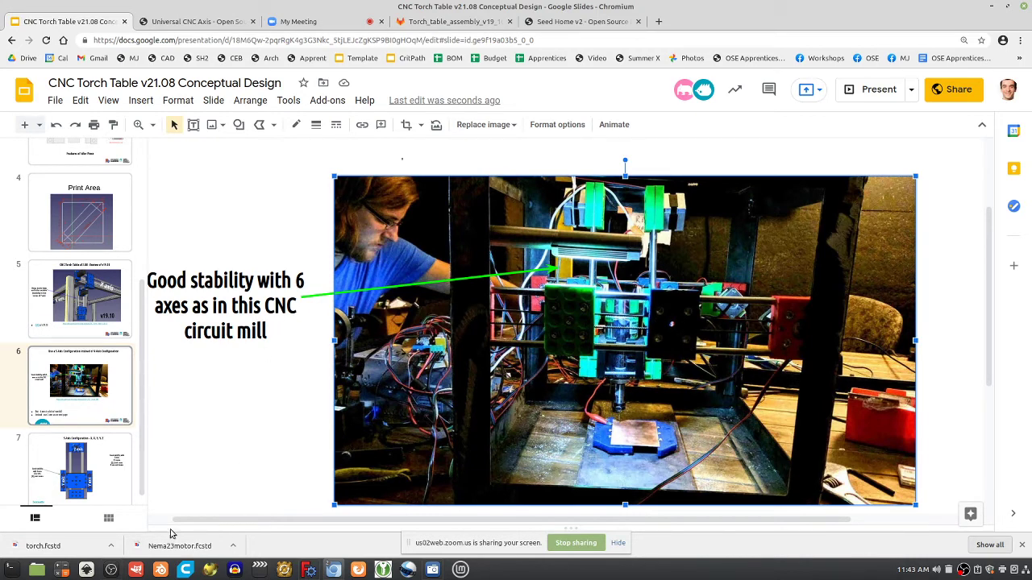
Step: Open slide 7 and inspect the Y axis pieces attached to both sides of the central plate
click(91, 468)
scroll(627, 414, down, 1)
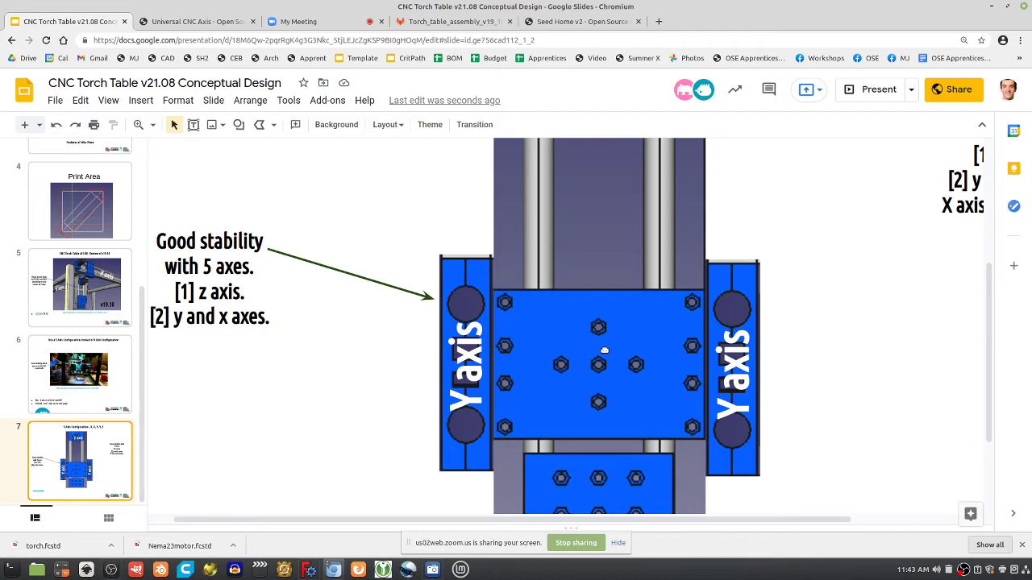
click(493, 358)
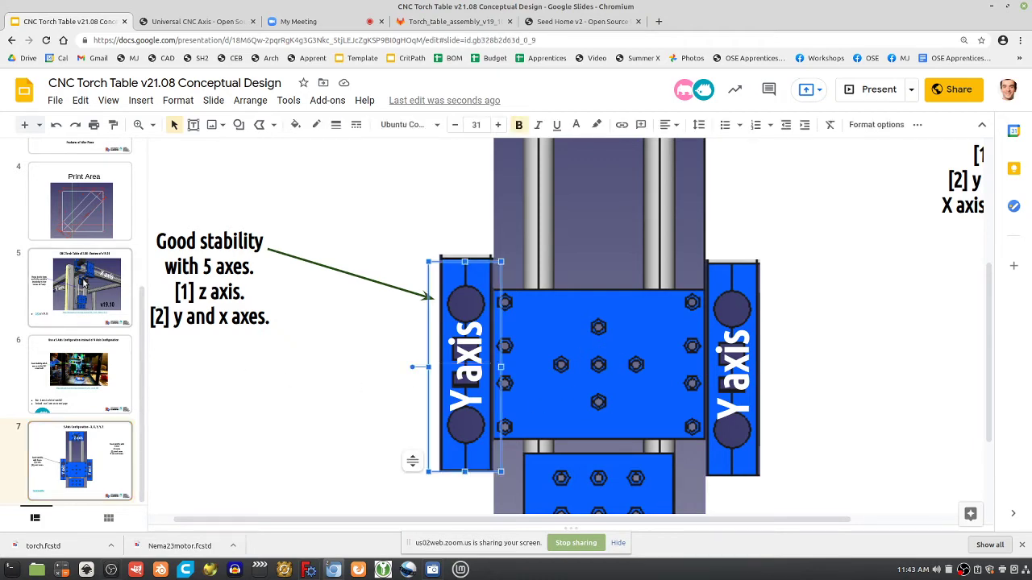
Step: Open the "Review of v19.10" slide and inspect the X axis motor piece and carriage up close
click(81, 282)
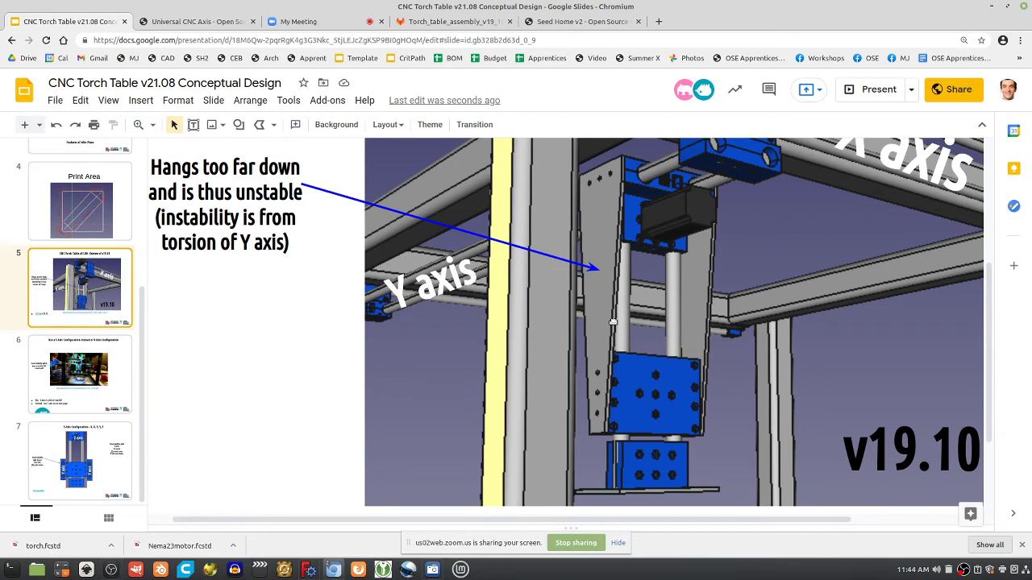
scroll(621, 321, up, 5)
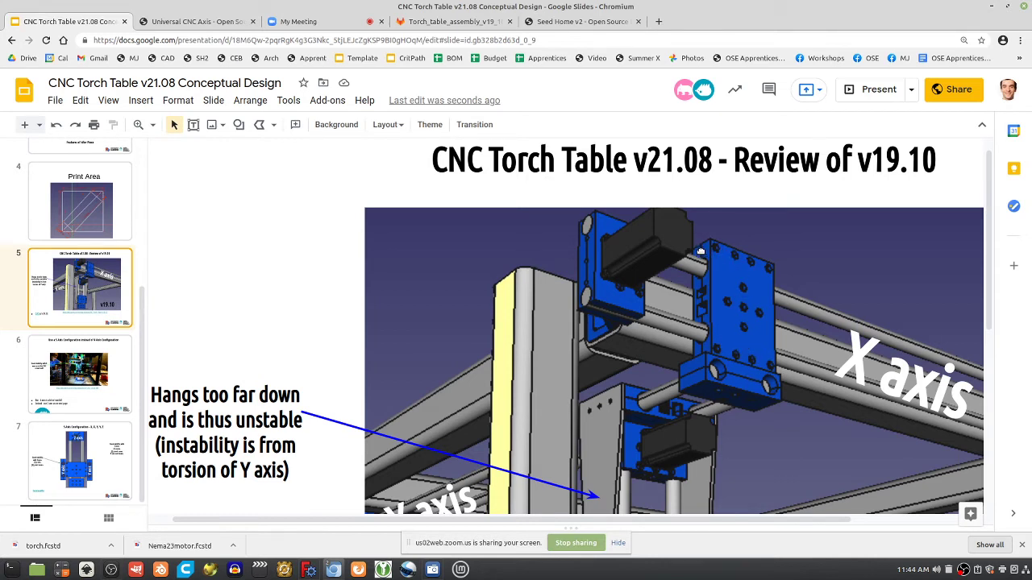
click(138, 125)
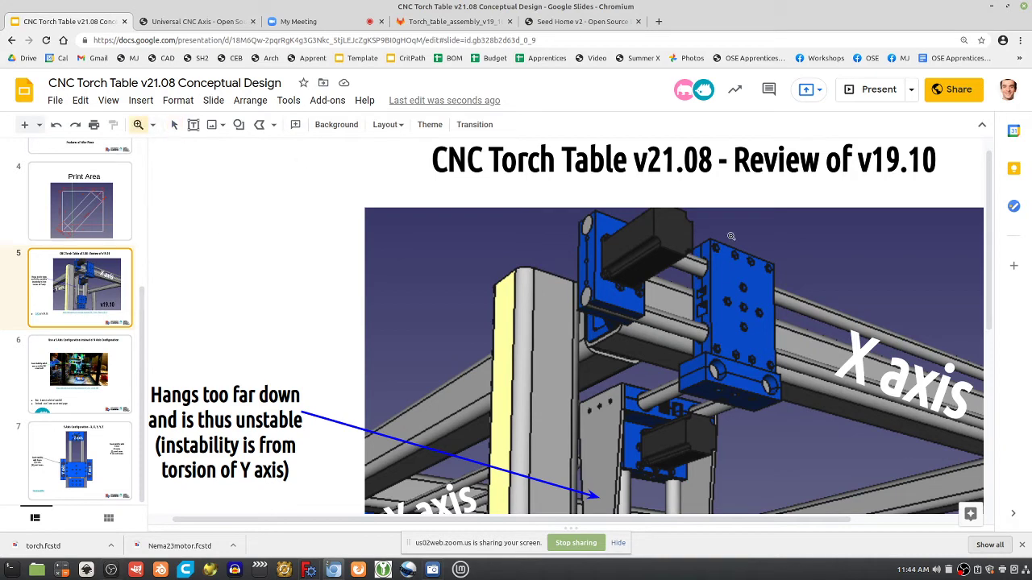
drag(650, 227, 790, 363)
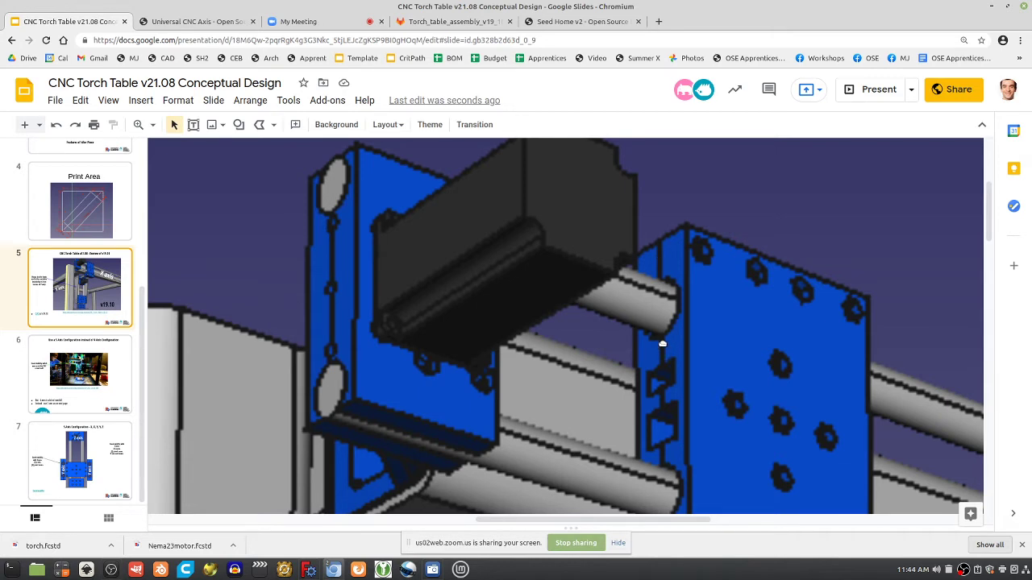
Step: Examine the rods, carriage plate and rod holder along the X axis in the enlarged v19.10 picture
scroll(689, 383, down, 3)
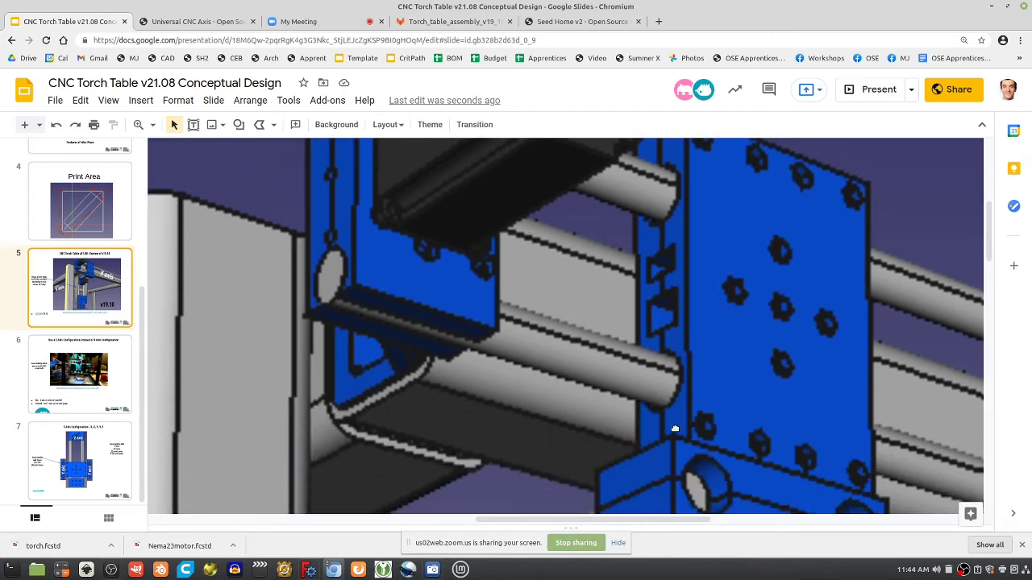
right_click(713, 278)
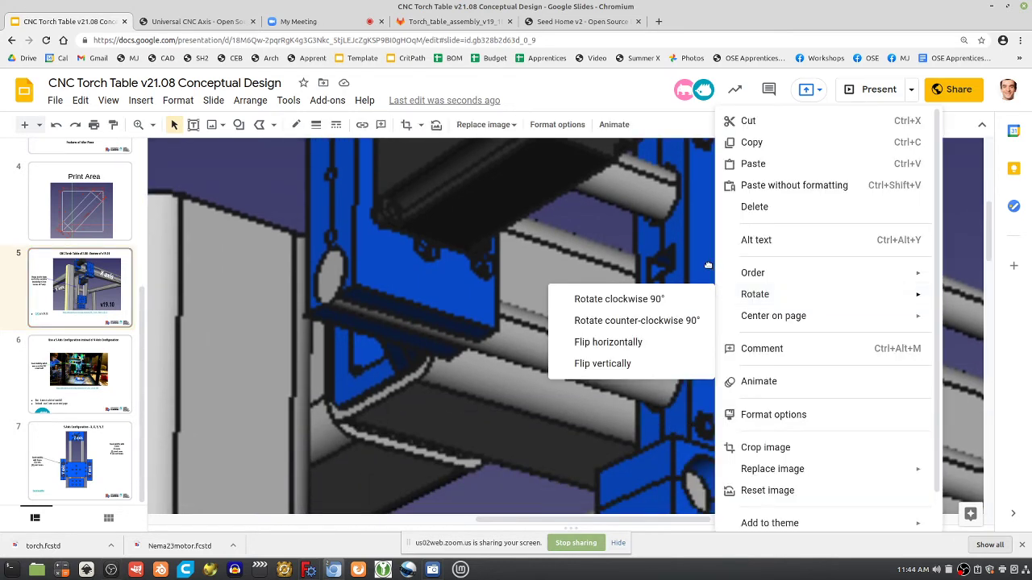
click(657, 260)
scroll(661, 241, up, 2)
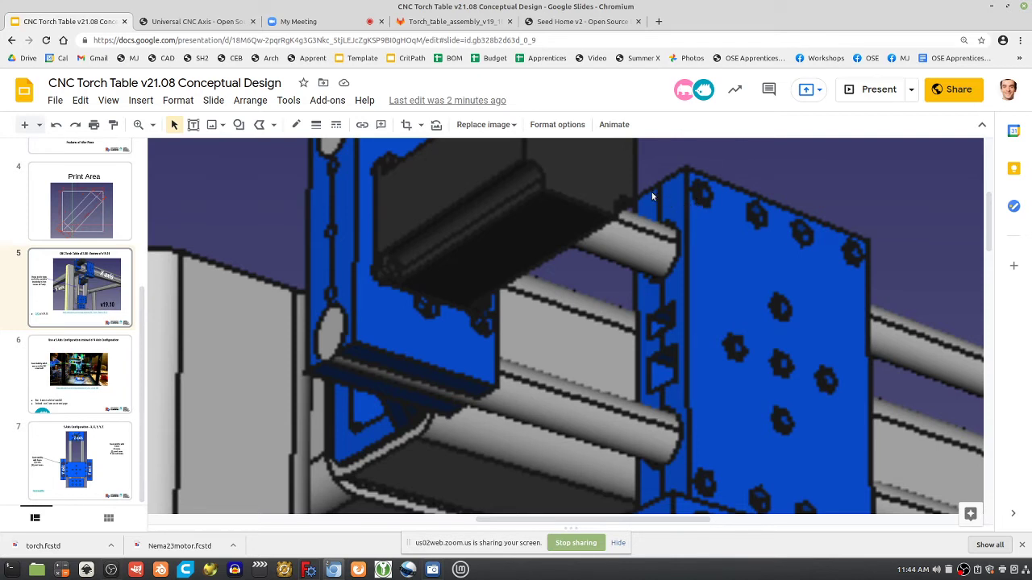
scroll(697, 428, down, 2)
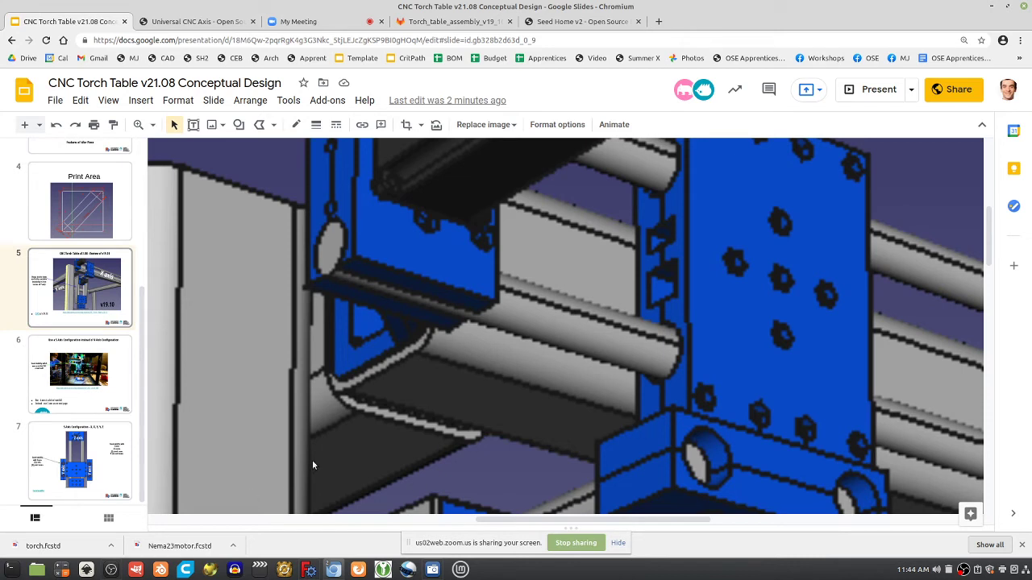
scroll(314, 523, down, 1)
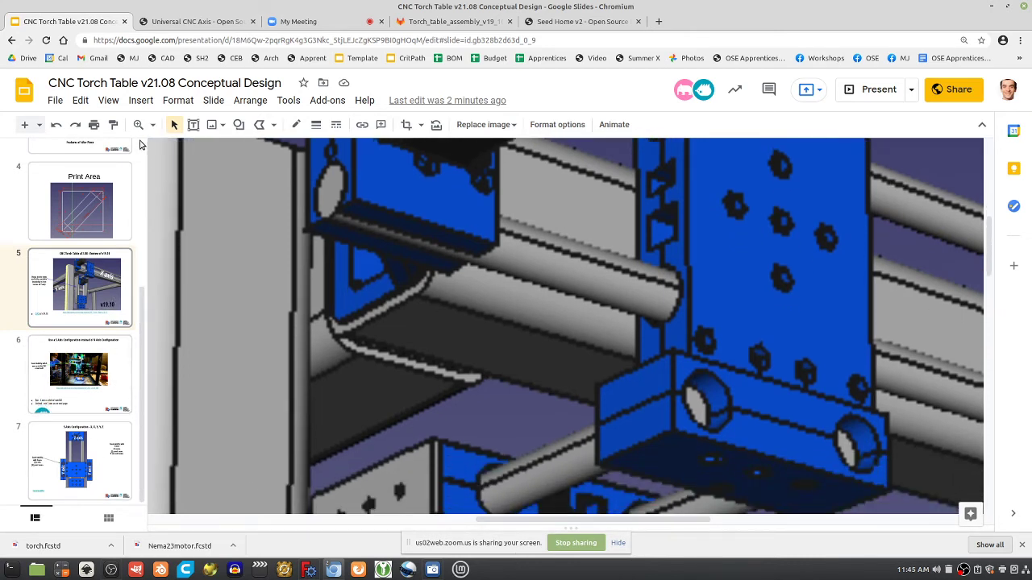
Step: Switch to the Open Source Ecology wiki and open the idler's FreeCAD file page from the CNC Torch Table v21.08 3D CAD part library
click(204, 22)
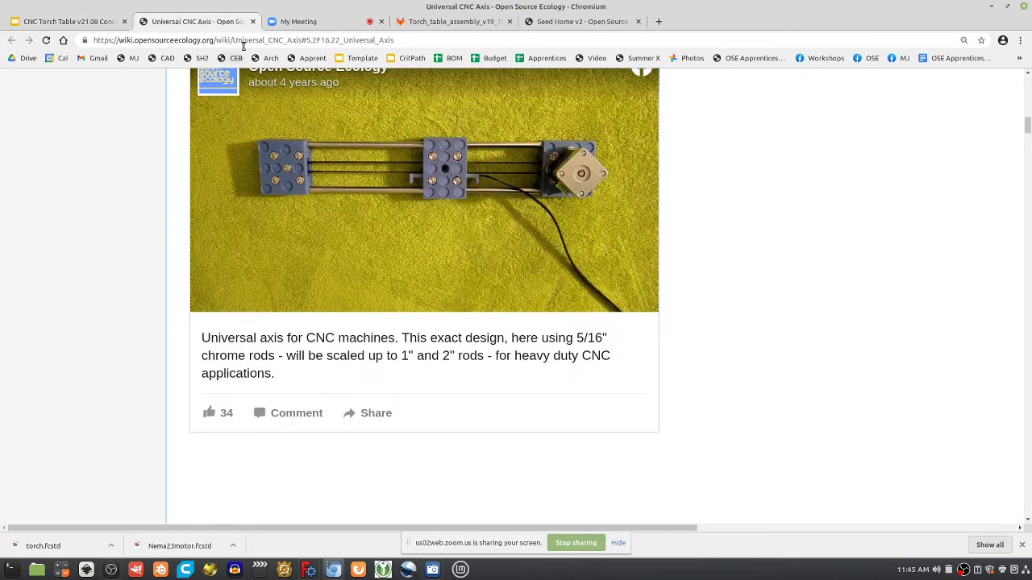
click(132, 58)
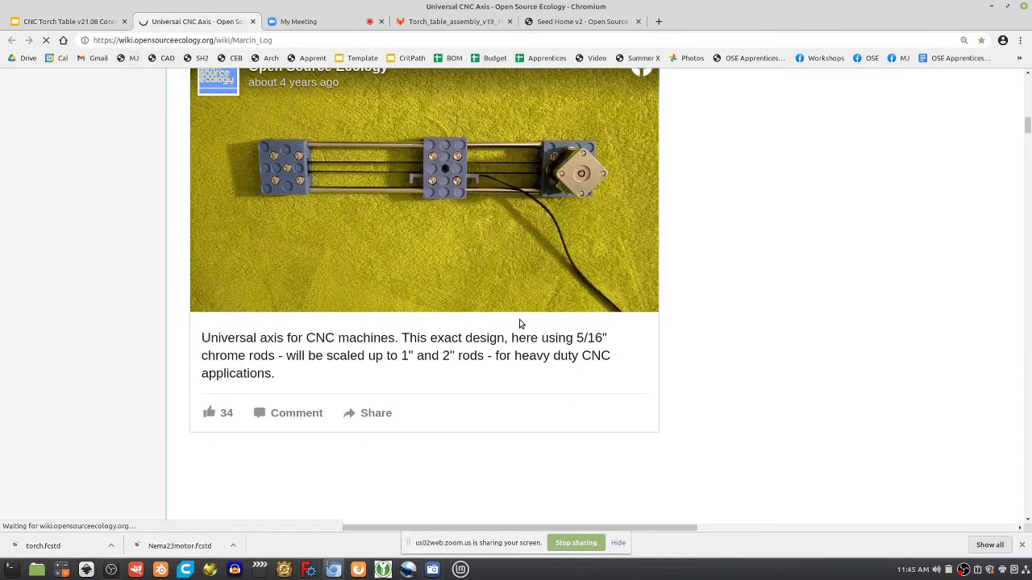
scroll(391, 437, down, 5)
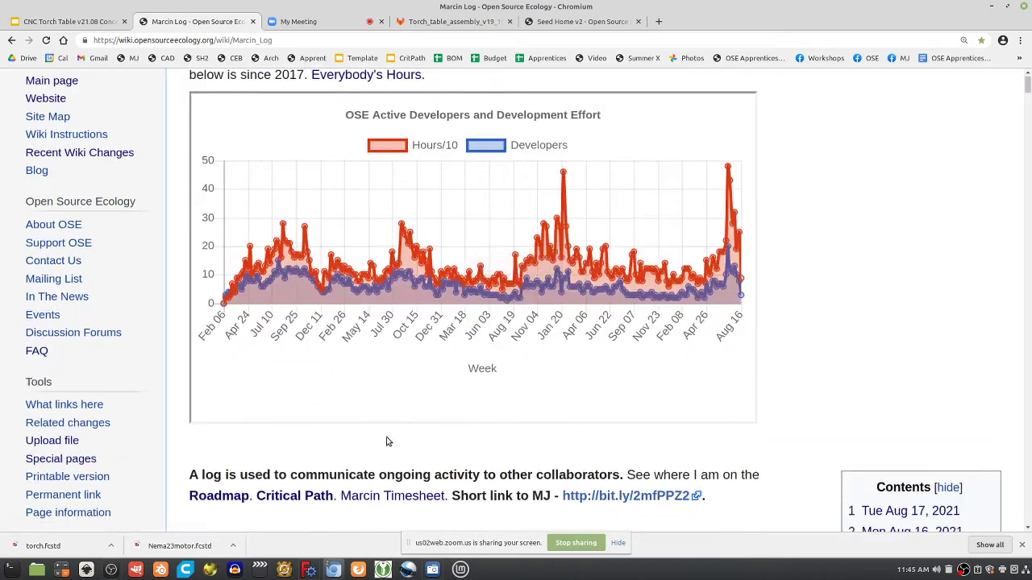
click(239, 405)
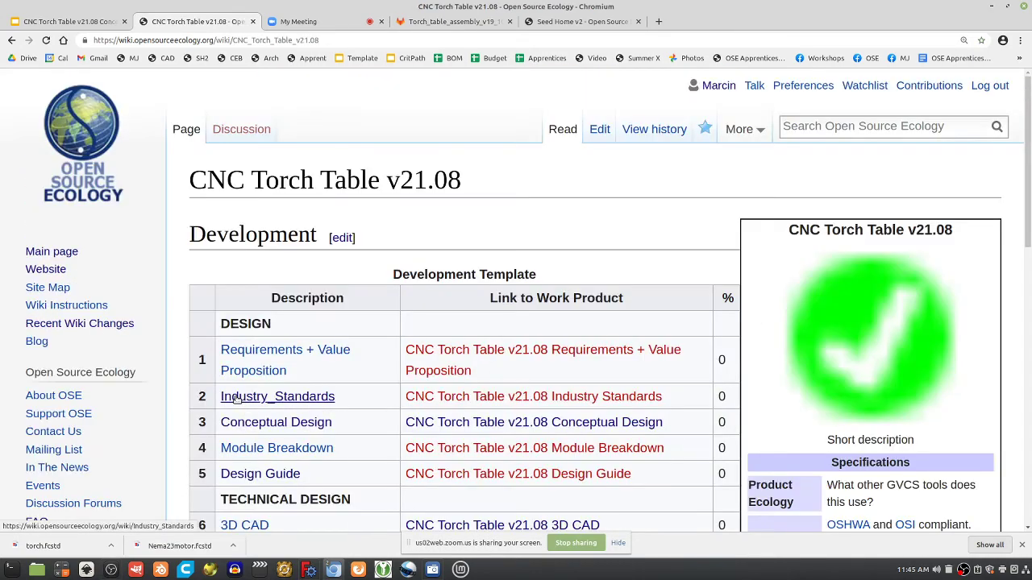
key(ctrl+minus)
scroll(237, 398, down, 3)
click(405, 299)
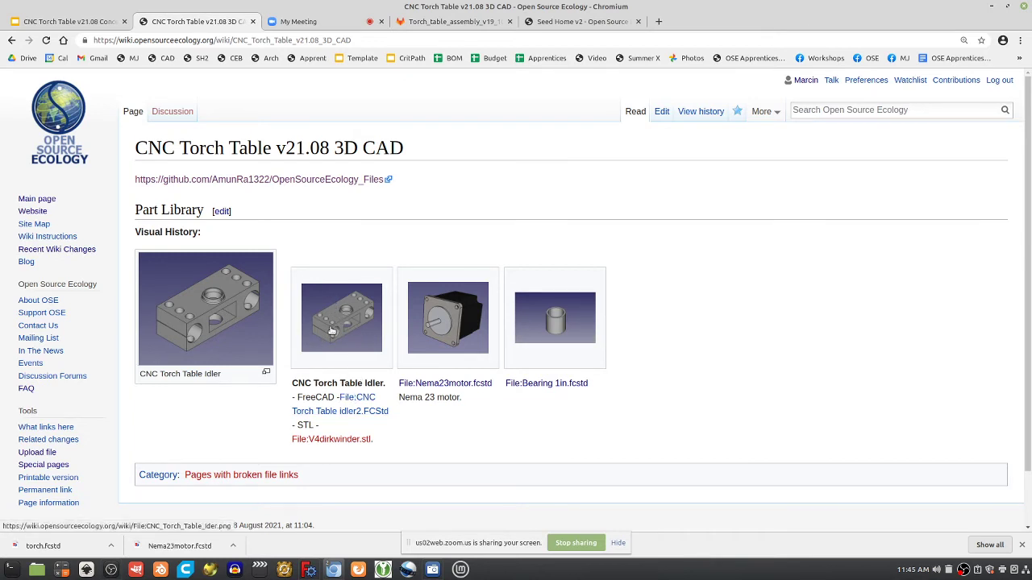
click(362, 401)
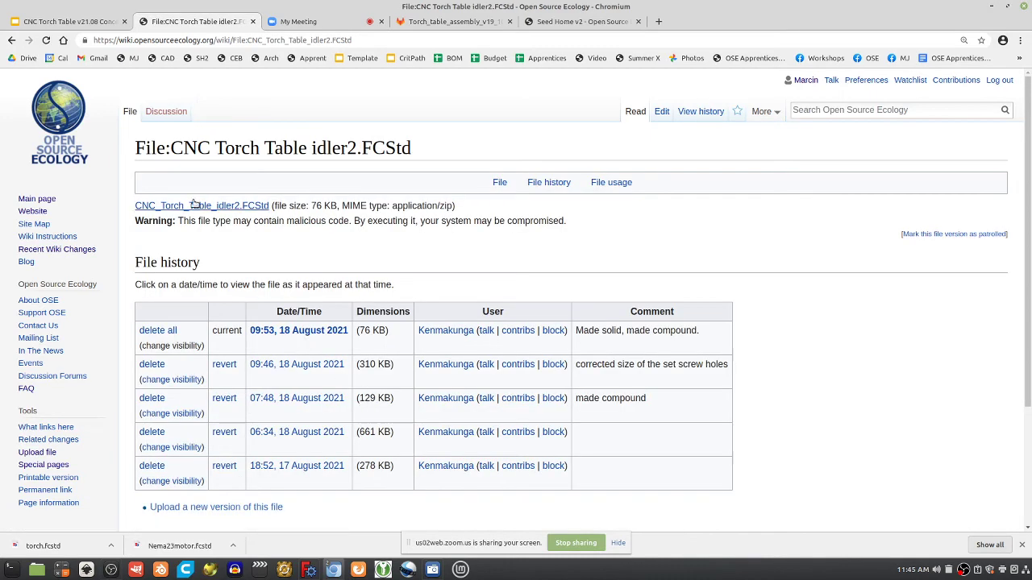
Step: Download the current idler file to the Desktop as CNC_Torch_Table_idler2.fcstd, replacing the zip extension
click(201, 206)
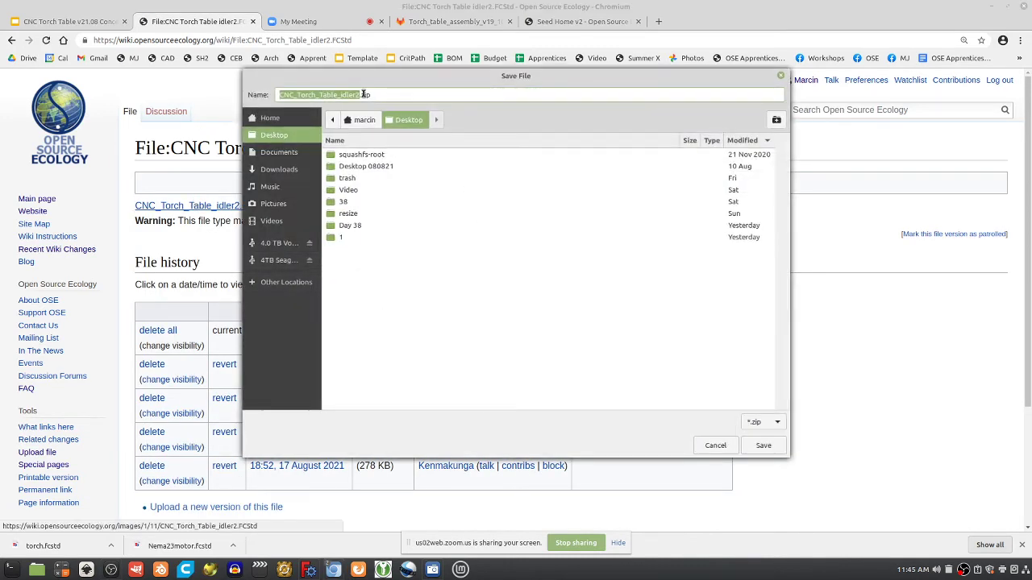
drag(362, 95, 410, 98)
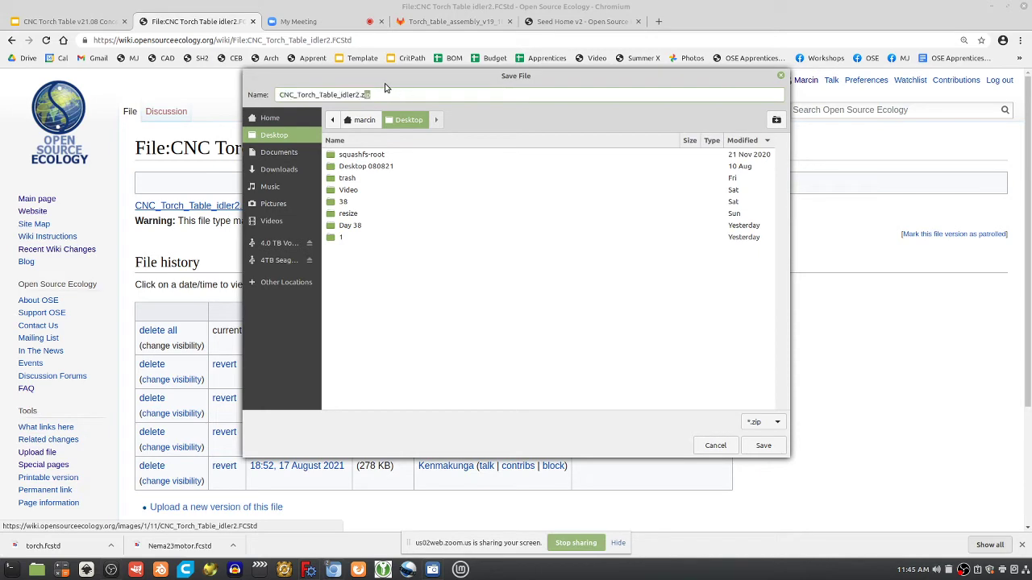
text(fcstd)
key(Return)
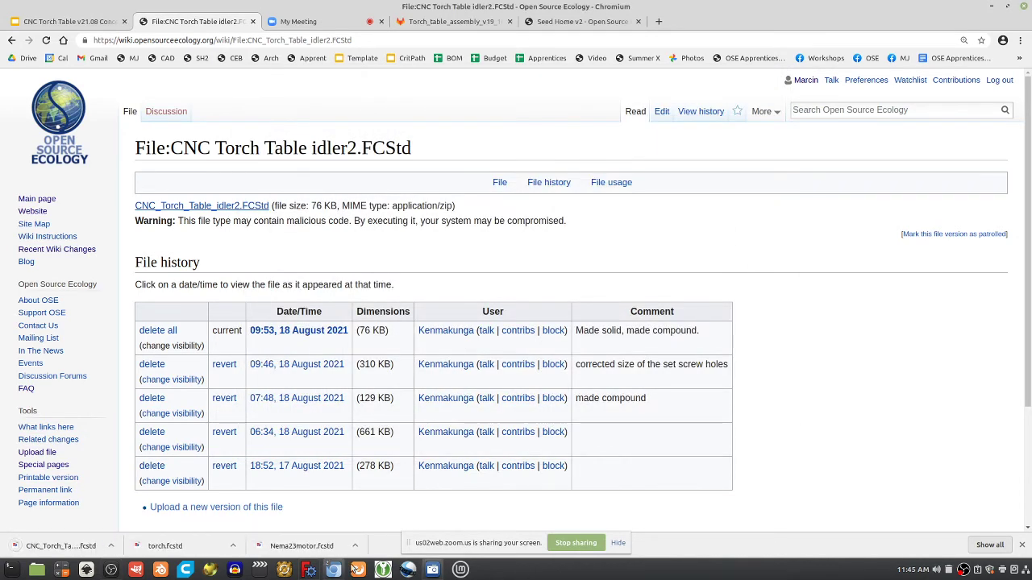
Step: Switch to FreeCAD and open CNC_Torch_Table_idler2.fcstd from the Desktop
click(332, 570)
click(54, 78)
click(35, 34)
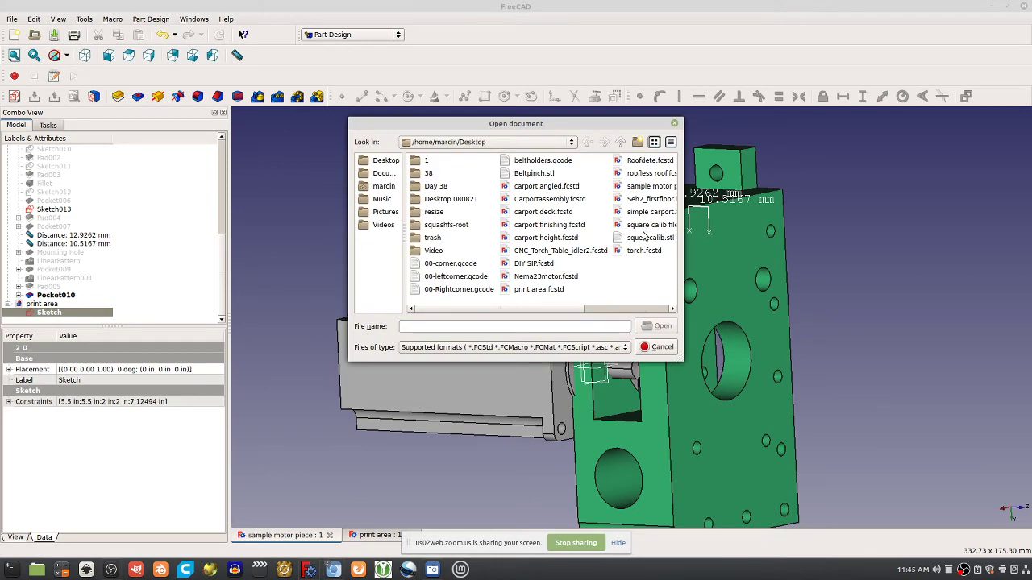
drag(682, 263, 821, 277)
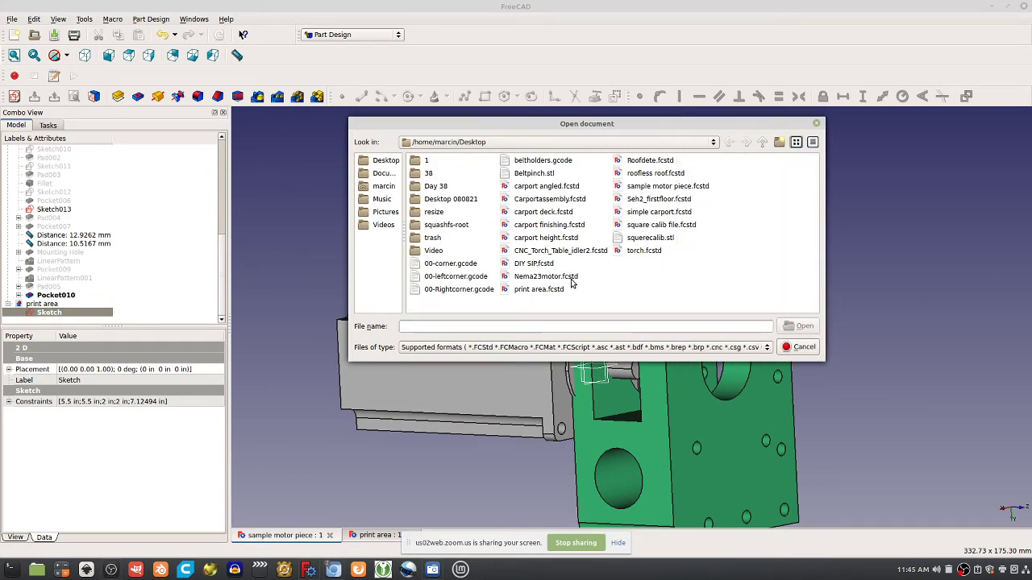
double_click(565, 251)
Step: Examine the idler from several angles and measure the distance between the rod holes on its front face
middle_drag(652, 319, 556, 357)
middle_drag(630, 334, 768, 302)
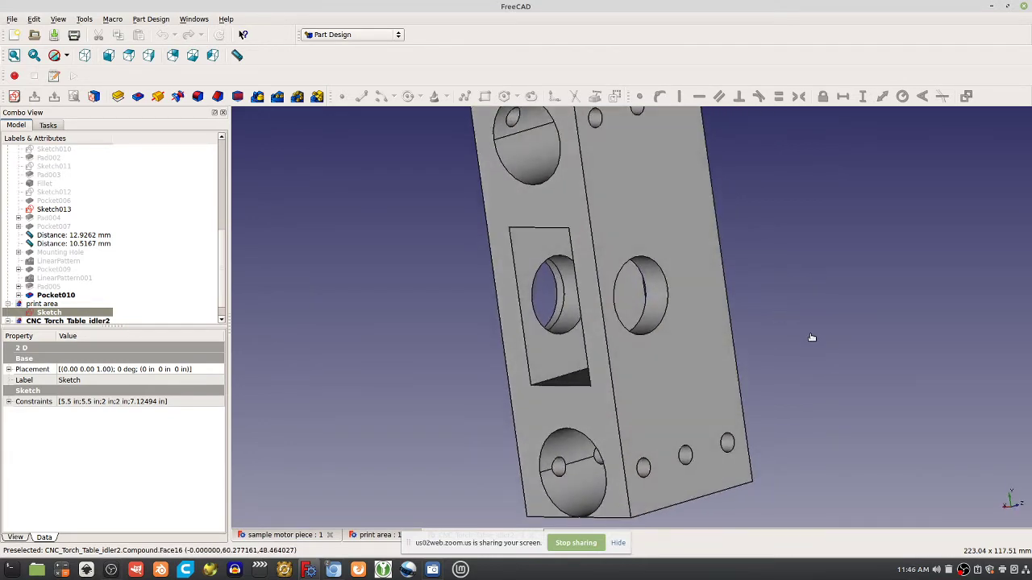
middle_drag(797, 350, 820, 385)
middle_drag(610, 191, 692, 145)
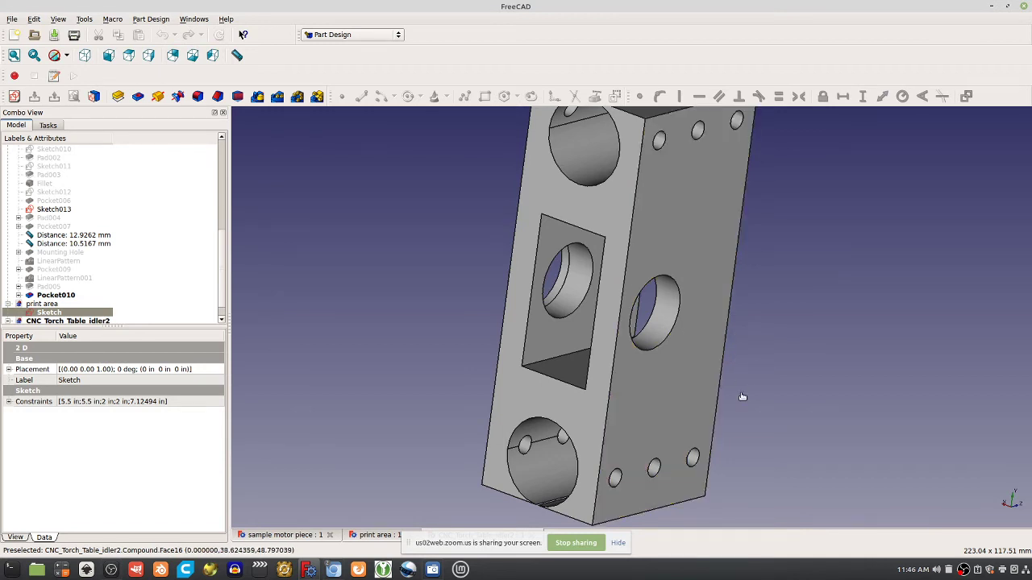
middle_drag(577, 165, 588, 189)
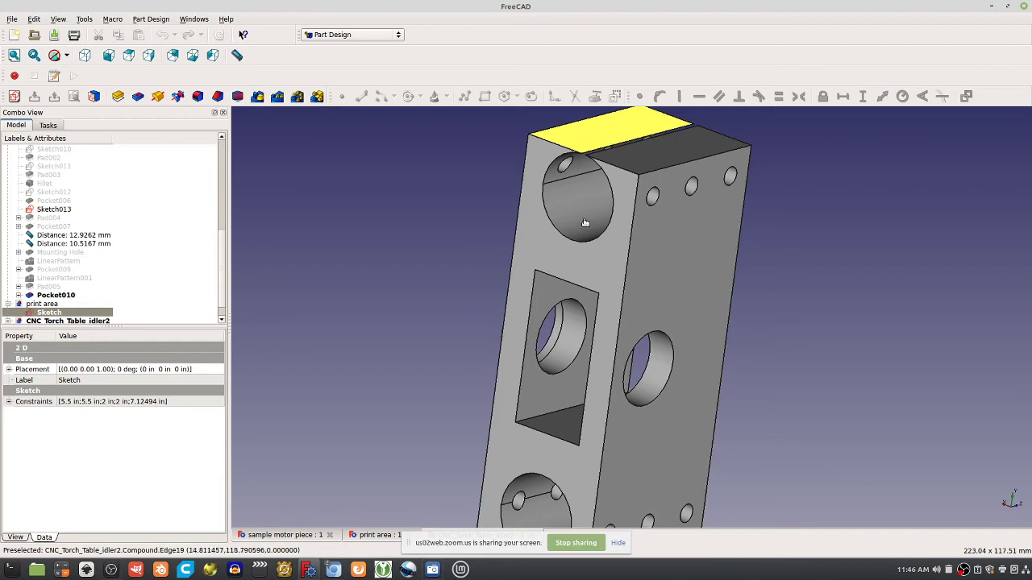
middle_drag(604, 288, 604, 223)
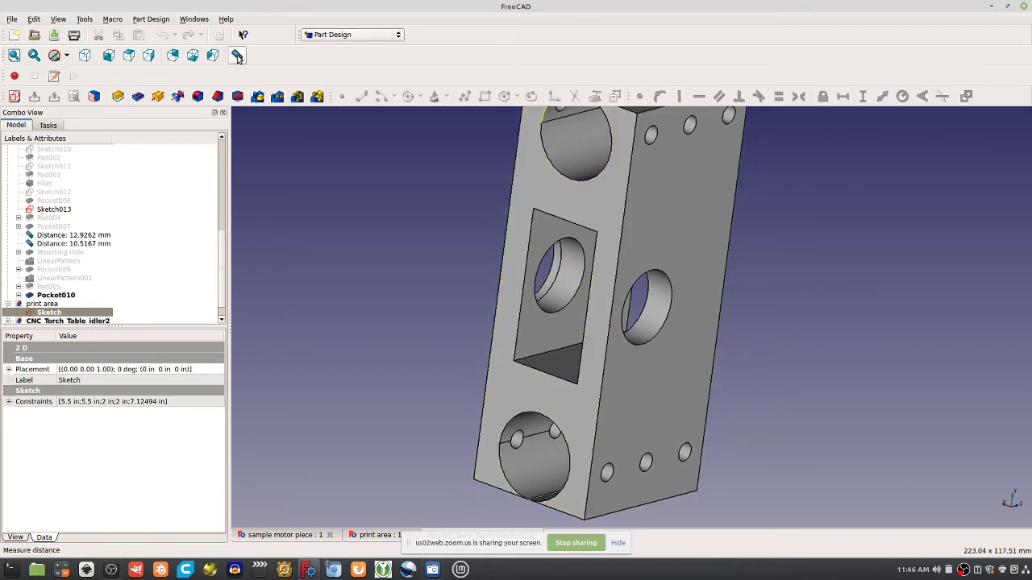
click(237, 56)
click(551, 410)
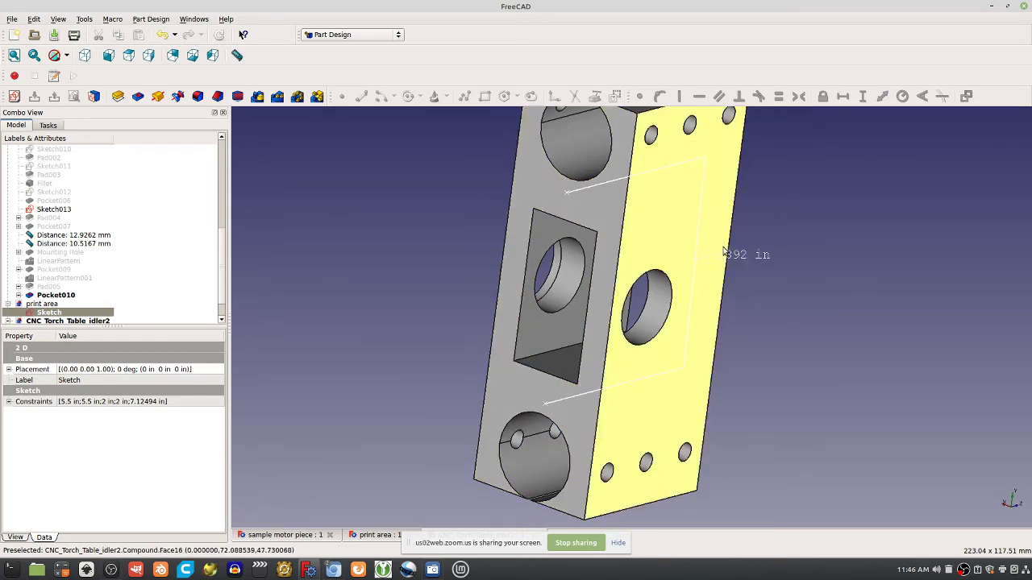
Step: Sketch a rectangle on the idler's rod hole face, as tall as the piece and wider on both sides, and pad it
scroll(725, 266, down, 3)
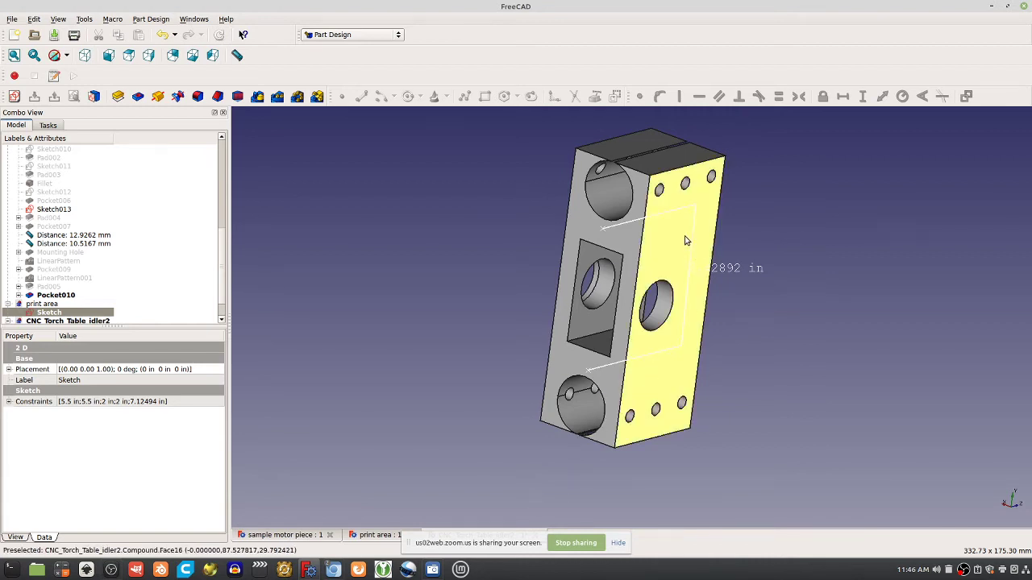
middle_click(661, 268)
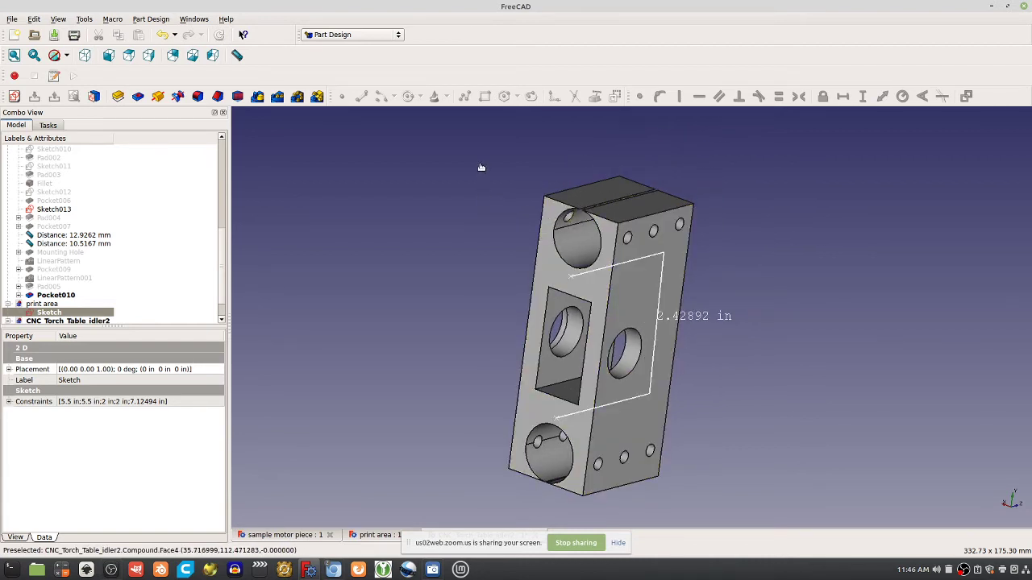
click(554, 270)
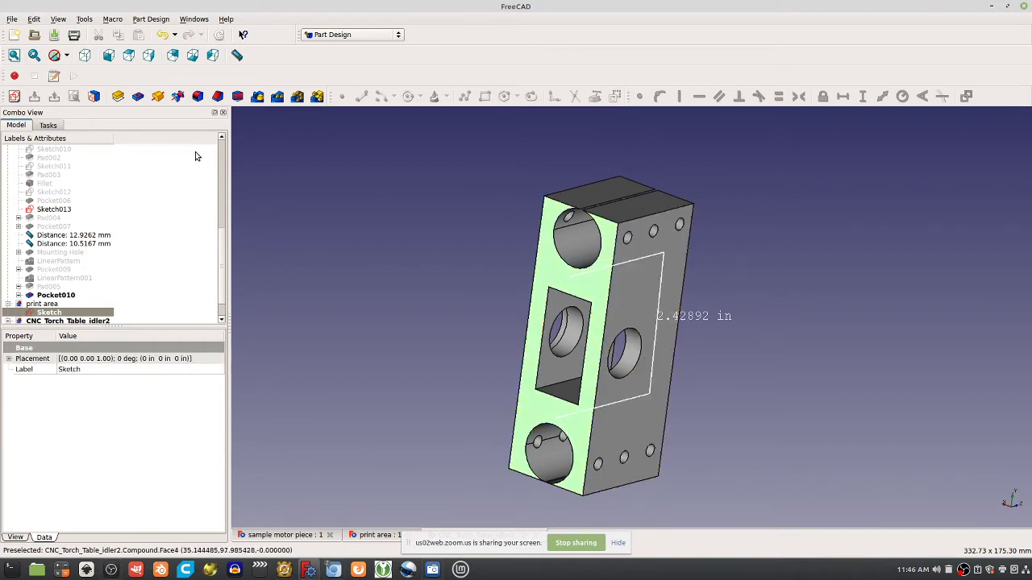
click(13, 97)
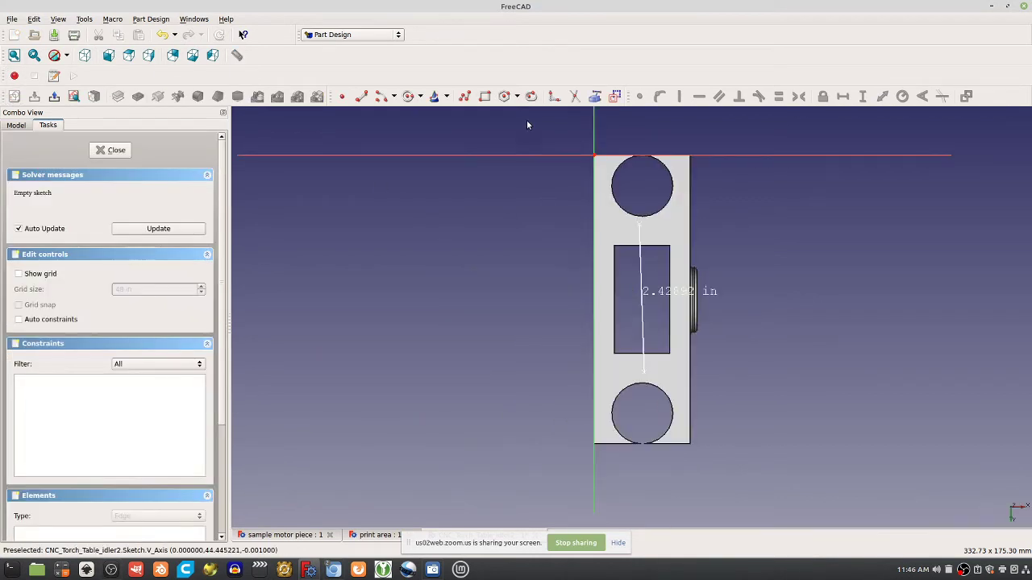
click(486, 97)
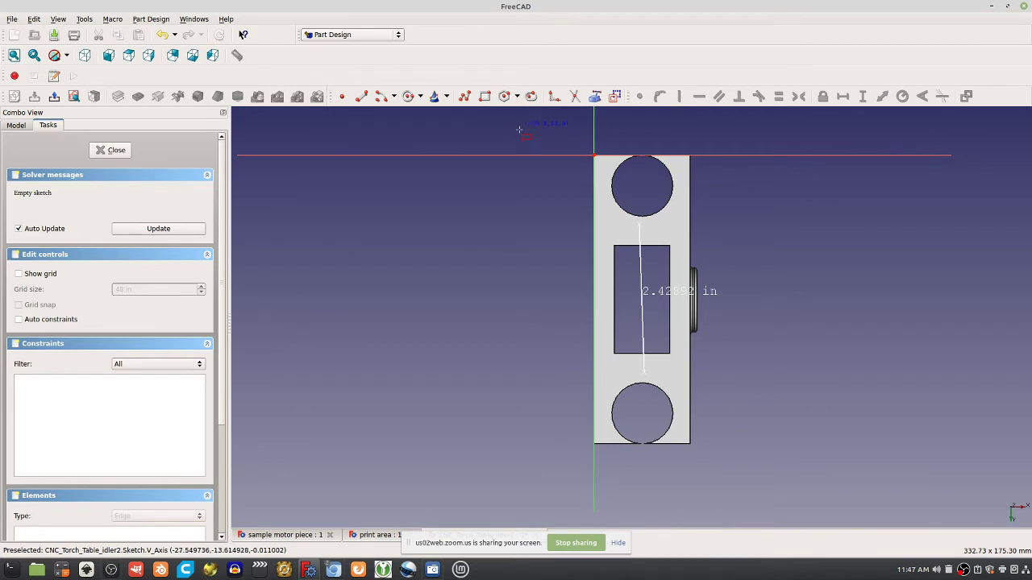
click(518, 154)
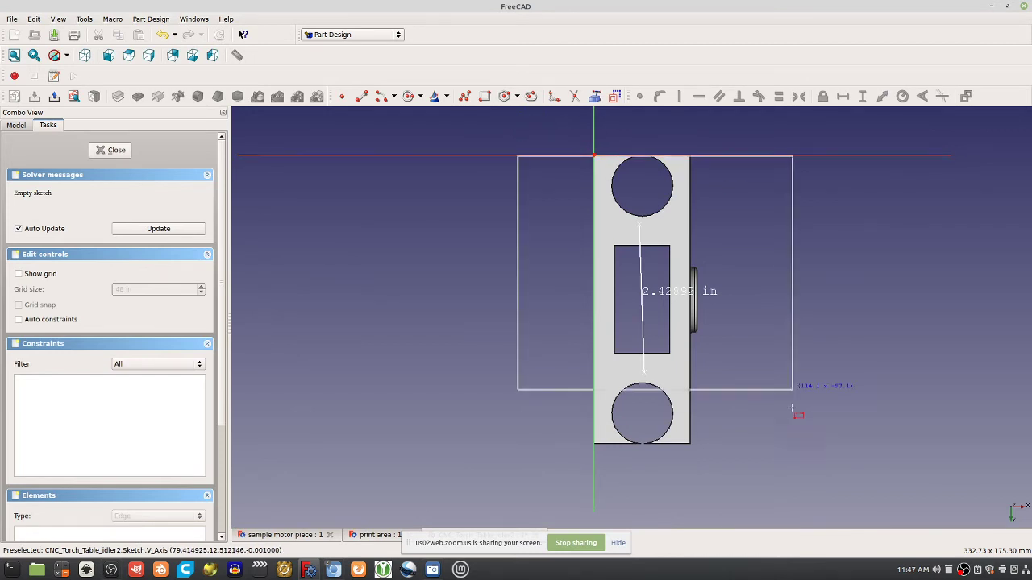
click(763, 442)
click(113, 151)
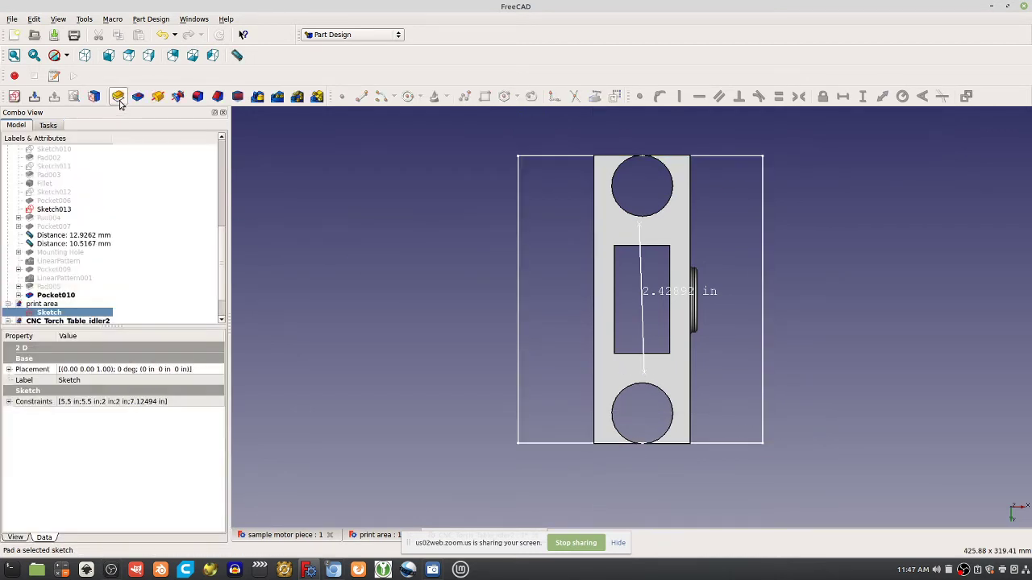
click(118, 97)
click(137, 150)
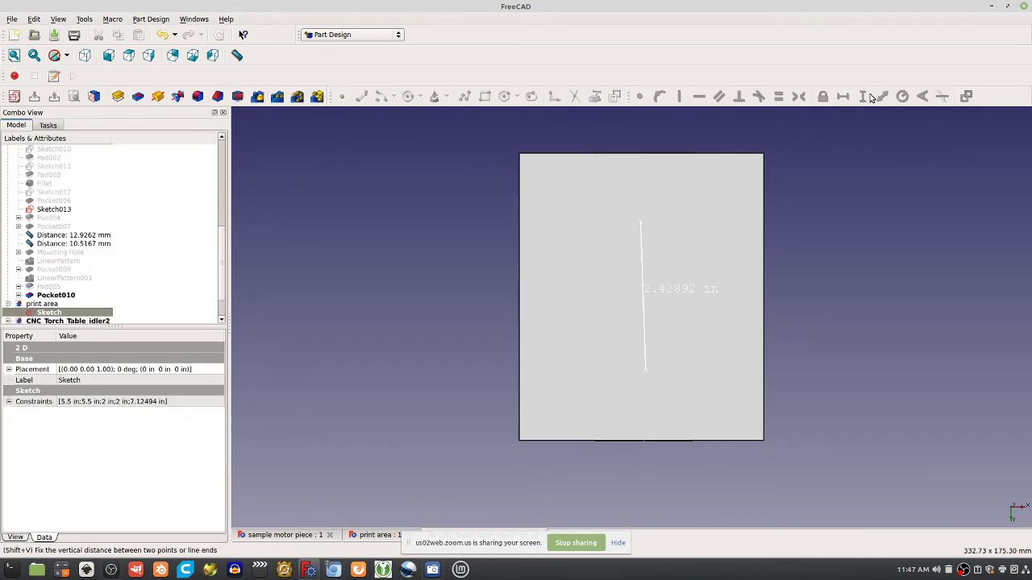
Step: Sketch two hole circles on the padded mounting block's end face and a third circle over the idler body
middle_drag(613, 312, 571, 266)
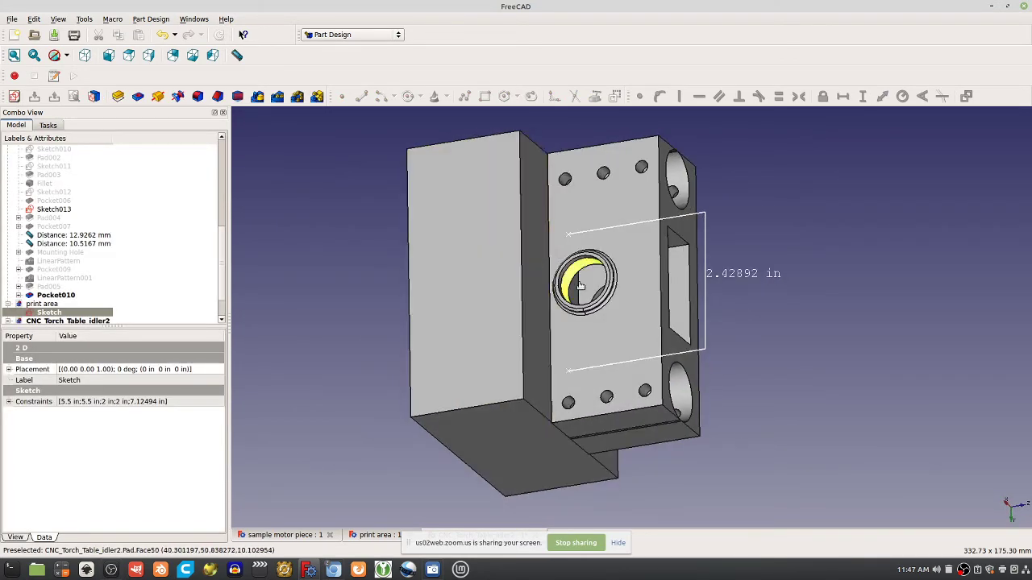
mouse_move(594, 384)
middle_down()
mouse_move(576, 421)
mouse_move(571, 407)
mouse_move(603, 384)
middle_up()
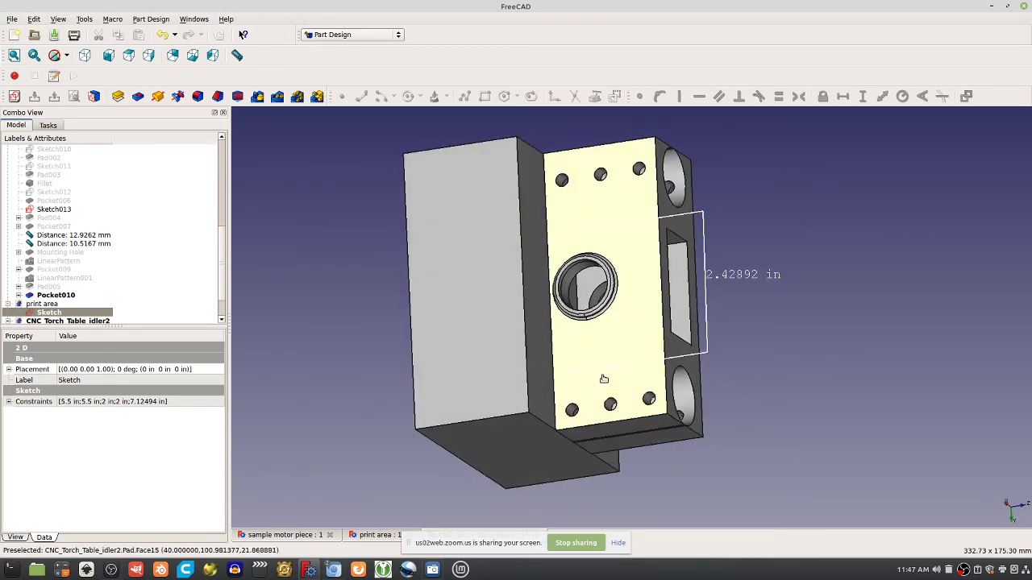
click(606, 358)
middle_drag(594, 219, 608, 279)
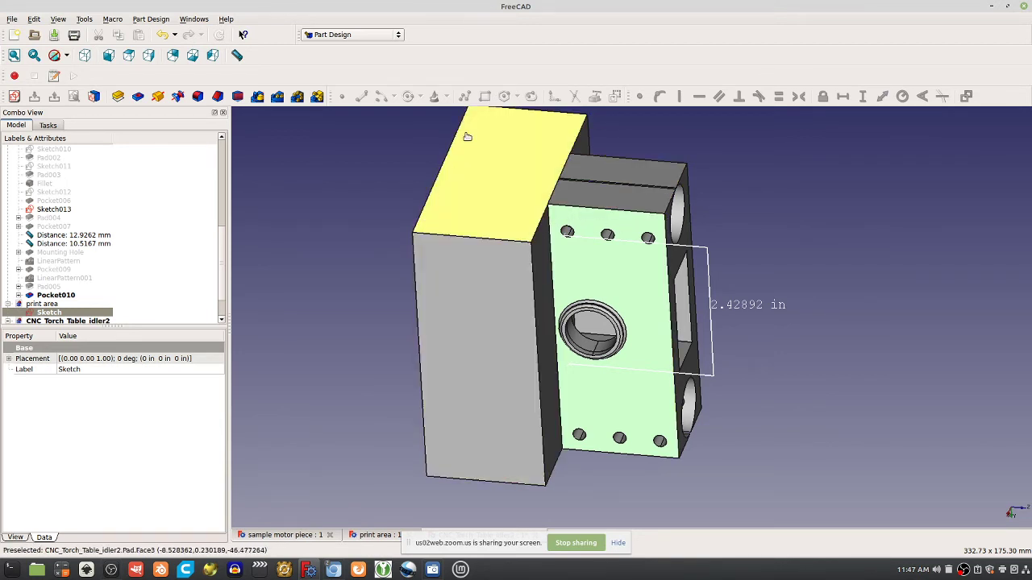
click(517, 129)
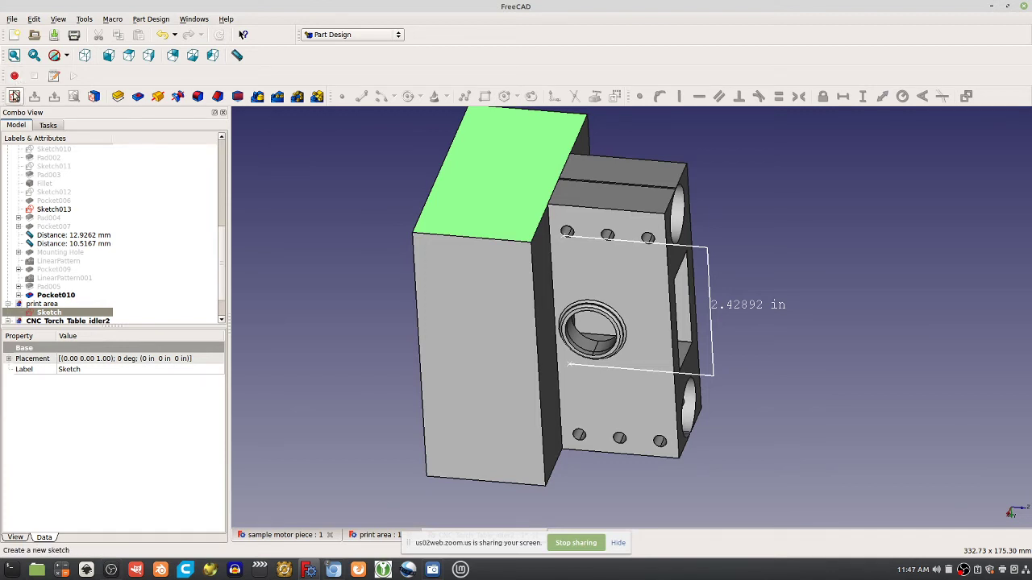
click(14, 96)
click(408, 96)
click(546, 440)
click(553, 445)
click(739, 448)
click(744, 451)
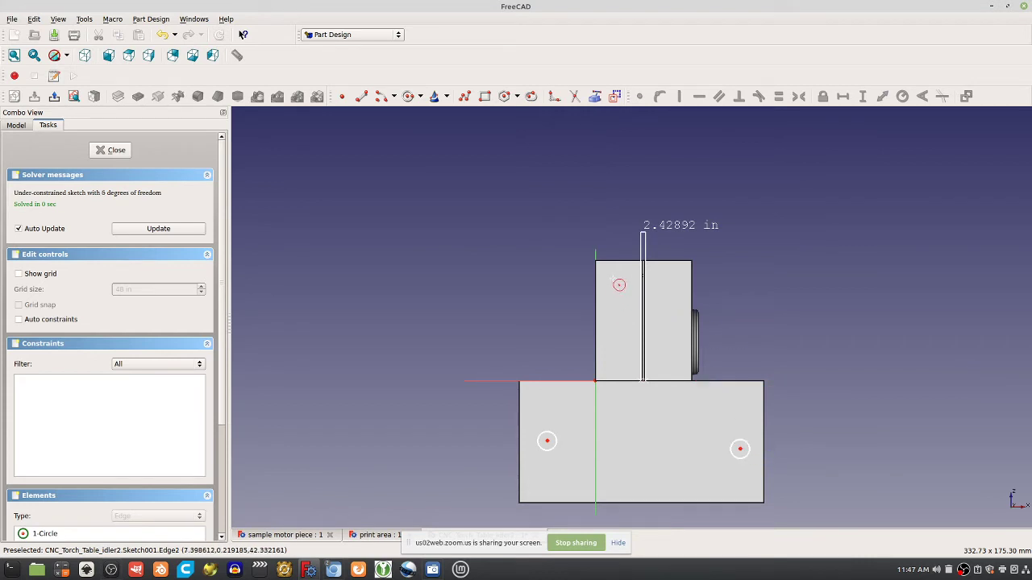
click(619, 280)
click(629, 291)
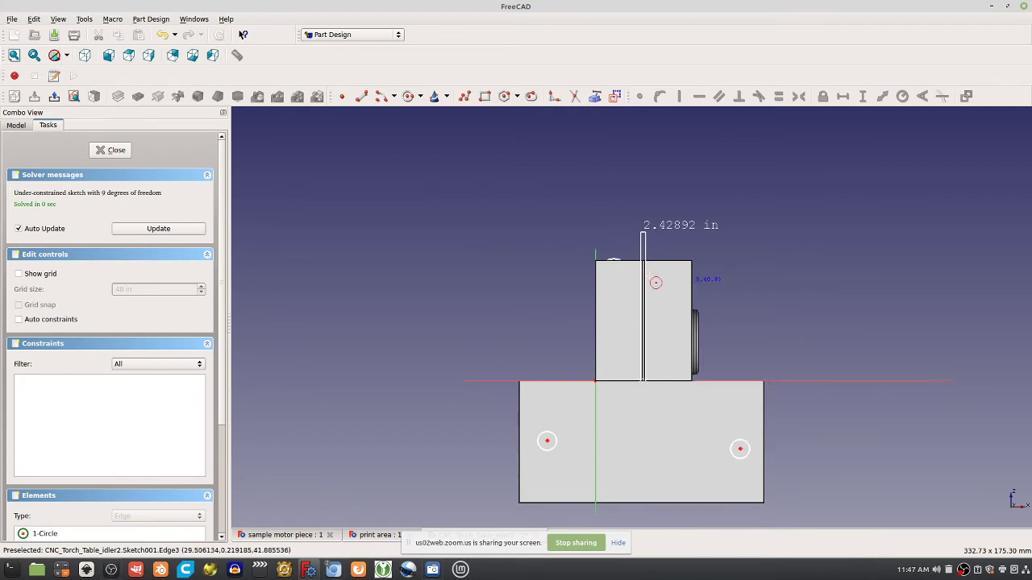
Step: Close the sketch, pocket its circles 55 in deep, and check the holes through the mounting block from several angles
click(113, 150)
click(138, 96)
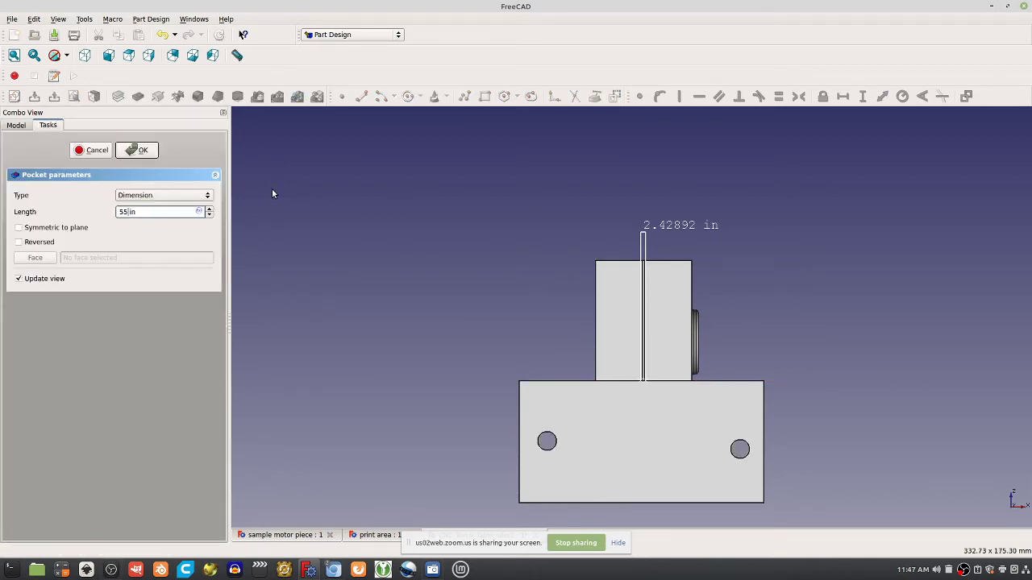
key(Return)
middle_drag(272, 194, 431, 262)
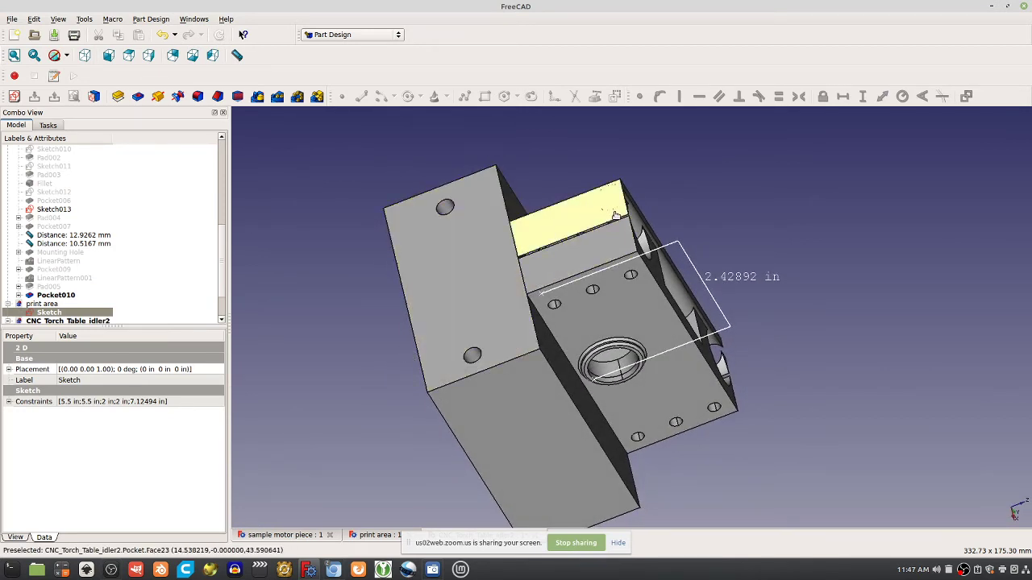
middle_drag(525, 333, 723, 266)
middle_drag(758, 548, 610, 305)
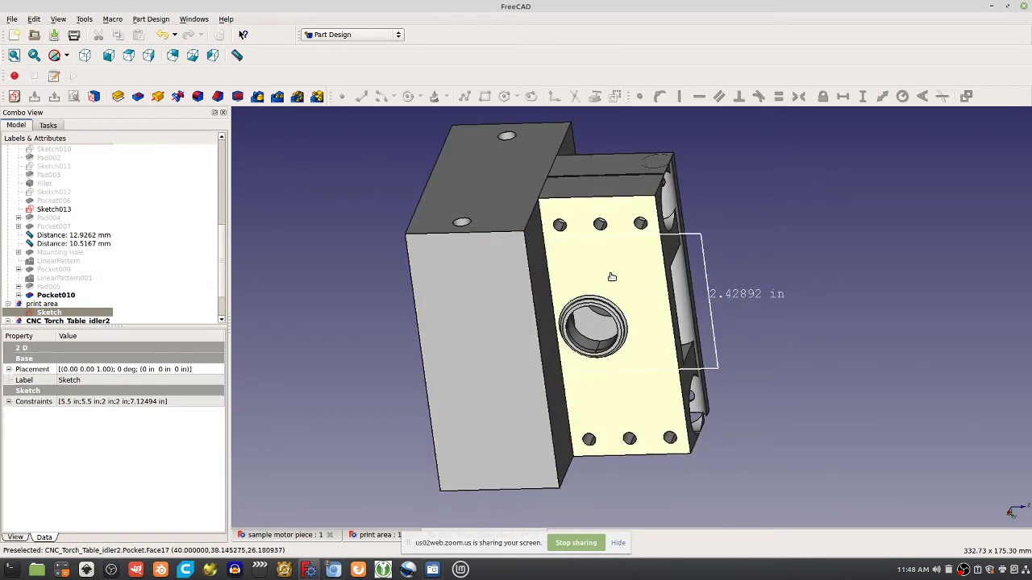
middle_drag(610, 269, 524, 354)
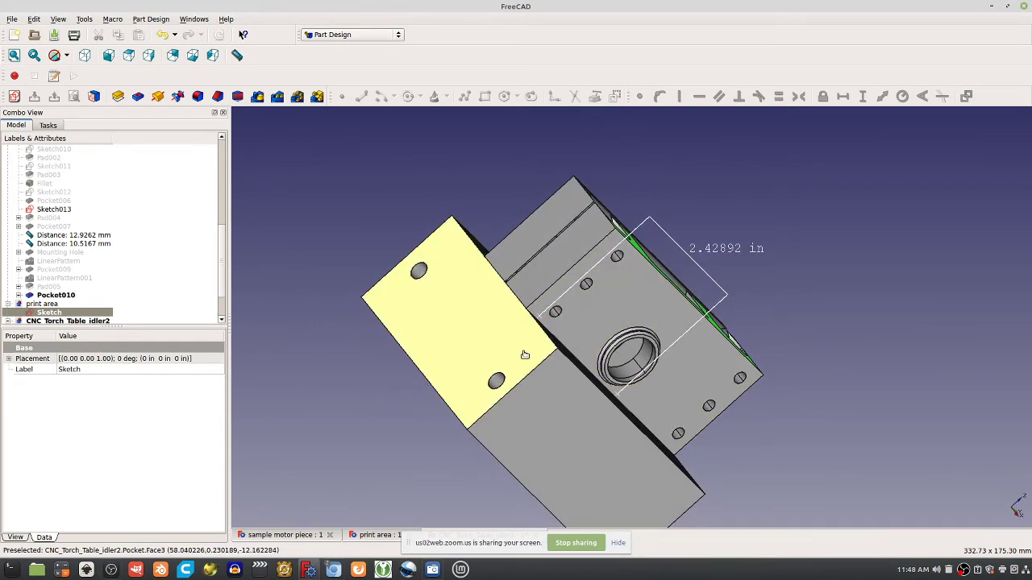
middle_drag(613, 266, 623, 252)
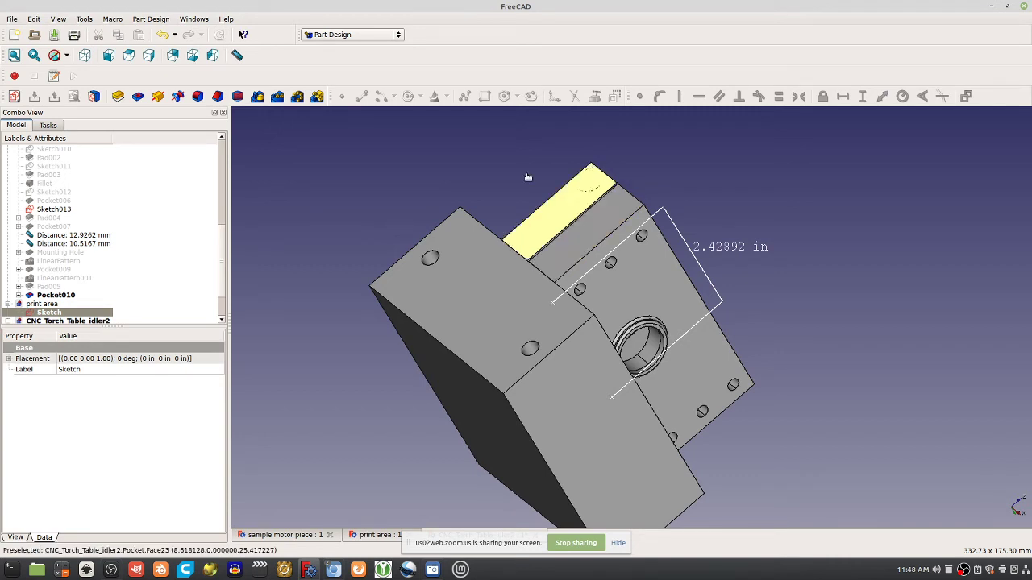
Step: Switch to the CNC Torch Table v21.08 Conceptual Design slides in Chromium and enlarge the v19.10 axis assembly picture on slide 5
click(333, 570)
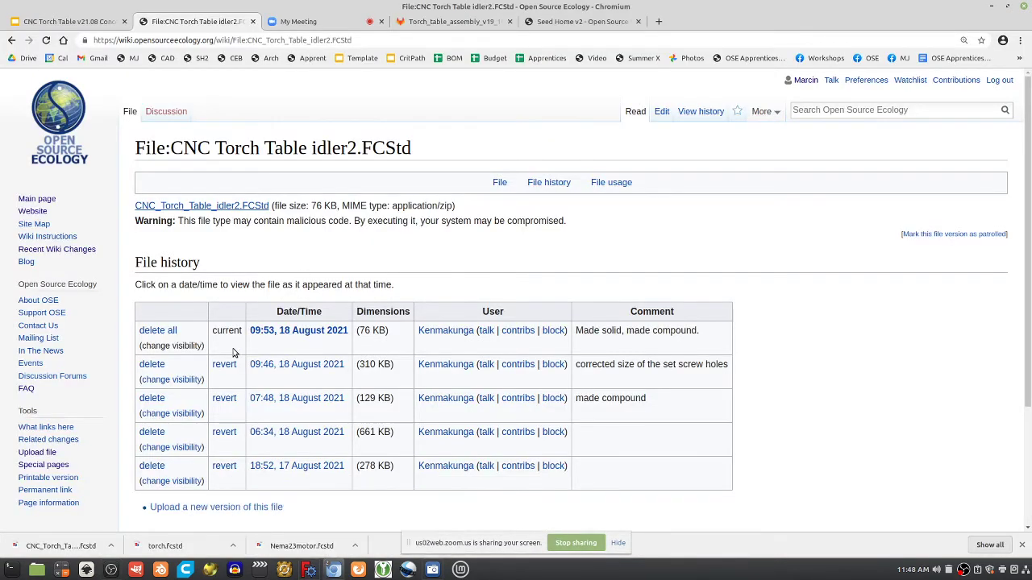
click(113, 24)
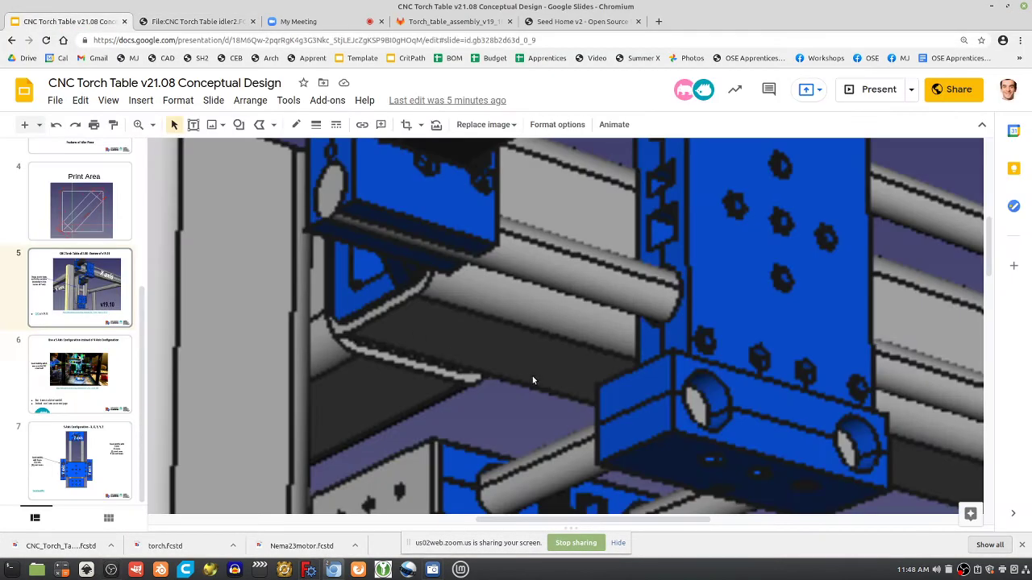
scroll(532, 379, down, 3)
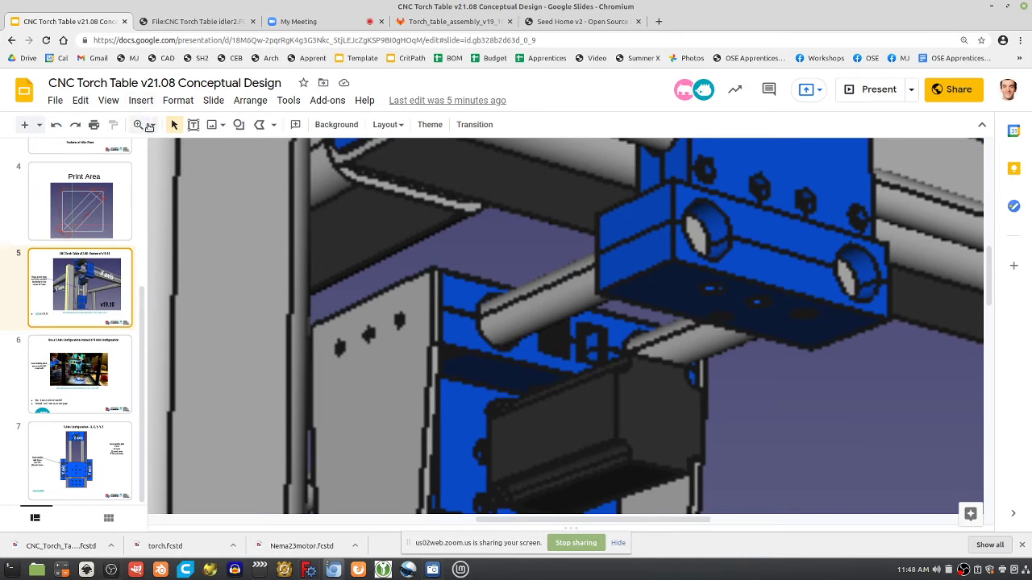
click(153, 124)
click(170, 144)
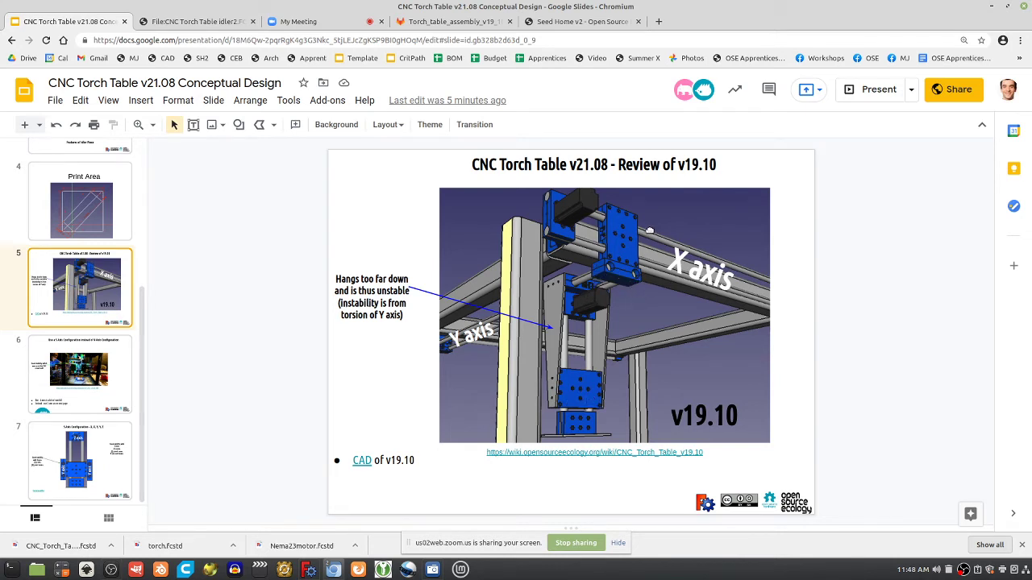
click(136, 125)
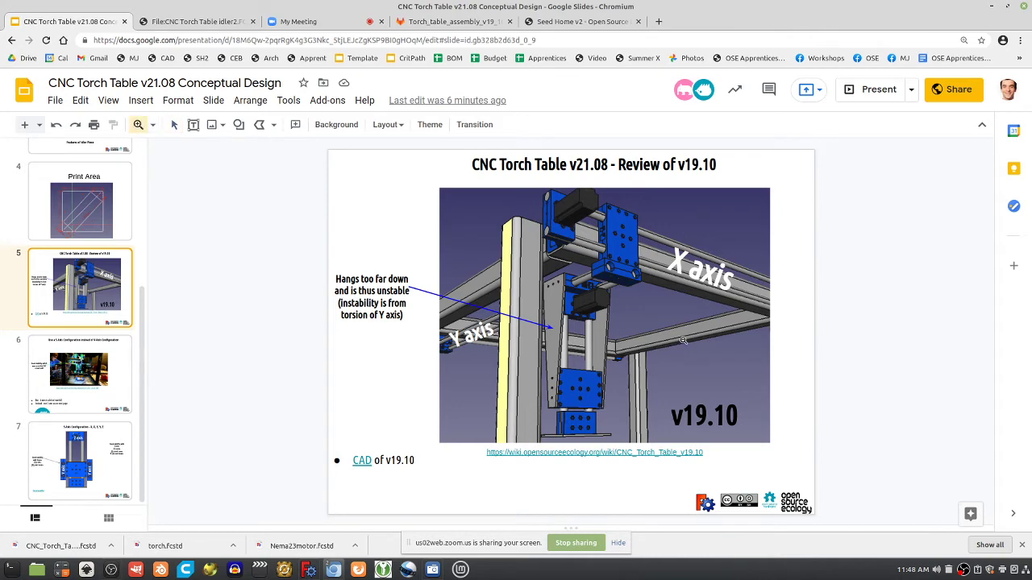
click(585, 210)
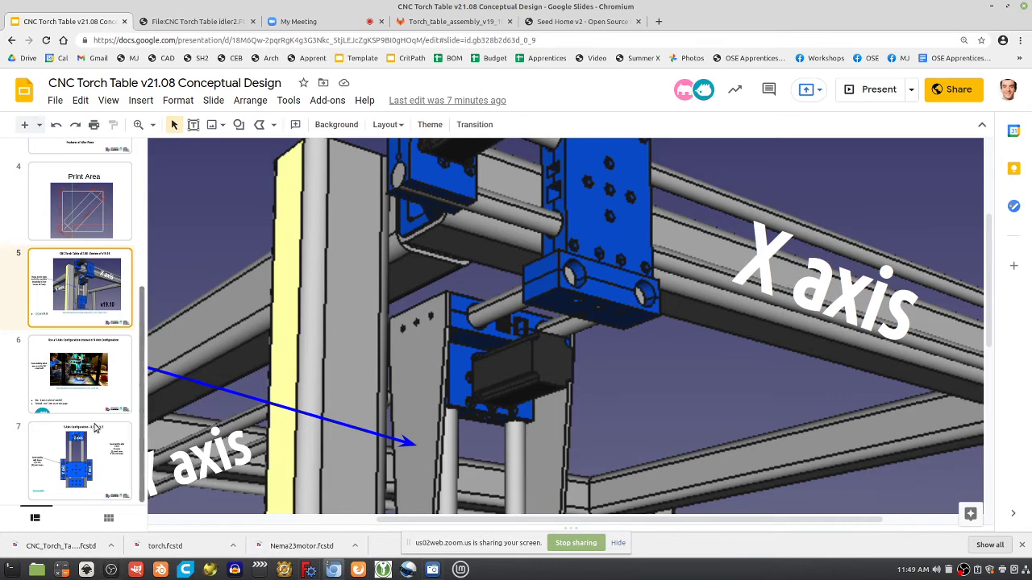
Step: Reach the CNC Torch Table v21.08 wiki page through the work log, look at its 3D CAD page, and return
click(197, 23)
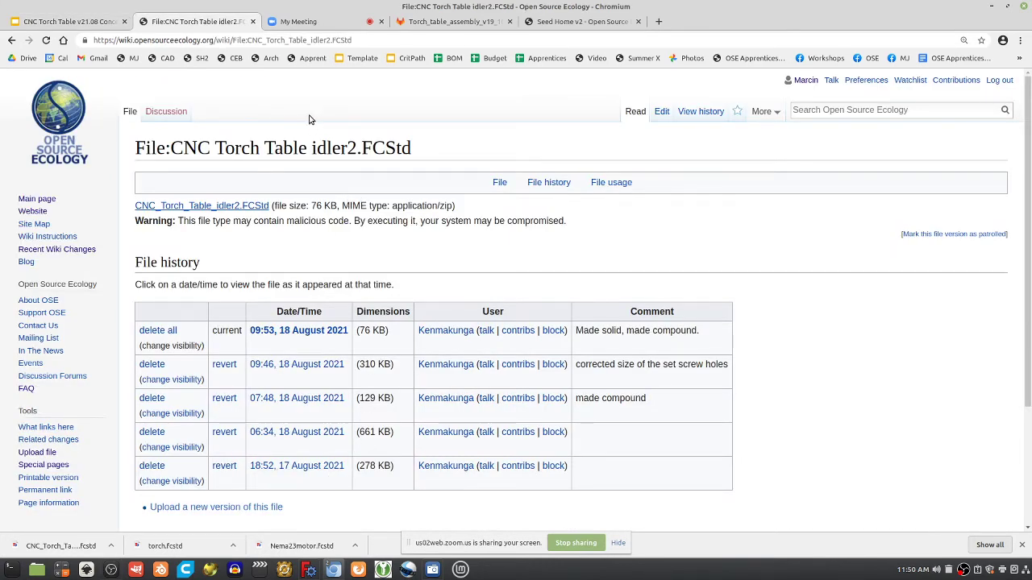
click(131, 58)
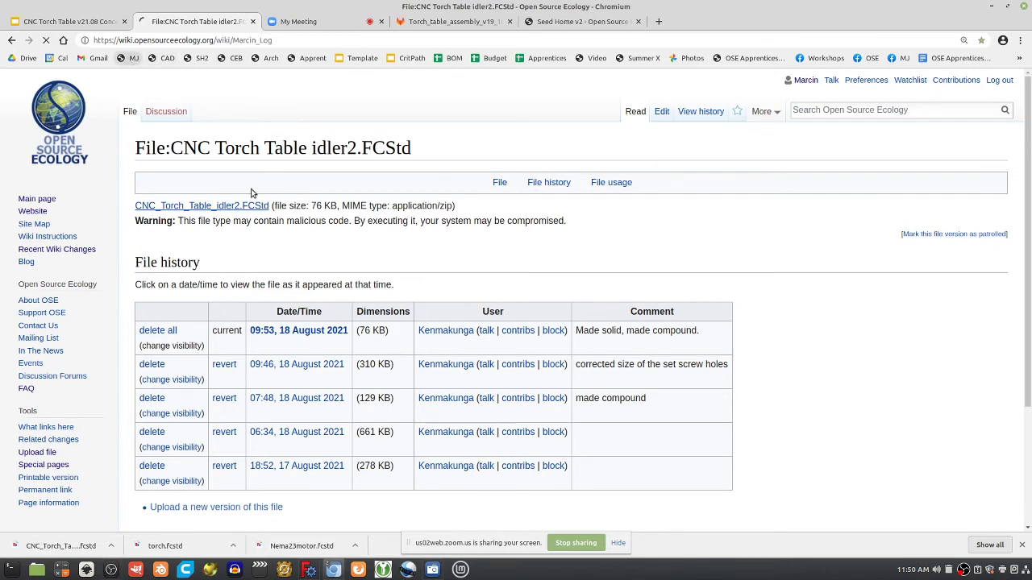
scroll(348, 428, down, 5)
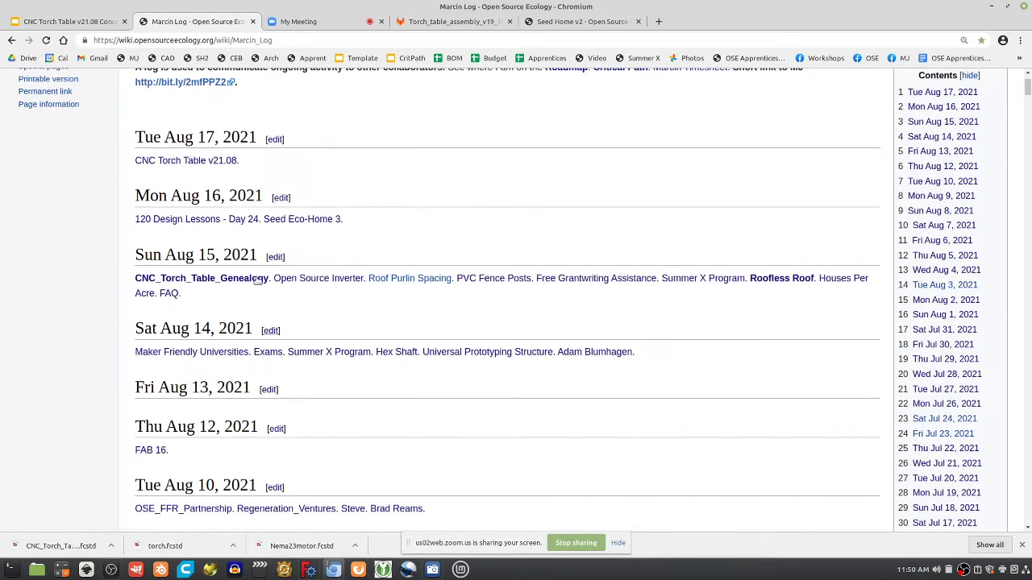
click(223, 161)
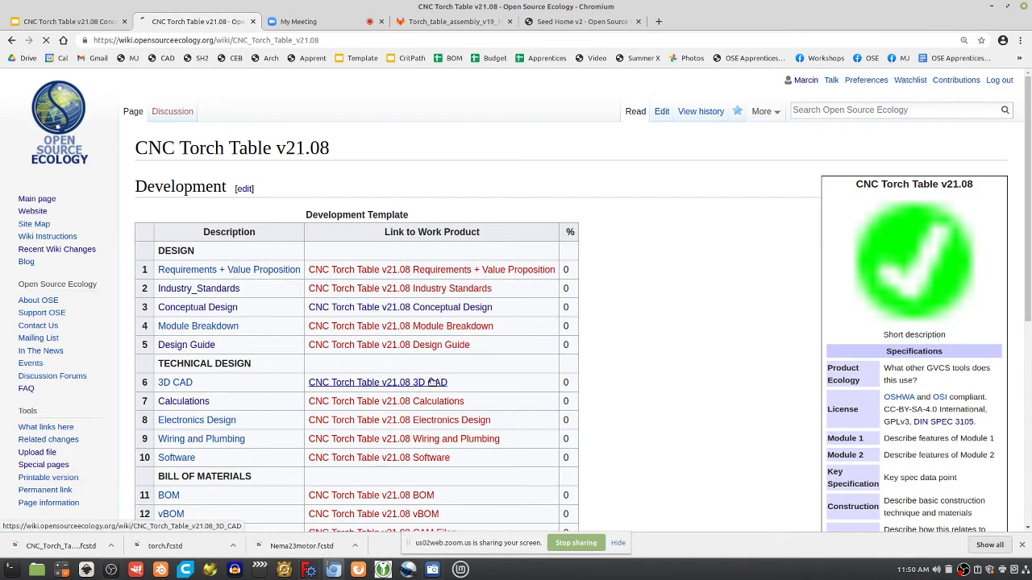
click(431, 382)
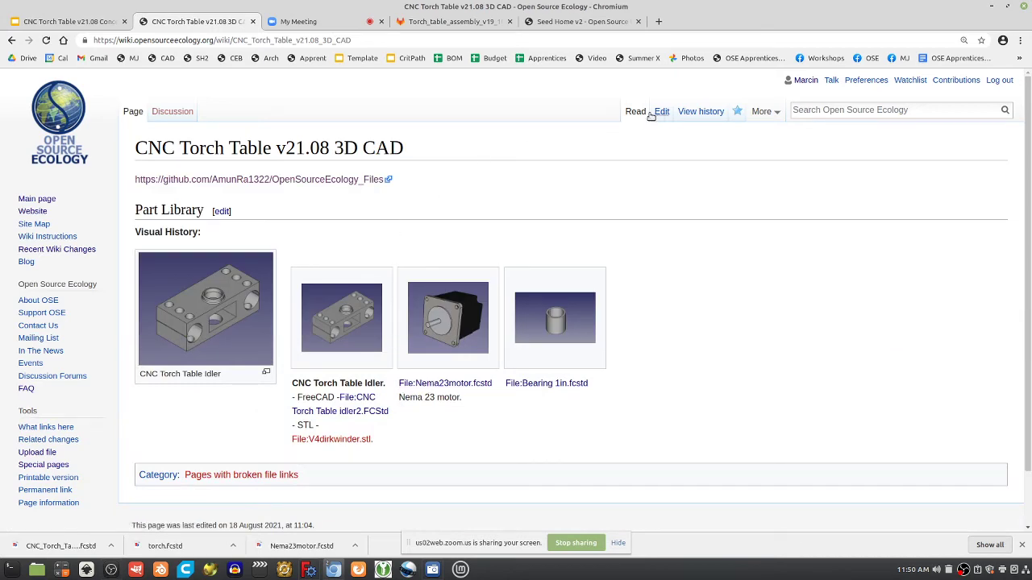
click(11, 40)
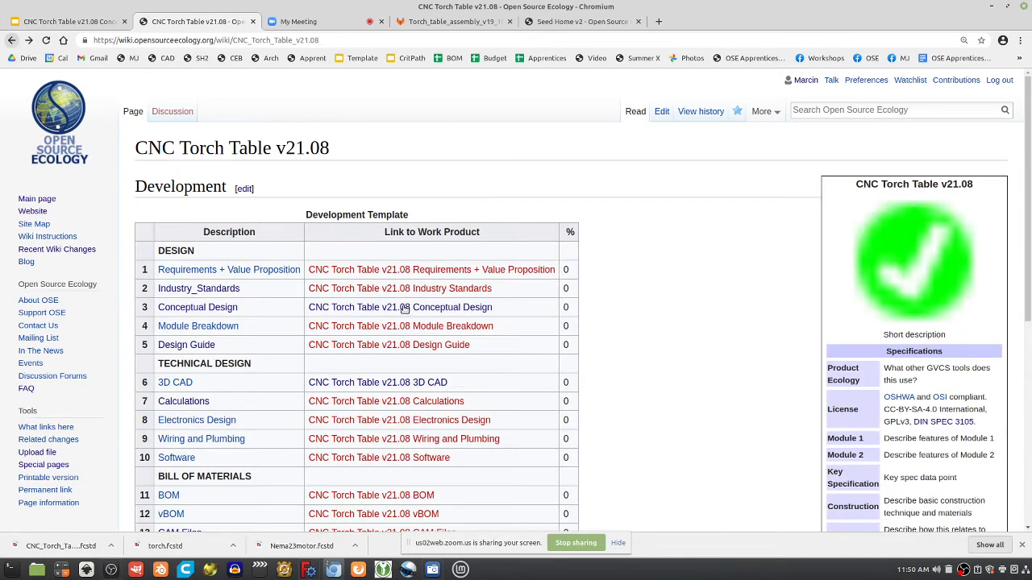
Step: Create and save the v21.08 Industry Standards page with the heading "Open Source Industry Standards" and a bulleted link to CNC Torch Table v19.10
click(442, 288)
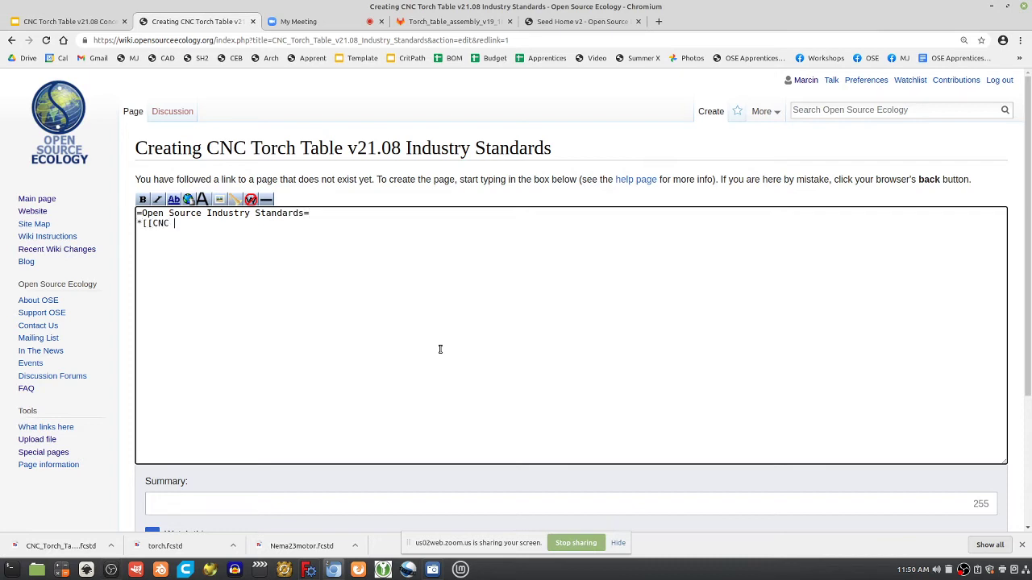
text(able v19.10)
scroll(440, 349, down, 4)
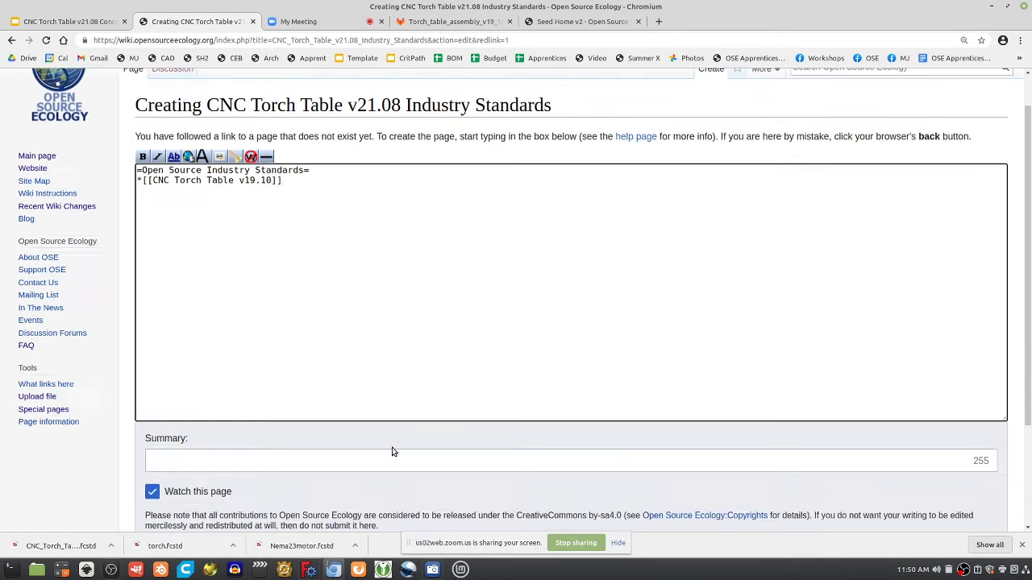
click(177, 429)
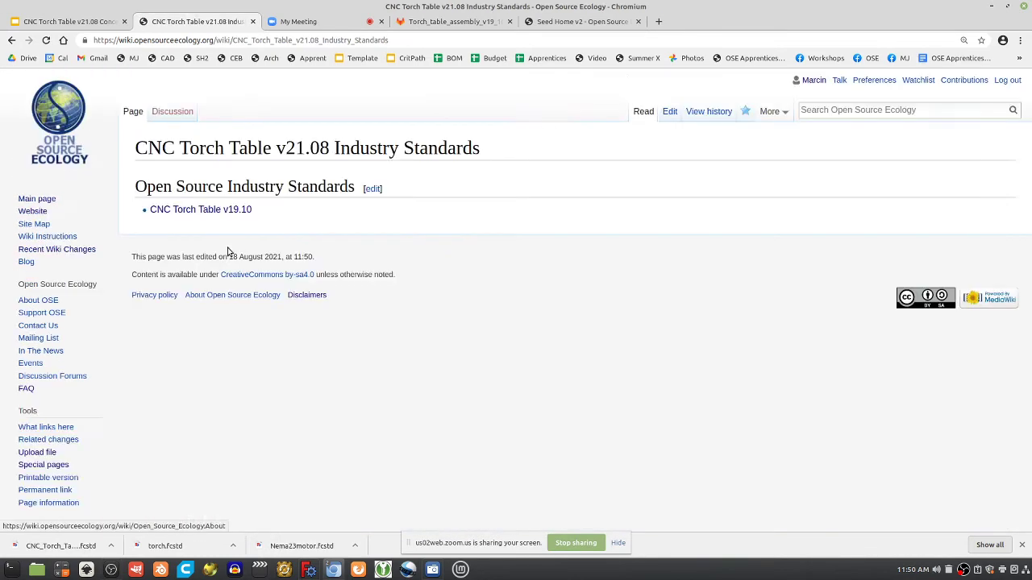
Step: Find the CAD 1" Universal Axis section on the CNC Torch Table v19.10 page and inspect the carriage piece image
click(227, 211)
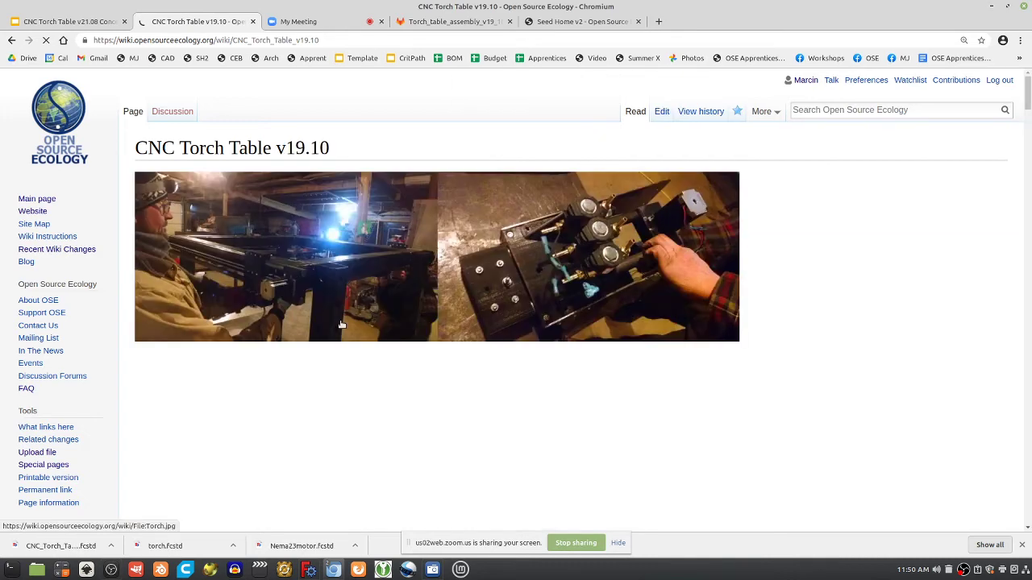
scroll(363, 331, down, 10)
click(152, 167)
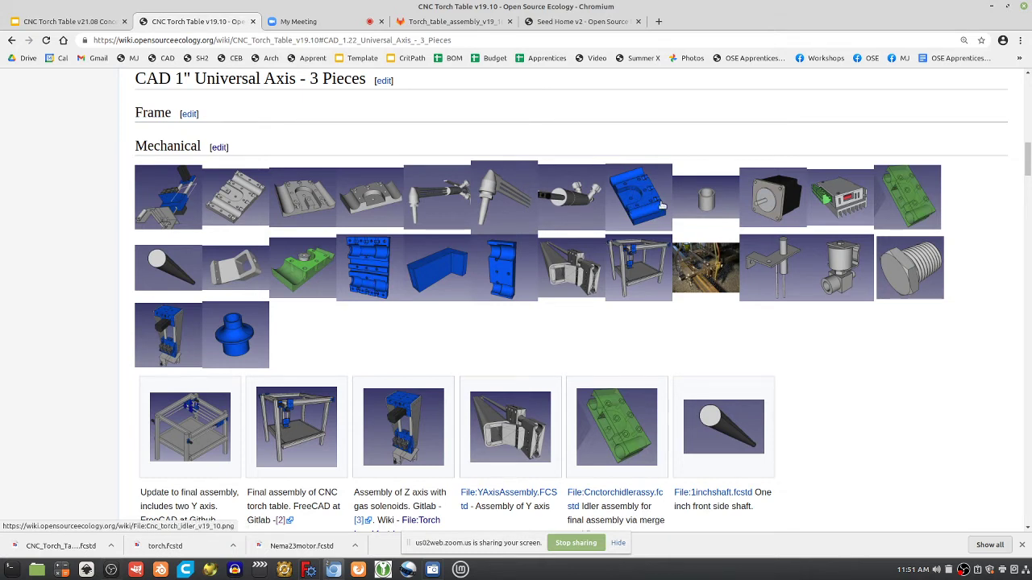
click(368, 279)
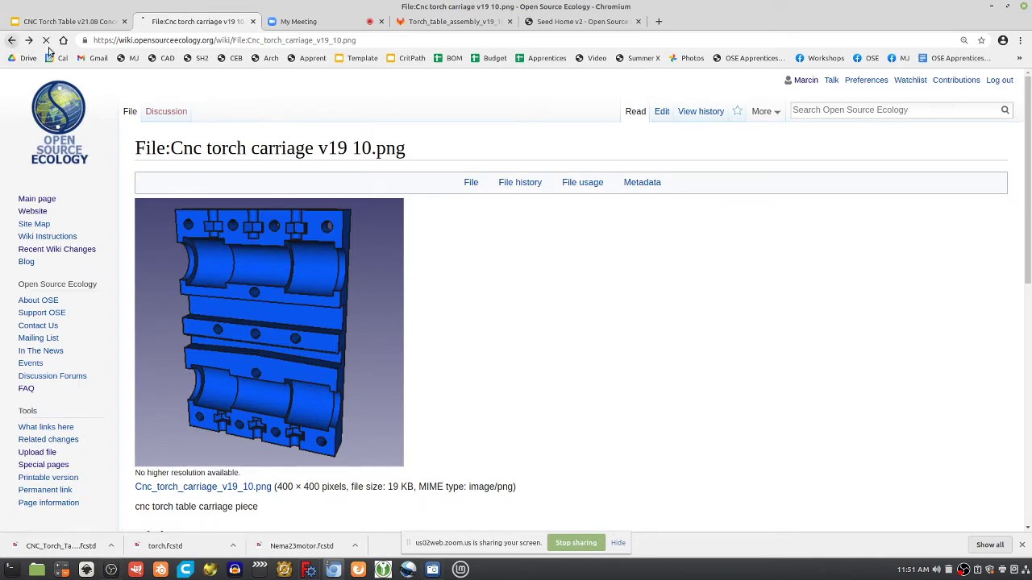
click(12, 40)
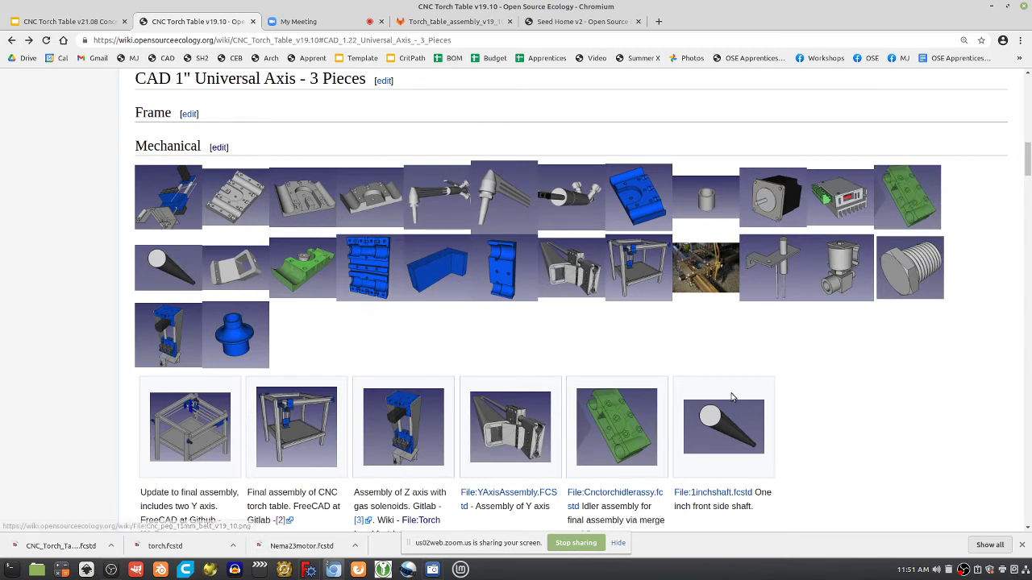
Step: Inspect the idler assembly image from the v19.10 part gallery, return, and look through the parts below it
scroll(732, 396, down, 2)
scroll(731, 396, down, 2)
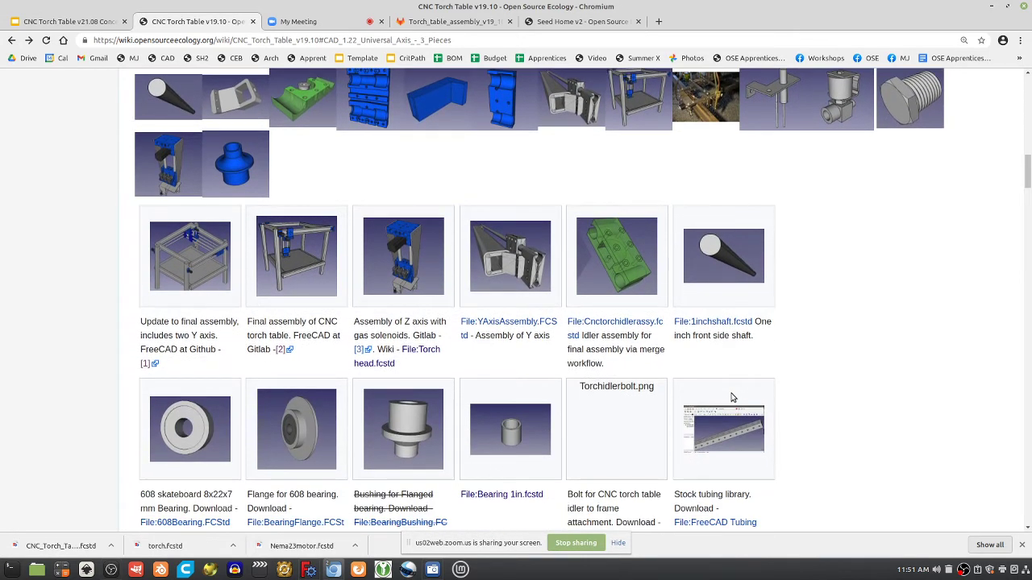
drag(633, 262, 637, 251)
click(637, 251)
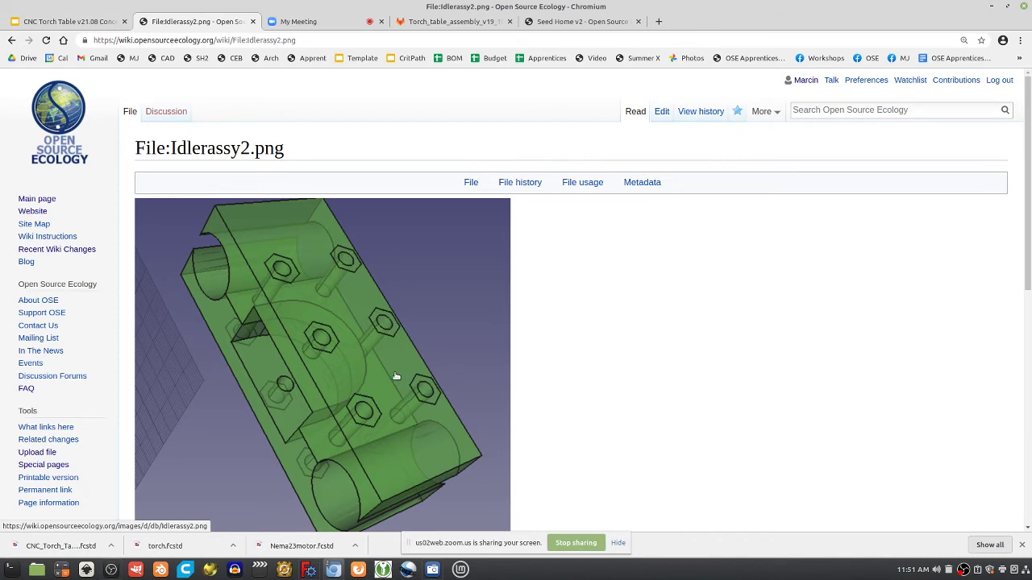
scroll(398, 374, down, 1)
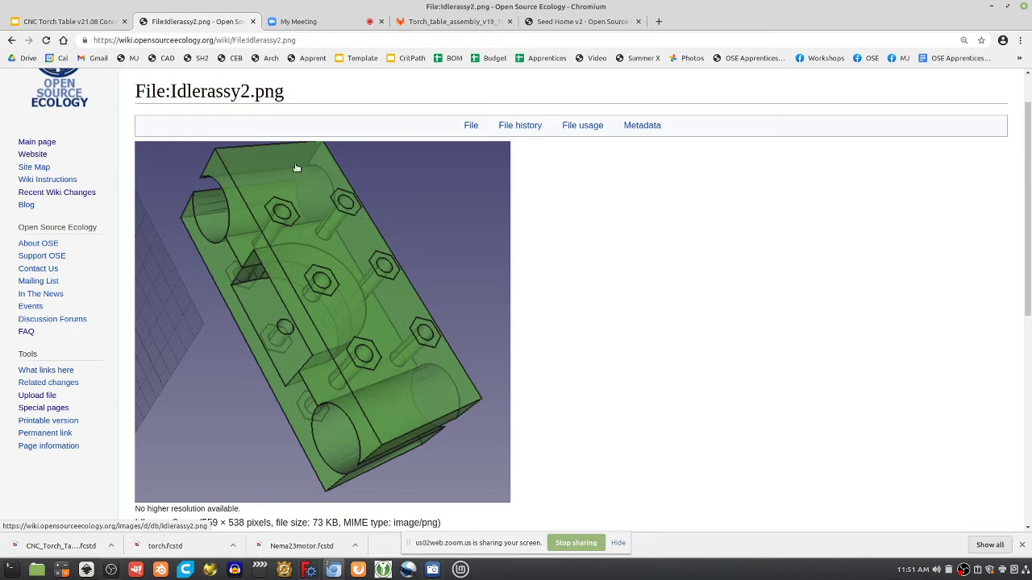
click(16, 41)
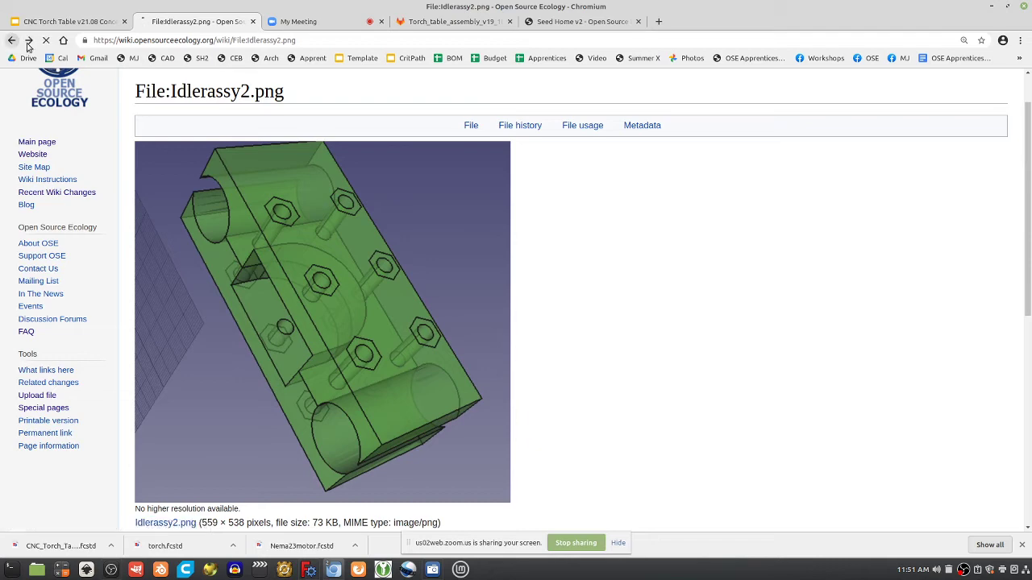
scroll(553, 313, down, 5)
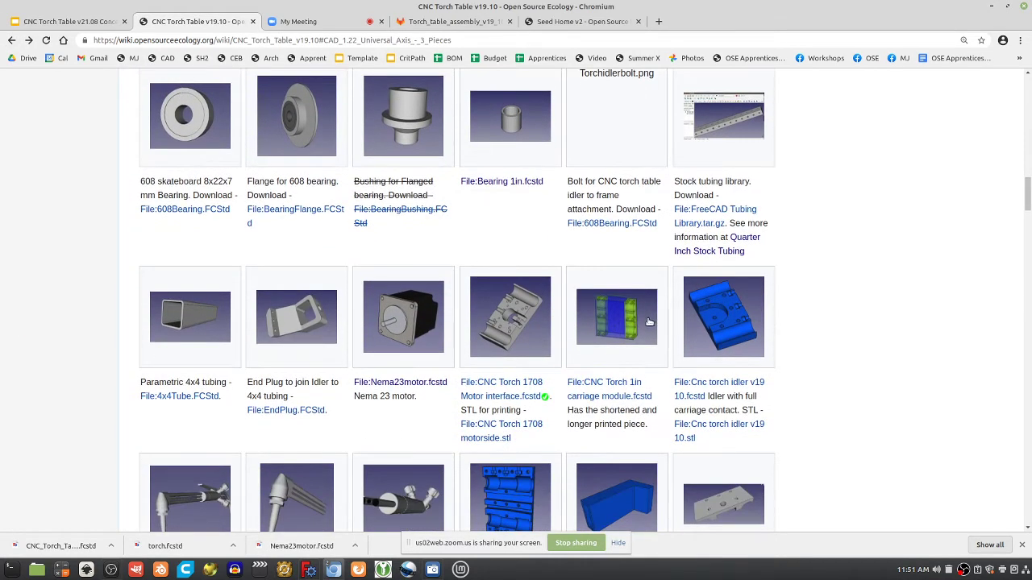
Step: Inspect the CNC Torch 1in carriage module image from the v19.10 part gallery and return to the top of the page
scroll(649, 321, down, 3)
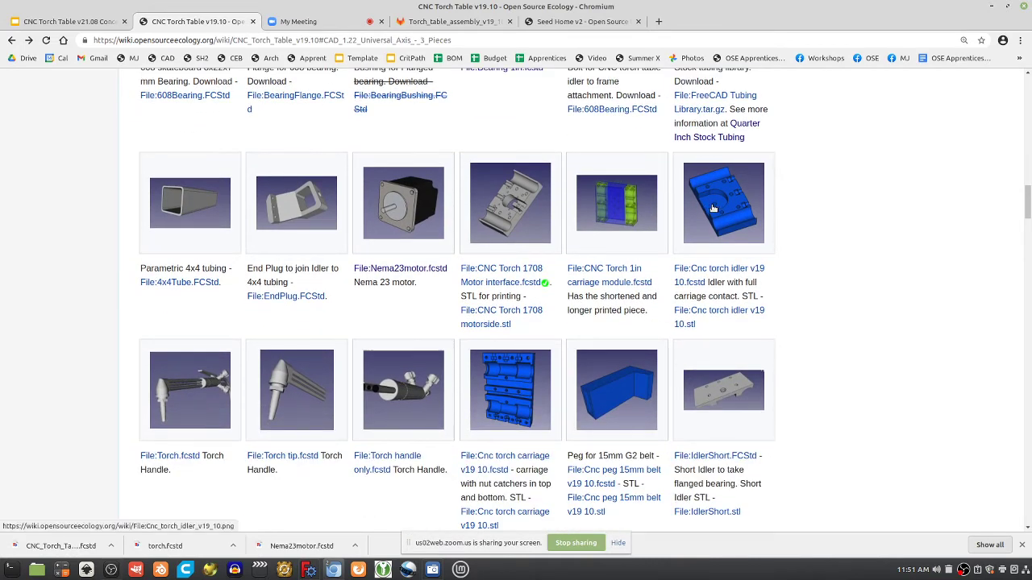
click(622, 200)
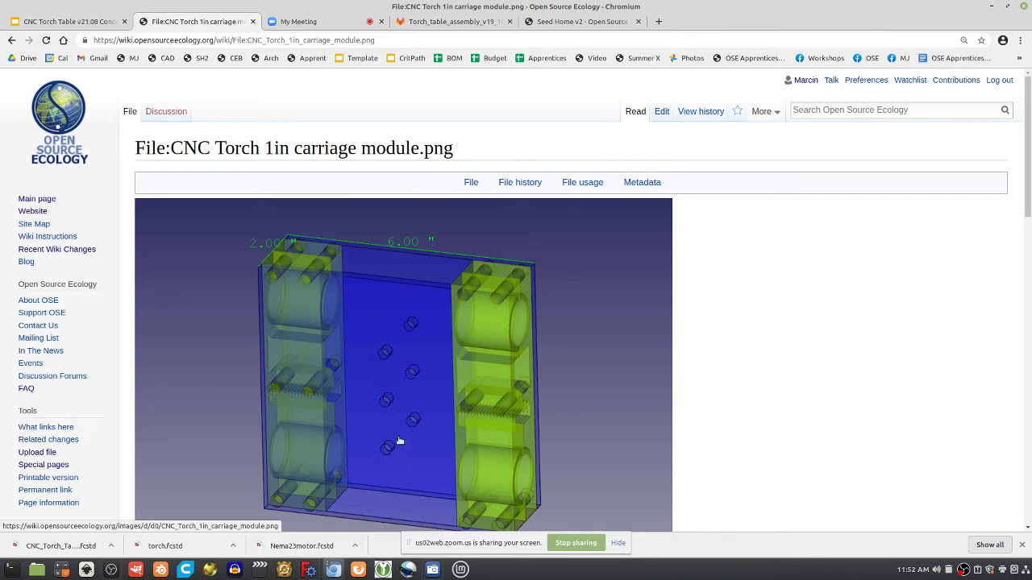
click(10, 44)
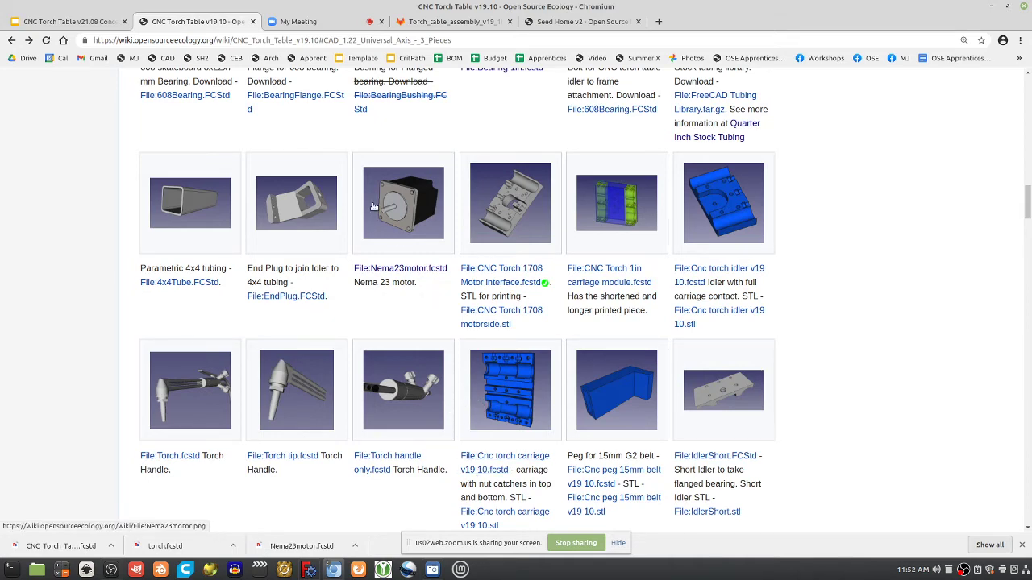
scroll(434, 315, up, 3)
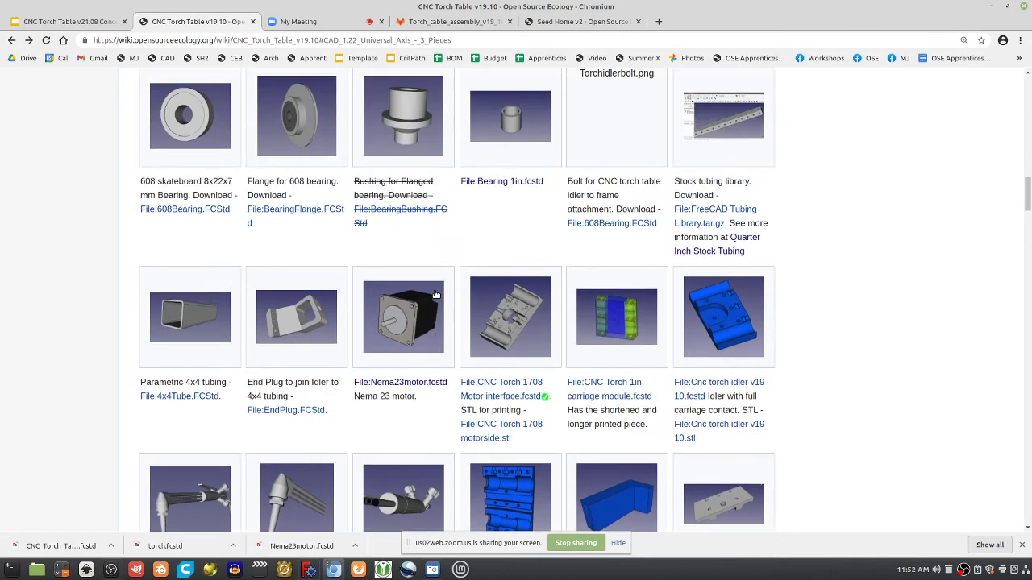
scroll(433, 294, up, 10)
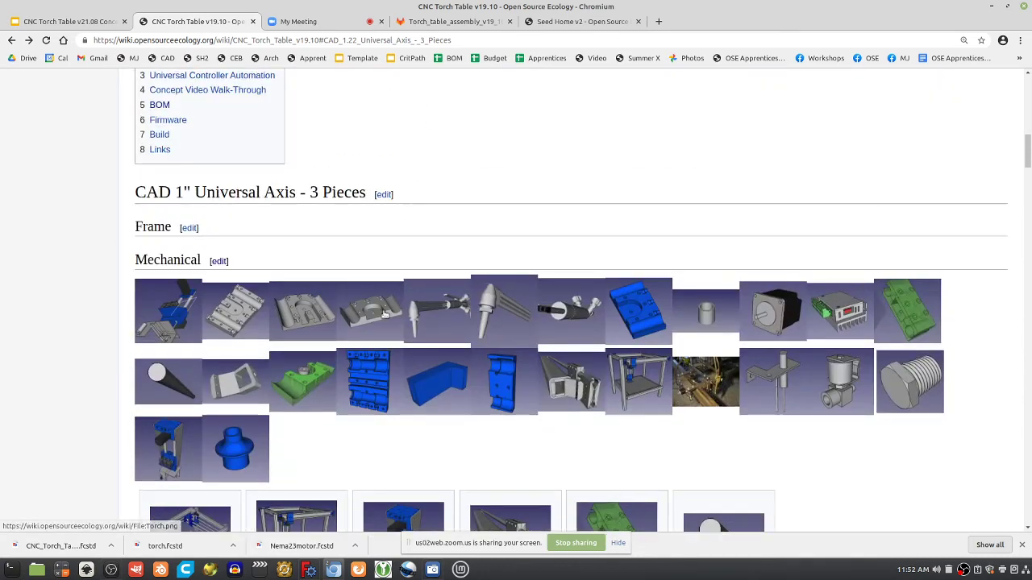
scroll(262, 194, up, 4)
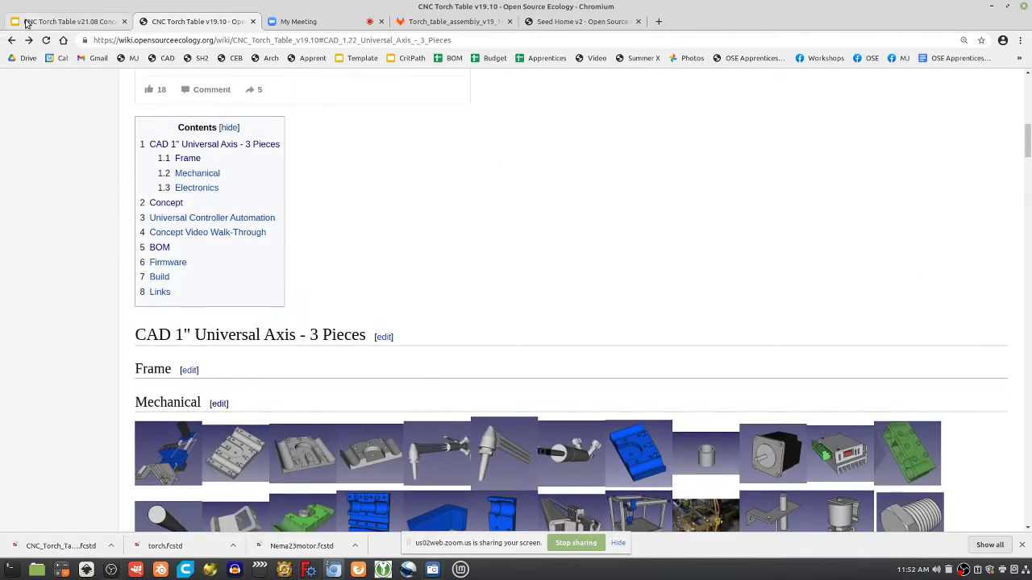
click(12, 40)
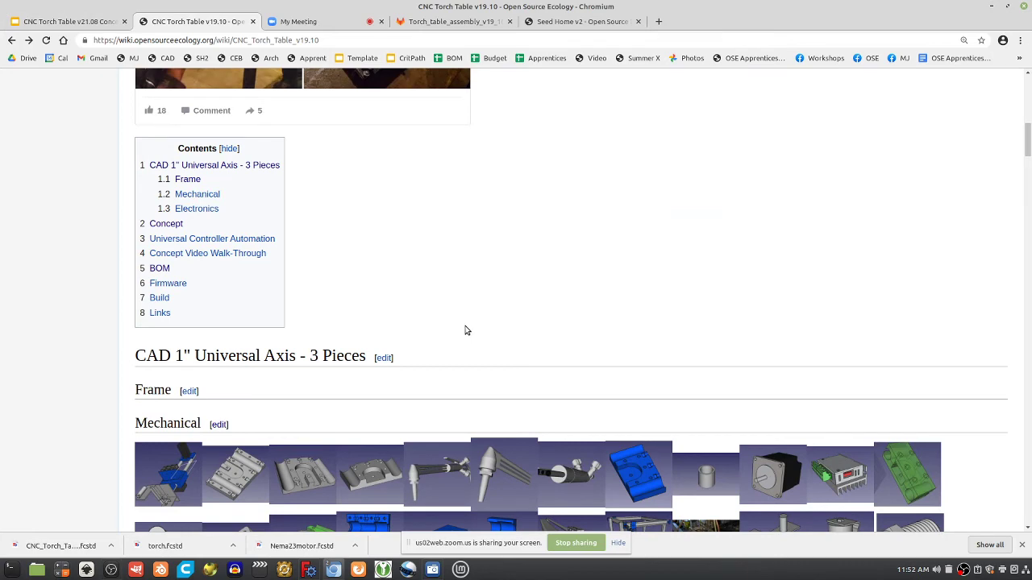
scroll(465, 328, up, 10)
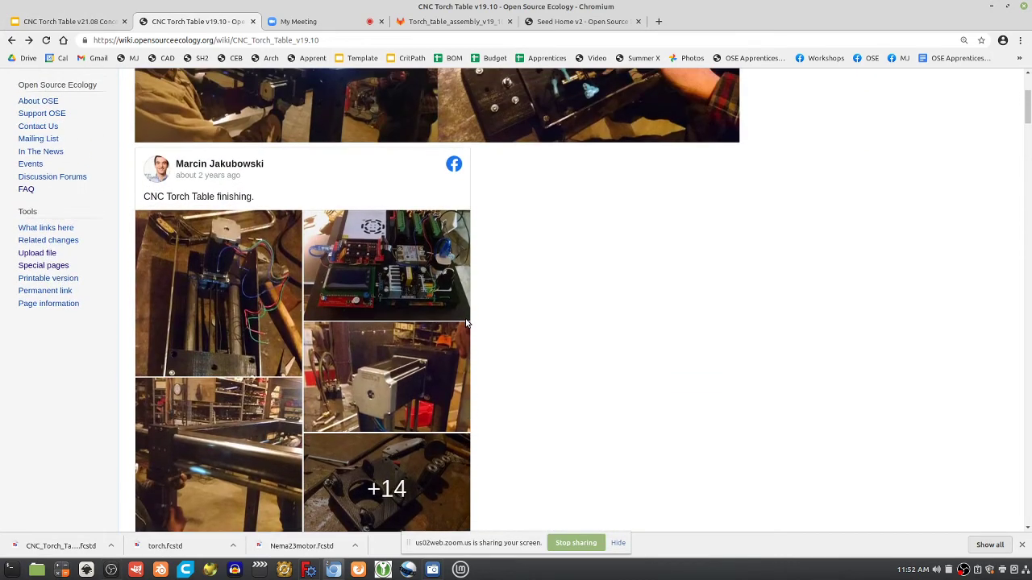
scroll(465, 323, up, 5)
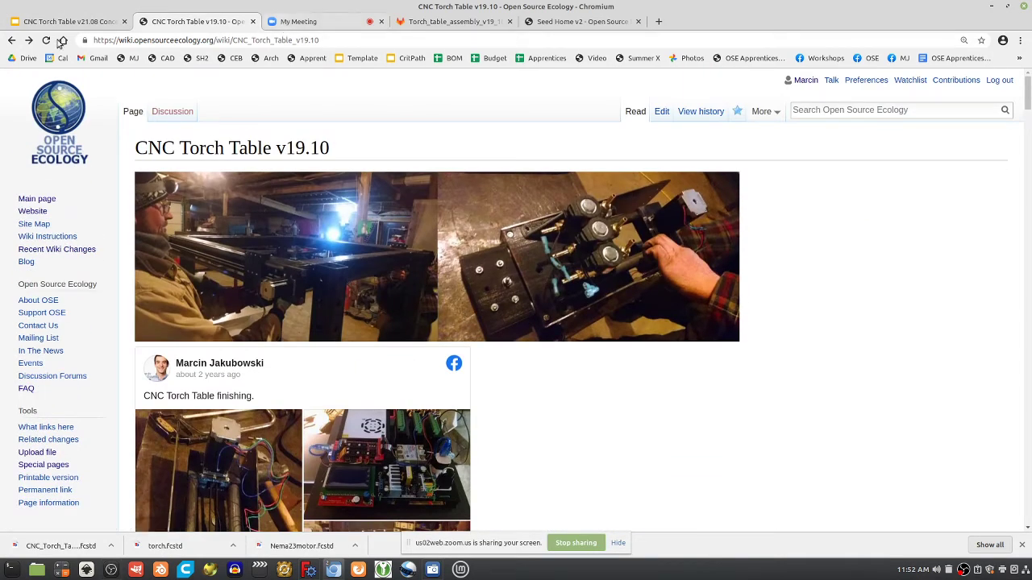
Step: Switch to the Zoom meeting, show its participant list to check who is speaking, and return to the v19.10 wiki page
click(295, 22)
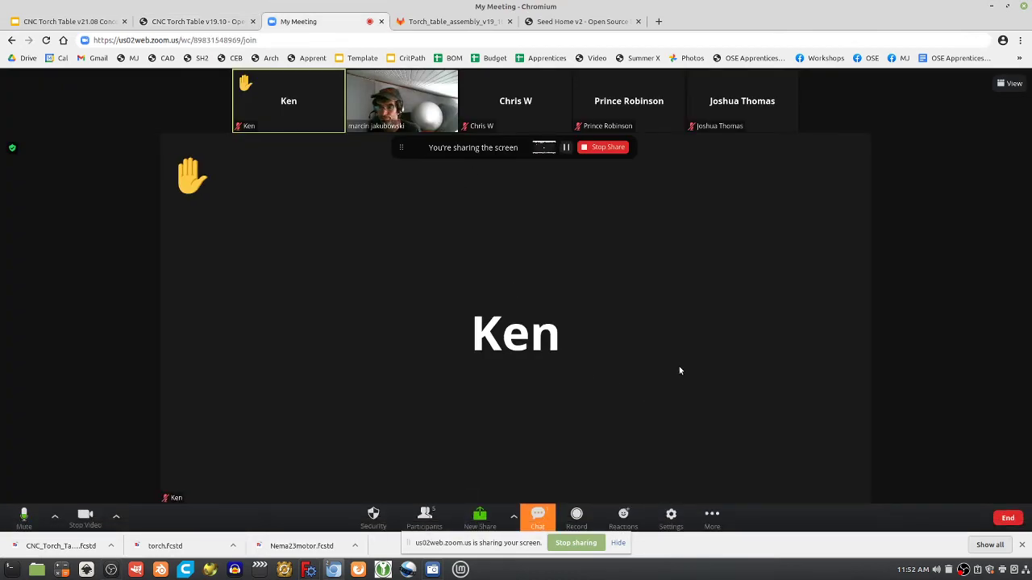
click(424, 520)
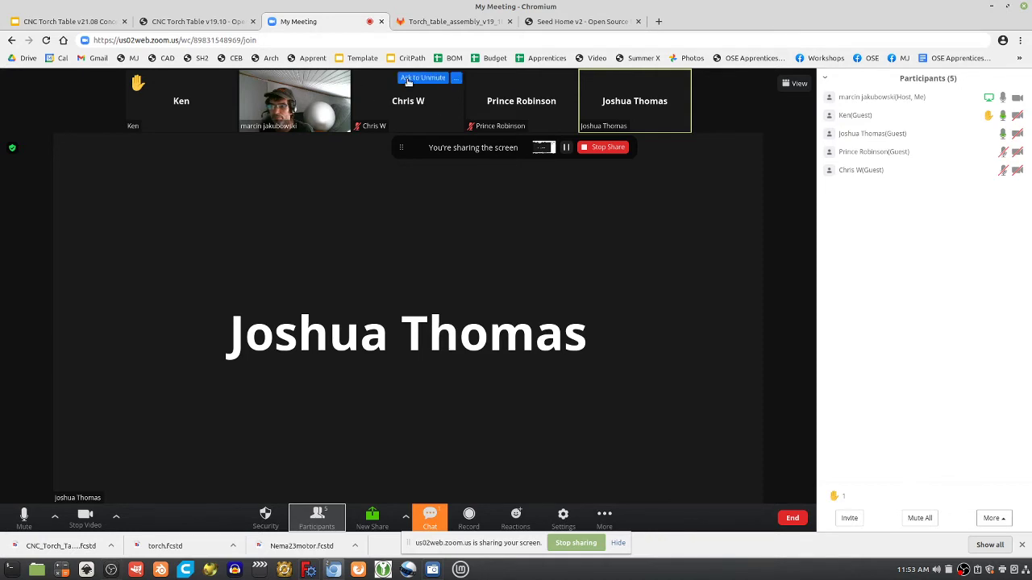
mouse_move(612, 114)
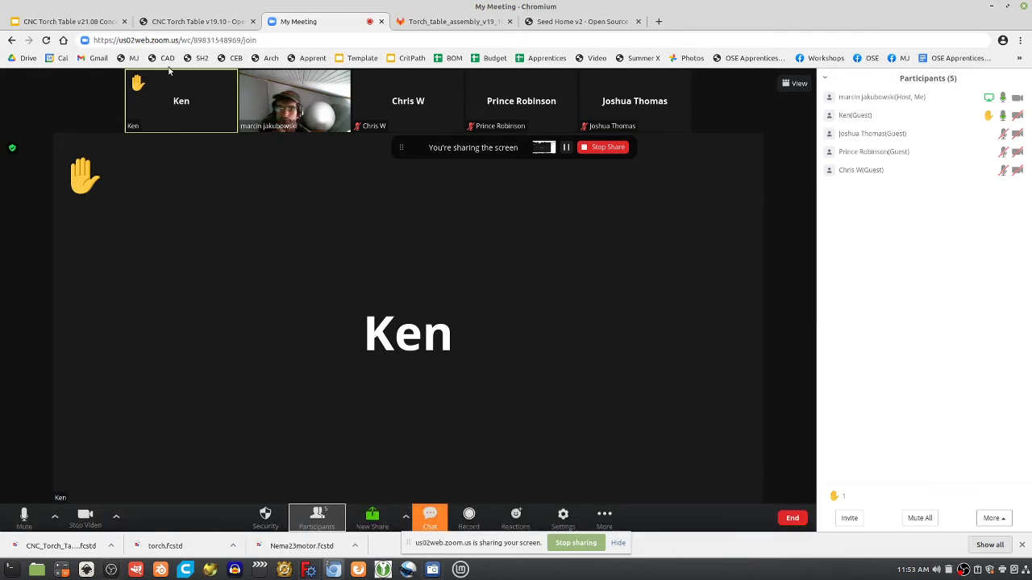
click(173, 24)
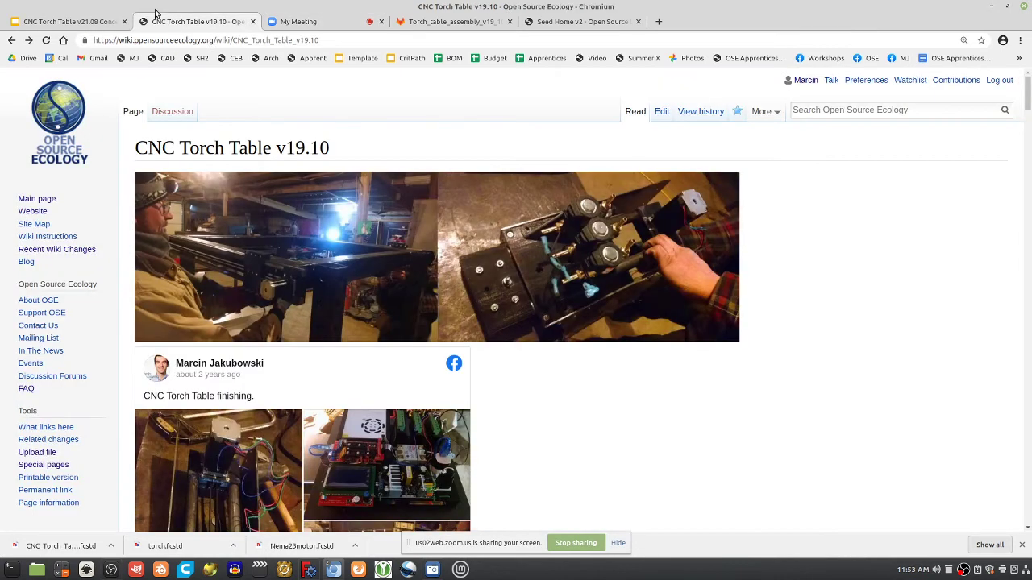
Step: Switch to the CNC Torch Table v21.08 Conceptual Design slides in Google Slides and duplicate the Features of Carriage Piece slide
click(85, 23)
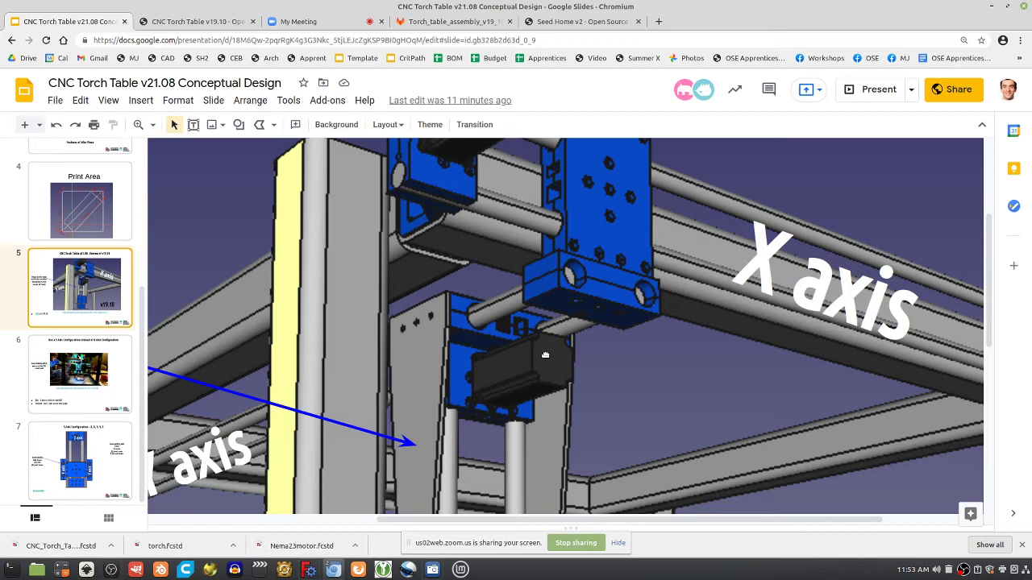
click(191, 21)
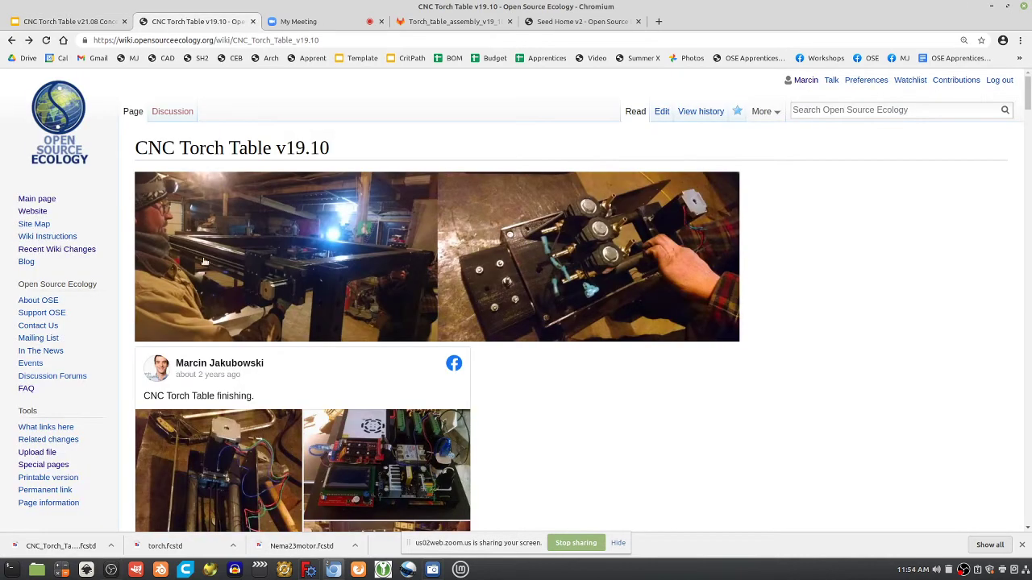
click(60, 23)
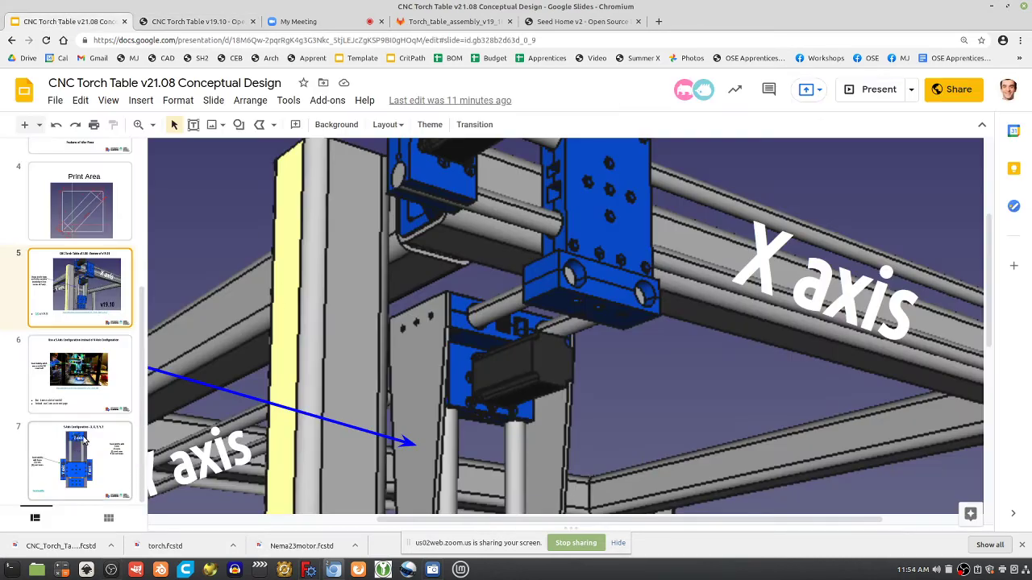
scroll(84, 440, up, 3)
scroll(97, 371, down, 2)
click(81, 214)
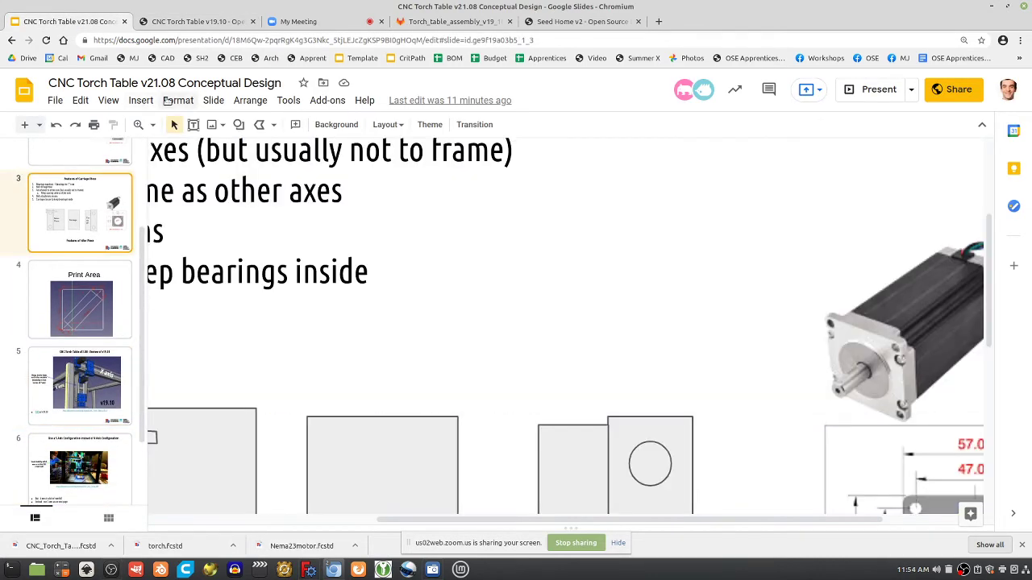
click(152, 125)
click(161, 148)
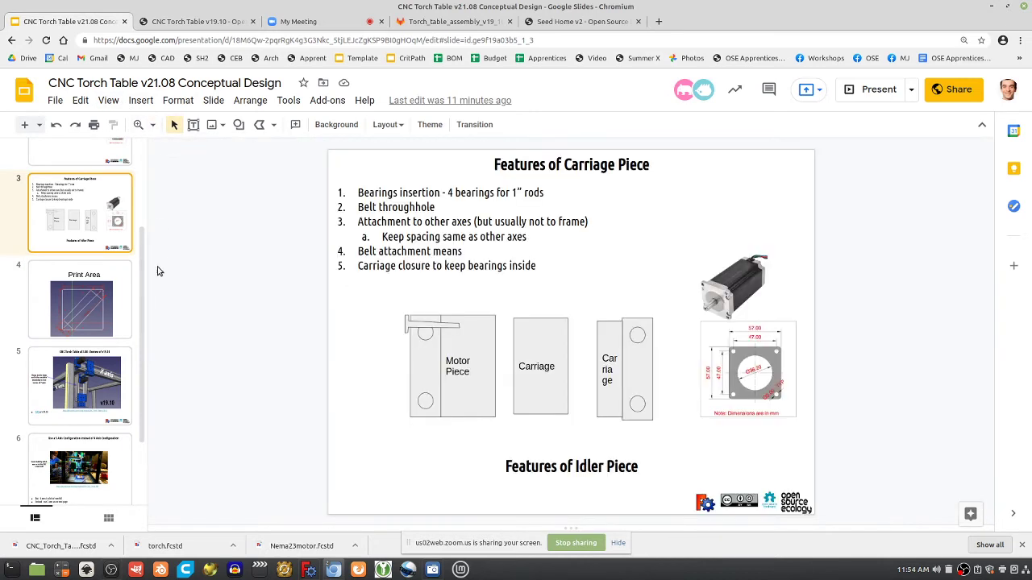
scroll(116, 288, up, 3)
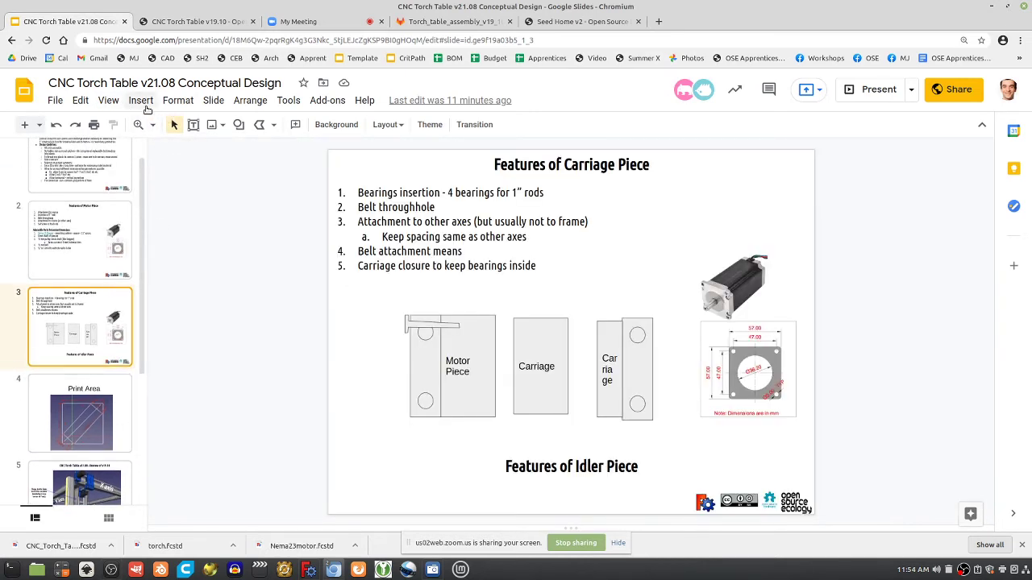
click(149, 100)
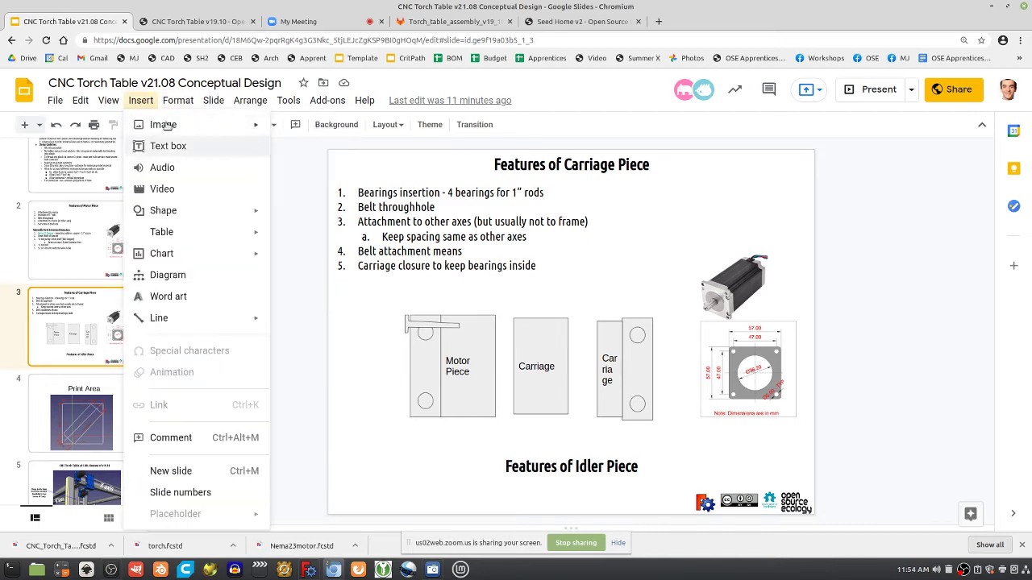
mouse_move(213, 100)
click(255, 146)
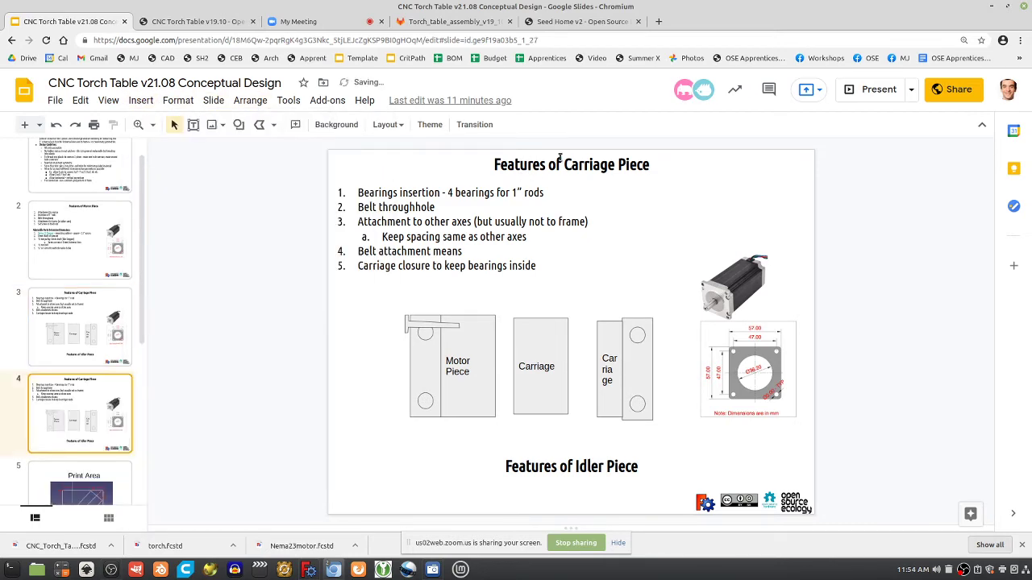
Step: Retitle the duplicated slide "Idler to Carriage Connection" with a second line "(X axis idler connecting to 2 Y axis carriages)"
click(551, 164)
key(ctrl+a)
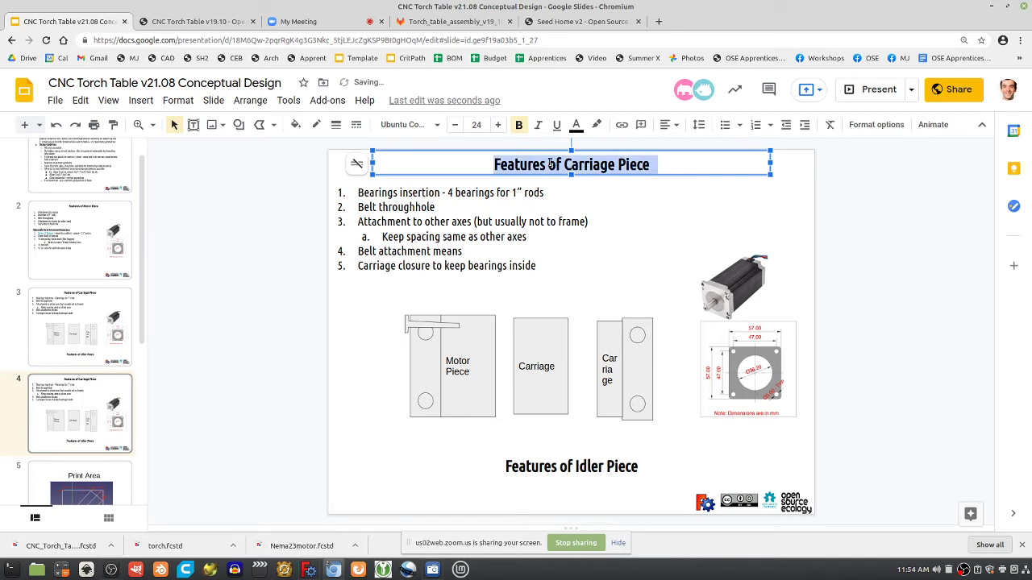
text(Idler)
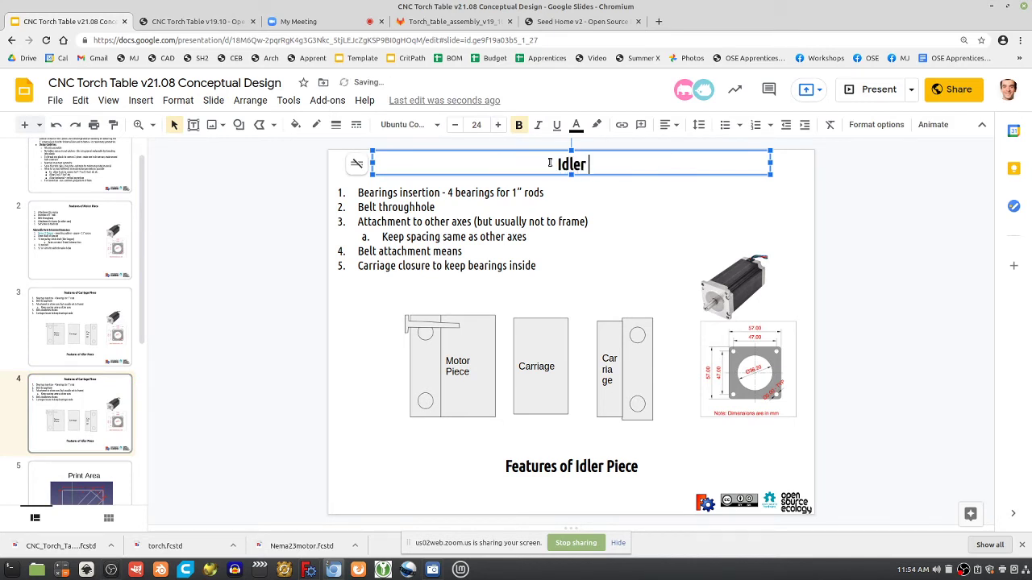
text( to Carriage Connection )
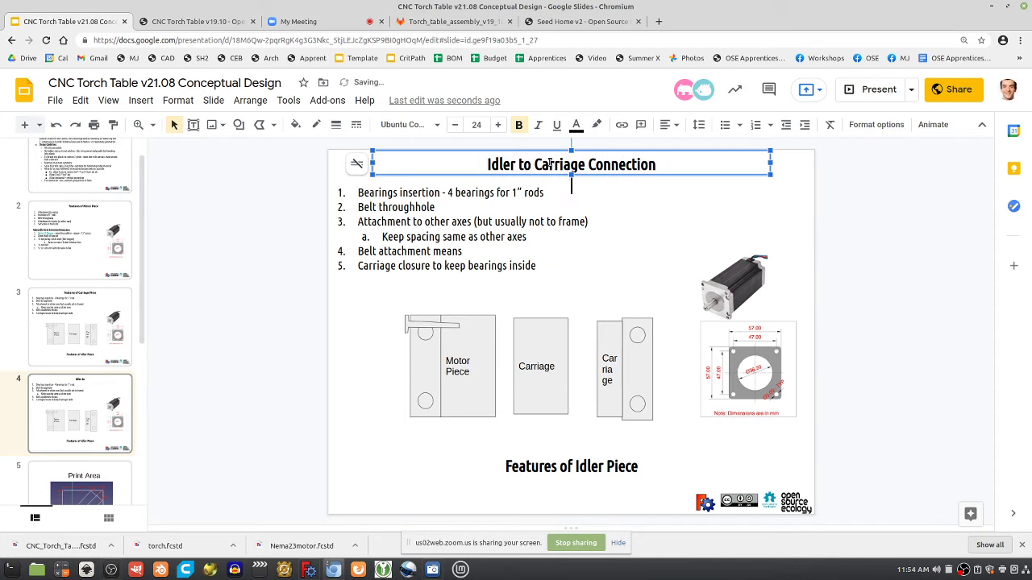
text((X axis idler)
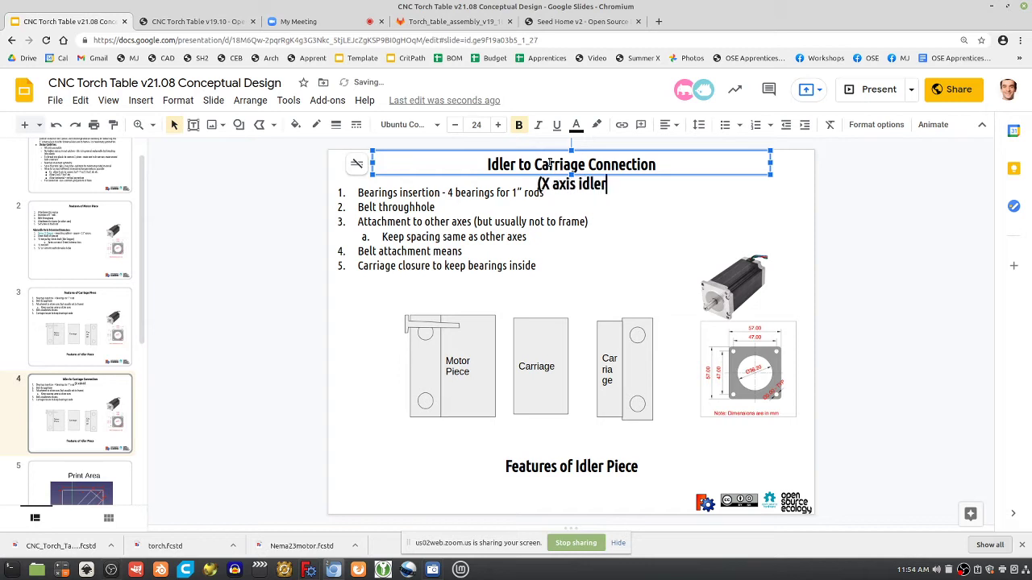
text( connecting to 2 Y)
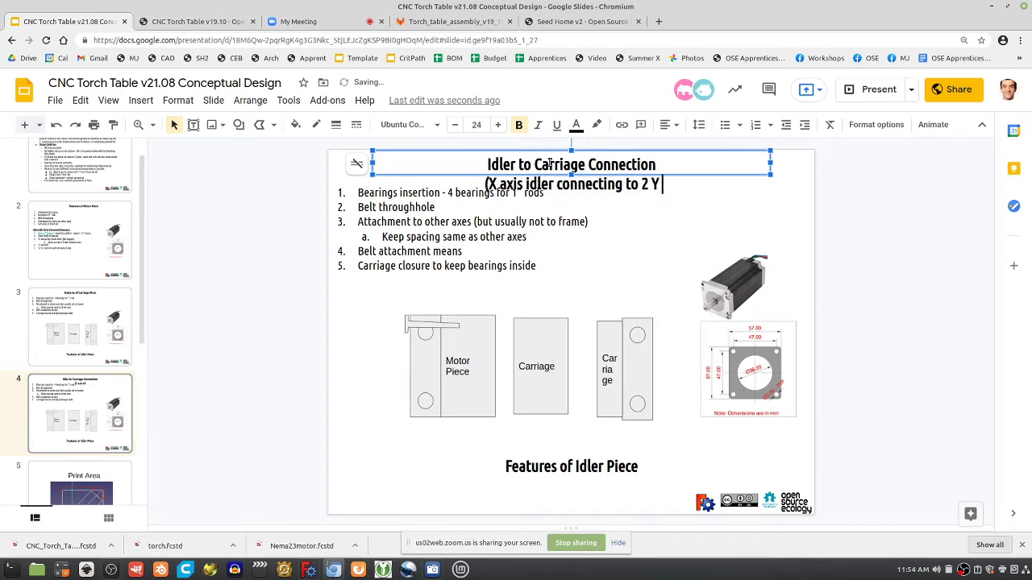
text( axes))
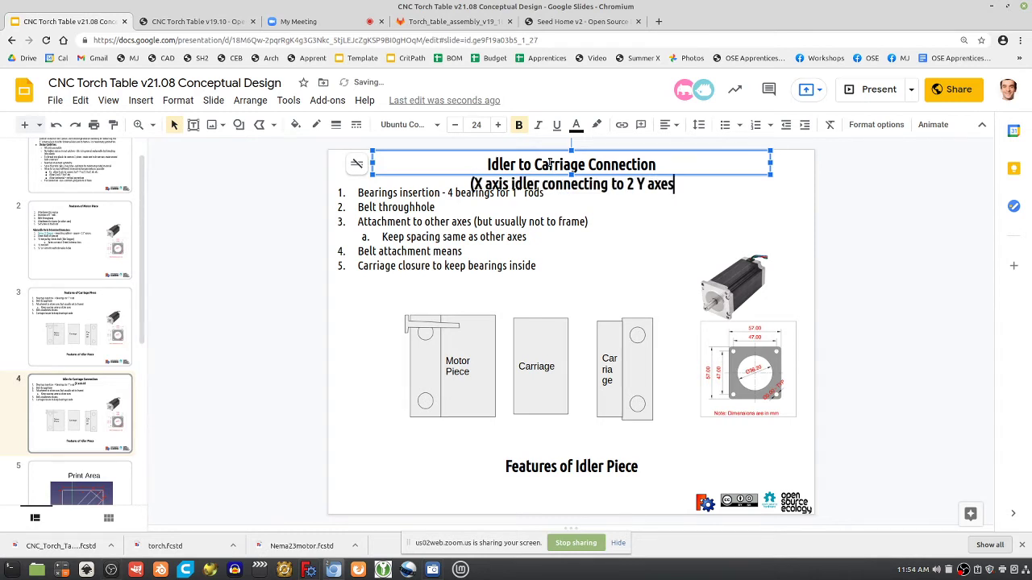
key(BackSpace)
key(BackSpace)
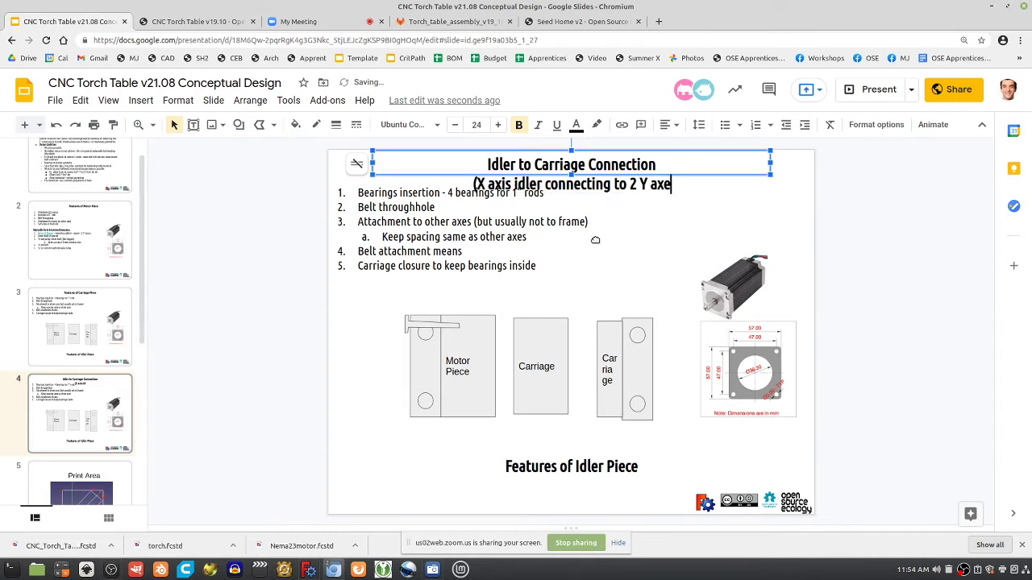
key(BackSpace)
text(is ca)
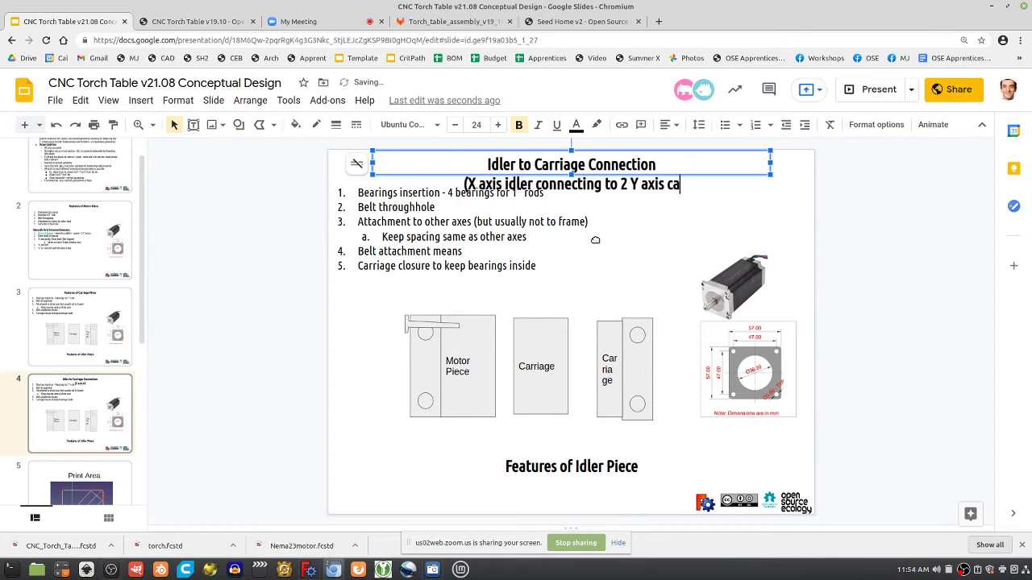
text(rriages))
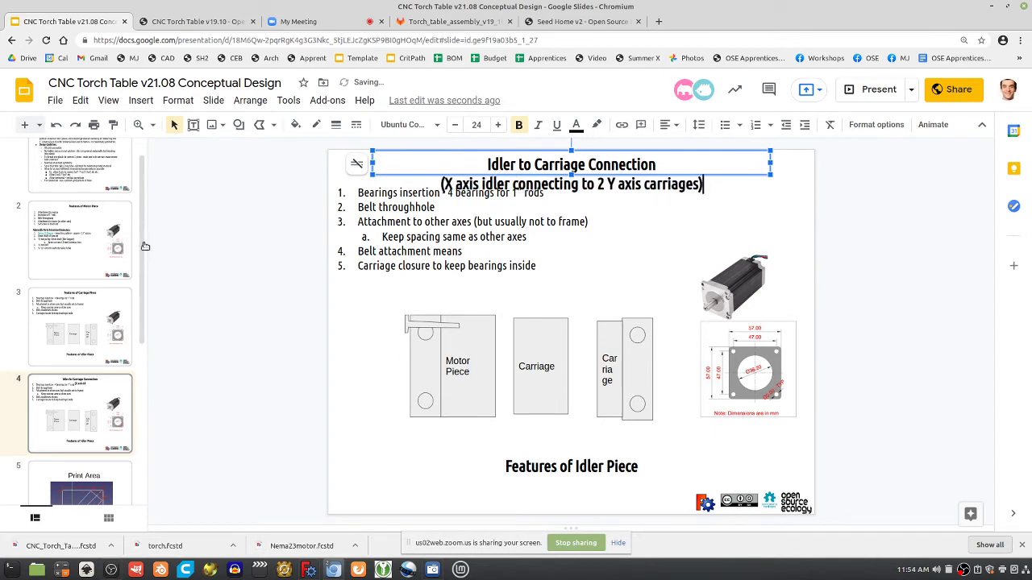
Step: Look at the photos at the top of the CNC Torch Table v19.10 wiki page
click(213, 24)
scroll(321, 282, down, 2)
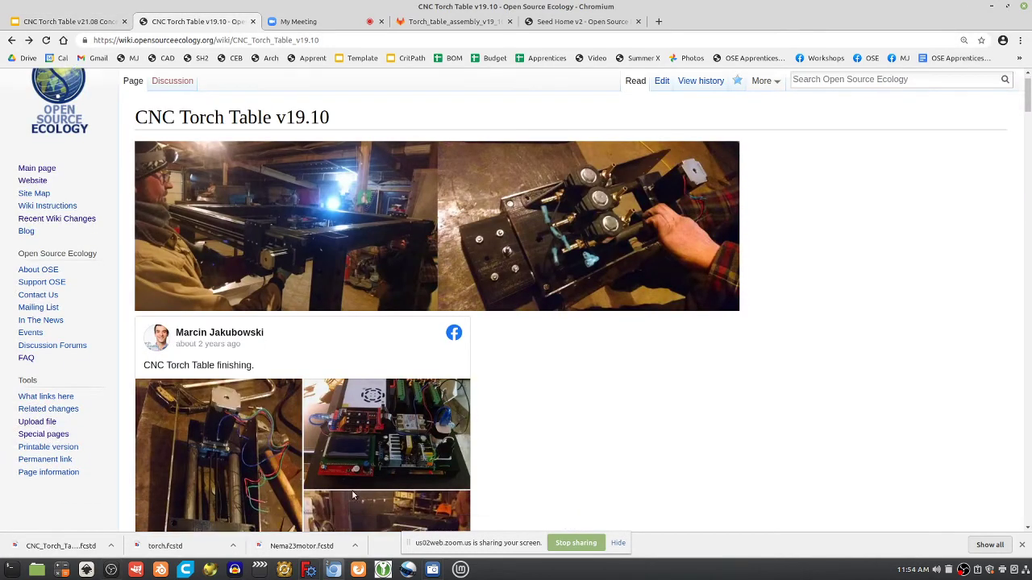
scroll(321, 282, up, 1)
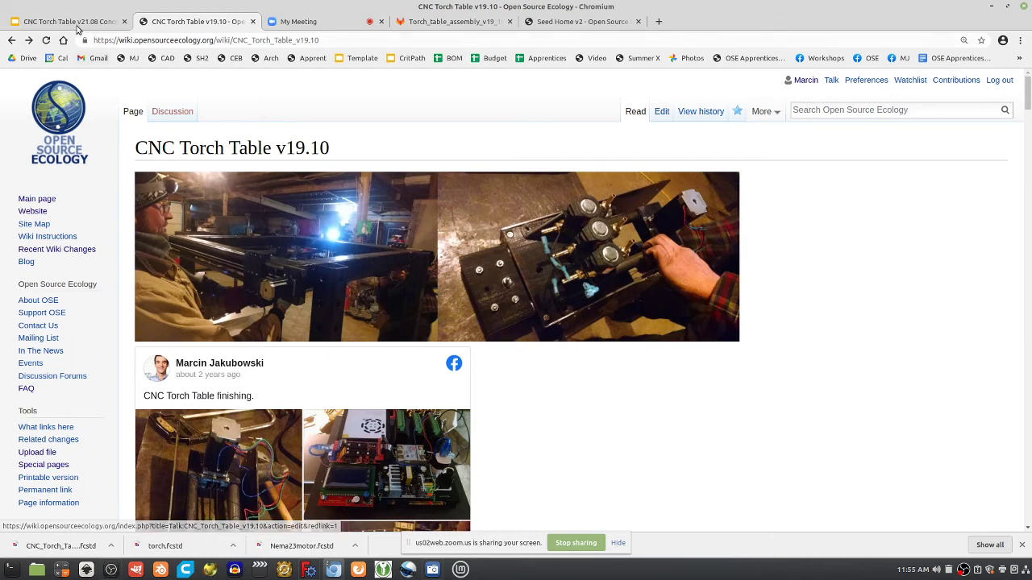
Step: Return to the Idler to Carriage Connection slide and move the numbered list box down, clear of the two-line title
click(95, 23)
click(382, 183)
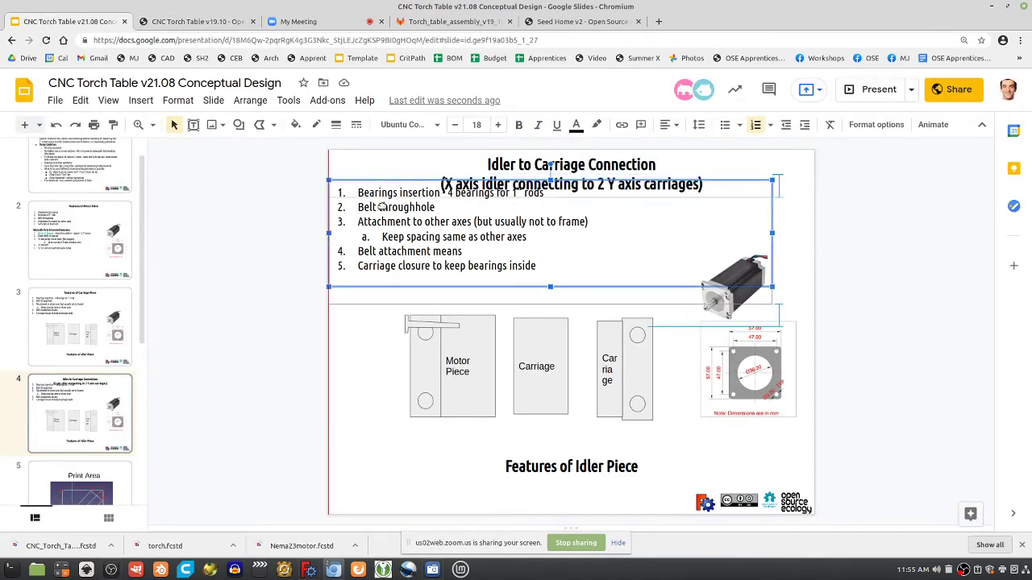
key(Down)
key(Down)
key(Down)
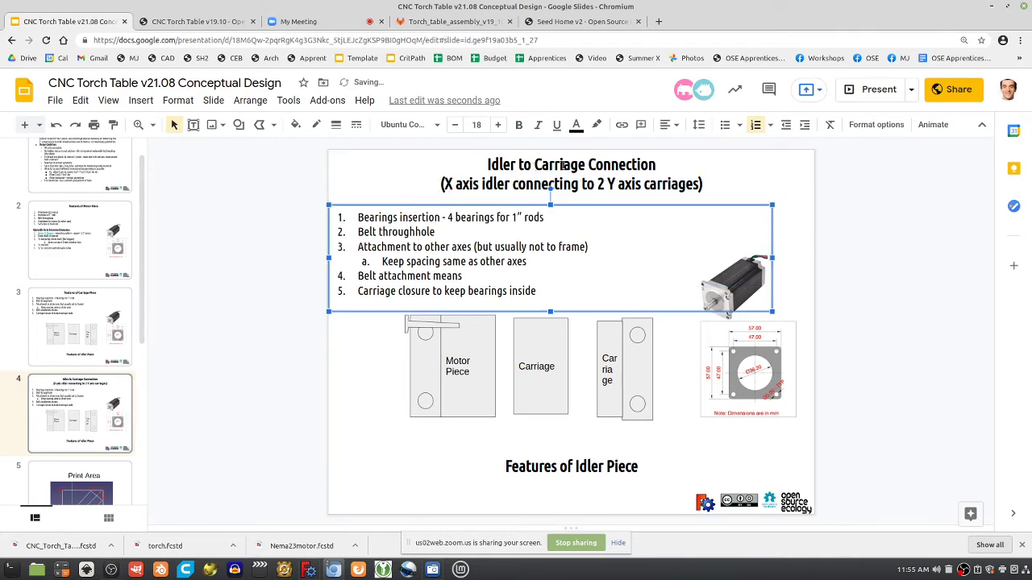
Step: Clear all text from the numbered list on the Idler to Carriage Connection slide, keeping one empty numbered item
drag(657, 165, 436, 166)
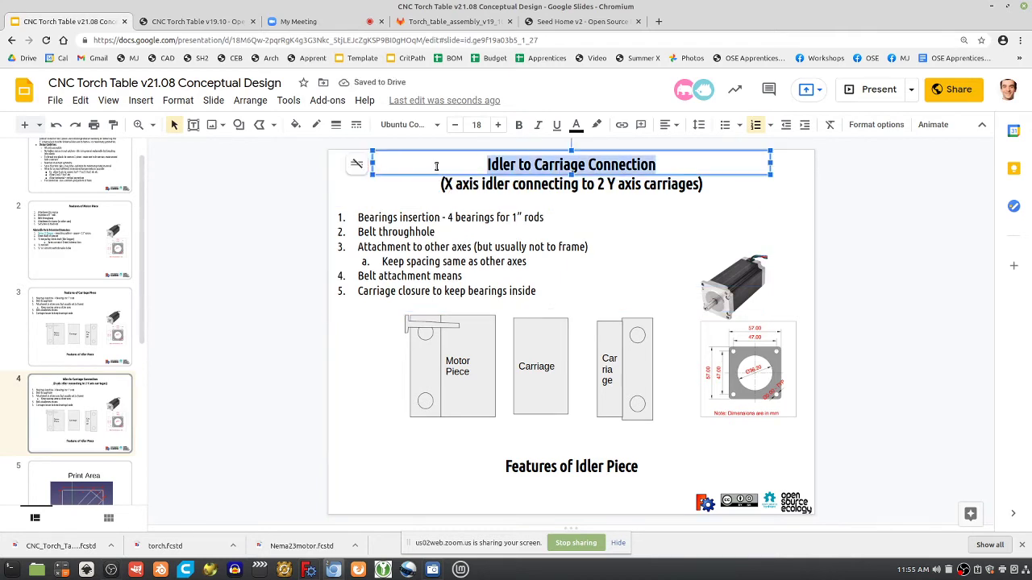
drag(357, 217, 613, 328)
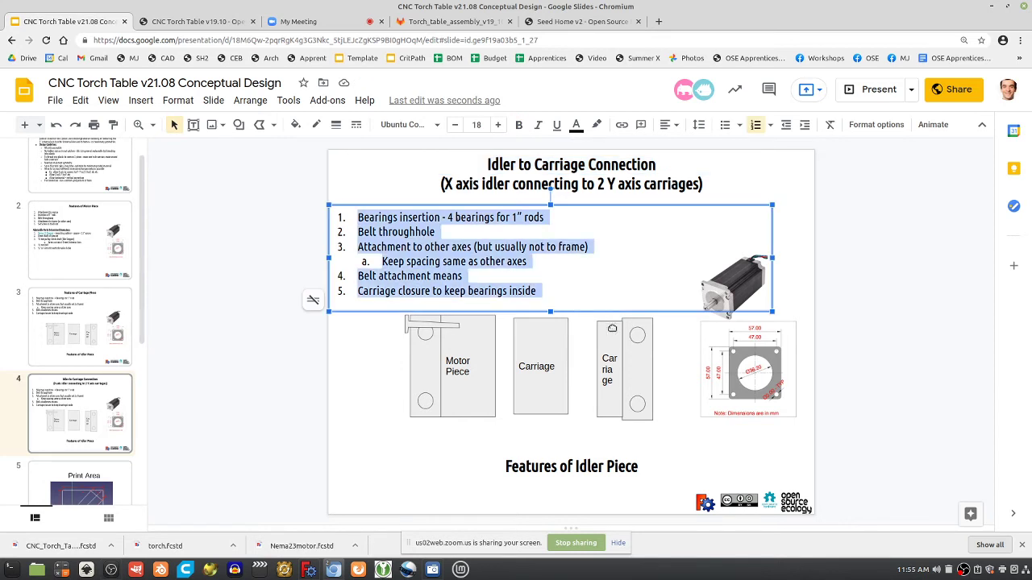
key(BackSpace)
key(BackSpace)
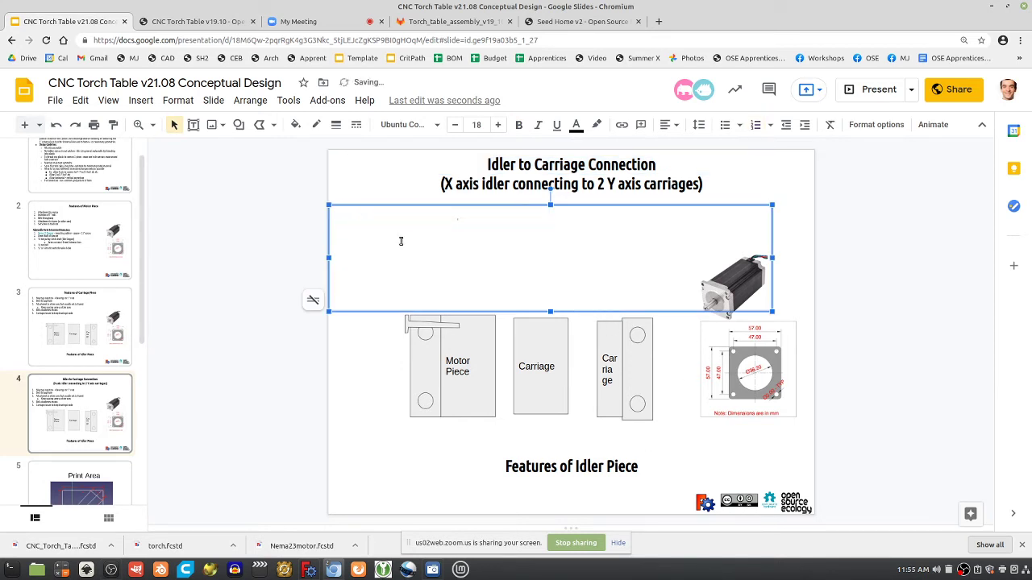
key(ctrl+z)
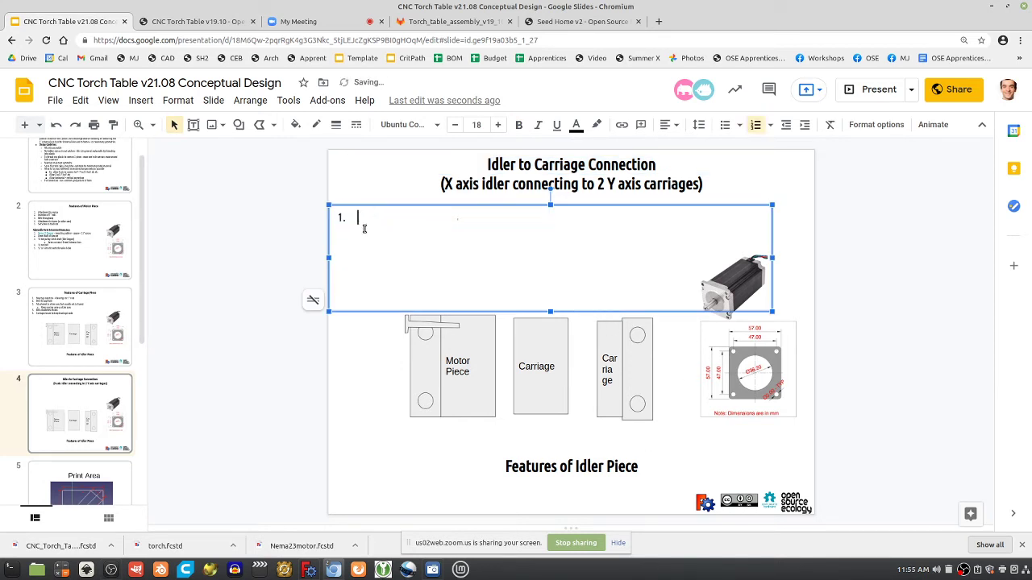
Step: Select the motor piece sketch shapes on the Idler to Carriage Connection slide
click(457, 372)
click(389, 355)
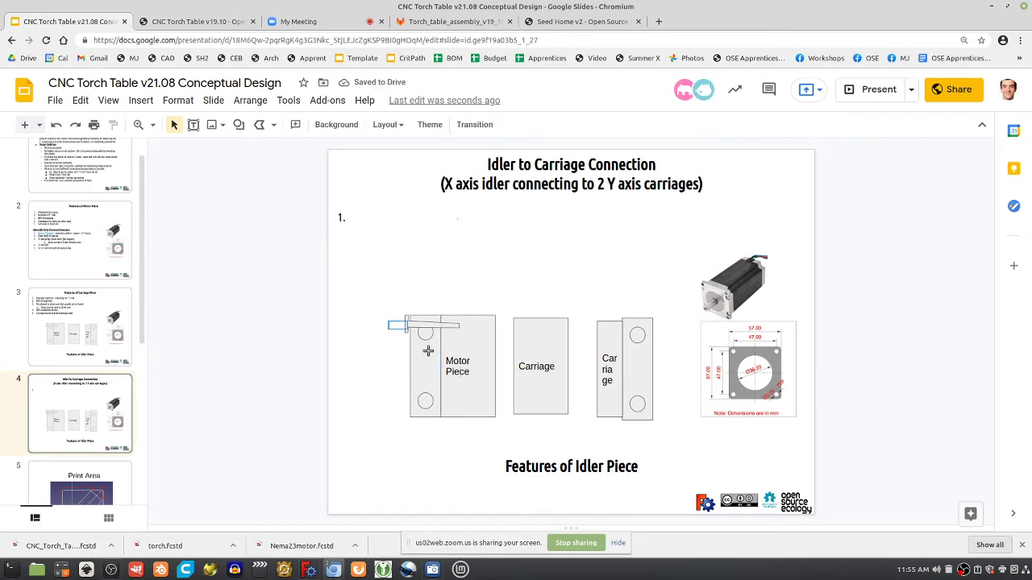